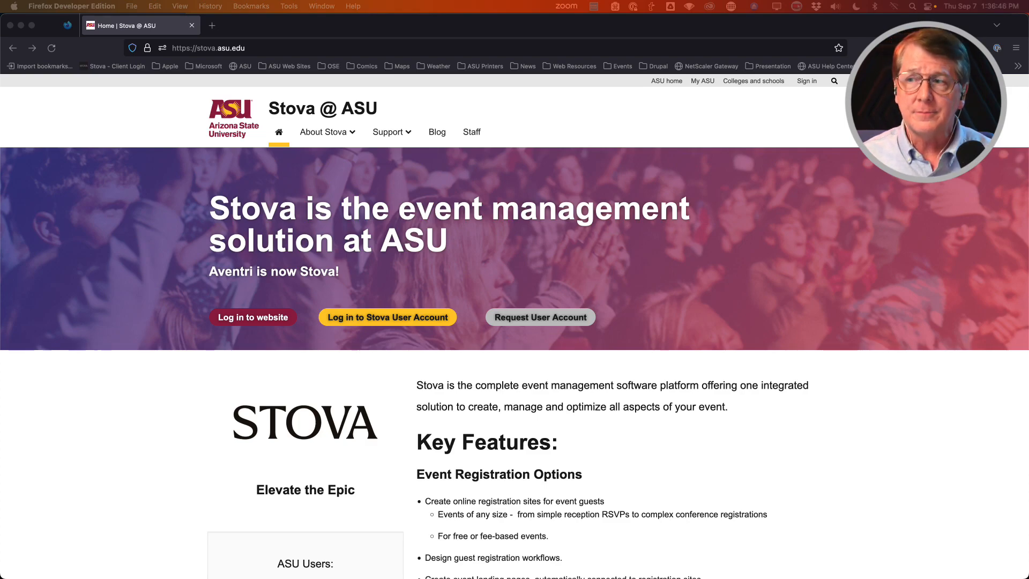
Step: Log in to the Stova user account with the ASU username
{"action": "left_click", "coordinate": [144, 423]}
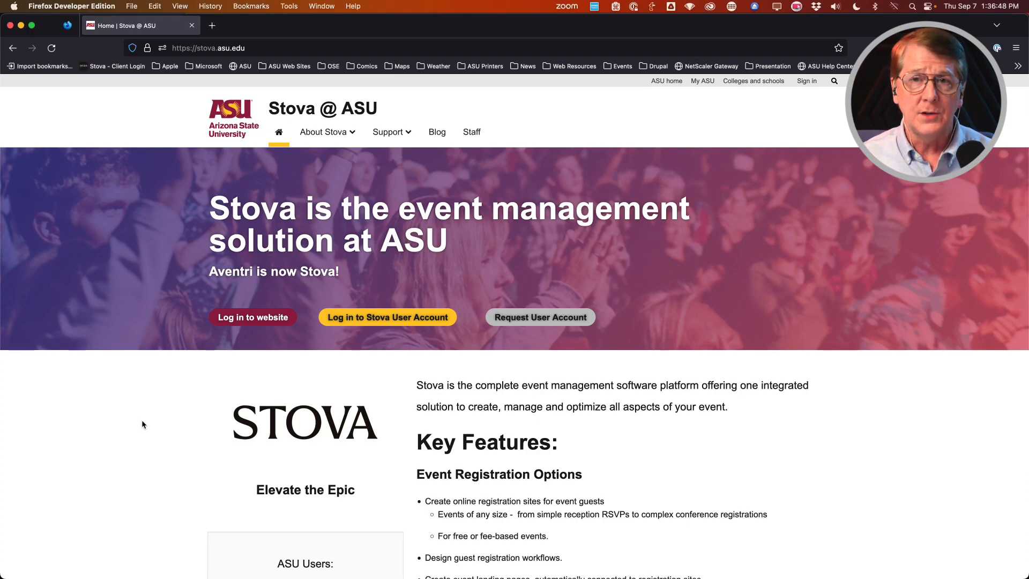
{"action": "left_click", "coordinate": [360, 319]}
{"action": "left_click", "coordinate": [456, 188]}
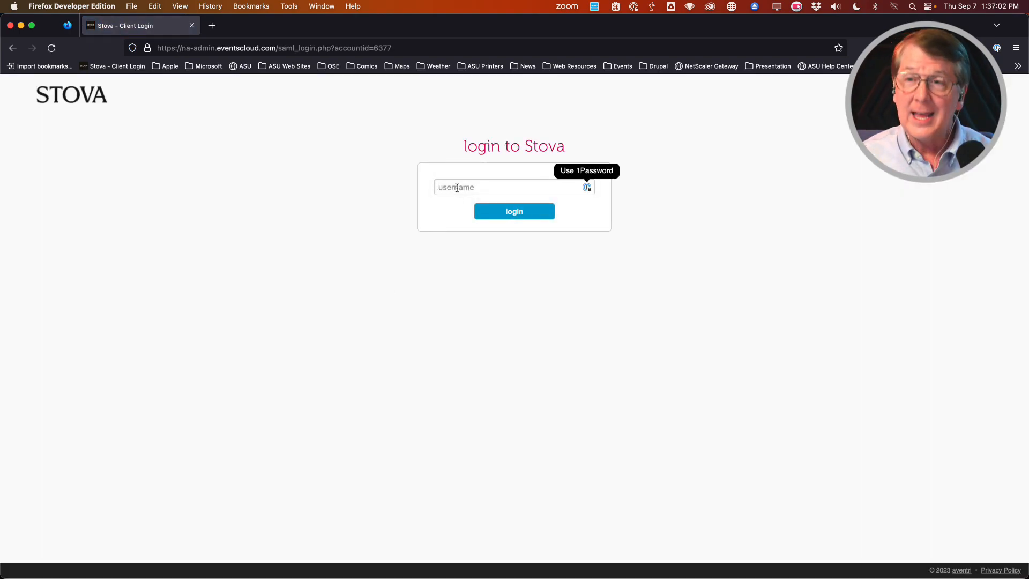
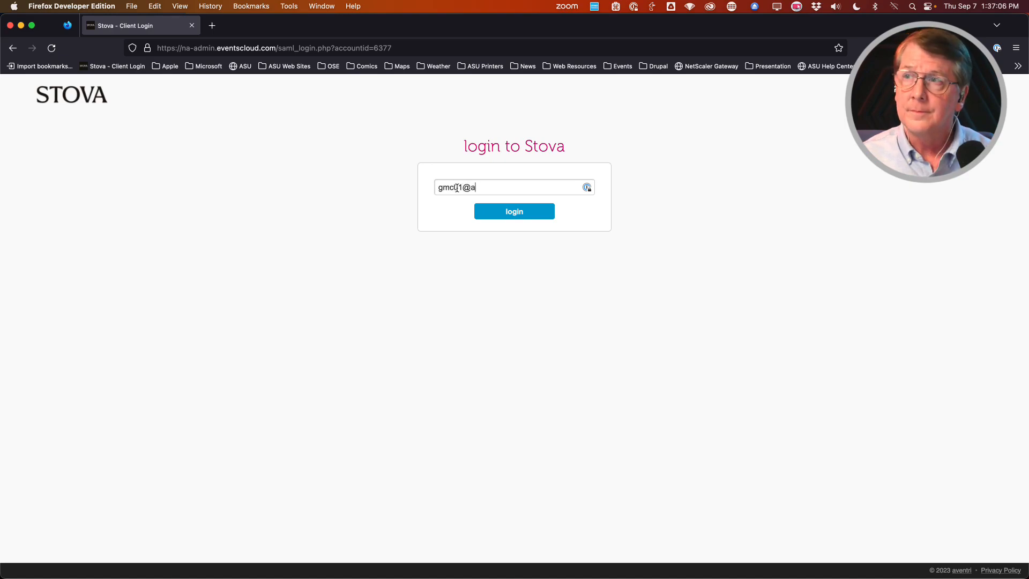
{"action": "left_click", "coordinate": [504, 213]}
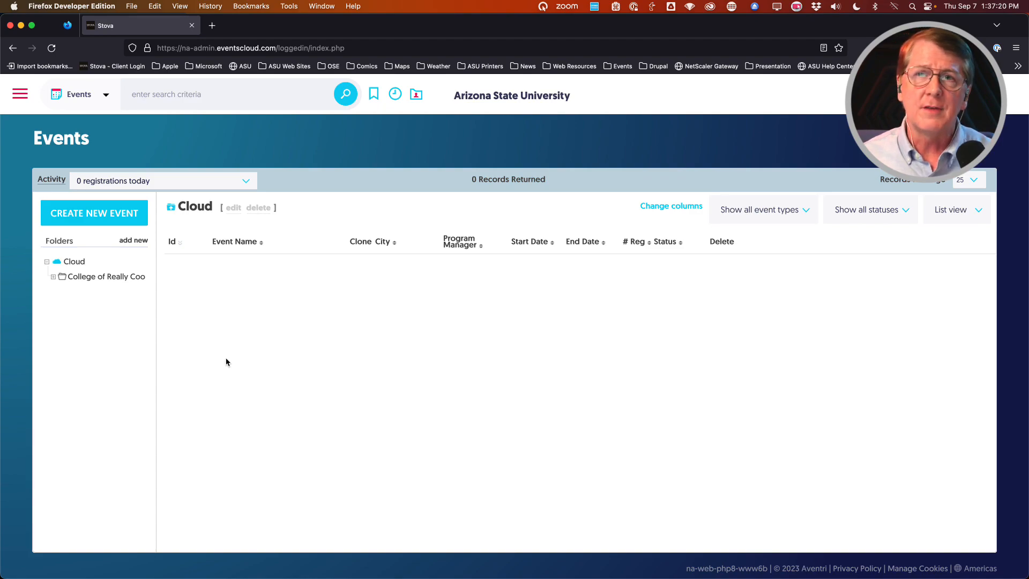
Step: Select the College of Really Cool Ideas folder and expand it to reveal its subfolders
{"action": "left_click", "coordinate": [84, 279]}
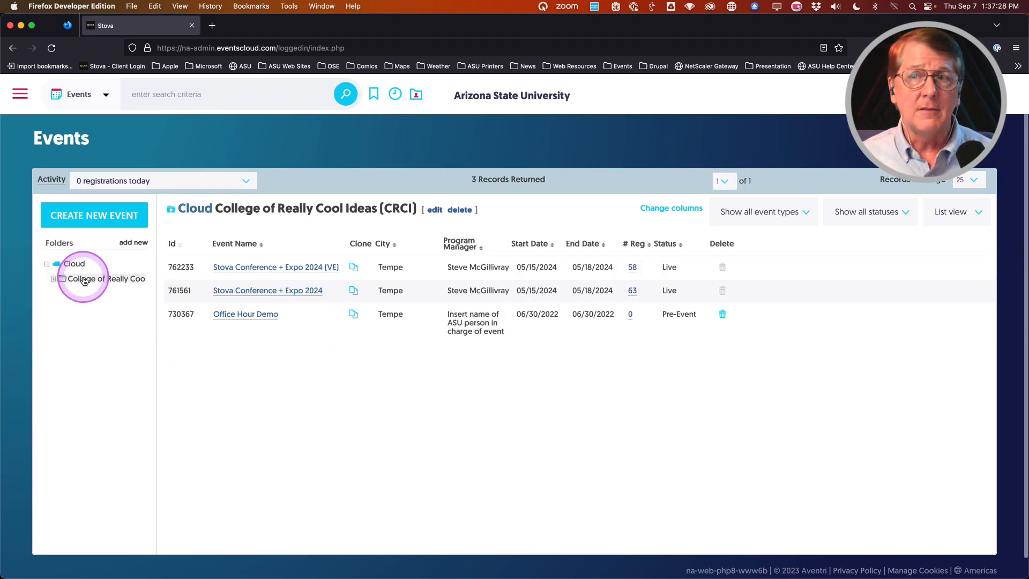
{"action": "left_click", "coordinate": [55, 284]}
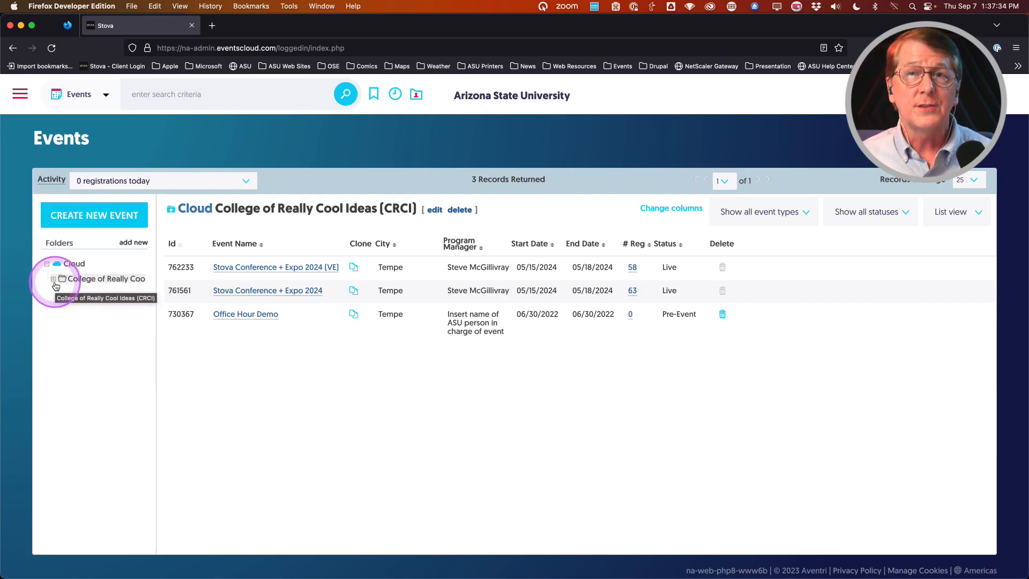
{"action": "left_click", "coordinate": [54, 282]}
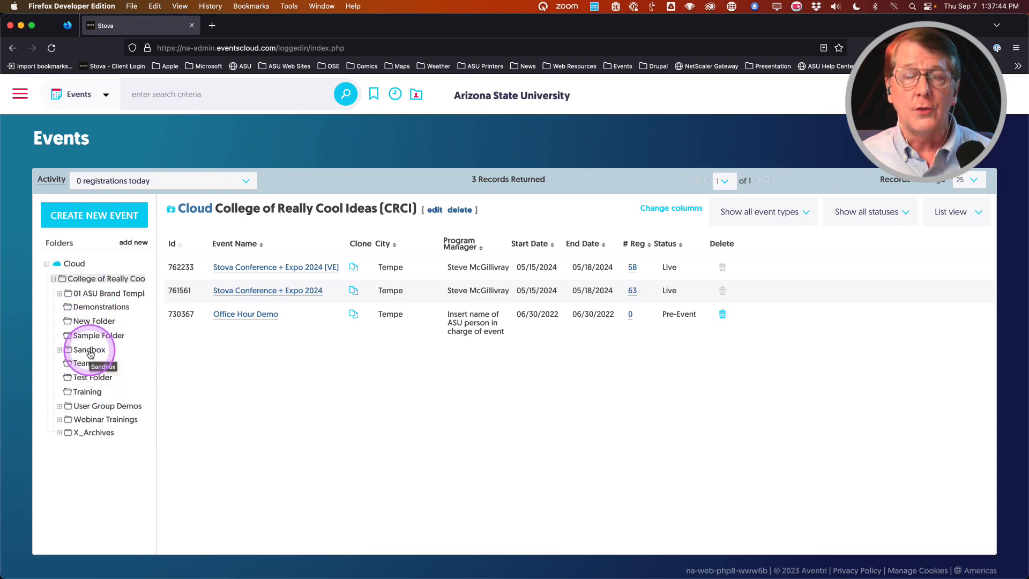
{"action": "left_click", "coordinate": [277, 374]}
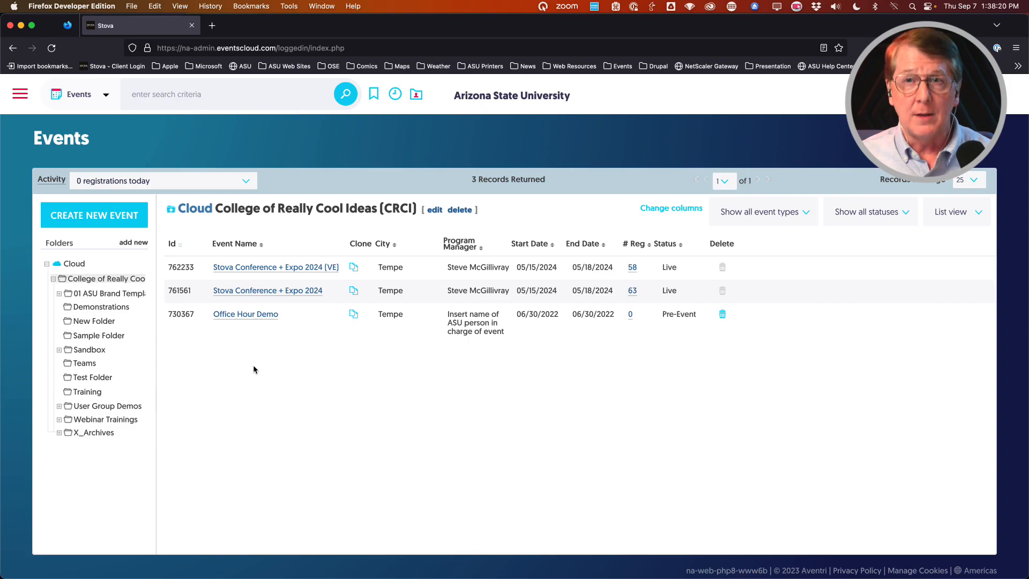
Step: In 01 ASU Brand Templates, begin cloning ASU Template - Basic Event v.4.2.0
{"action": "left_click", "coordinate": [99, 294]}
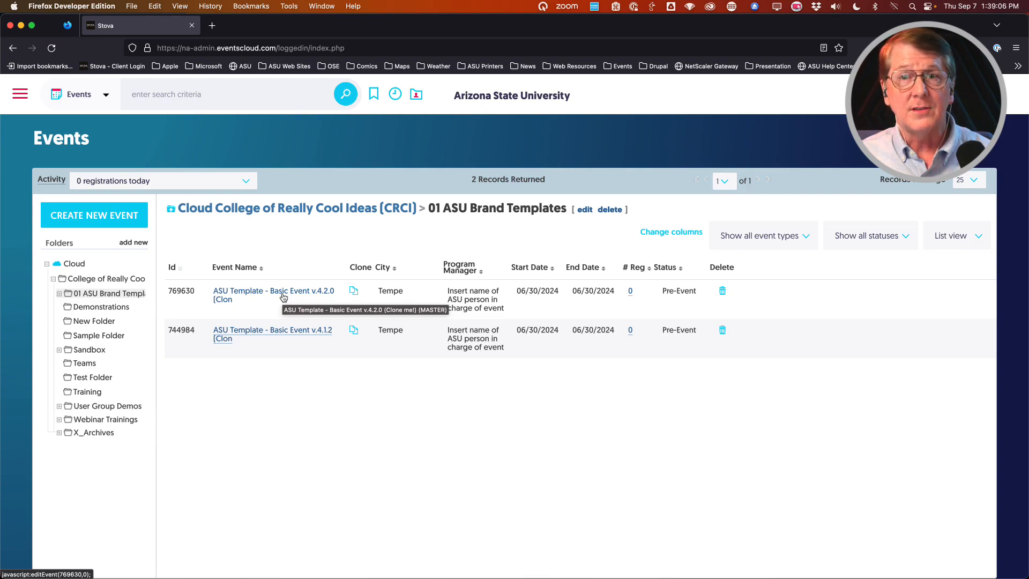
{"action": "left_click", "coordinate": [354, 294]}
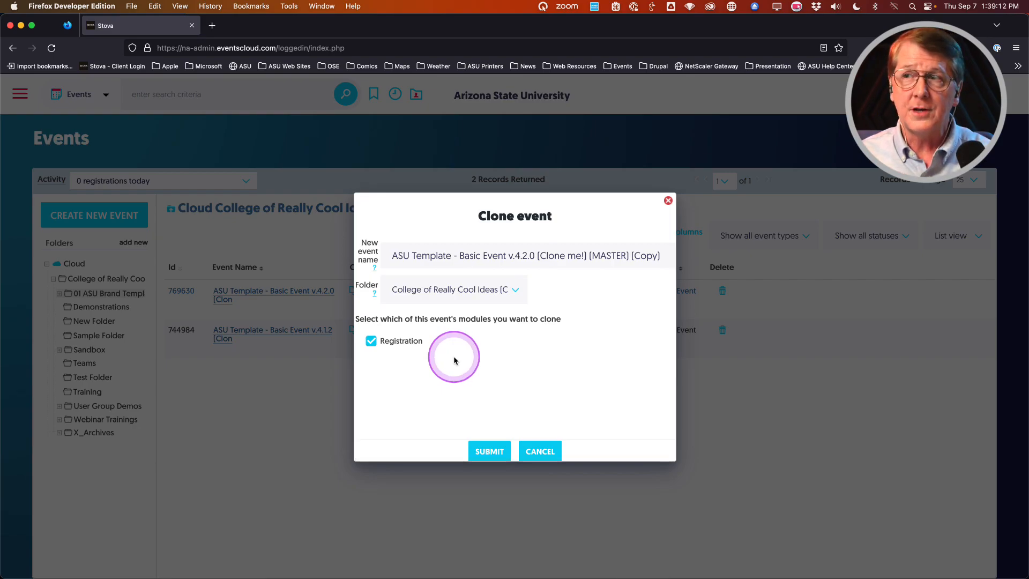
Step: Rename the clone 'Stova Conference + Expo 2024', target the CRCI folder, and submit it
{"action": "triple_click", "coordinate": [491, 257]}
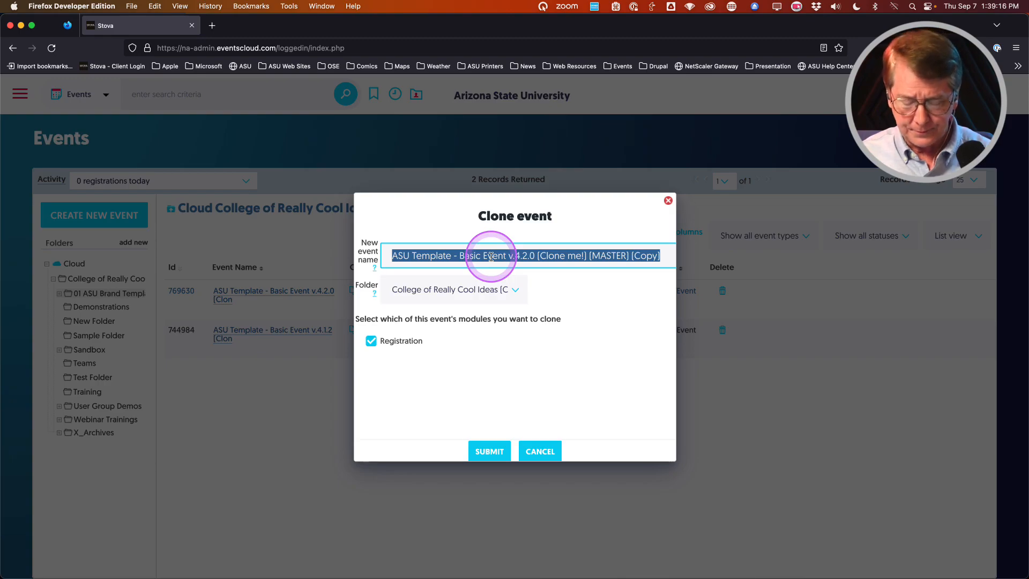
{"action": "type", "text": "Stova"}
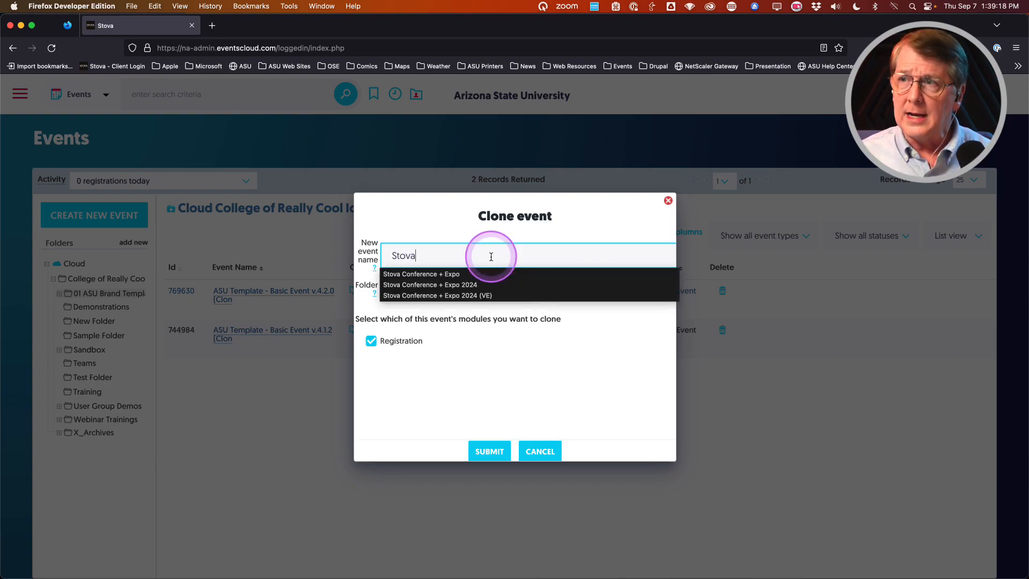
{"action": "left_click", "coordinate": [460, 285]}
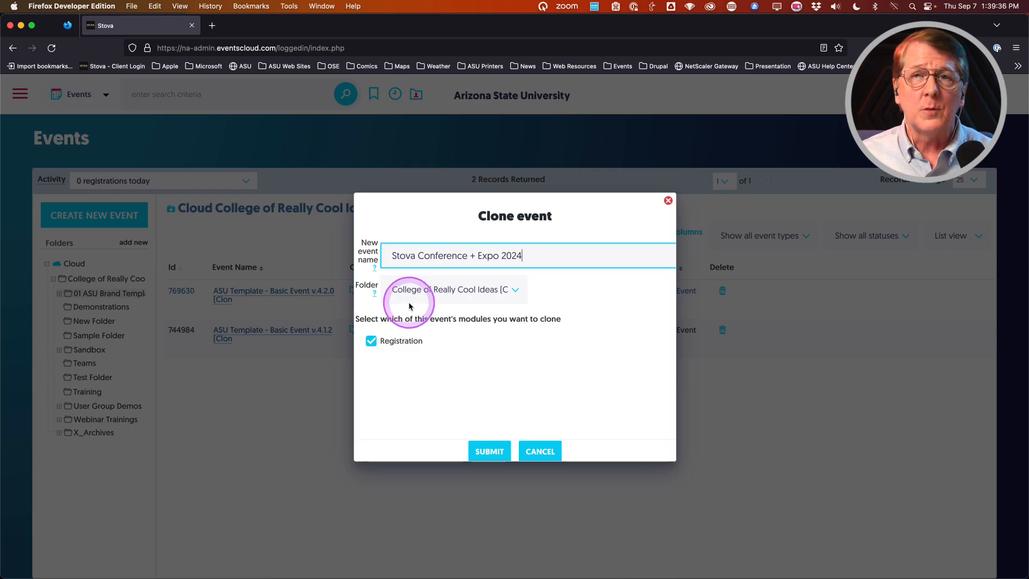
{"action": "left_click", "coordinate": [425, 293]}
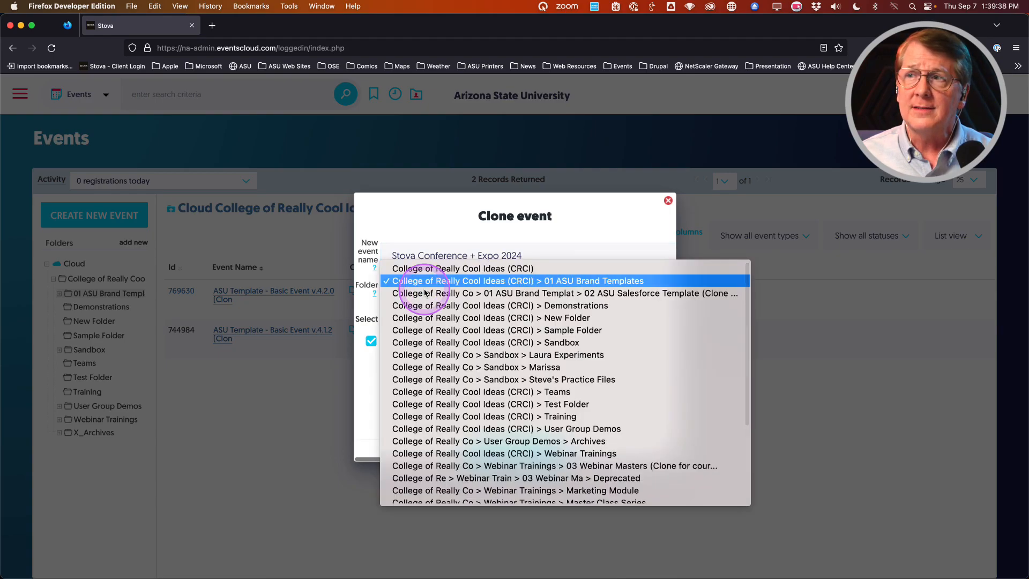
{"action": "scroll", "coordinate": [423, 279], "scroll_direction": "up", "scroll_amount": 1}
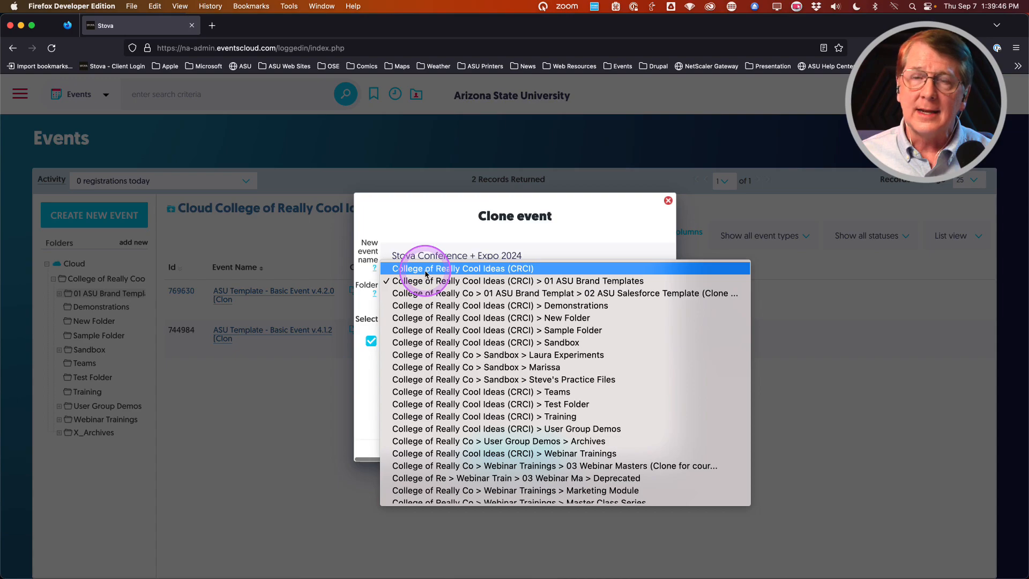
{"action": "left_click", "coordinate": [425, 274]}
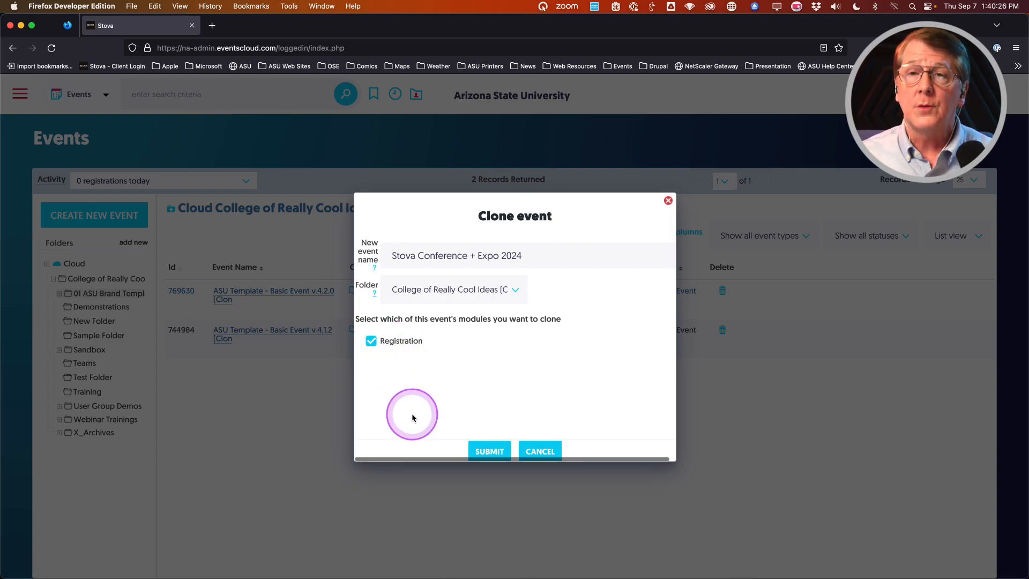
{"action": "left_click", "coordinate": [497, 451]}
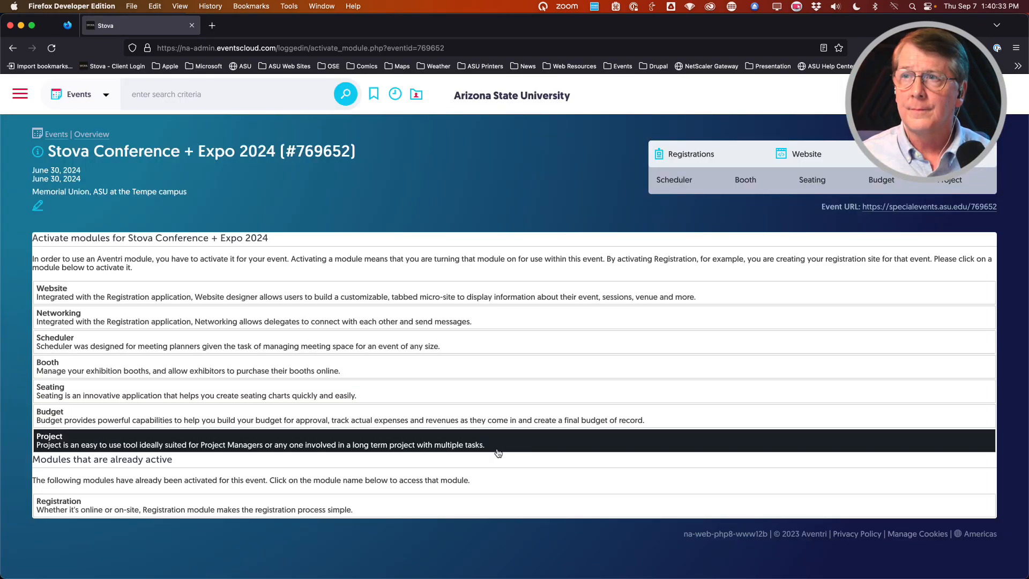
Step: Let clone #769652 finish creating, then return to the Events list
{"action": "left_click", "coordinate": [496, 440]}
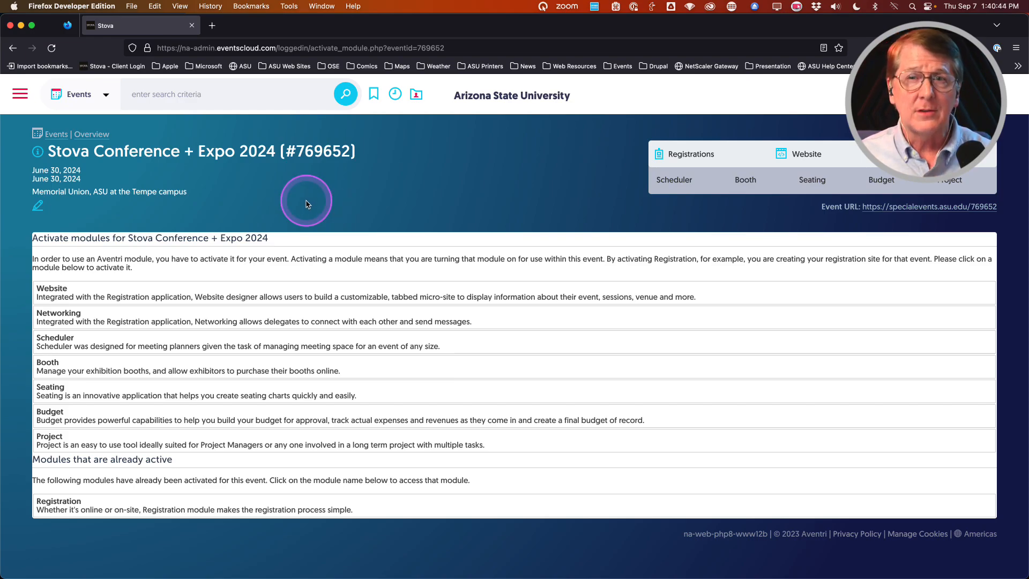
{"action": "left_click", "coordinate": [57, 134]}
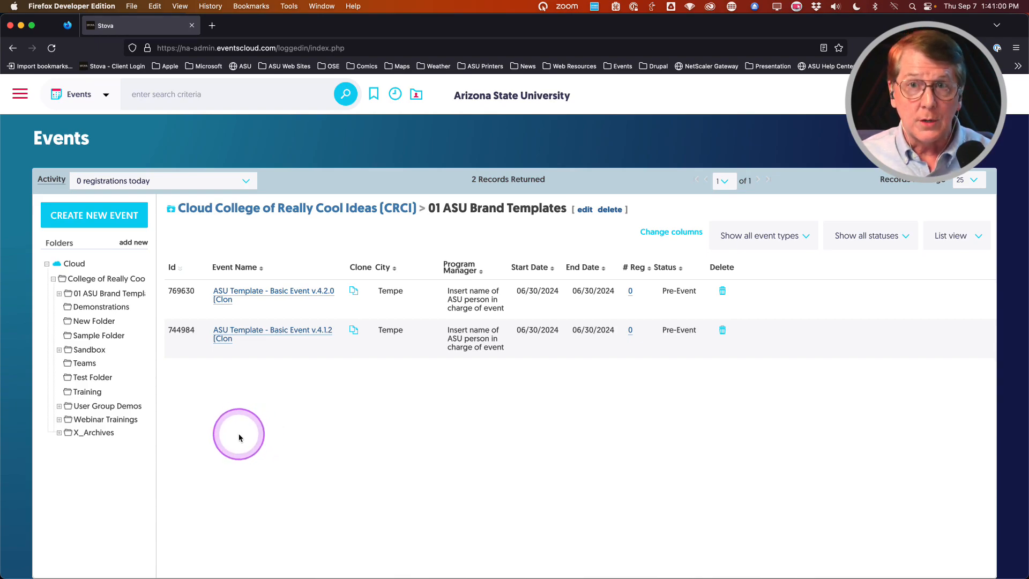
Step: Start a new event named Stova Conference + Expo 2024 BBB, file it under CRCI, and submit
{"action": "left_click", "coordinate": [83, 219]}
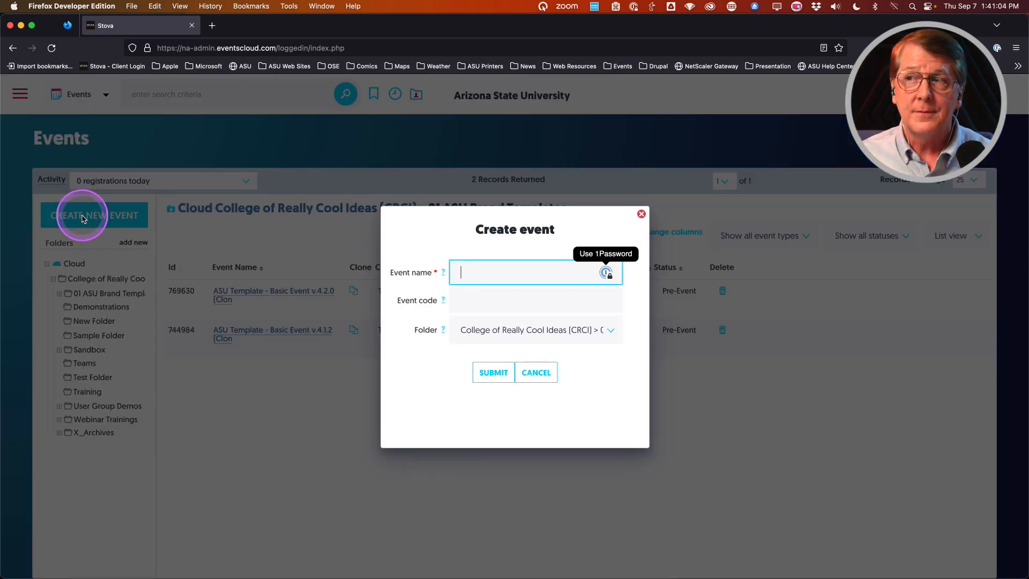
{"action": "left_click", "coordinate": [480, 275]}
{"action": "type", "text": "Stov"}
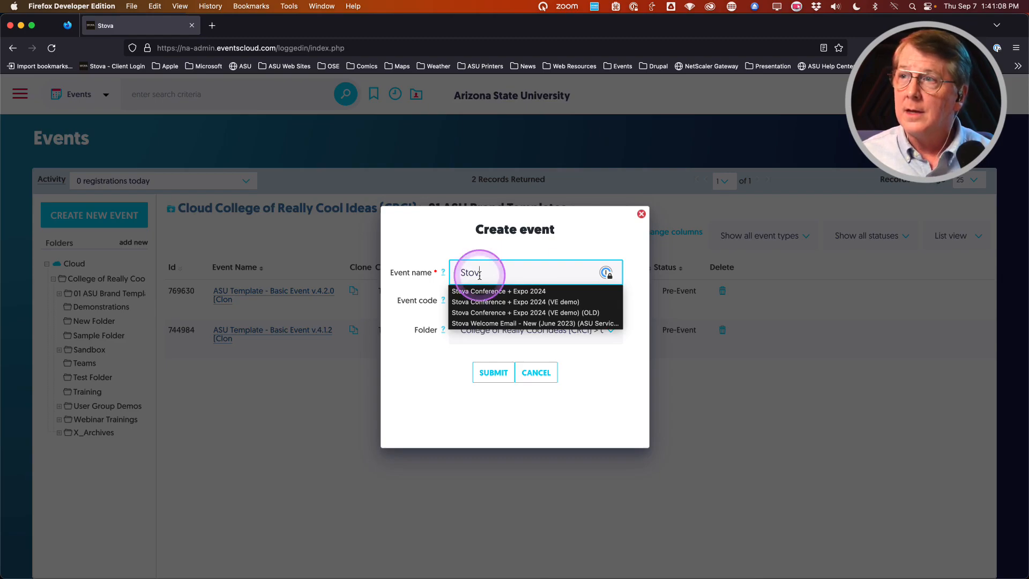
{"action": "left_click", "coordinate": [527, 292]}
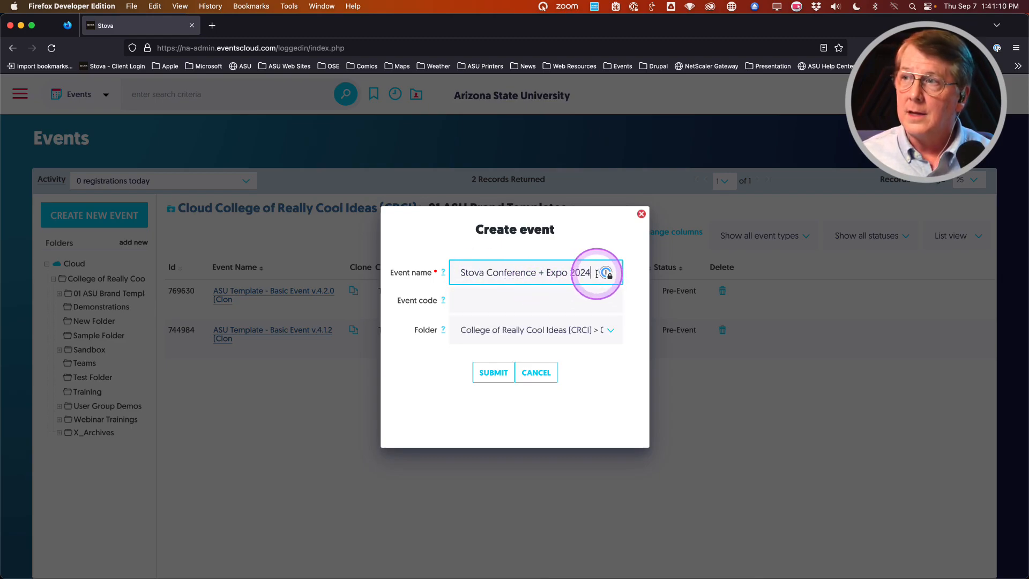
{"action": "type", "text": "DE"}
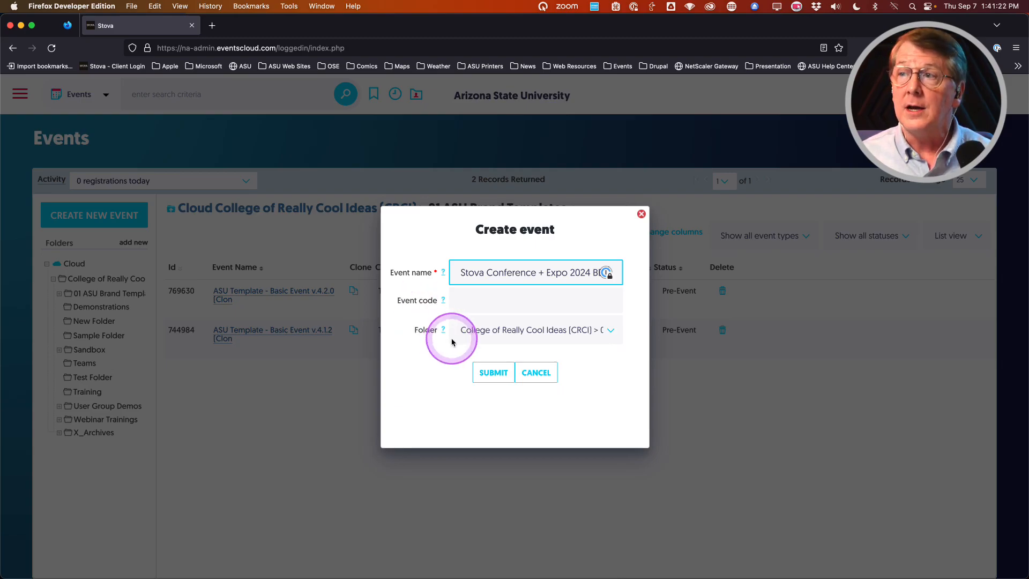
{"action": "left_click", "coordinate": [499, 331]}
{"action": "left_click", "coordinate": [497, 313]}
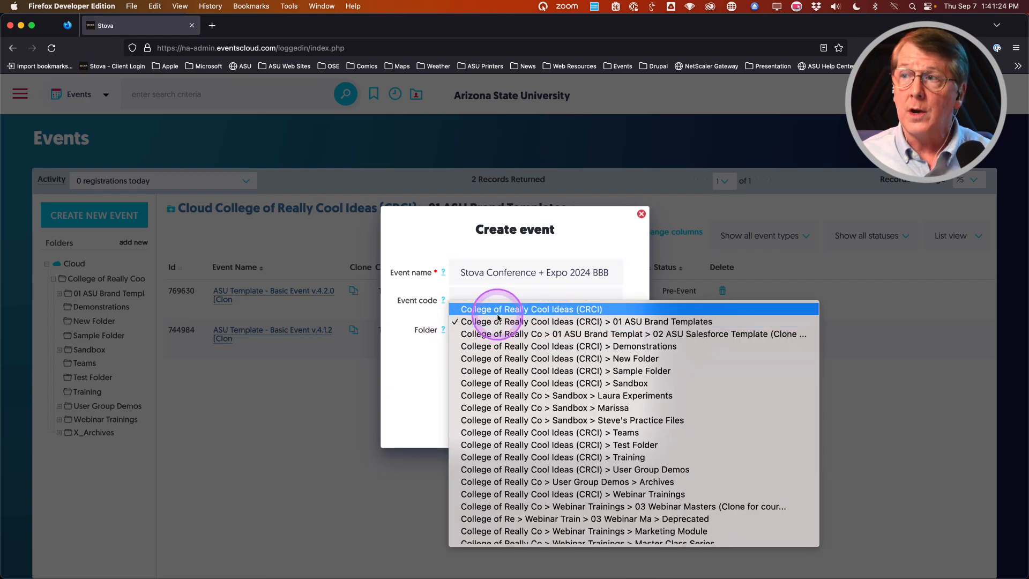
{"action": "left_click", "coordinate": [498, 315]}
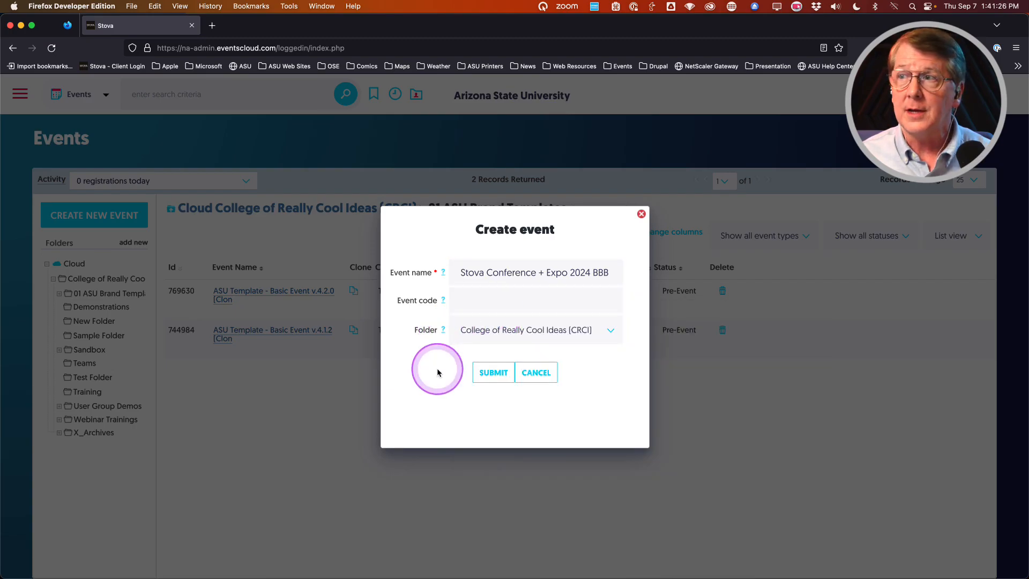
{"action": "left_click", "coordinate": [494, 377]}
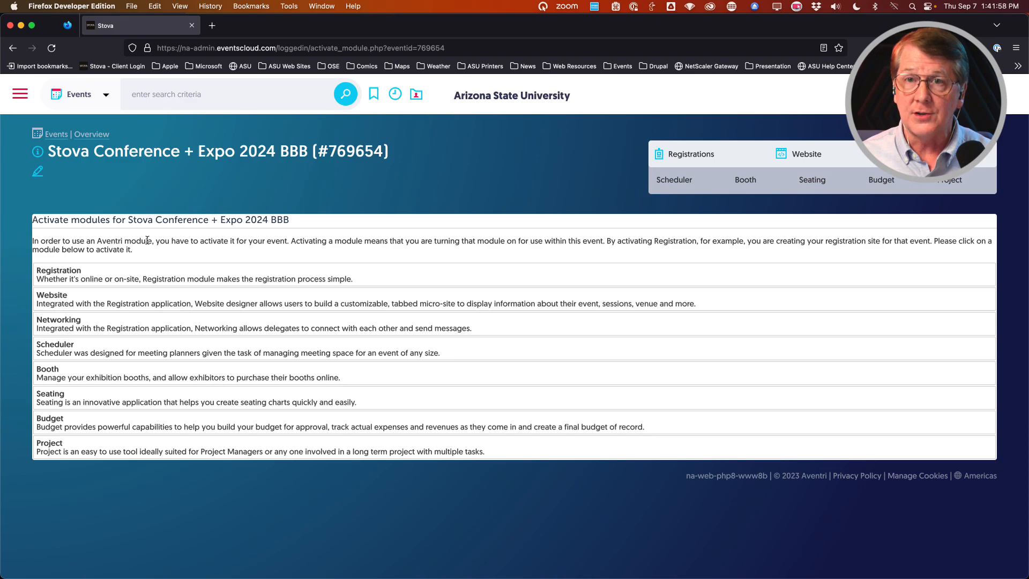
Step: Activate Registration by cloning settings from 769630: ASU Template - Basic Event v.4.2.0
{"action": "left_click", "coordinate": [68, 277]}
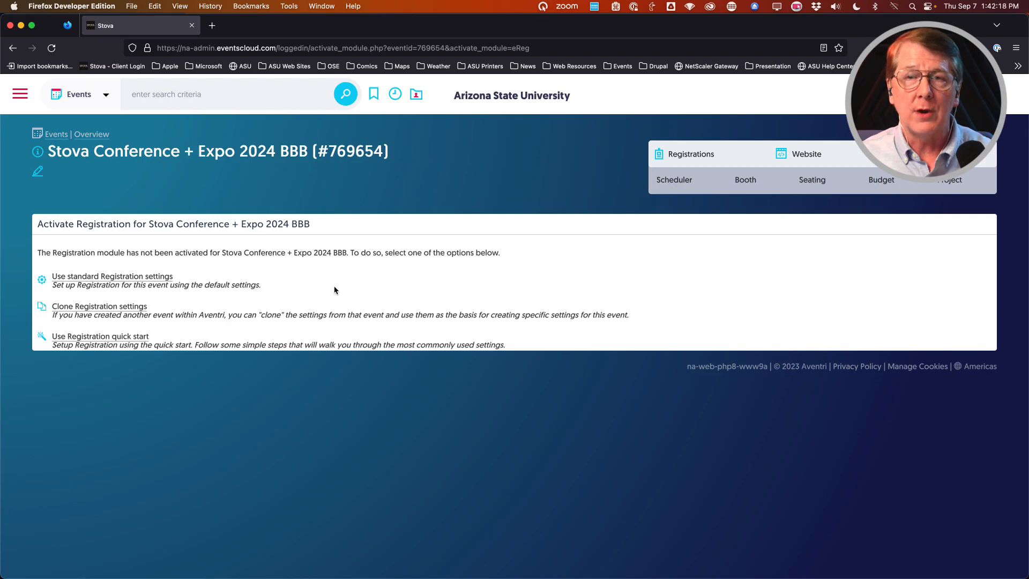
{"action": "left_click", "coordinate": [114, 310]}
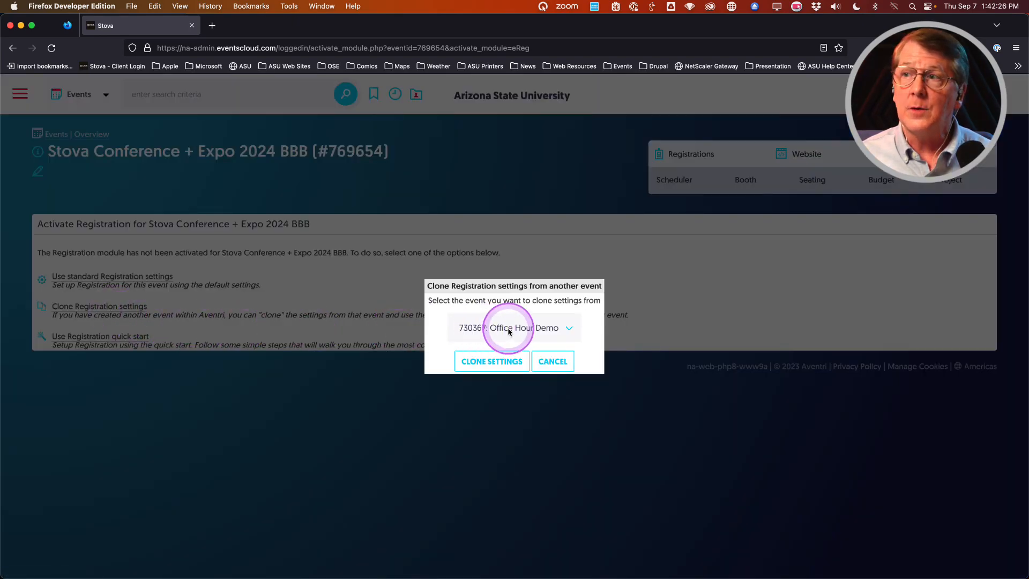
{"action": "left_click", "coordinate": [544, 329]}
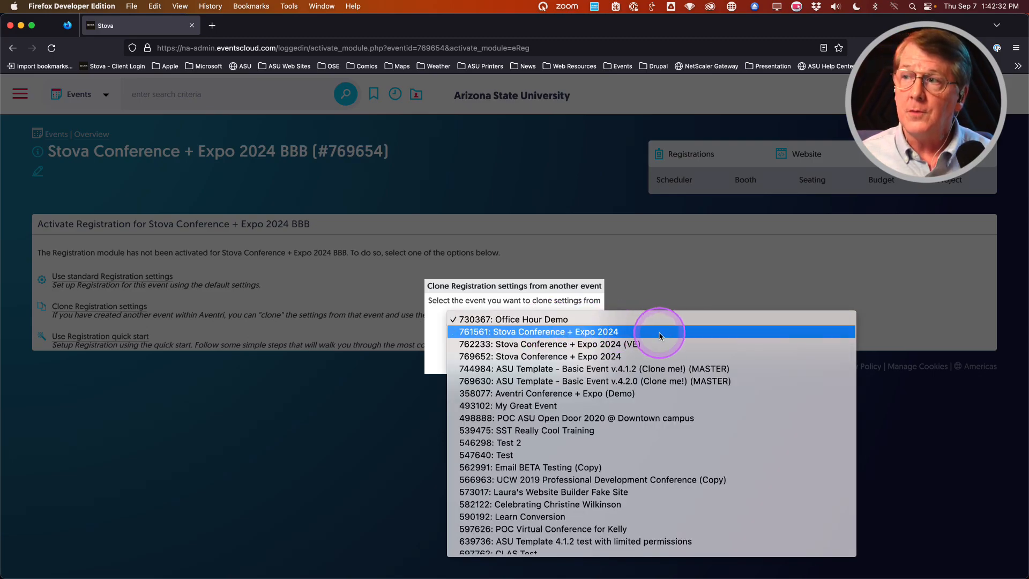
{"action": "left_click", "coordinate": [659, 384]}
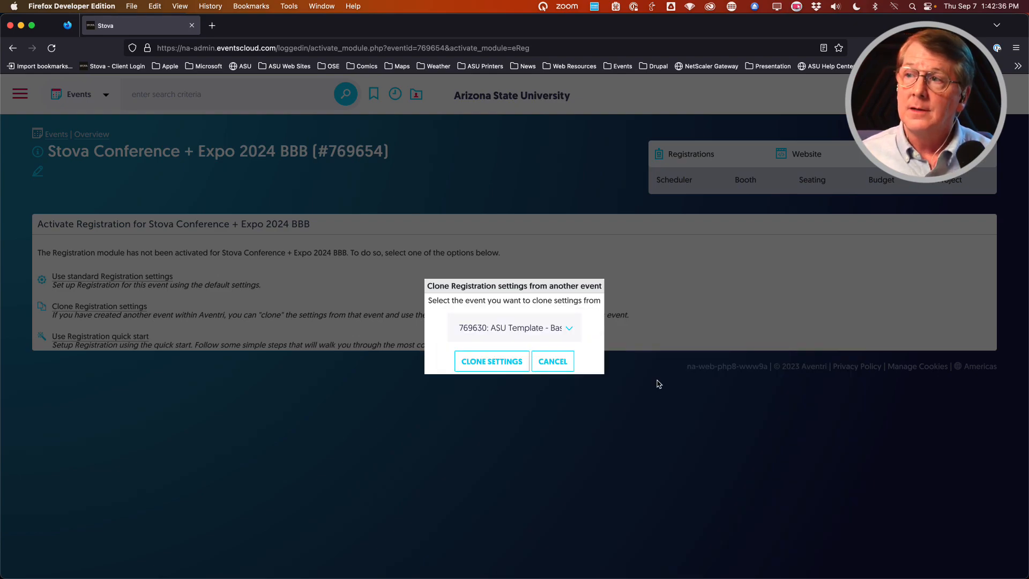
{"action": "left_click", "coordinate": [498, 360]}
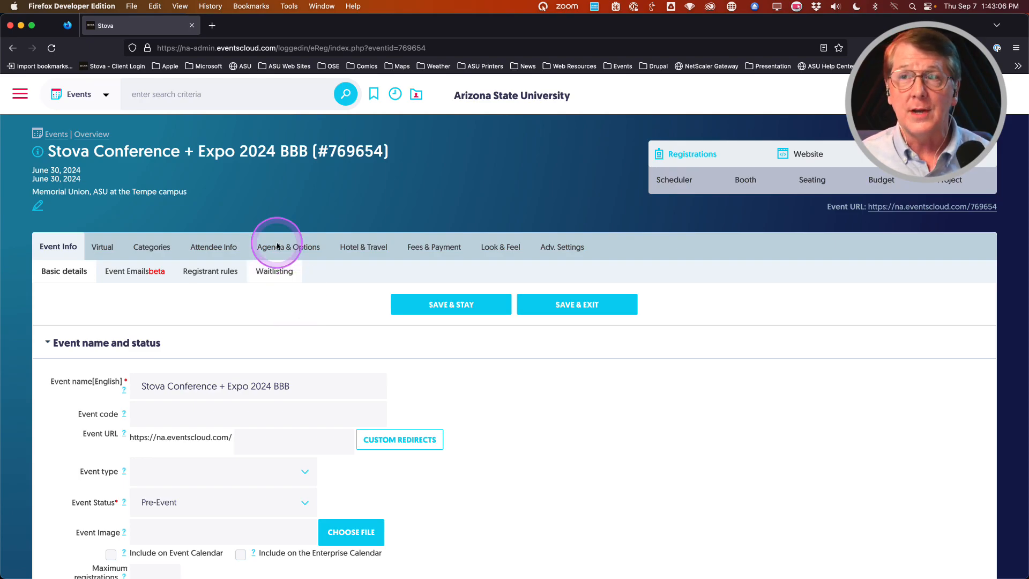
Step: Go back to the CRCI folder's events and open Stova Conference + Expo 2024 (#769652)
{"action": "left_click", "coordinate": [373, 96]}
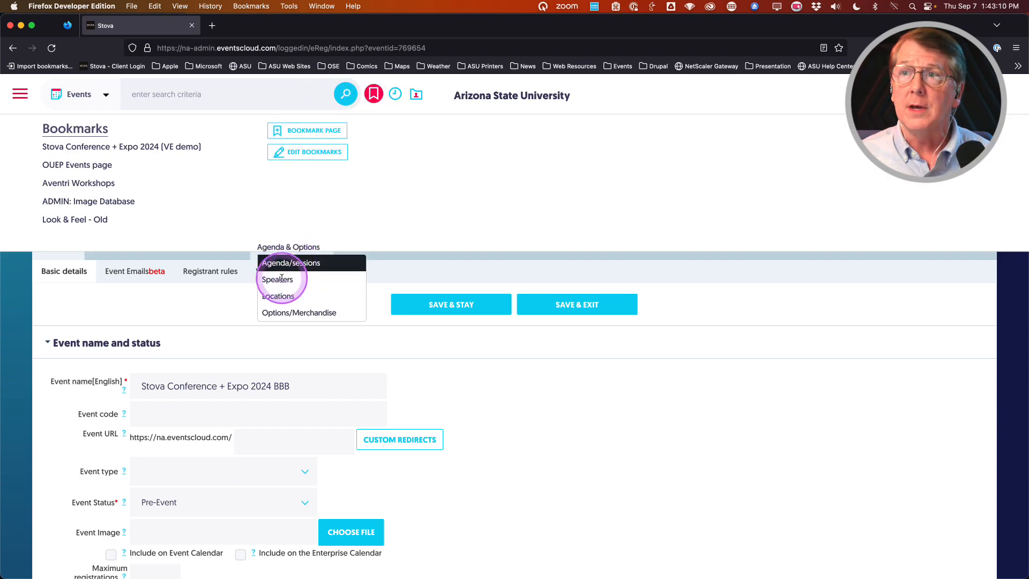
{"action": "left_click", "coordinate": [24, 291]}
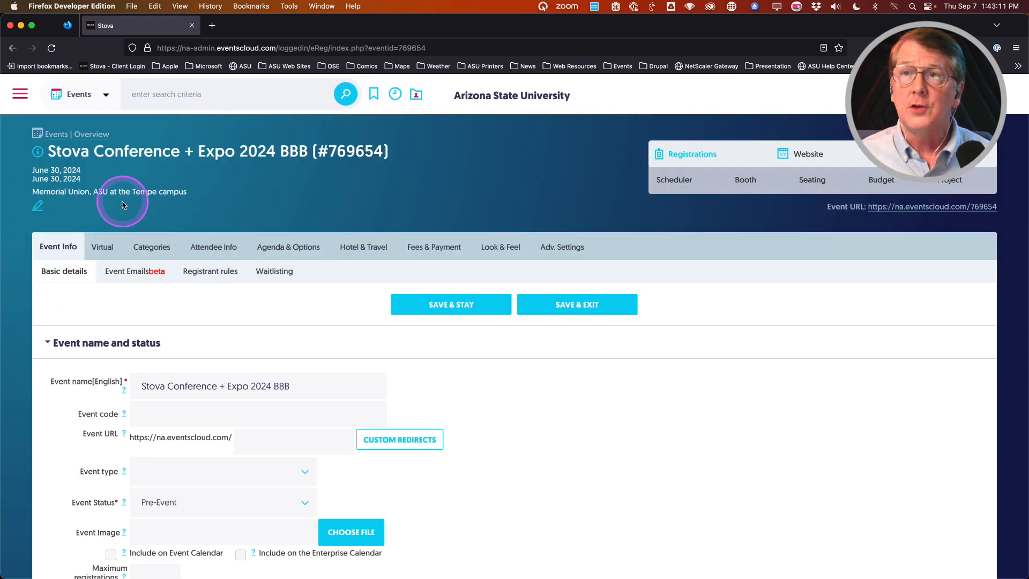
{"action": "left_click", "coordinate": [59, 135]}
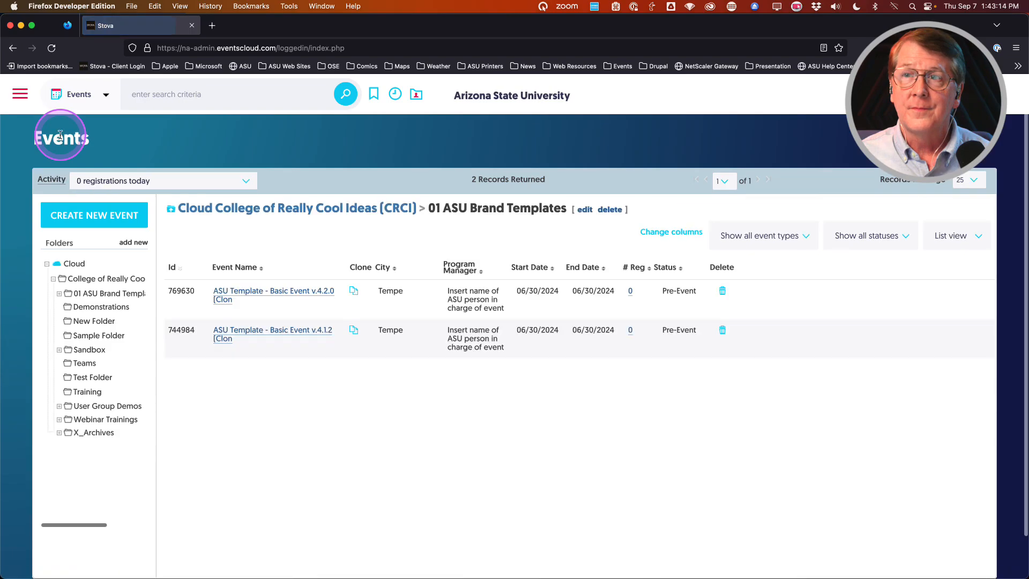
{"action": "left_click", "coordinate": [99, 280]}
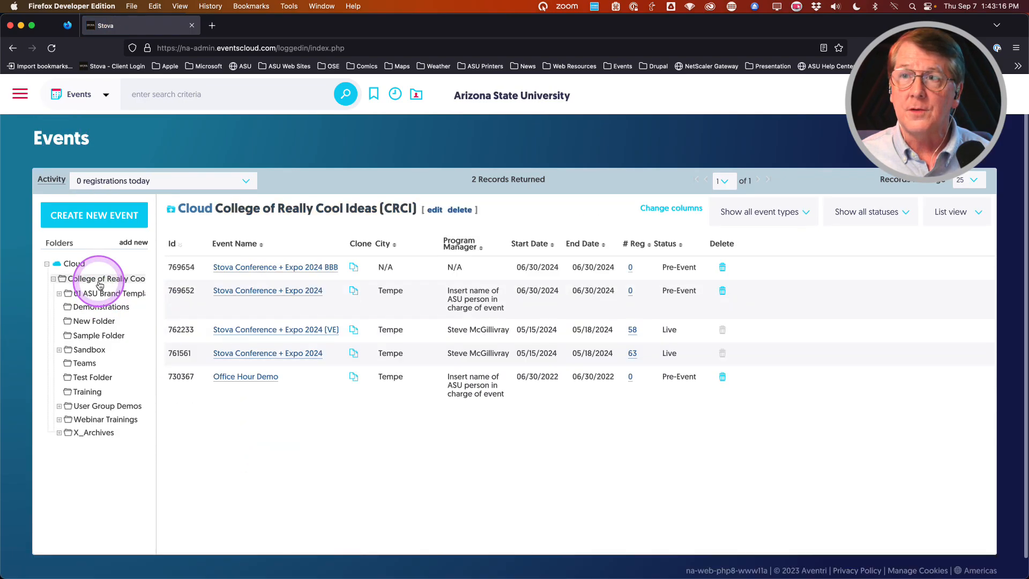
{"action": "left_click", "coordinate": [254, 291]}
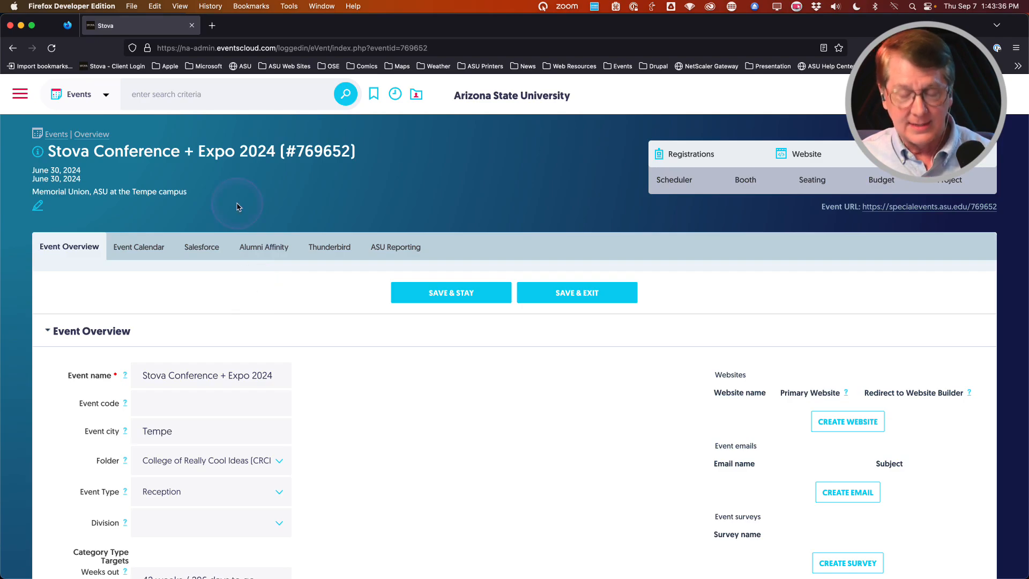
{"action": "key", "text": "ctrl"}
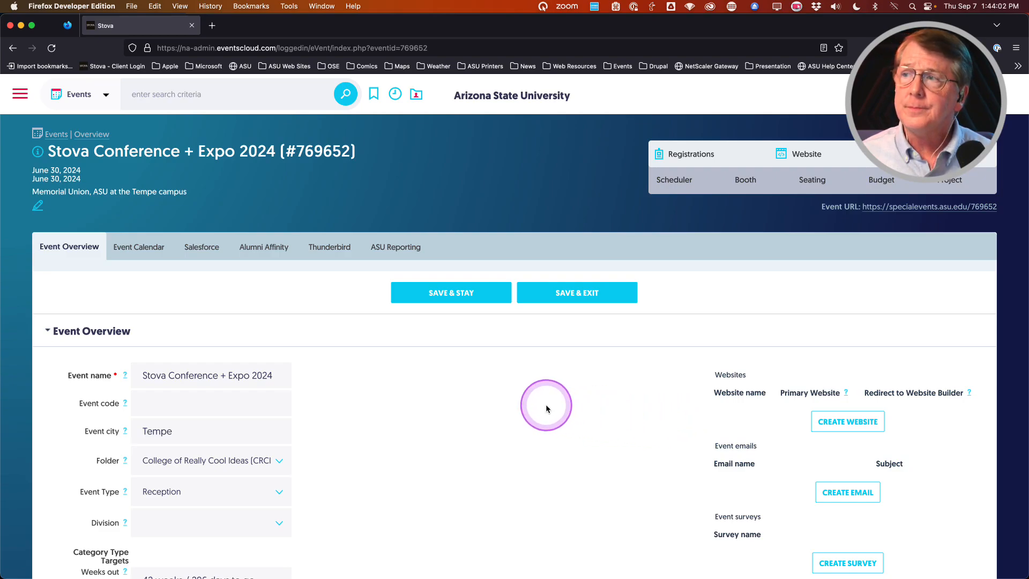
{"action": "scroll", "coordinate": [547, 408], "scroll_direction": "down", "scroll_amount": 2}
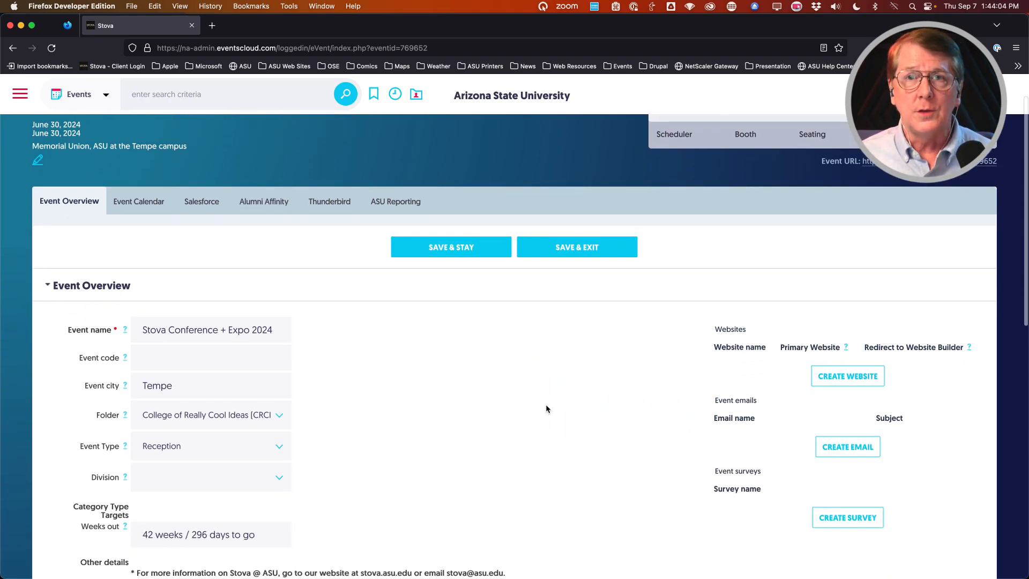
{"action": "scroll", "coordinate": [612, 402], "scroll_direction": "up", "scroll_amount": 1}
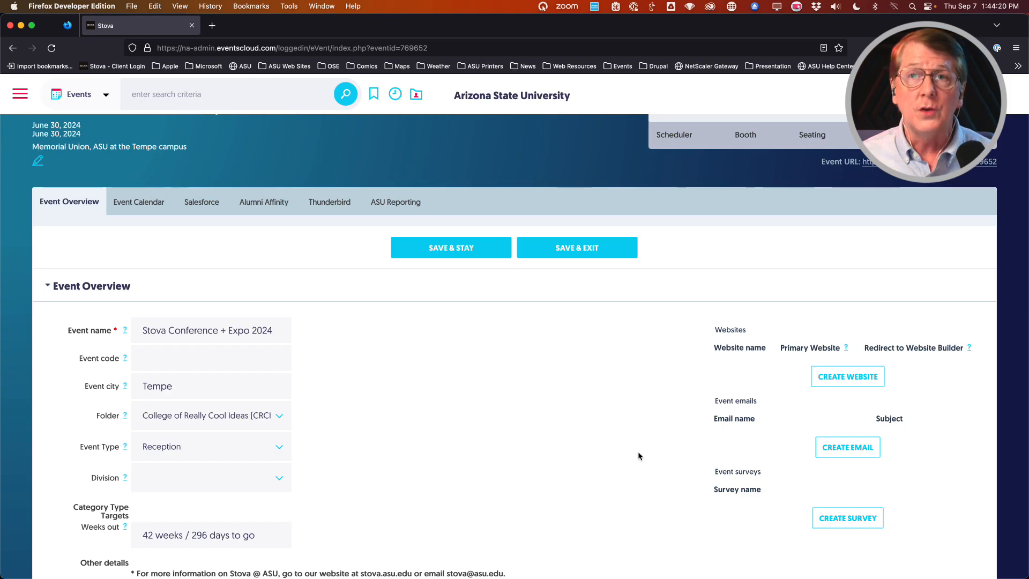
{"action": "left_click", "coordinate": [850, 380]}
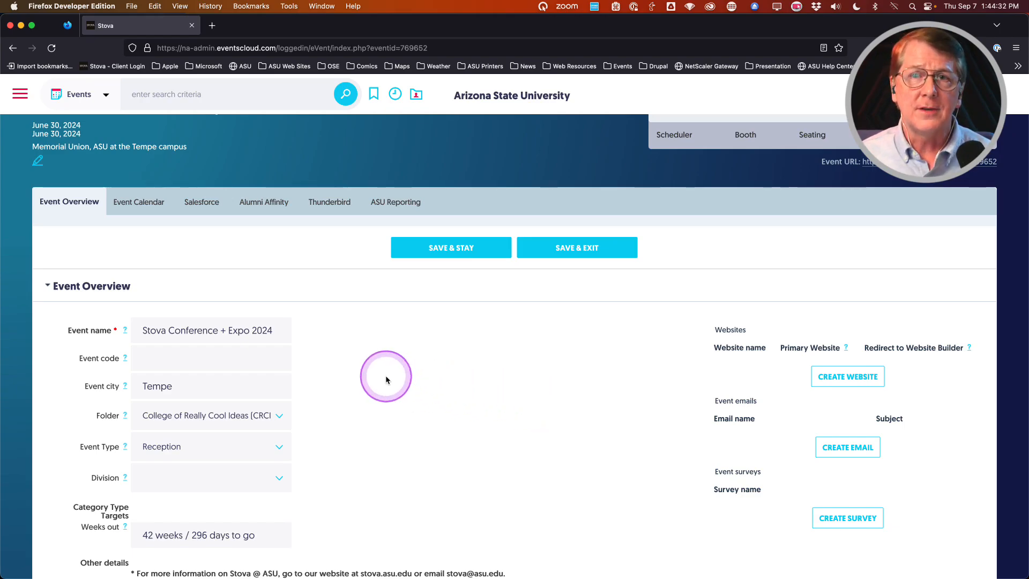
{"action": "scroll", "coordinate": [386, 375], "scroll_direction": "down", "scroll_amount": 1}
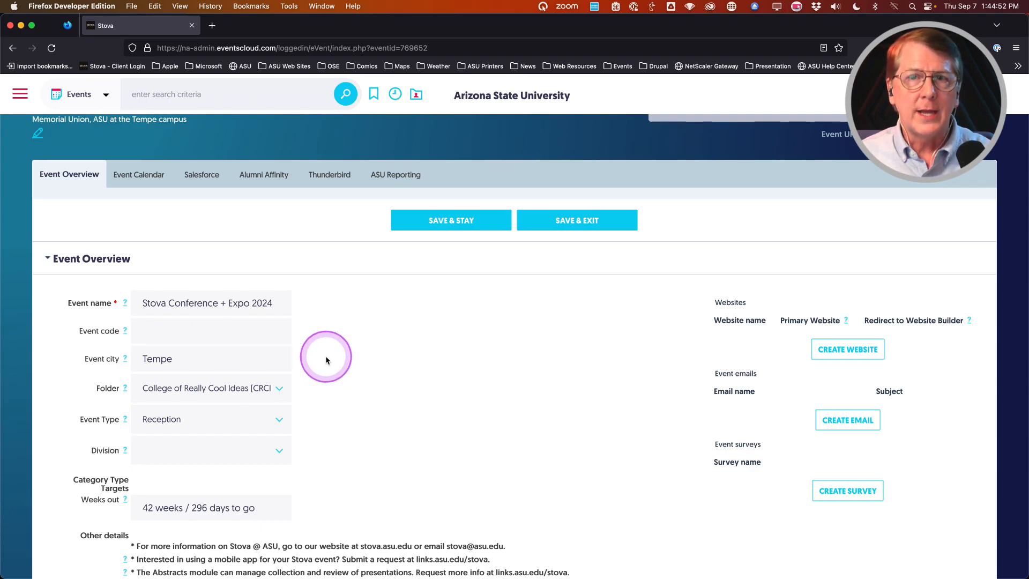
{"action": "scroll", "coordinate": [326, 360], "scroll_direction": "down", "scroll_amount": 2}
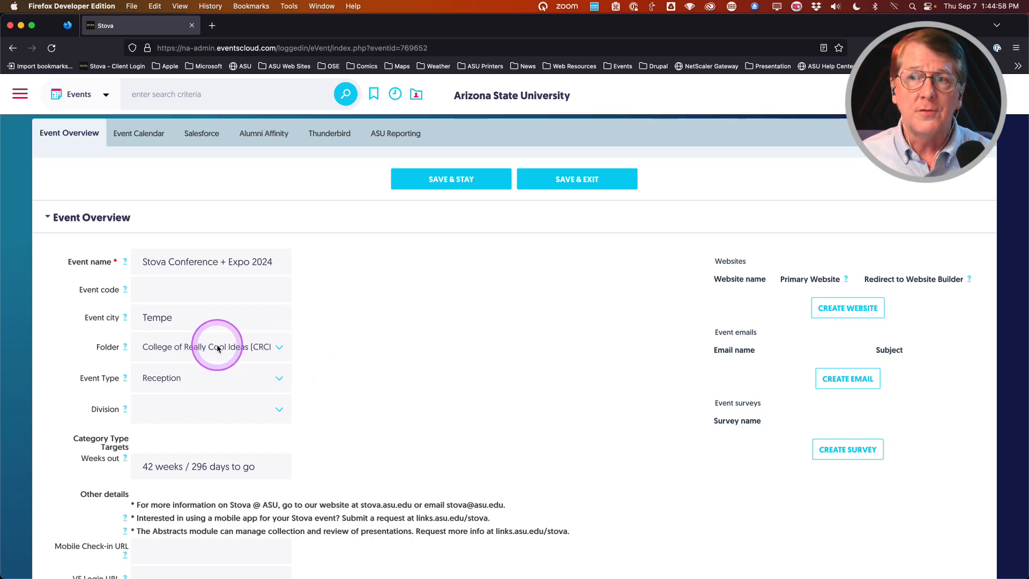
{"action": "left_click", "coordinate": [201, 349]}
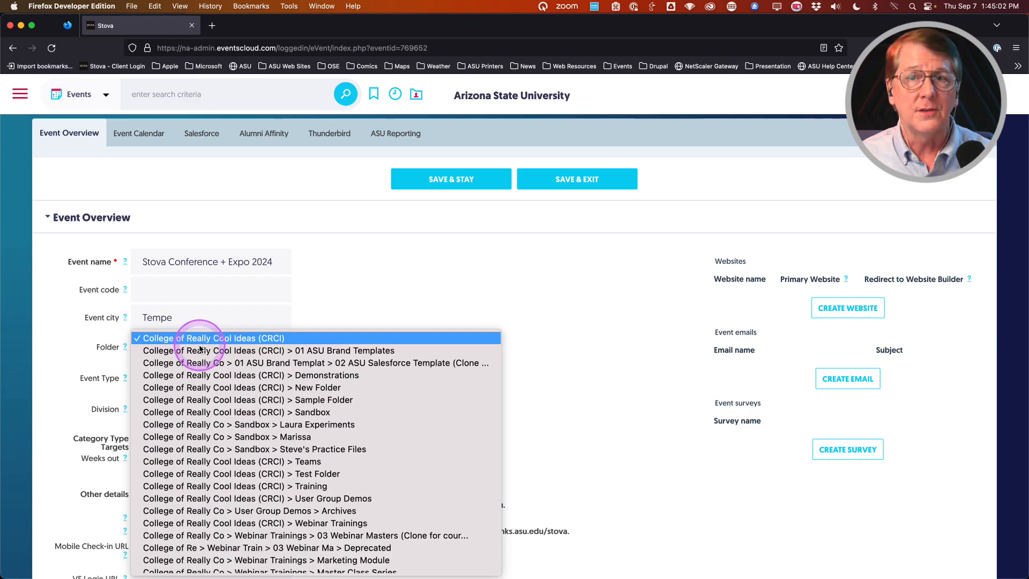
{"action": "left_click", "coordinate": [407, 295]}
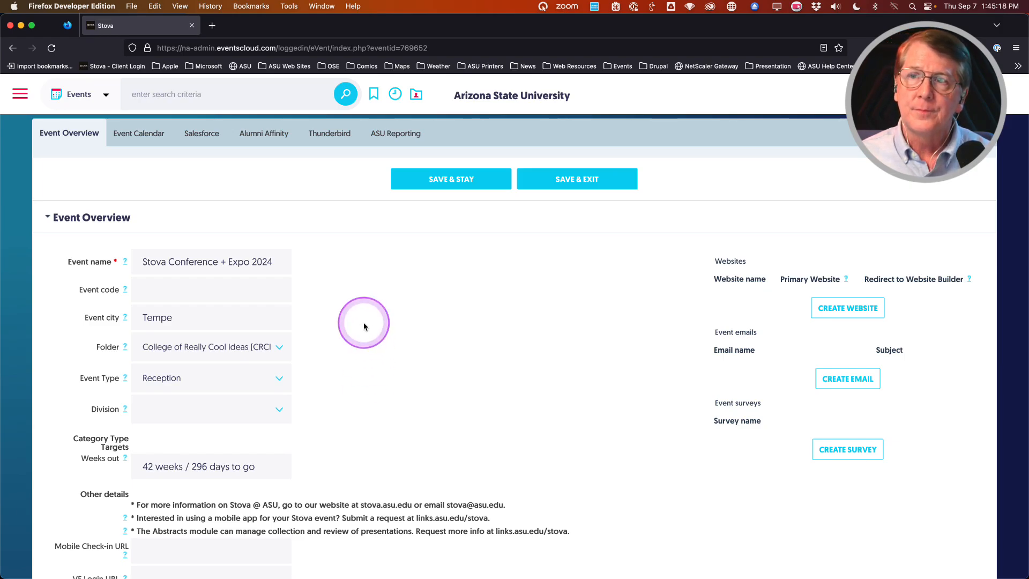
{"action": "scroll", "coordinate": [369, 327], "scroll_direction": "down", "scroll_amount": 2}
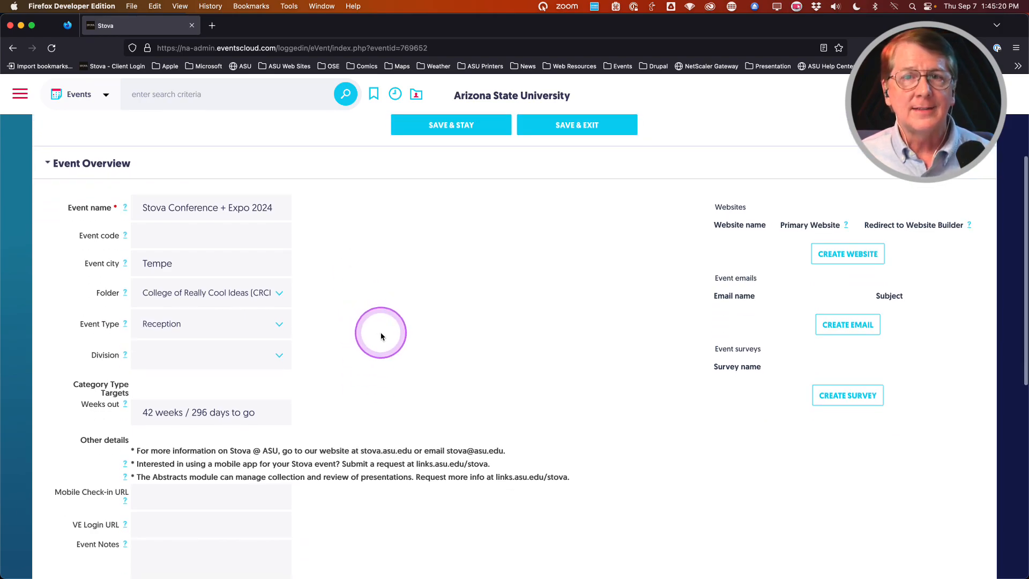
Step: Switch the Event Type from Reception to Conference (Hybrid)
{"action": "left_click", "coordinate": [246, 324]}
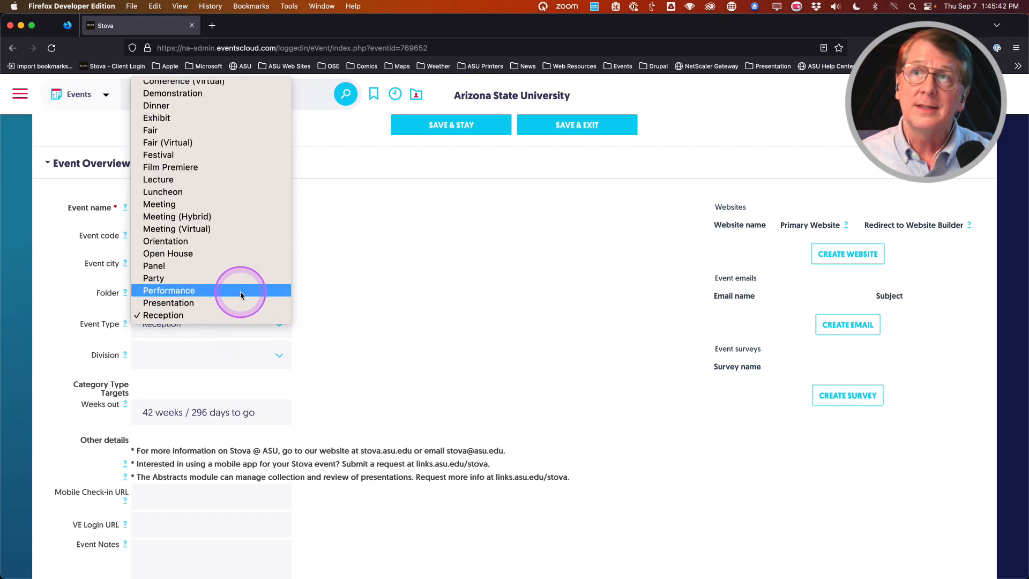
{"action": "scroll", "coordinate": [240, 294], "scroll_direction": "up", "scroll_amount": 5}
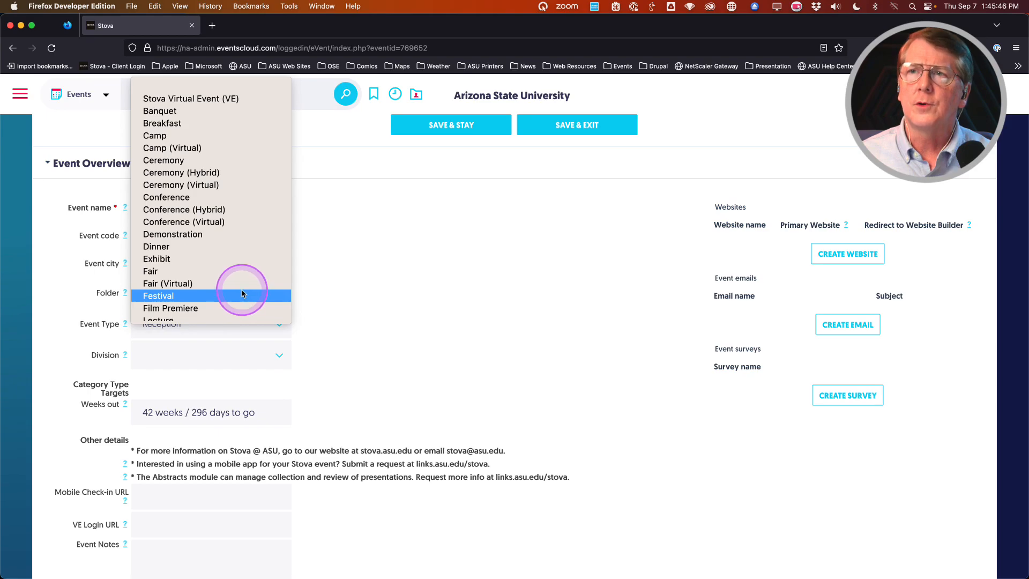
{"action": "left_click", "coordinate": [168, 209]}
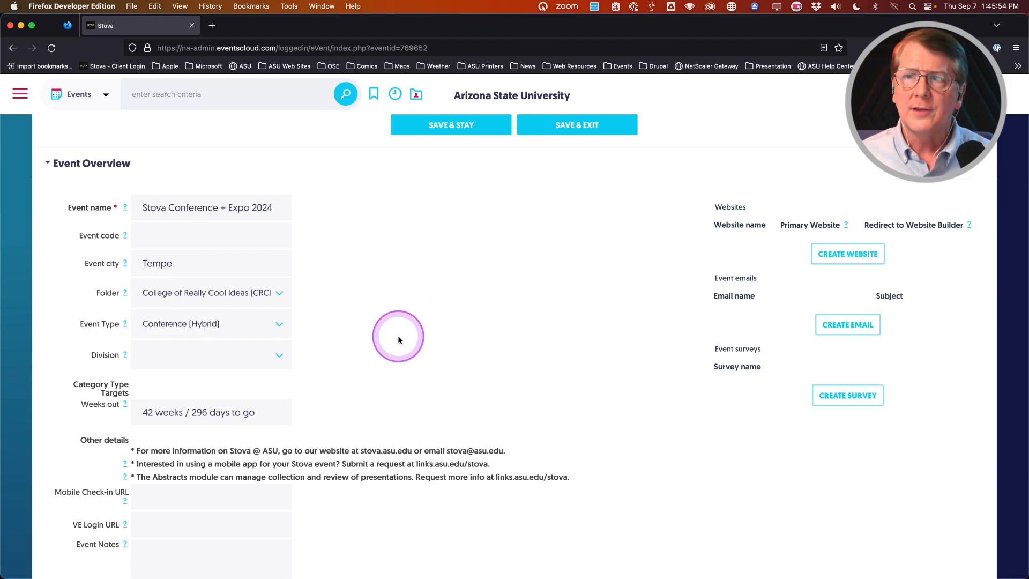
{"action": "scroll", "coordinate": [398, 339], "scroll_direction": "down", "scroll_amount": 1}
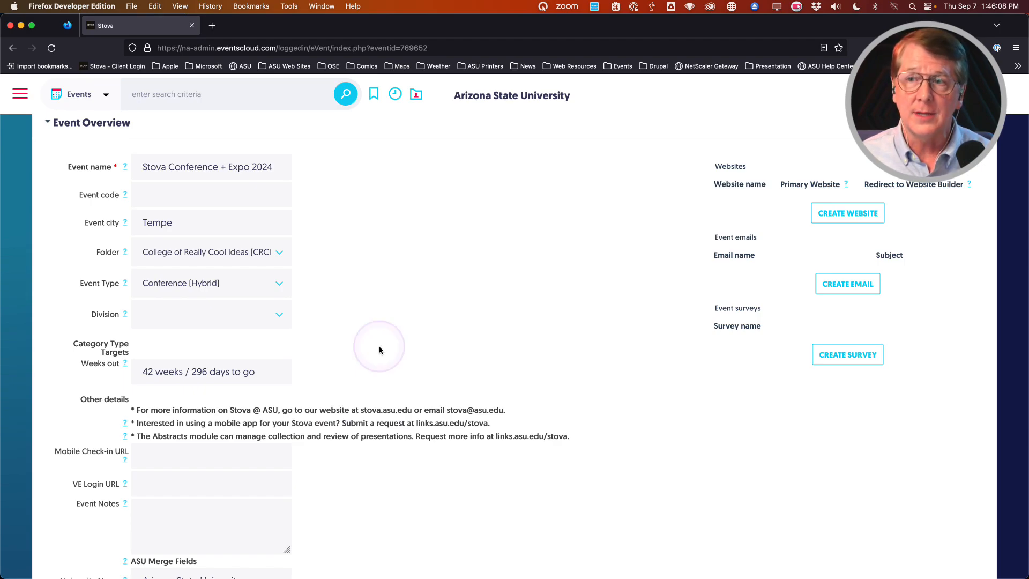
{"action": "scroll", "coordinate": [379, 345], "scroll_direction": "down", "scroll_amount": 10}
{"action": "scroll", "coordinate": [390, 384], "scroll_direction": "down", "scroll_amount": 2}
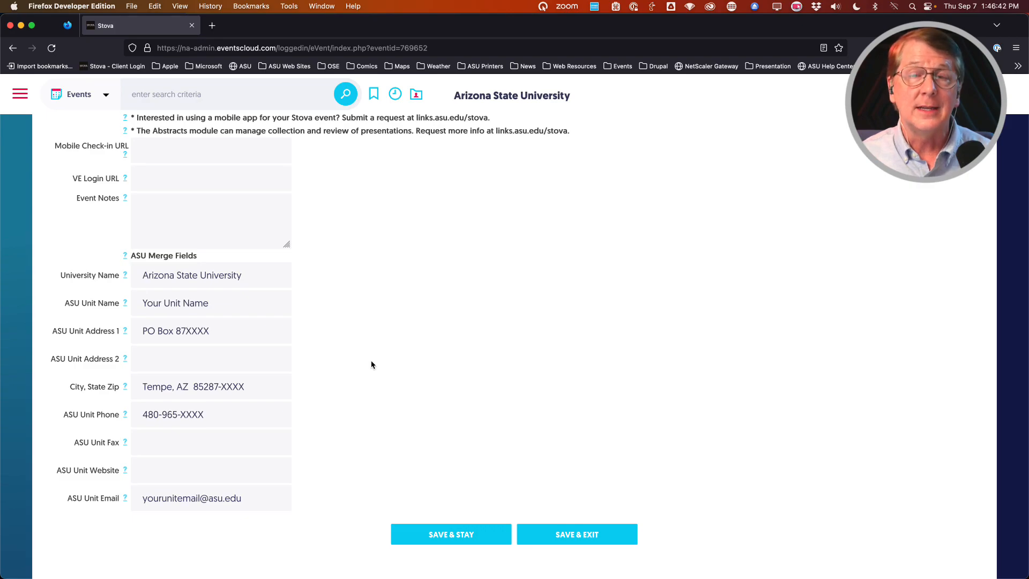
Step: Set the merge-field Unit Name to College of Really Cool Ideas
{"action": "left_click", "coordinate": [376, 360]}
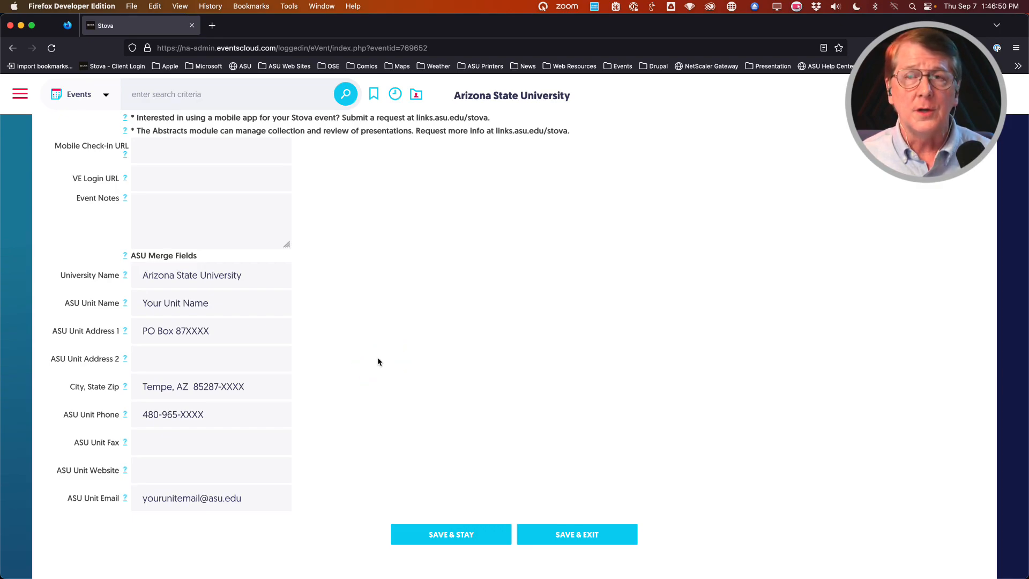
{"action": "triple_click", "coordinate": [181, 304]}
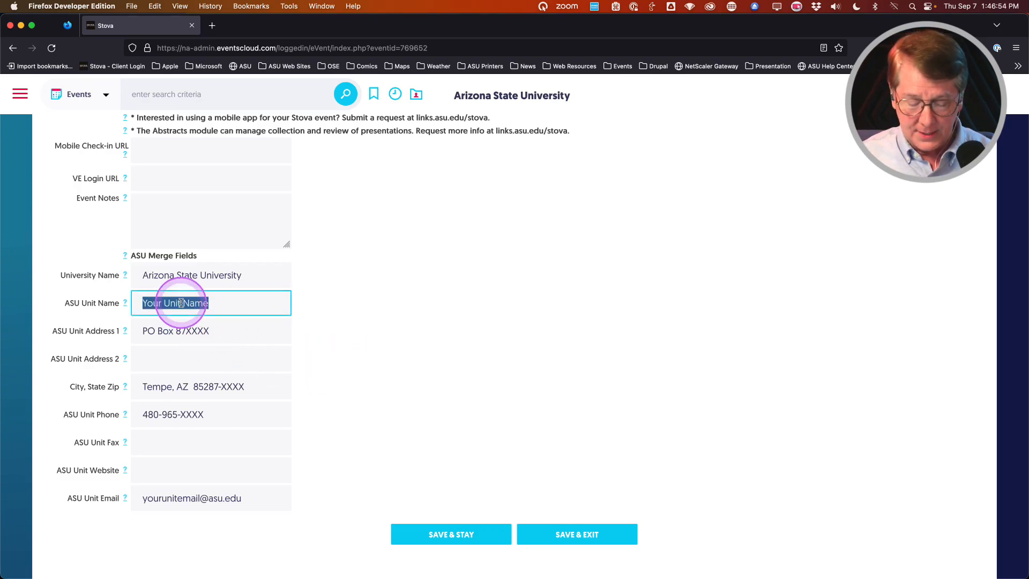
{"action": "type", "text": "Co"}
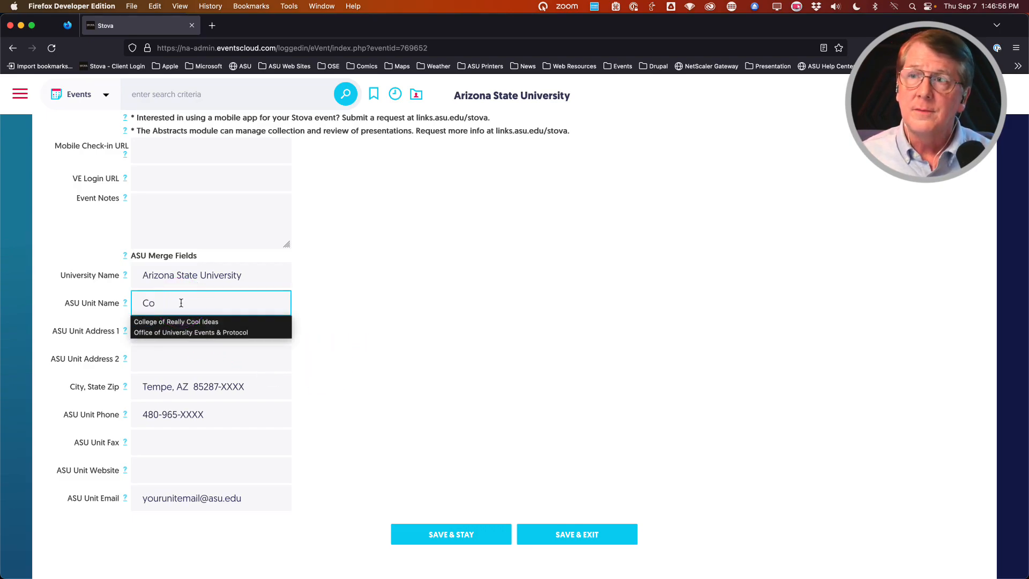
{"action": "left_click", "coordinate": [179, 321]}
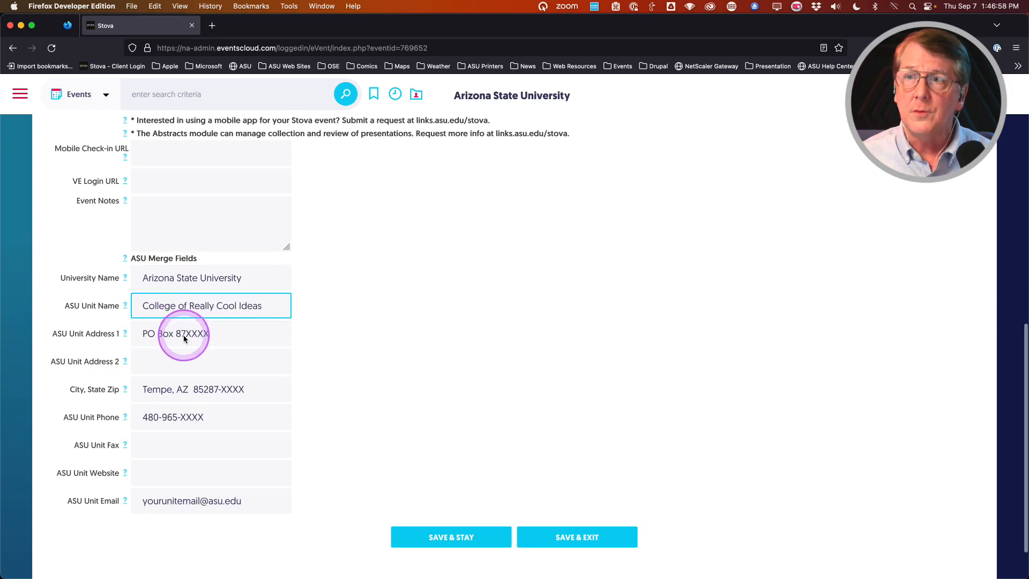
Step: Replace the XXXX placeholders in the unit's address box number and zip code
{"action": "left_click_drag", "start_coordinate": [186, 335], "coordinate": [238, 336]}
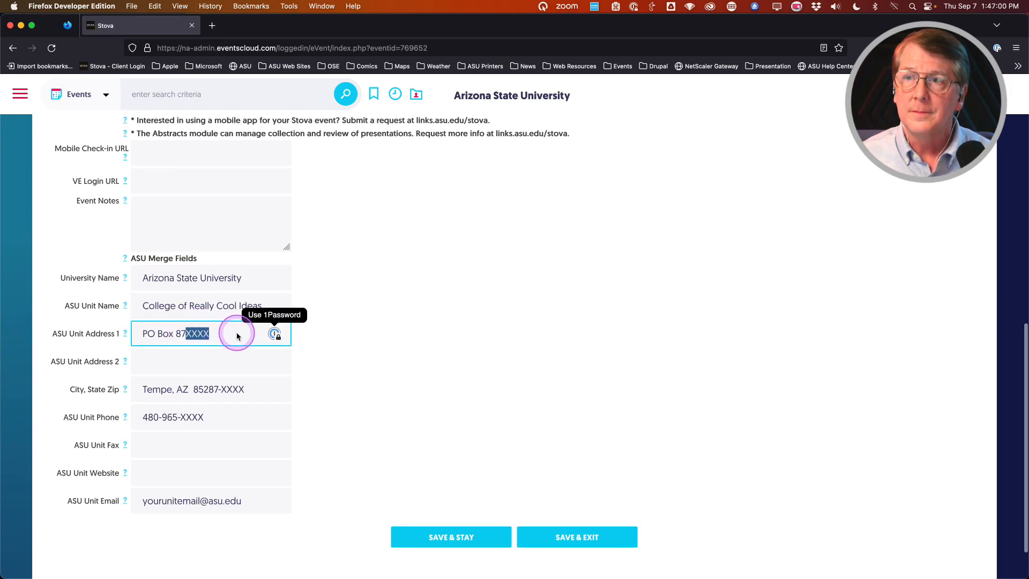
{"action": "key", "text": "BackSpace"}
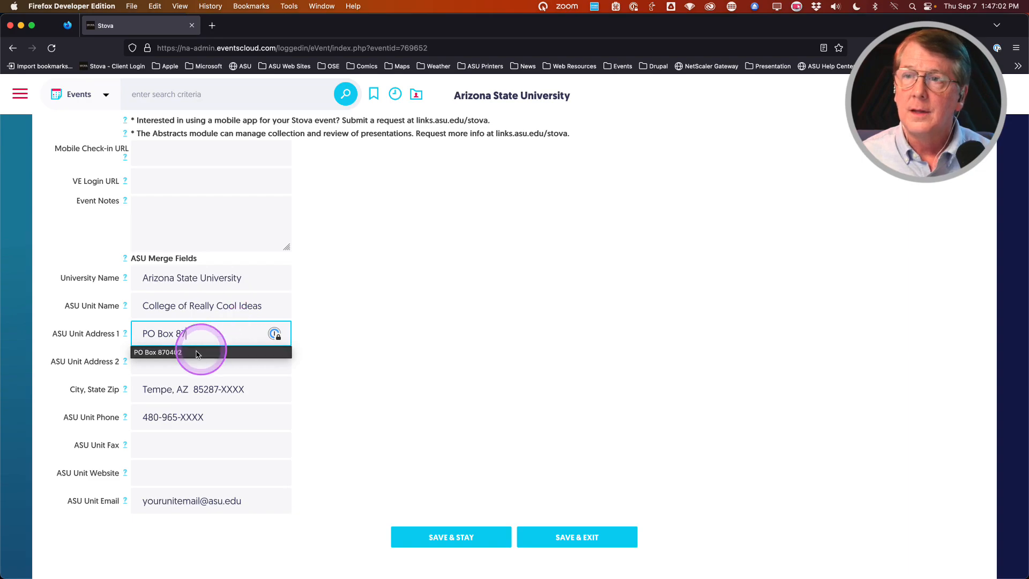
{"action": "left_click", "coordinate": [172, 351]}
{"action": "left_click_drag", "start_coordinate": [220, 390], "coordinate": [260, 389]}
{"action": "type", "text": "0402"}
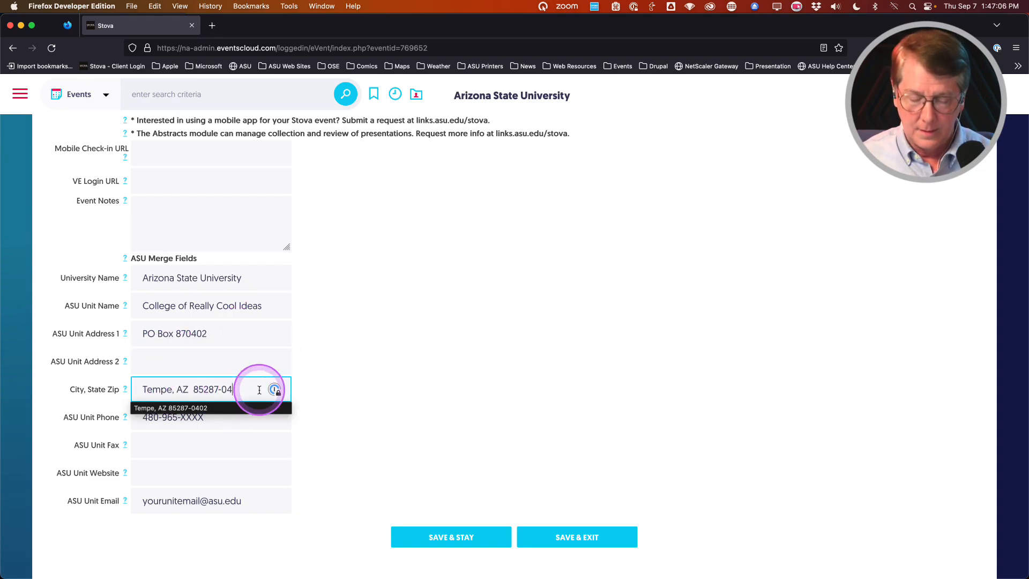
{"action": "key", "text": "Tab"}
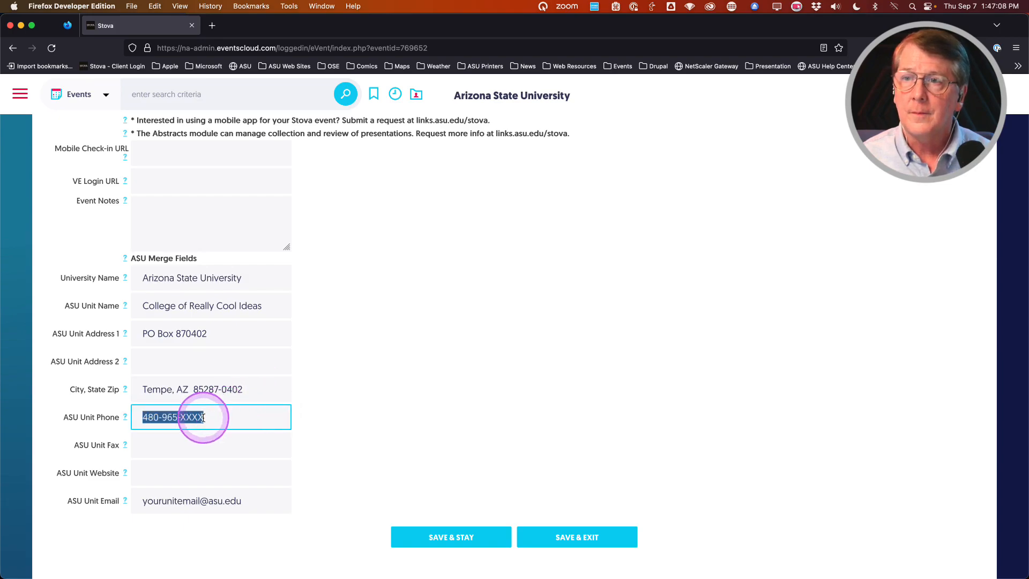
Step: Replace the phone-number placeholder digits and set the unit's e-mail address
{"action": "left_click", "coordinate": [182, 419]}
{"action": "left_click_drag", "start_coordinate": [180, 418], "coordinate": [278, 424]}
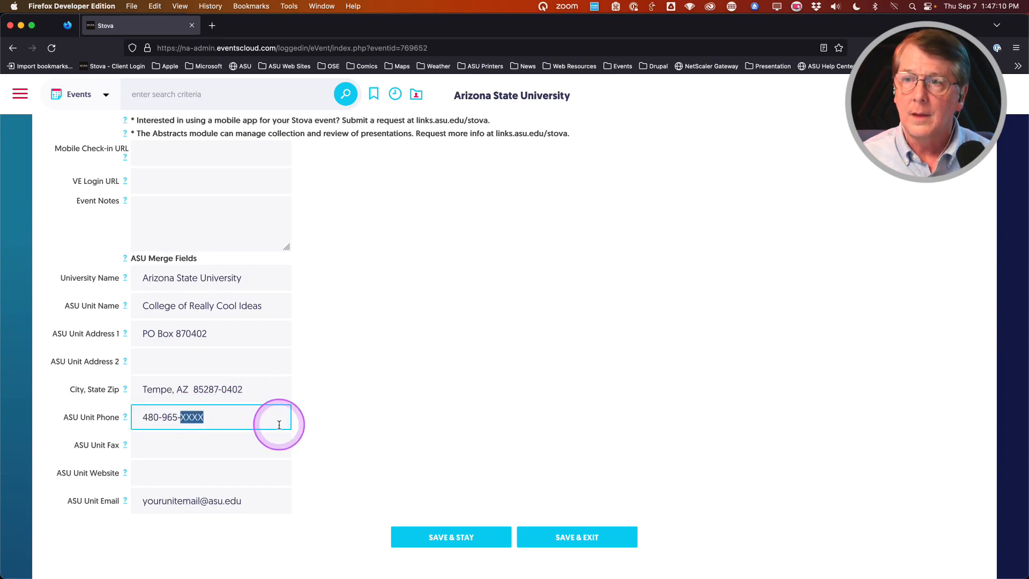
{"action": "type", "text": "1985"}
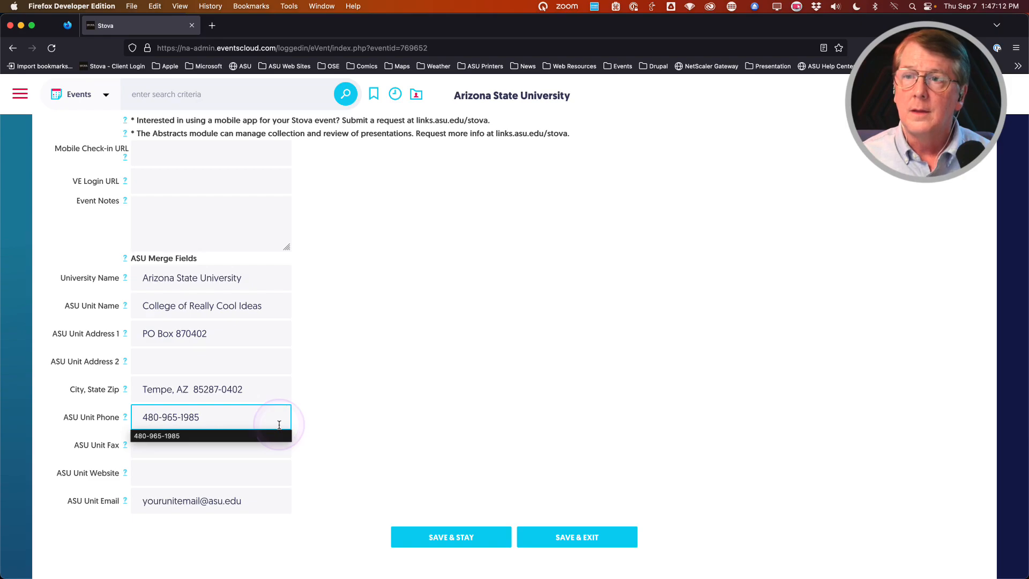
{"action": "key", "text": "Tab"}
{"action": "scroll", "coordinate": [346, 385], "scroll_direction": "down", "scroll_amount": 1}
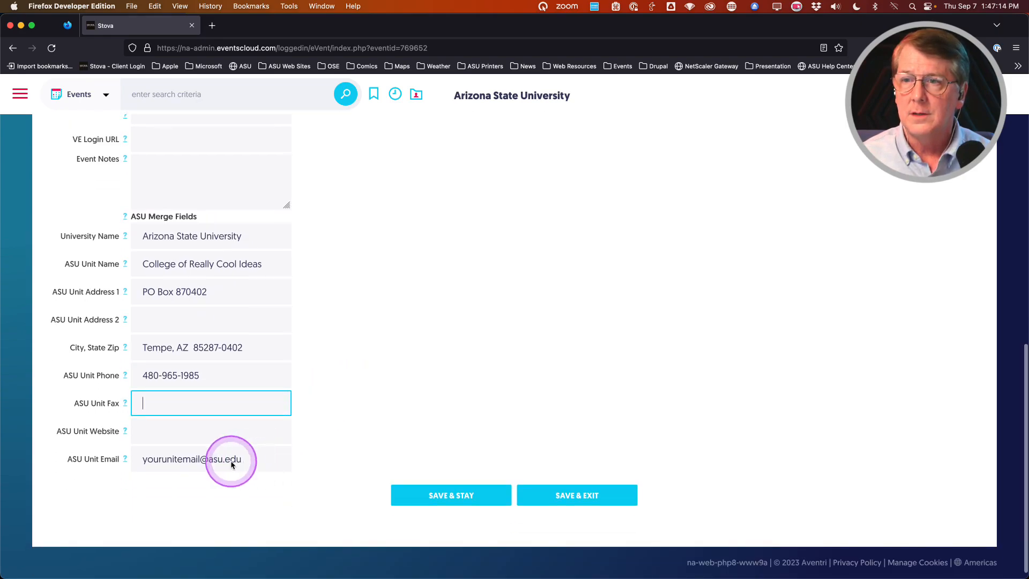
{"action": "left_click_drag", "start_coordinate": [200, 461], "coordinate": [131, 461]}
{"action": "type", "text": "crci"}
{"action": "key", "text": "Tab"}
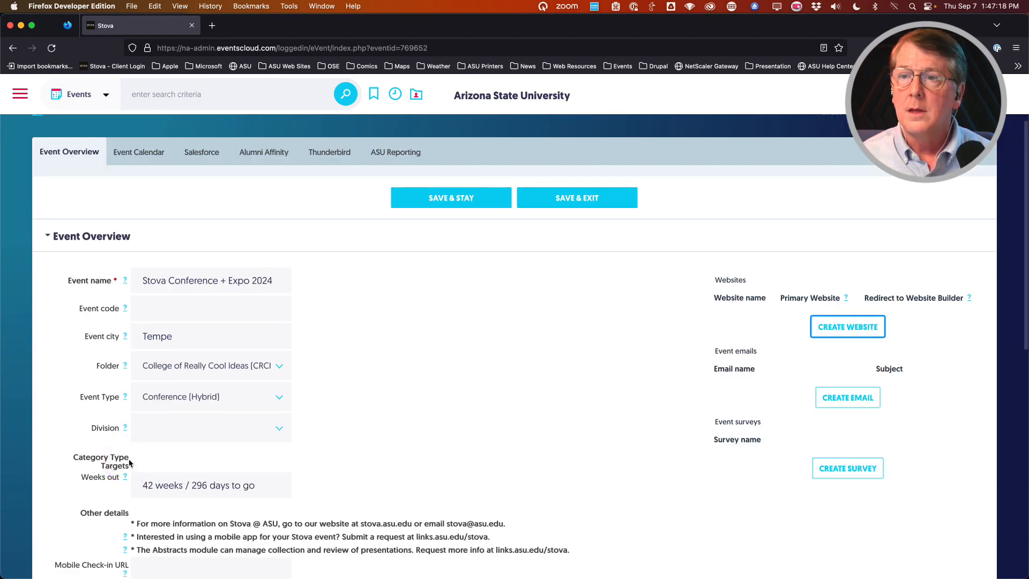
{"action": "scroll", "coordinate": [322, 418], "scroll_direction": "down", "scroll_amount": 1}
{"action": "scroll", "coordinate": [323, 417], "scroll_direction": "down", "scroll_amount": 7}
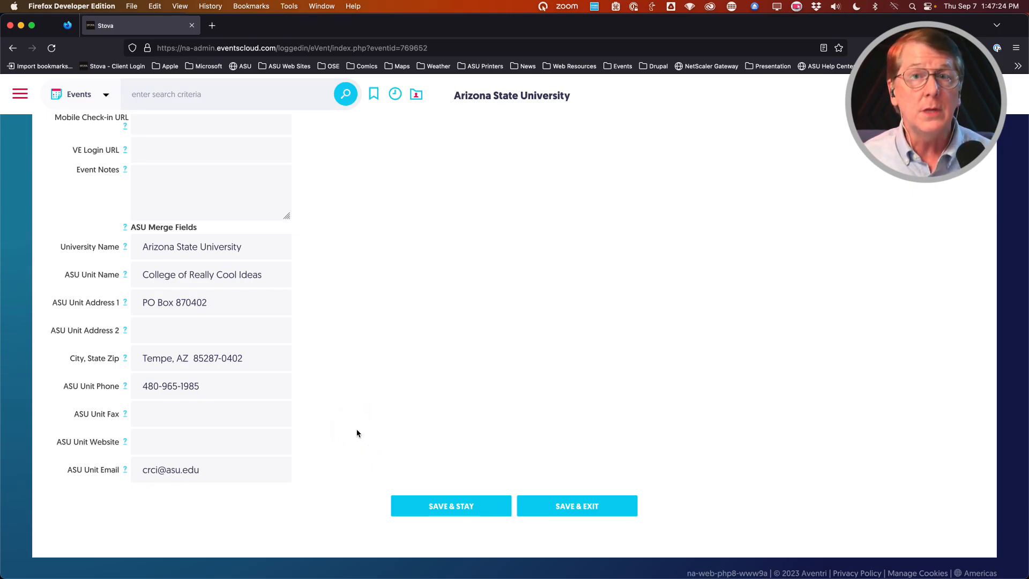
{"action": "left_click", "coordinate": [359, 495]}
Step: Save the event overview with June 30, 2024, Memorial Union, Tempe campus, and Conference (Hybrid)
{"action": "left_click", "coordinate": [457, 510]}
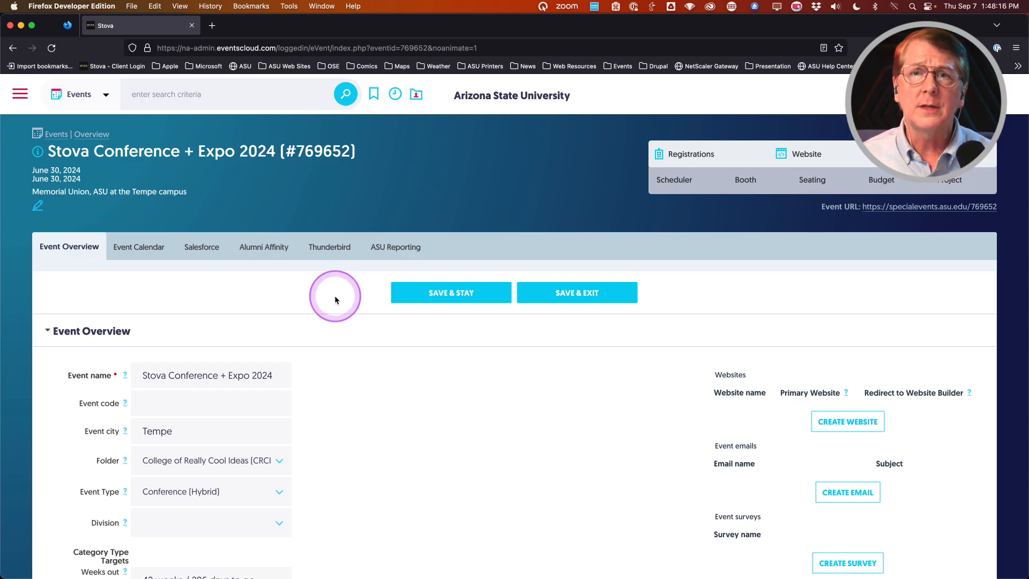
Step: Review the ASU Reporting details for College of Really Cool Ideas, then go to Registration Settings
{"action": "left_click", "coordinate": [388, 250]}
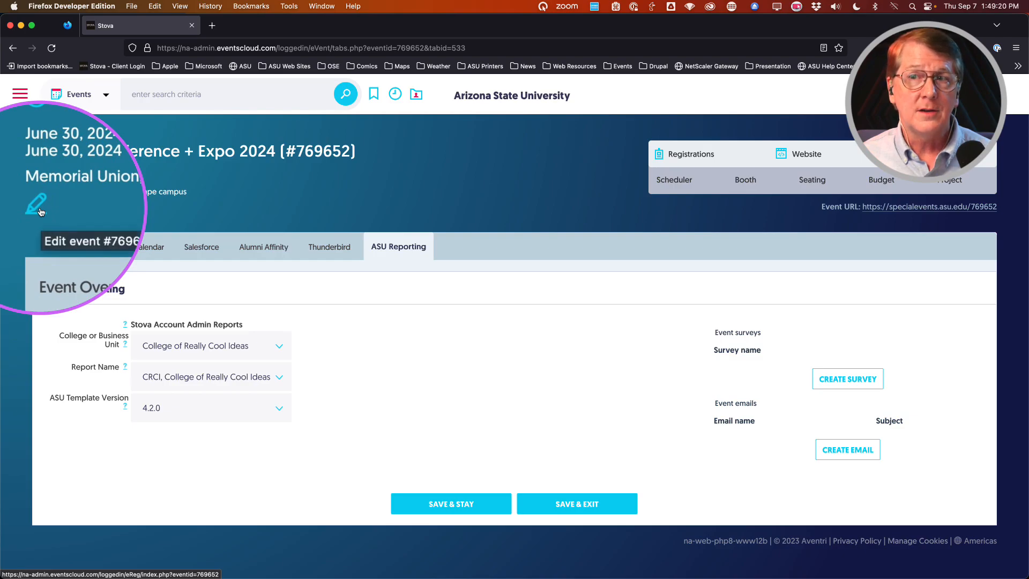
{"action": "mouse_move", "coordinate": [693, 163]}
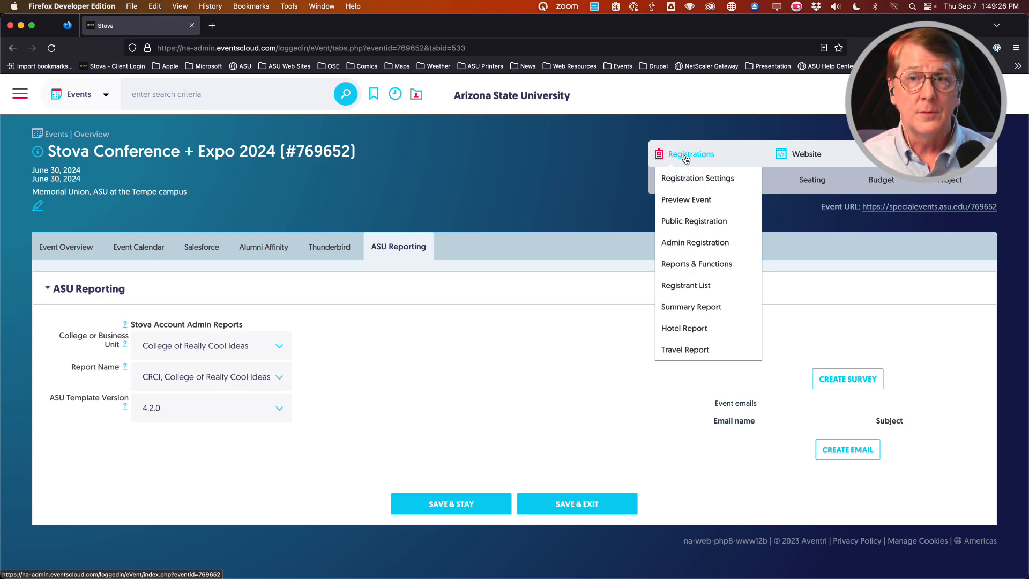
{"action": "left_click", "coordinate": [681, 179]}
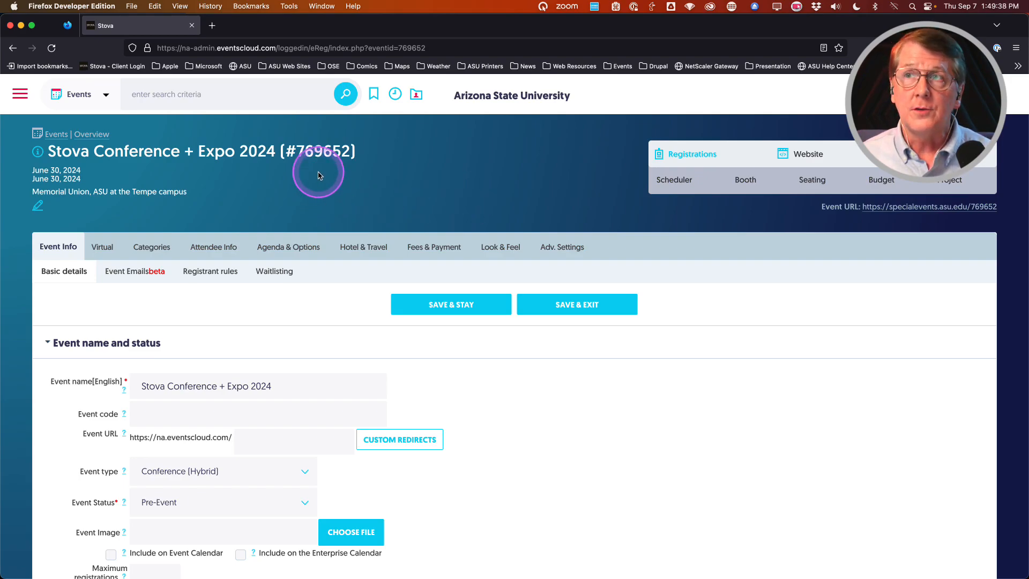
Step: Launch the Stova Conference + Expo 2024 registration site preview in a new tab
{"action": "key", "text": "ctrl+alt+m"}
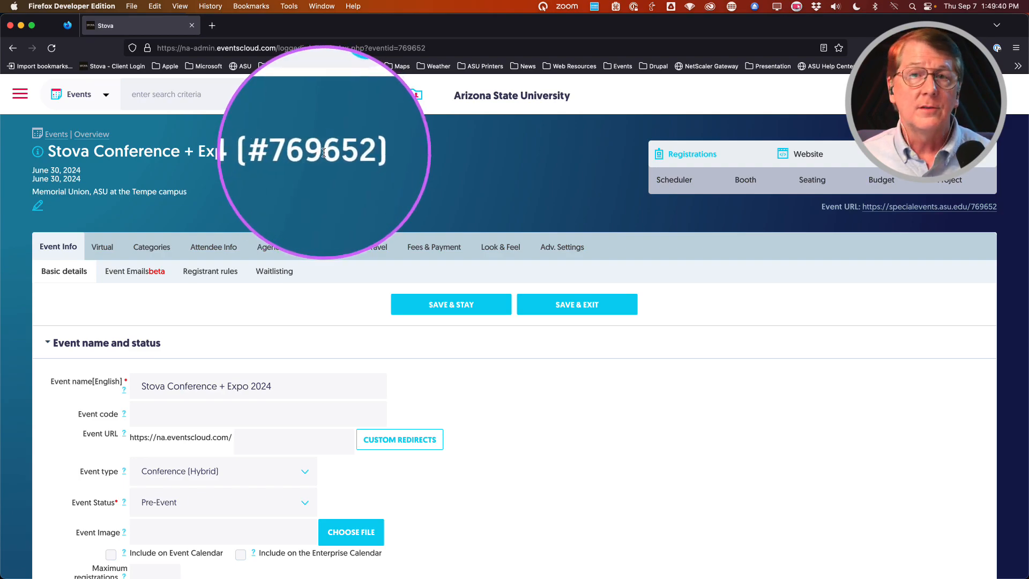
{"action": "key", "text": "ctrl+alt+m"}
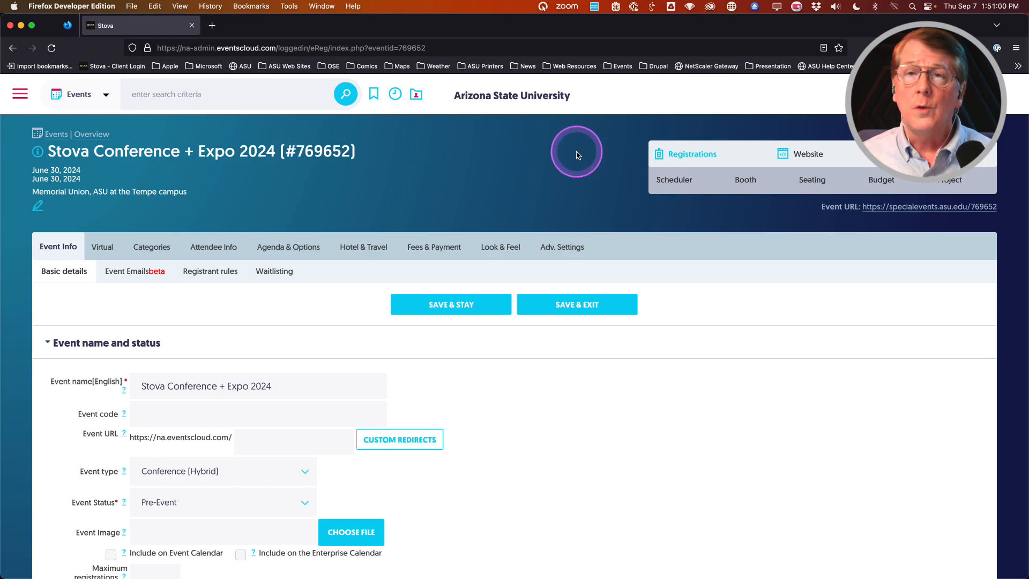
{"action": "mouse_move", "coordinate": [691, 160]}
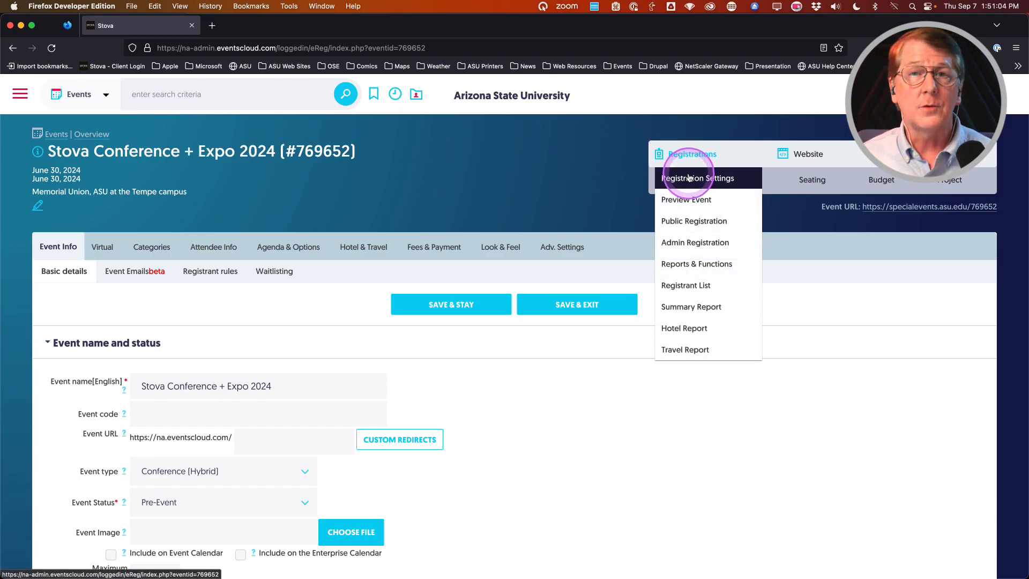
{"action": "left_click", "coordinate": [678, 202]}
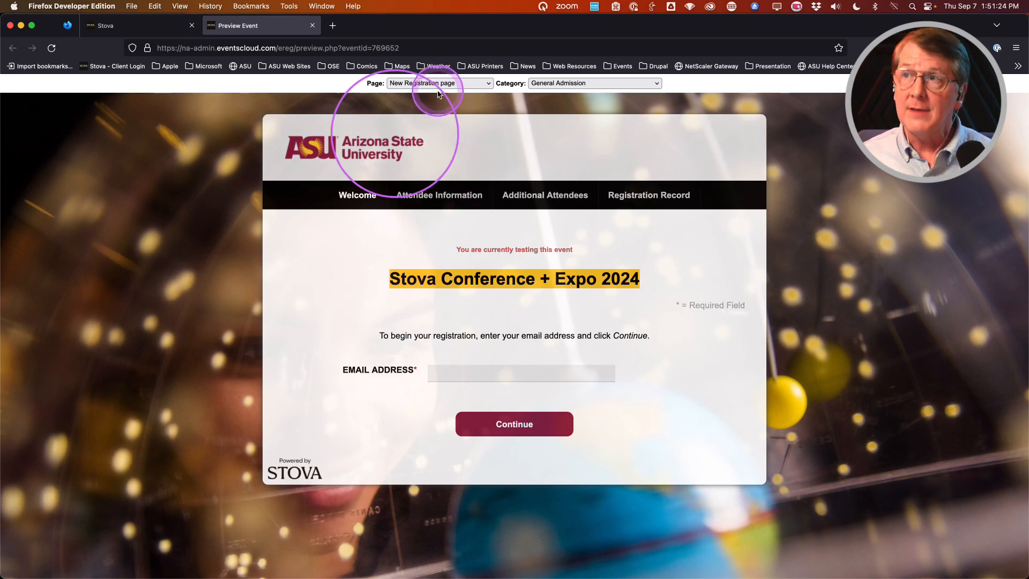
Step: Check the preview's page and category lists, keeping General Admission as the previewed category
{"action": "key", "text": "ctrl+alt+m"}
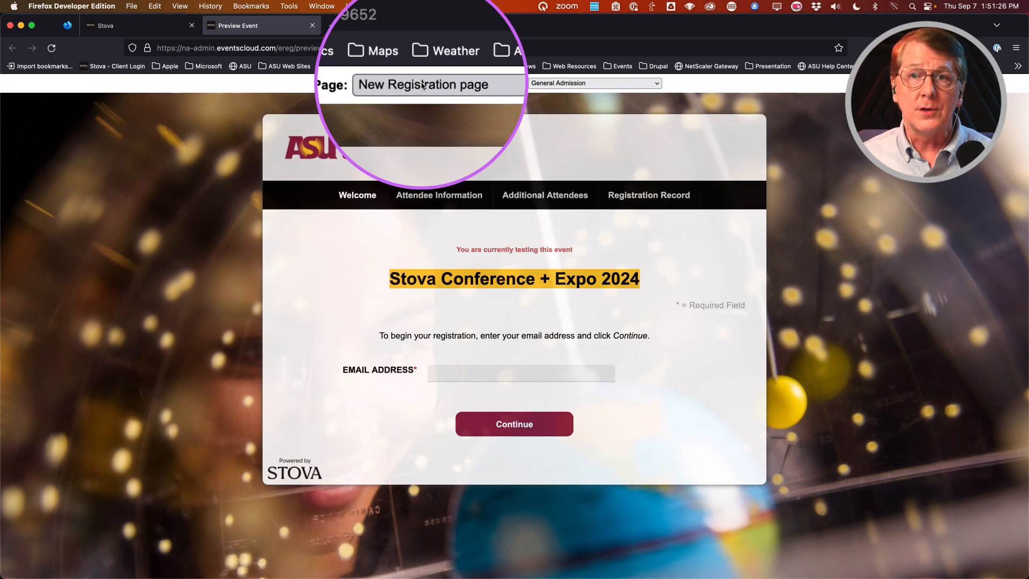
{"action": "key", "text": "ctrl+alt+m"}
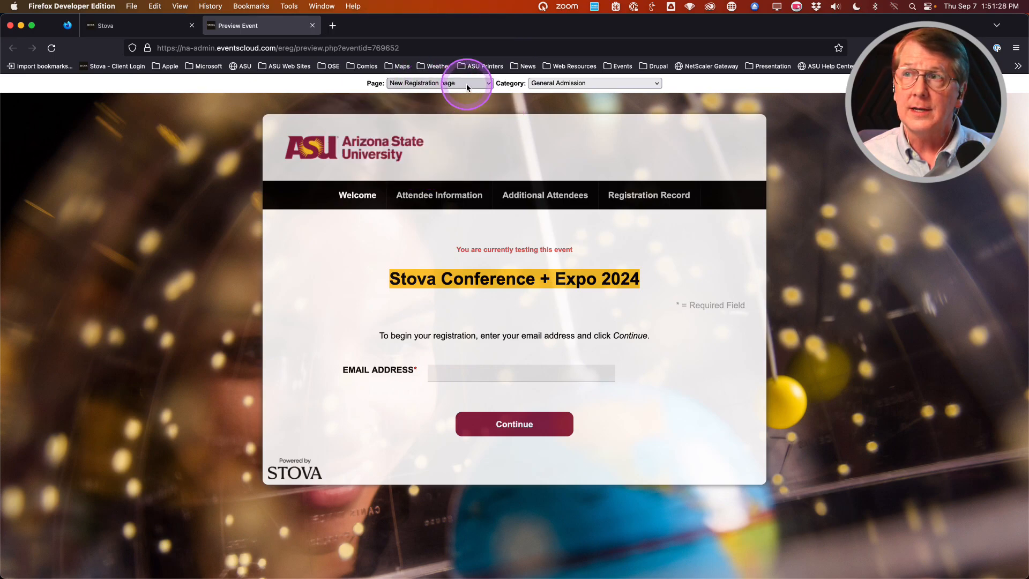
{"action": "left_click", "coordinate": [467, 86]}
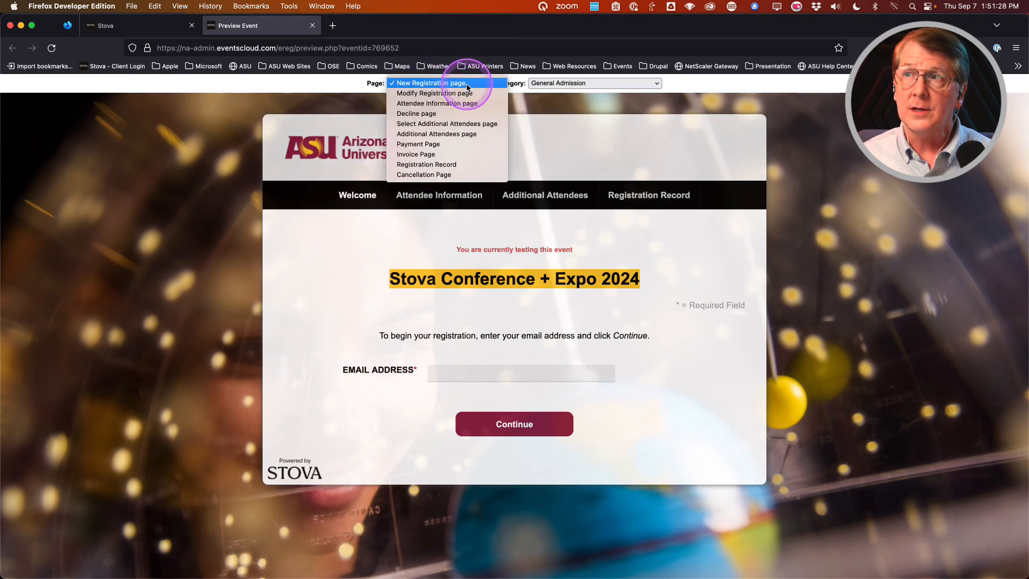
{"action": "left_click", "coordinate": [486, 104]}
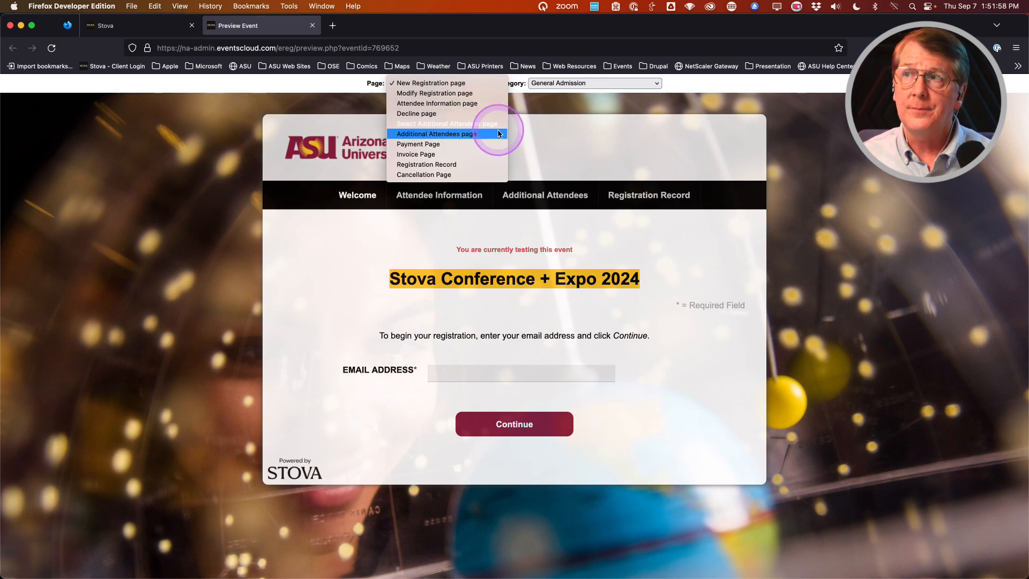
{"action": "left_click", "coordinate": [538, 137]}
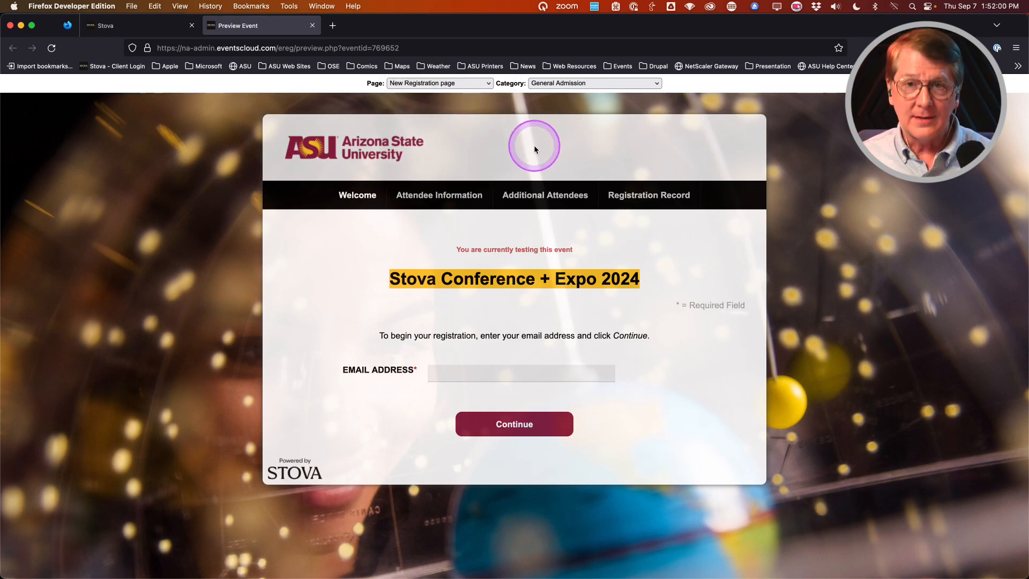
{"action": "left_click", "coordinate": [513, 83]}
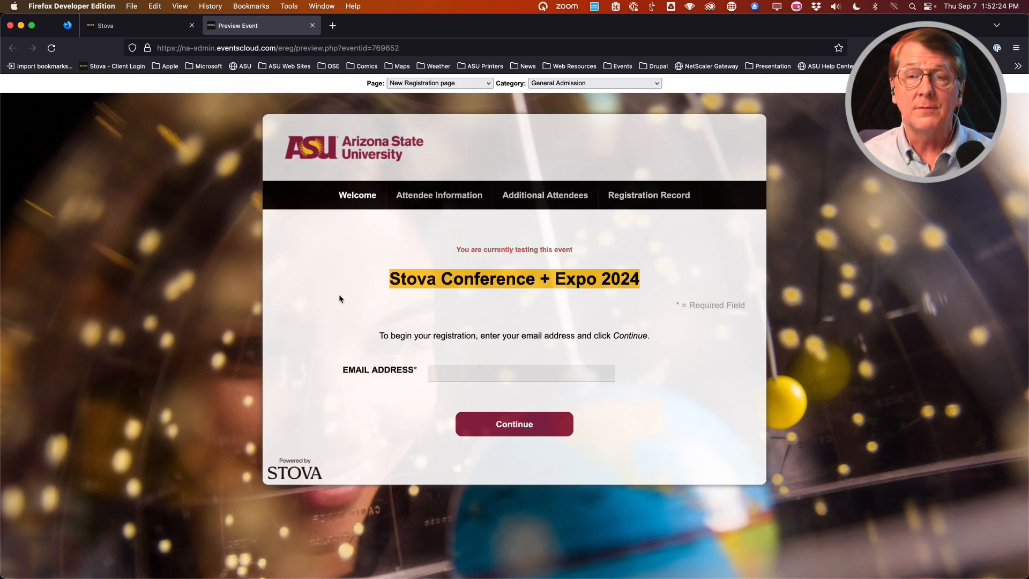
{"action": "left_click", "coordinate": [619, 85]}
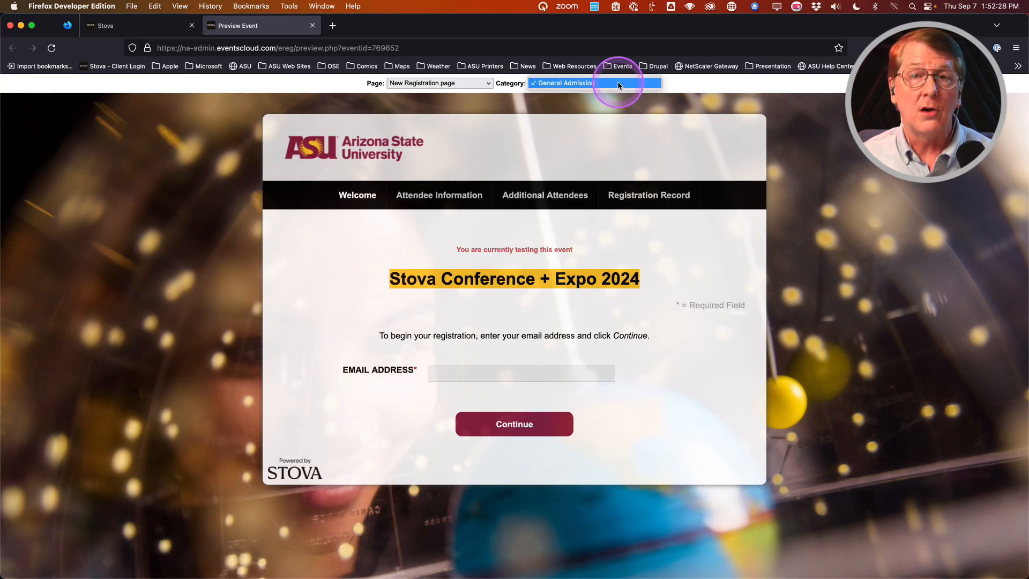
{"action": "left_click", "coordinate": [324, 274]}
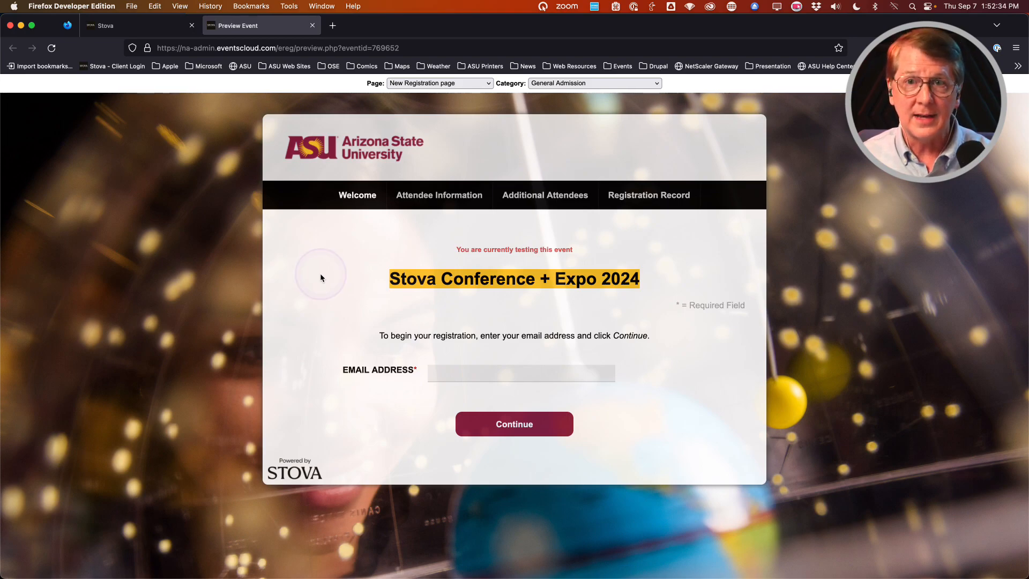
Step: Back on the event admin page, choose Registrations > Admin Registration
{"action": "left_click", "coordinate": [163, 29]}
{"action": "left_click", "coordinate": [670, 152]}
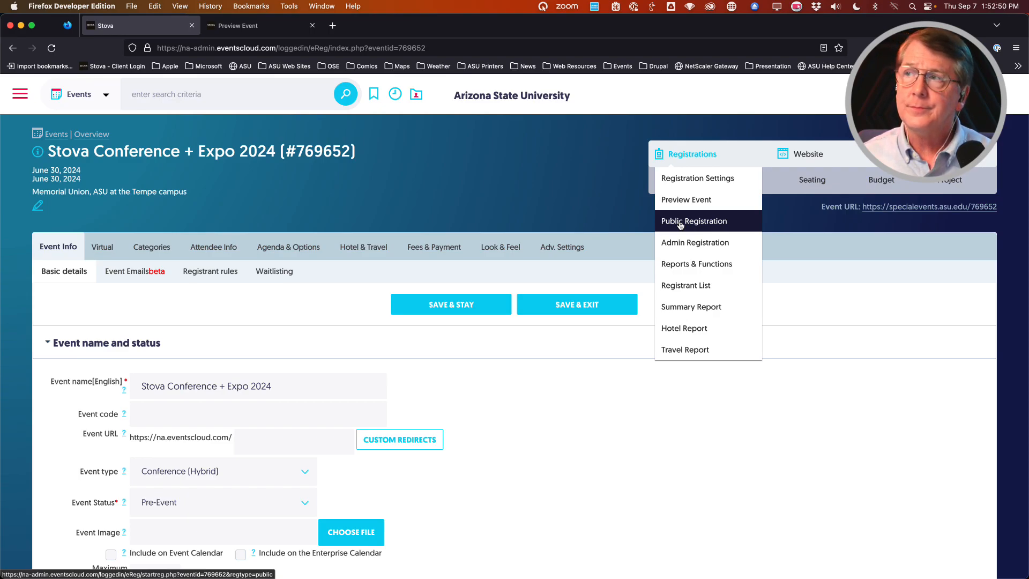
{"action": "left_click", "coordinate": [681, 245]}
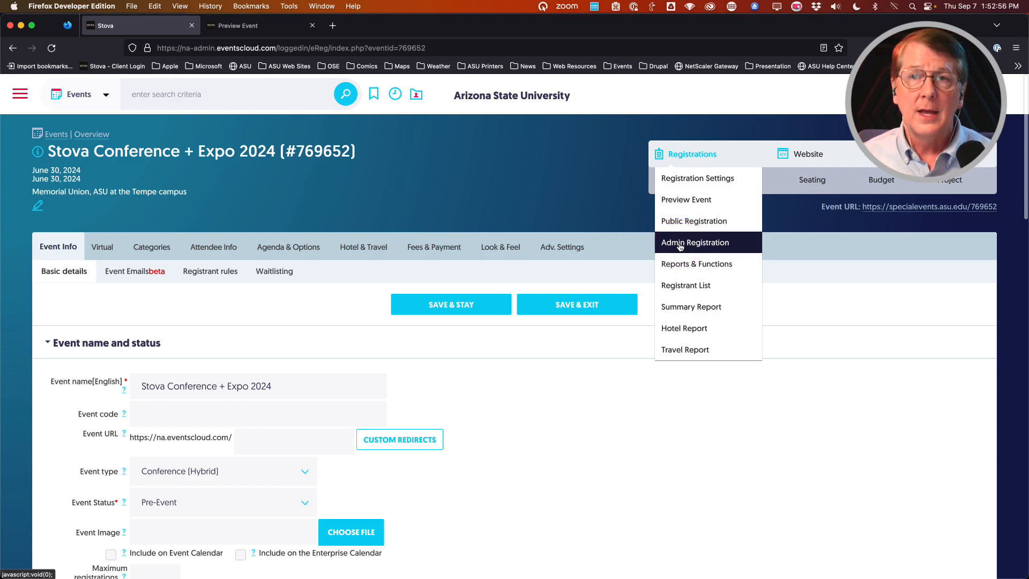
{"action": "left_click", "coordinate": [680, 245]}
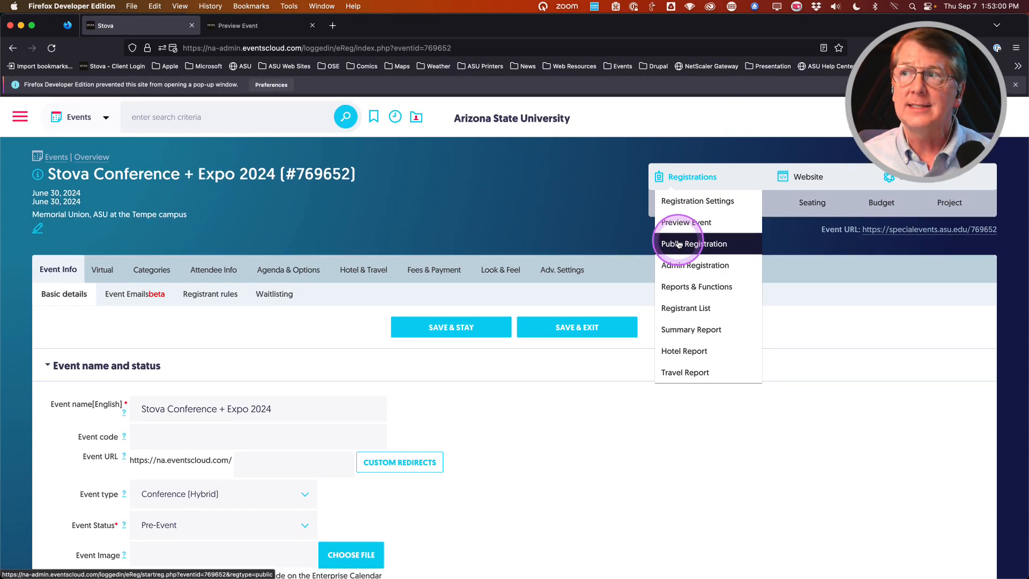
{"action": "left_click", "coordinate": [684, 269]}
{"action": "left_click", "coordinate": [416, 189]}
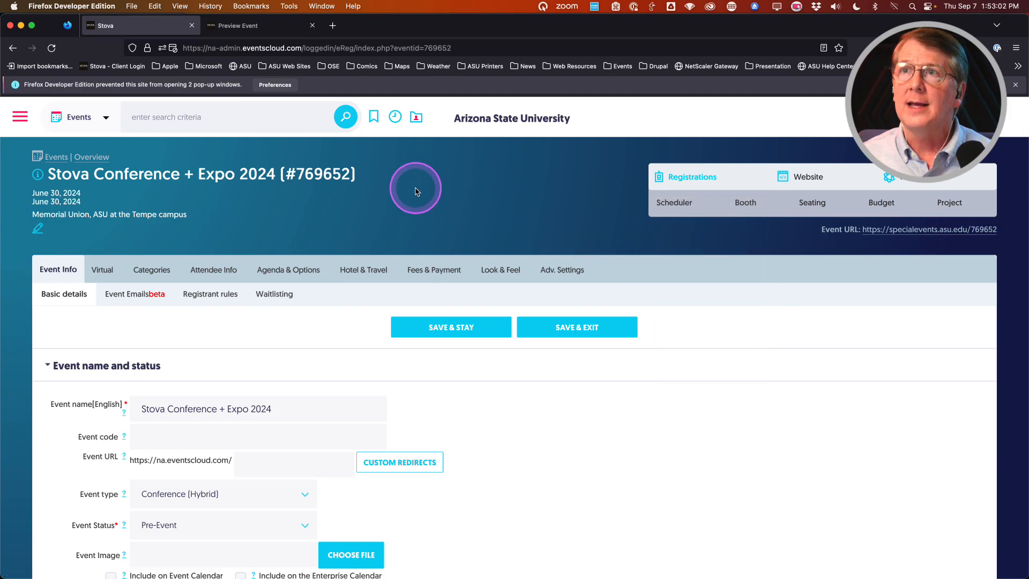
Step: Allow the site's blocked pop-ups, then close the opened registration form tabs
{"action": "left_click", "coordinate": [271, 87]}
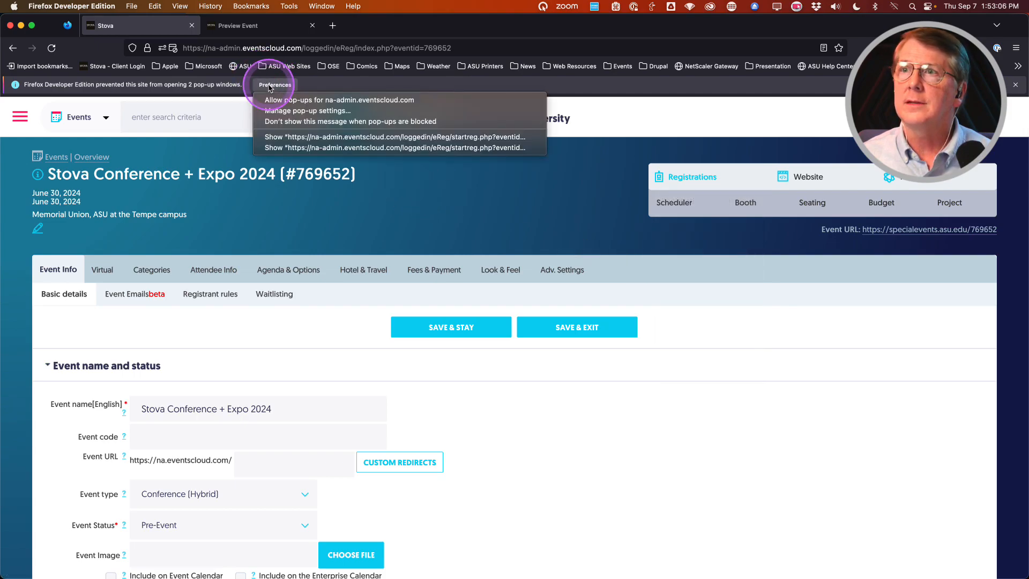
{"action": "left_click", "coordinate": [293, 98]}
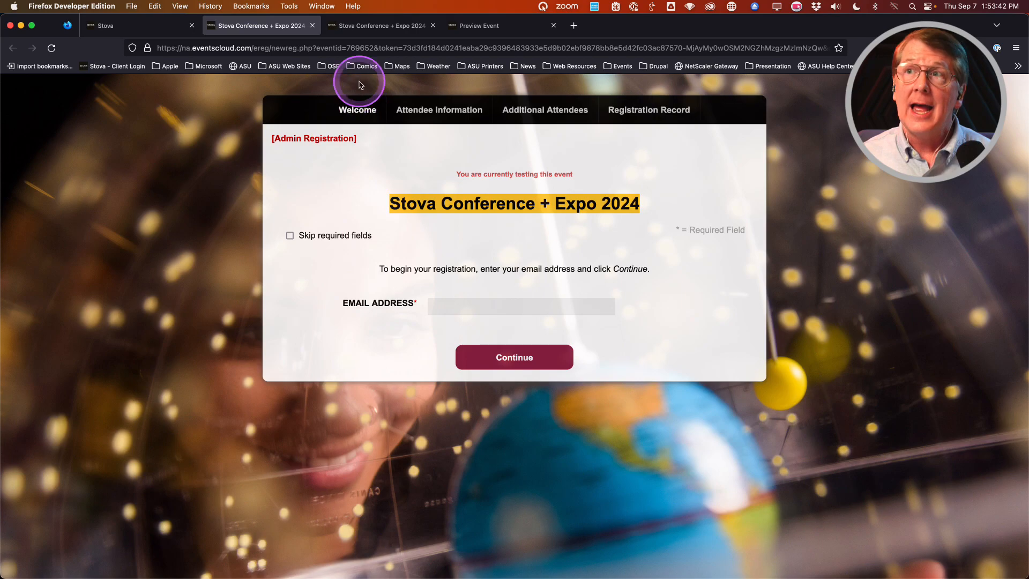
{"action": "left_click", "coordinate": [312, 26]}
{"action": "left_click", "coordinate": [311, 26]}
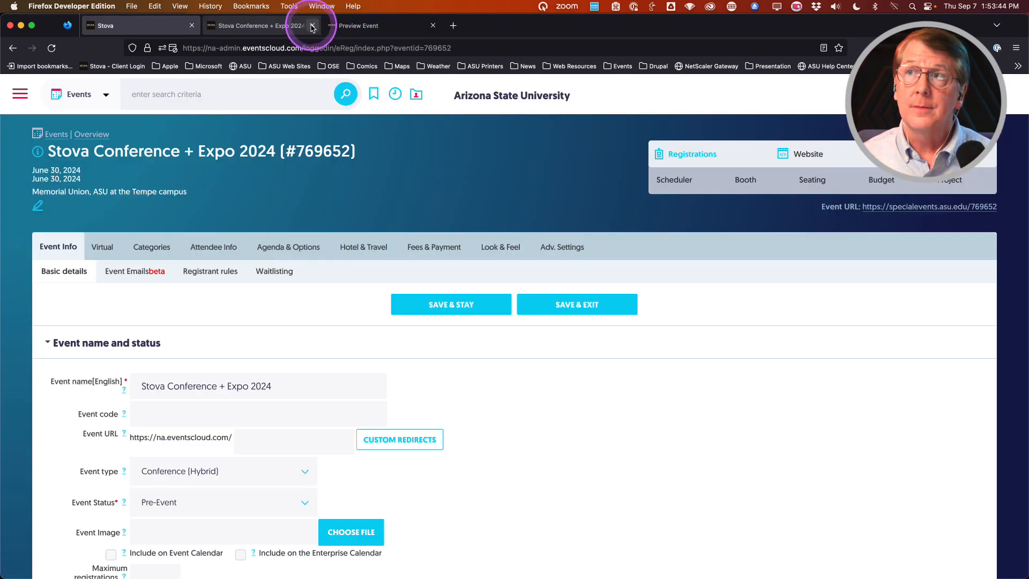
{"action": "mouse_move", "coordinate": [692, 143]}
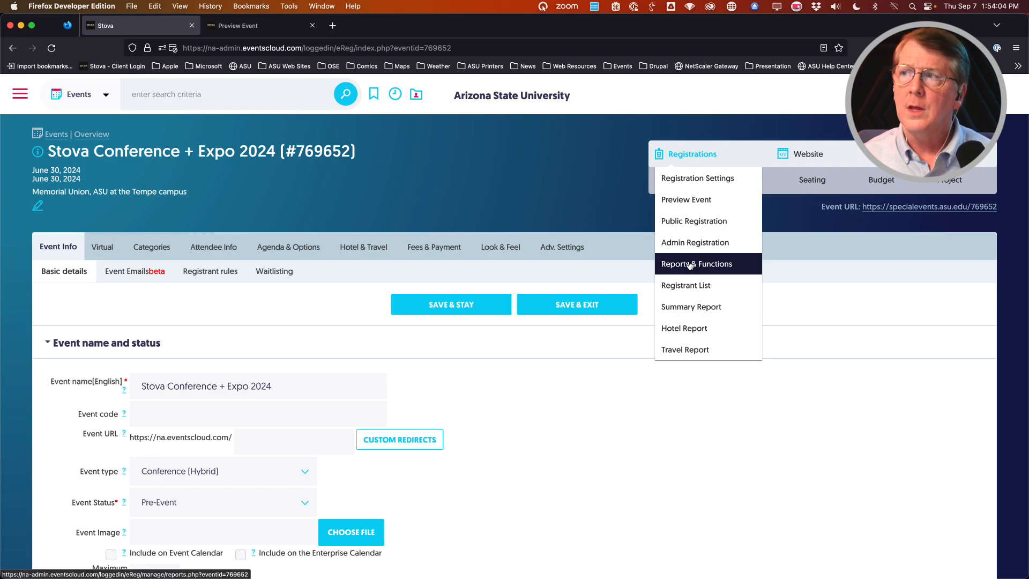
{"action": "left_click", "coordinate": [682, 290]}
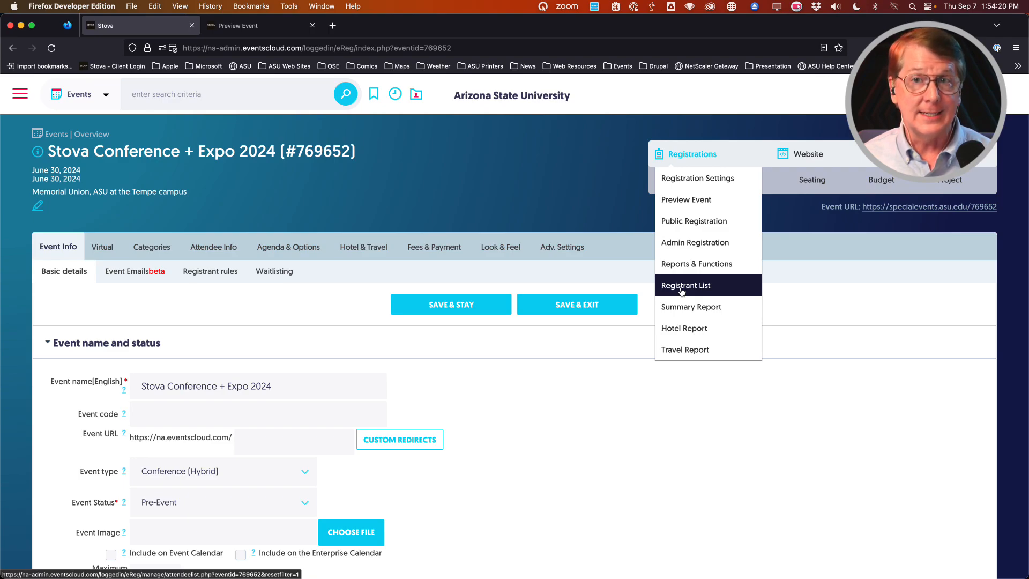
{"action": "left_click", "coordinate": [684, 309]}
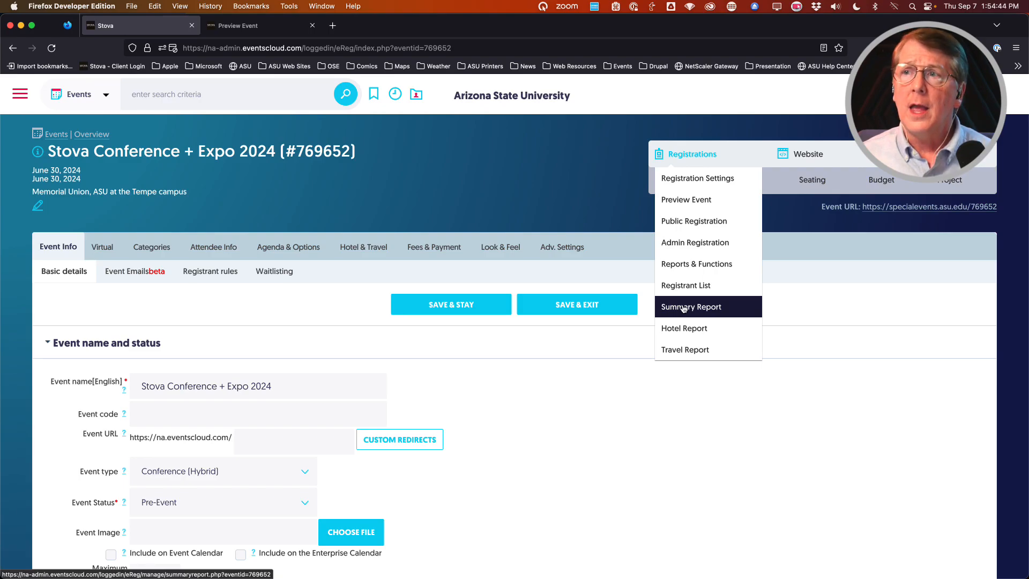
{"action": "left_click", "coordinate": [379, 206]}
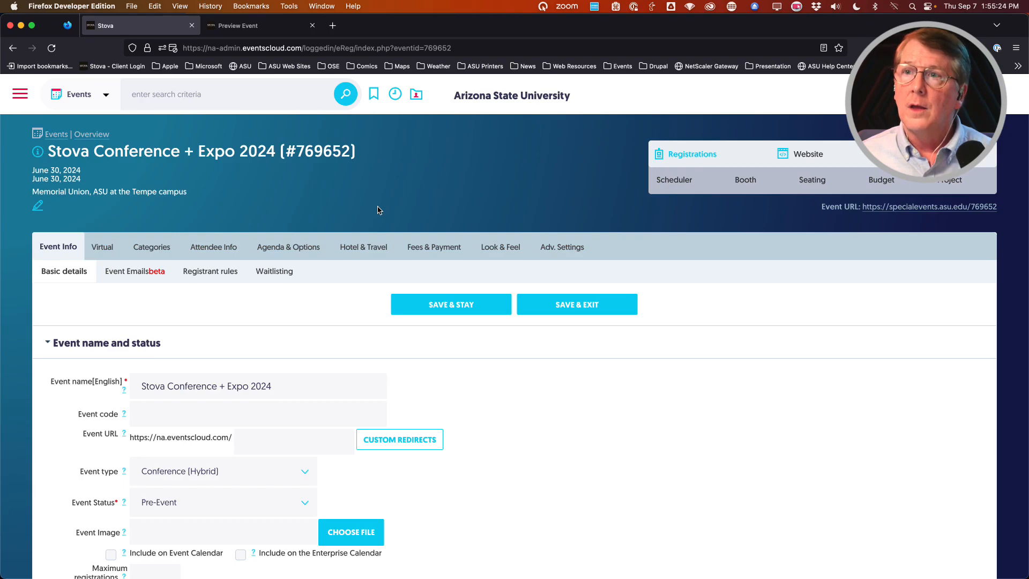
Step: Save event #769652's basic details and read the Event code help tooltip
{"action": "left_click", "coordinate": [438, 307]}
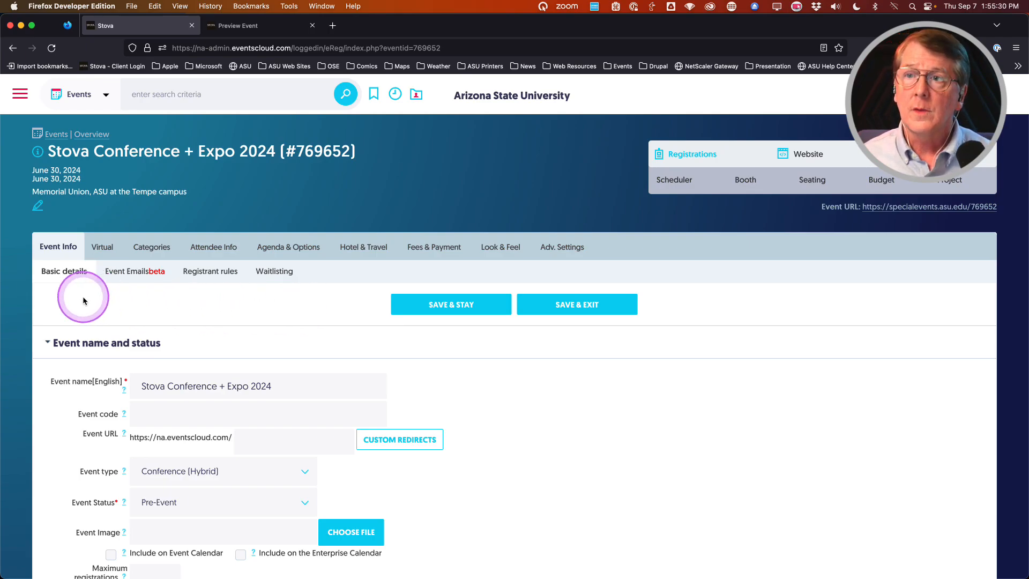
{"action": "scroll", "coordinate": [57, 307], "scroll_direction": "down", "scroll_amount": 2}
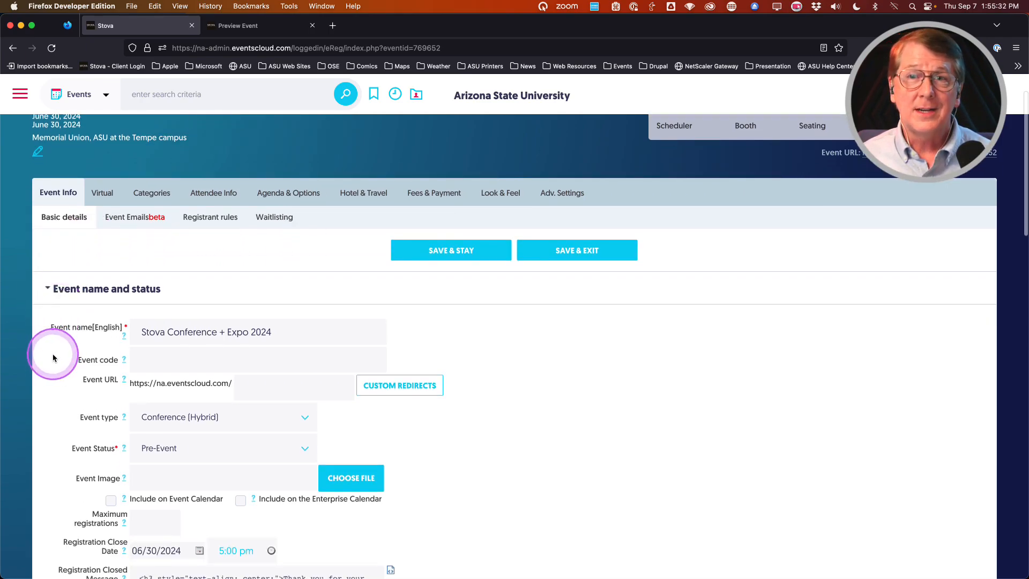
{"action": "scroll", "coordinate": [53, 358], "scroll_direction": "down", "scroll_amount": 1}
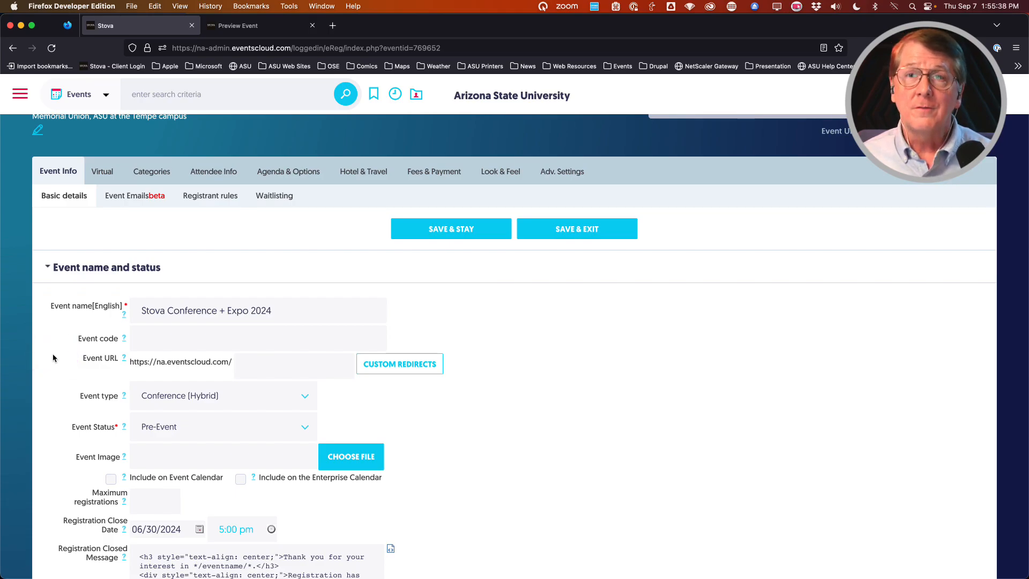
{"action": "key", "text": "ctrl+alt+m"}
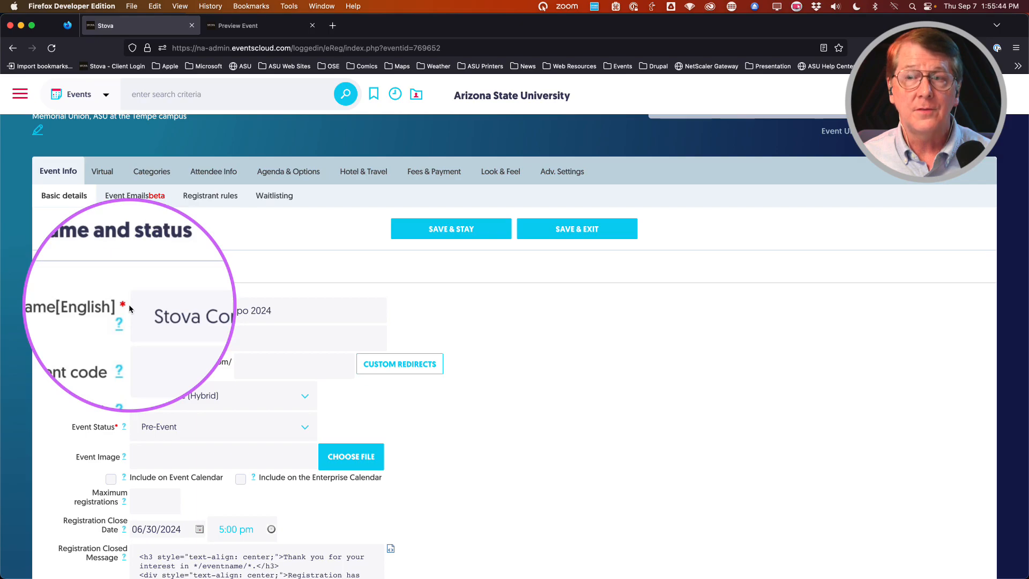
{"action": "key", "text": "ctrl+alt+m"}
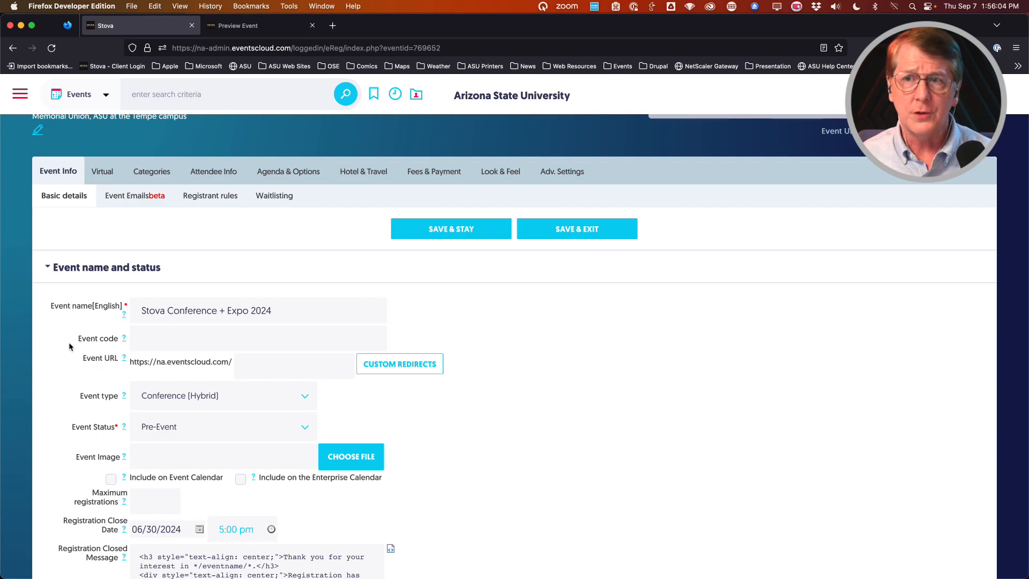
{"action": "key", "text": "ctrl+alt+m"}
{"action": "mouse_move", "coordinate": [124, 339]}
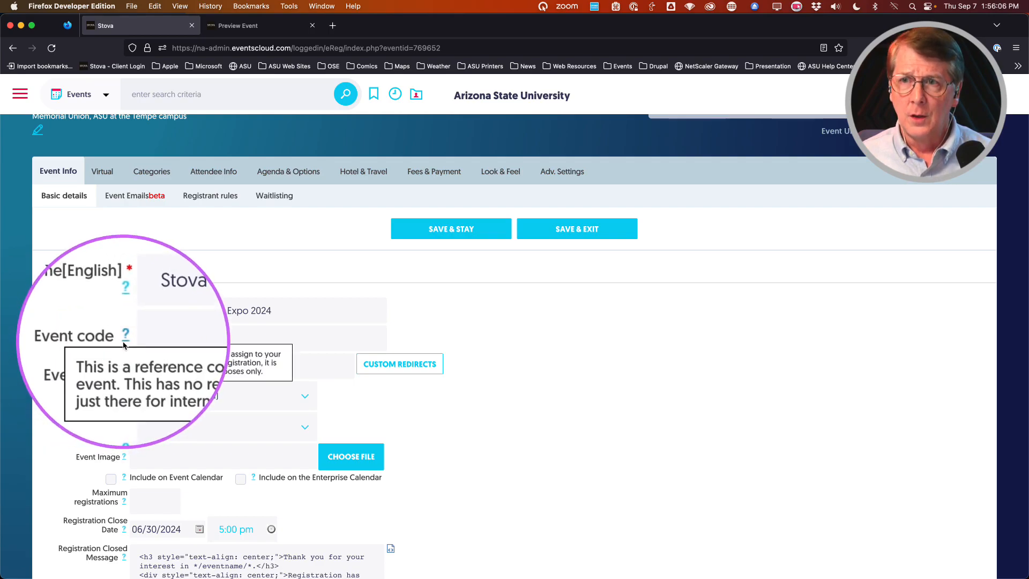
{"action": "key", "text": "ctrl+alt+m"}
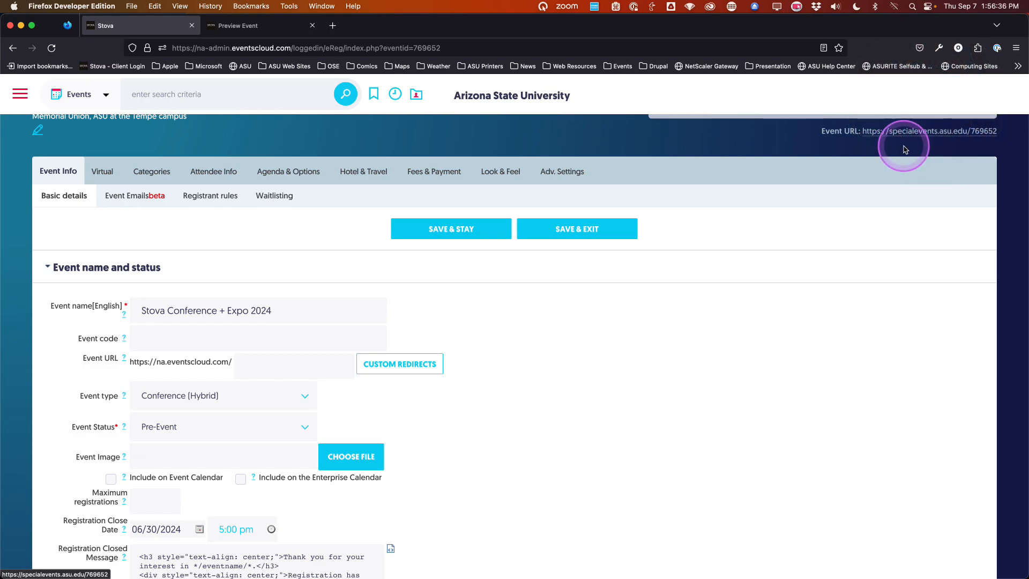
{"action": "scroll", "coordinate": [906, 140], "scroll_direction": "up", "scroll_amount": 2}
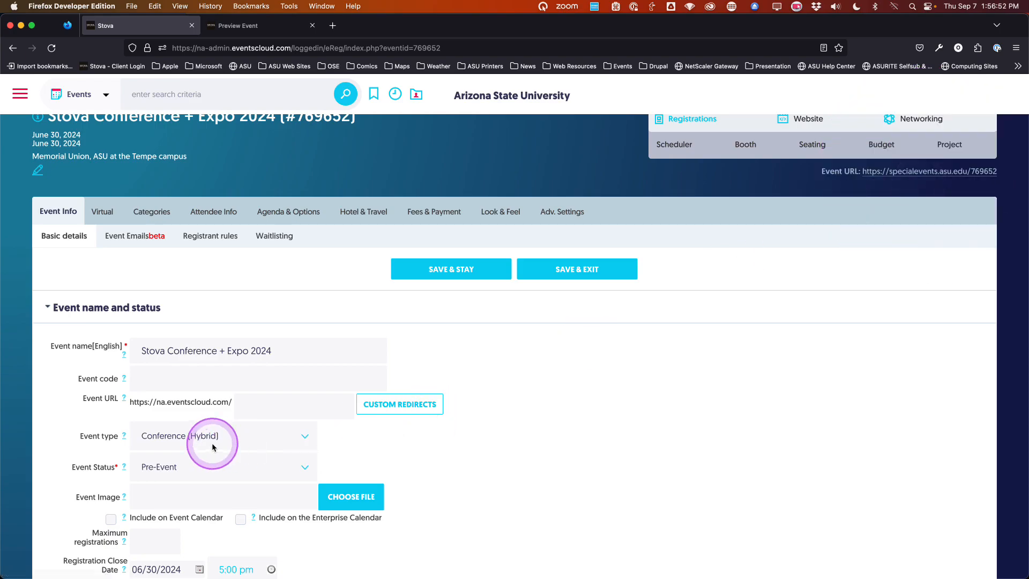
{"action": "key", "text": "Escape"}
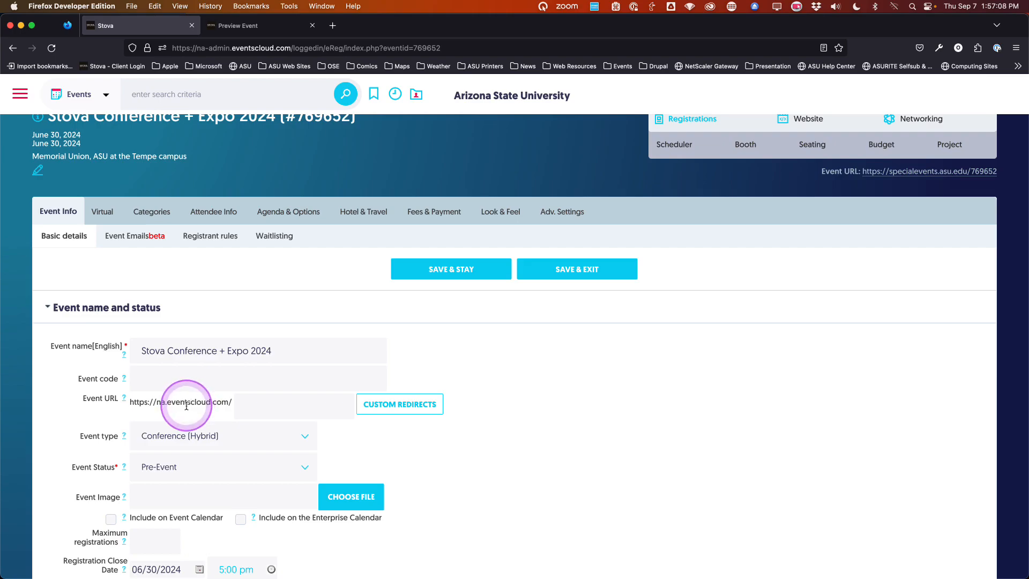
{"action": "left_click", "coordinate": [982, 177]}
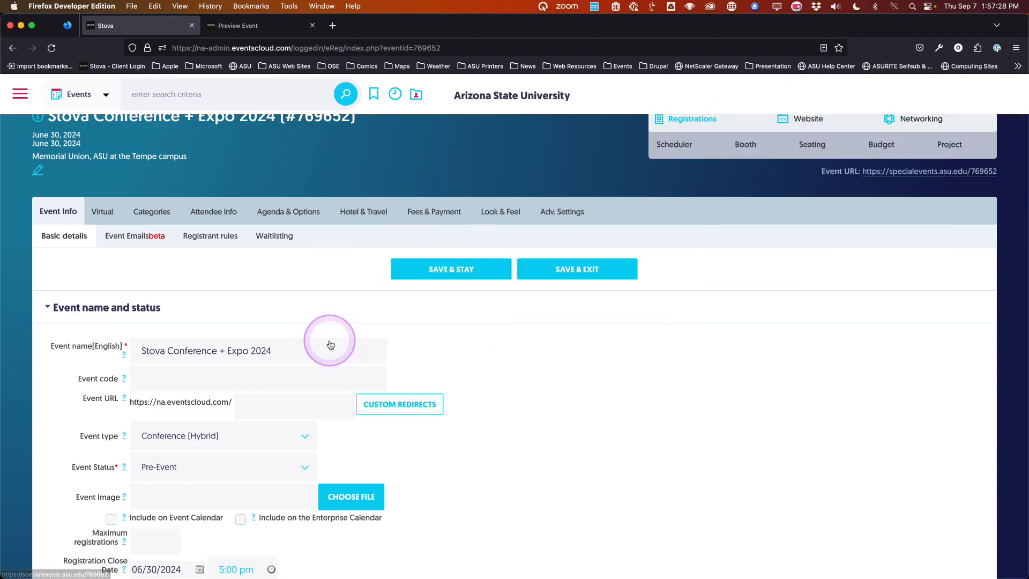
Step: Set the event URL slug to all-lowercase stovaconfexpo2024 and save the event
{"action": "left_click", "coordinate": [254, 405]}
{"action": "type", "text": "Stova"}
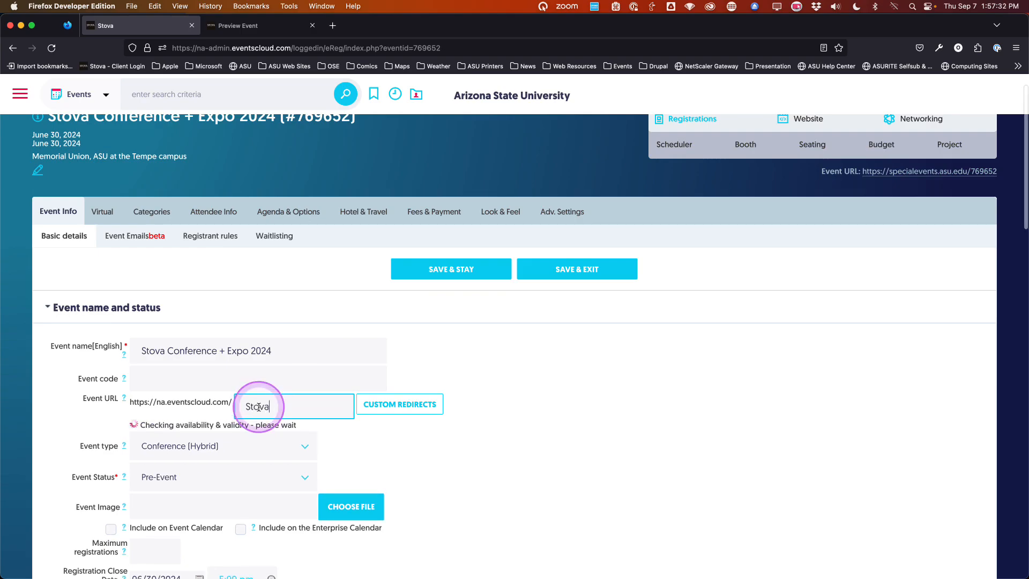
{"action": "type", "text": "confexpo2024"}
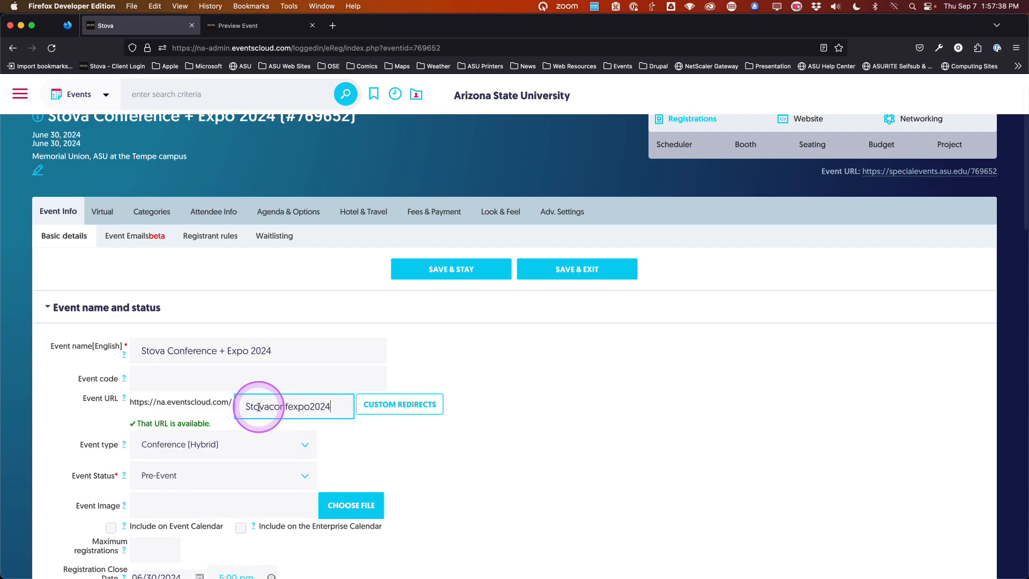
{"action": "left_click", "coordinate": [418, 273]}
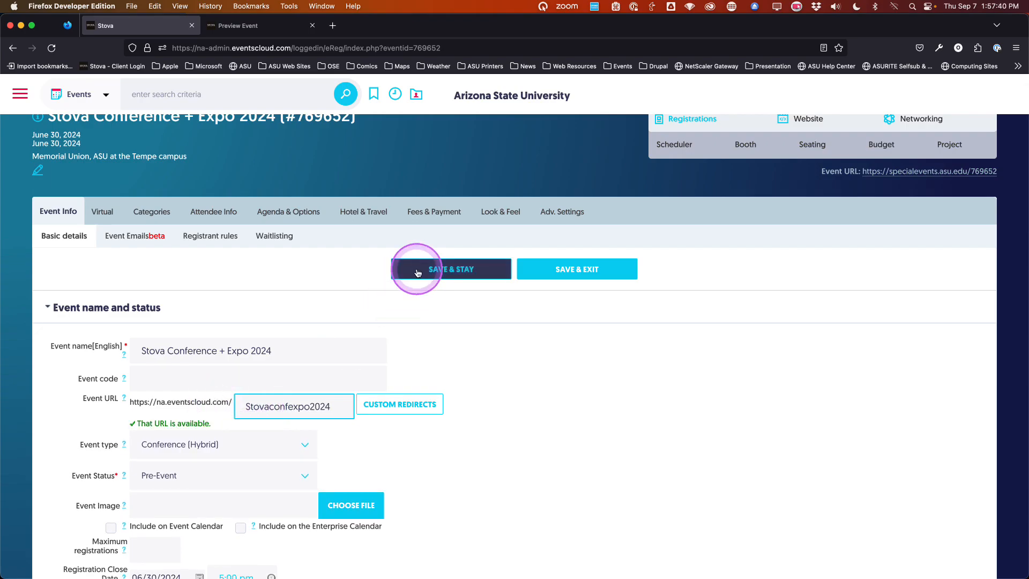
{"action": "left_click_drag", "start_coordinate": [252, 408], "coordinate": [247, 409]}
{"action": "type", "text": "s"}
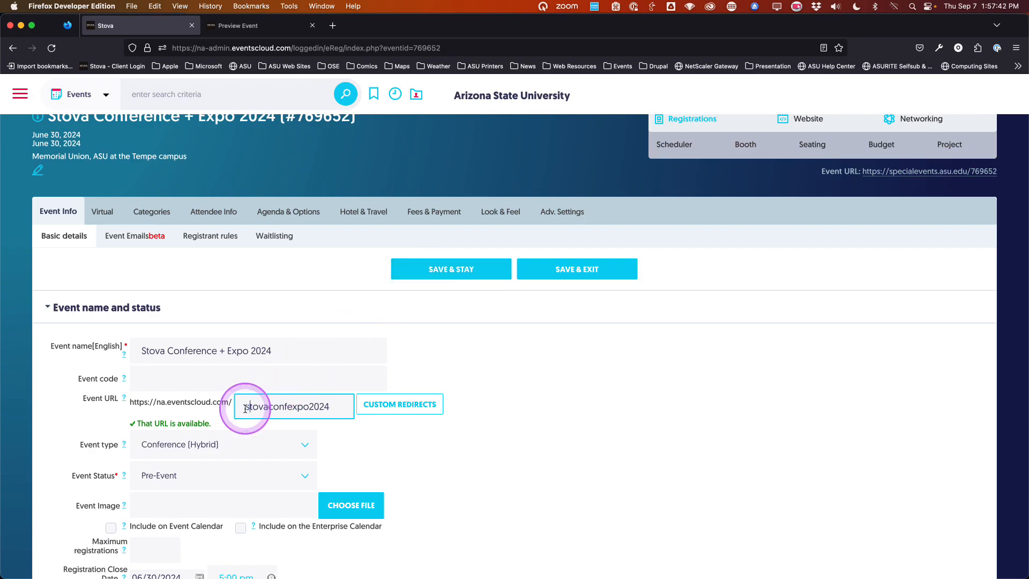
{"action": "left_click", "coordinate": [428, 273]}
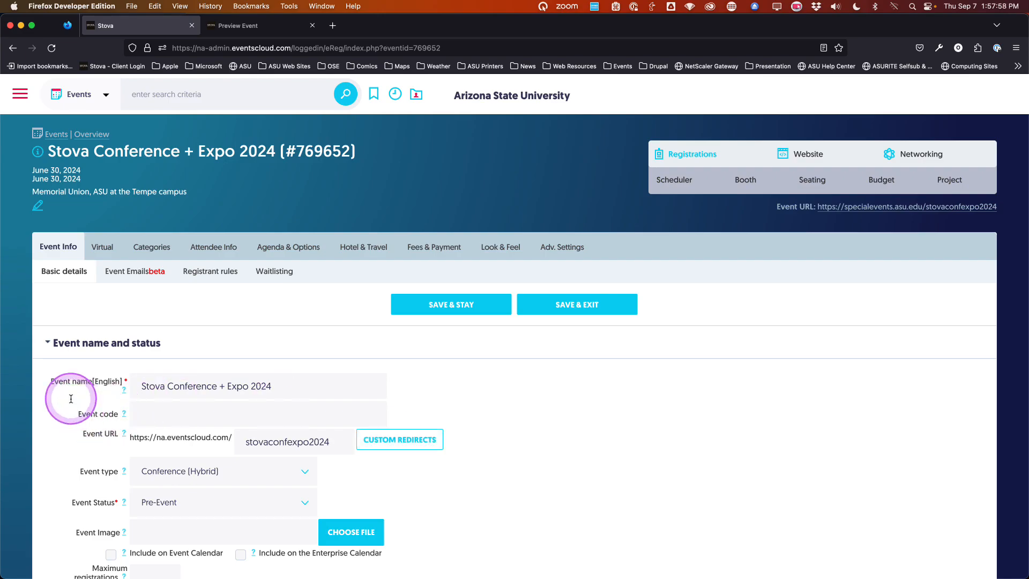
{"action": "scroll", "coordinate": [62, 386], "scroll_direction": "down", "scroll_amount": 4}
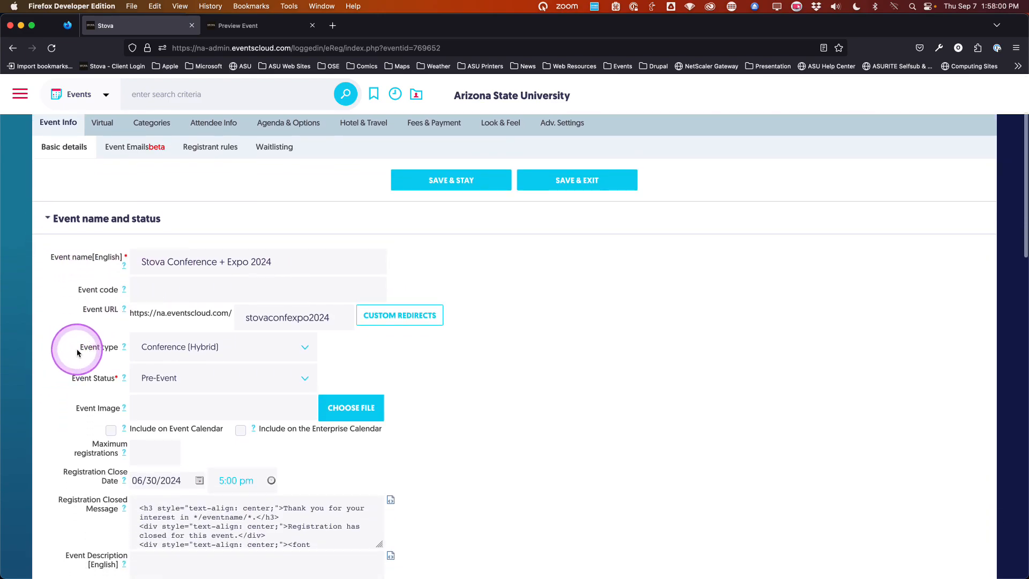
{"action": "key", "text": "ctrl+alt+m"}
{"action": "key", "text": "ctrl+alt+m"}
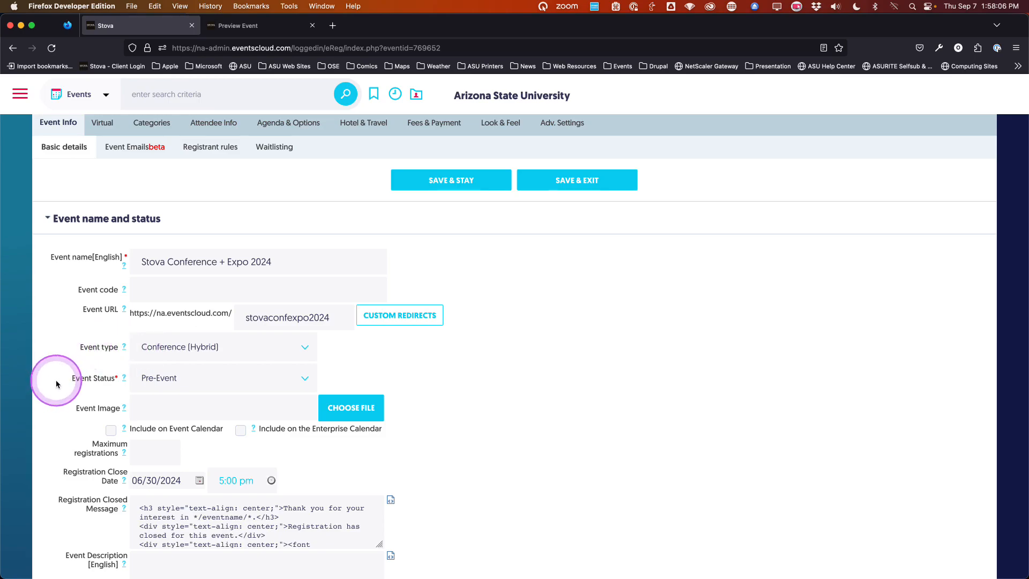
{"action": "scroll", "coordinate": [70, 384], "scroll_direction": "down", "scroll_amount": 1}
{"action": "scroll", "coordinate": [70, 383], "scroll_direction": "down", "scroll_amount": 3}
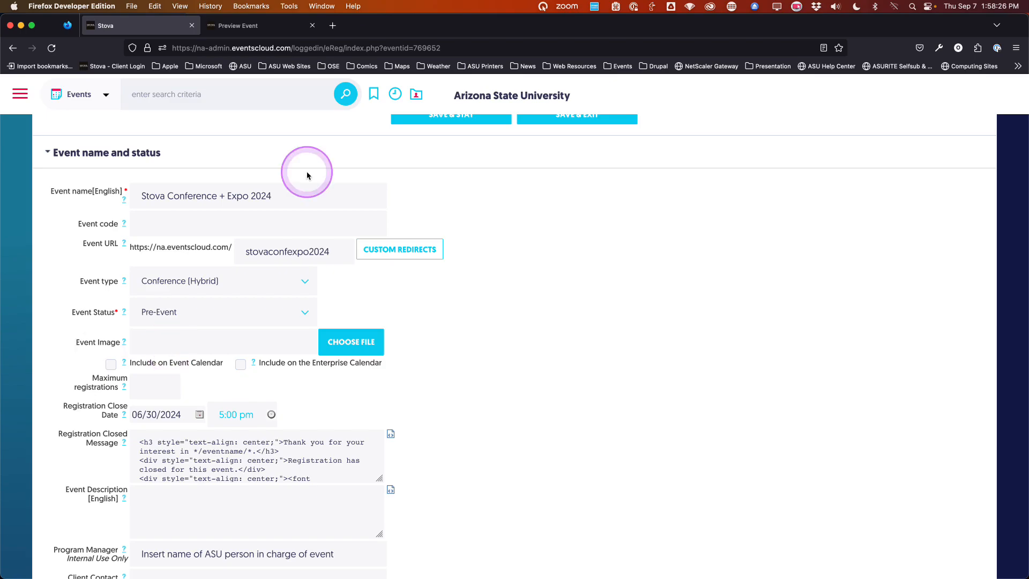
{"action": "left_click", "coordinate": [289, 25]}
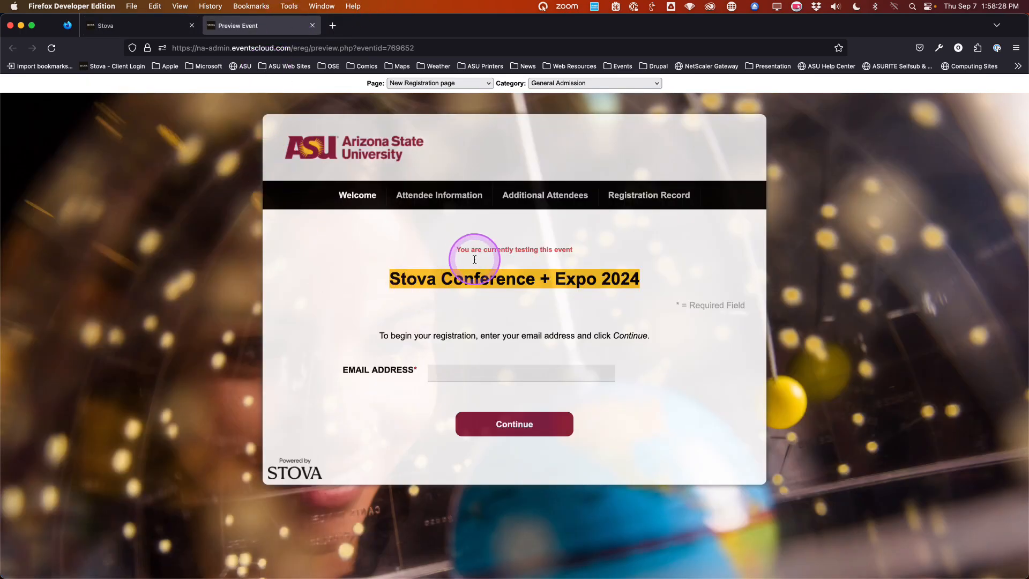
{"action": "key", "text": "ctrl+alt+z"}
{"action": "key", "text": "ctrl+alt+z"}
{"action": "left_click", "coordinate": [135, 25]}
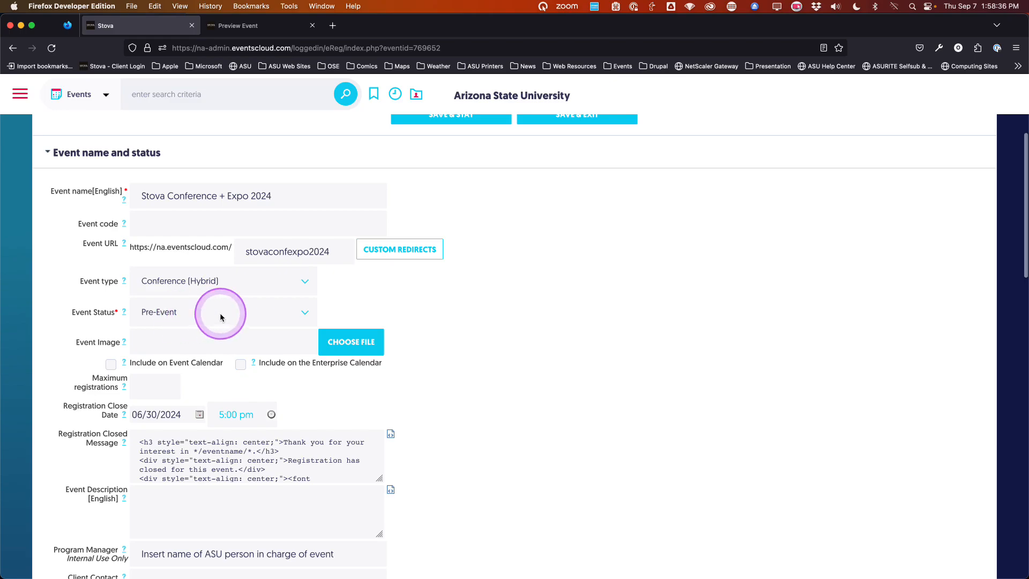
{"action": "left_click", "coordinate": [278, 312]}
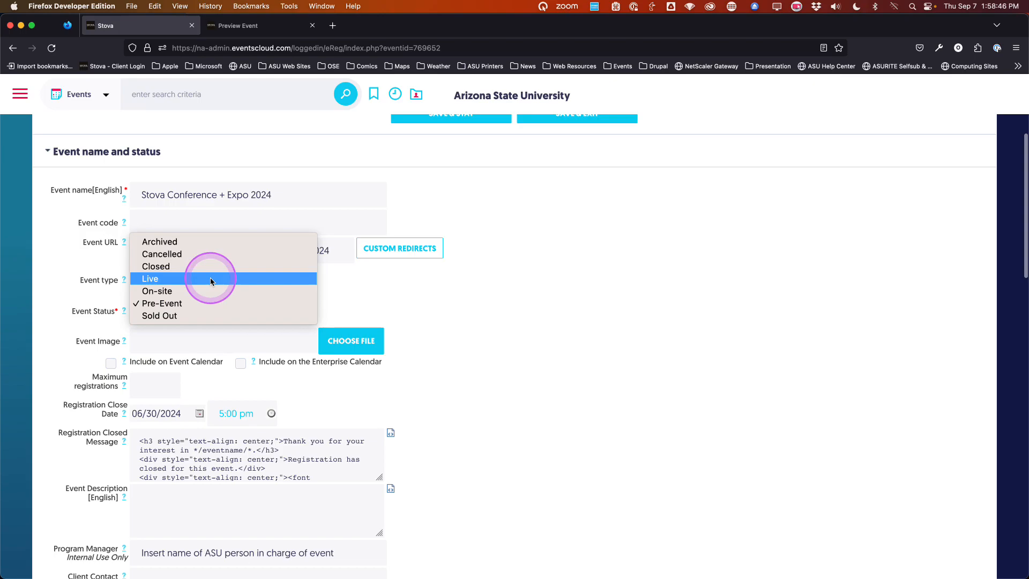
{"action": "left_click", "coordinate": [62, 329]}
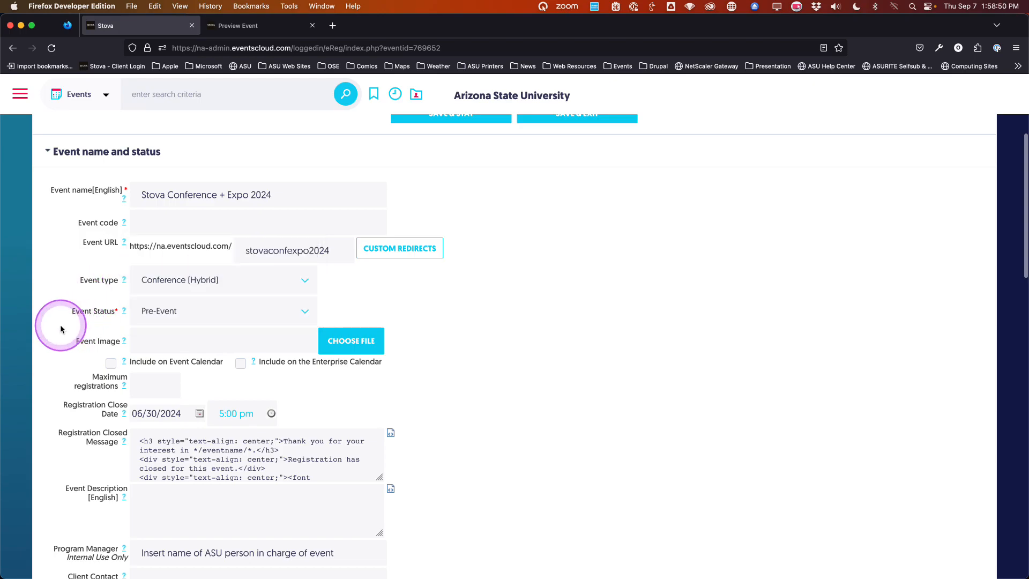
{"action": "scroll", "coordinate": [57, 329], "scroll_direction": "down", "scroll_amount": 2}
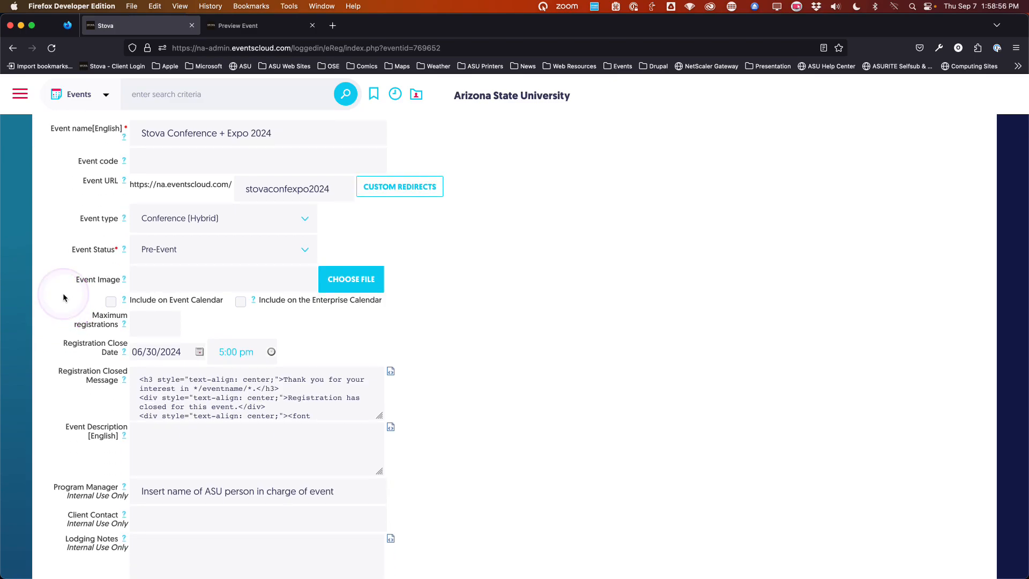
{"action": "mouse_move", "coordinate": [122, 278]}
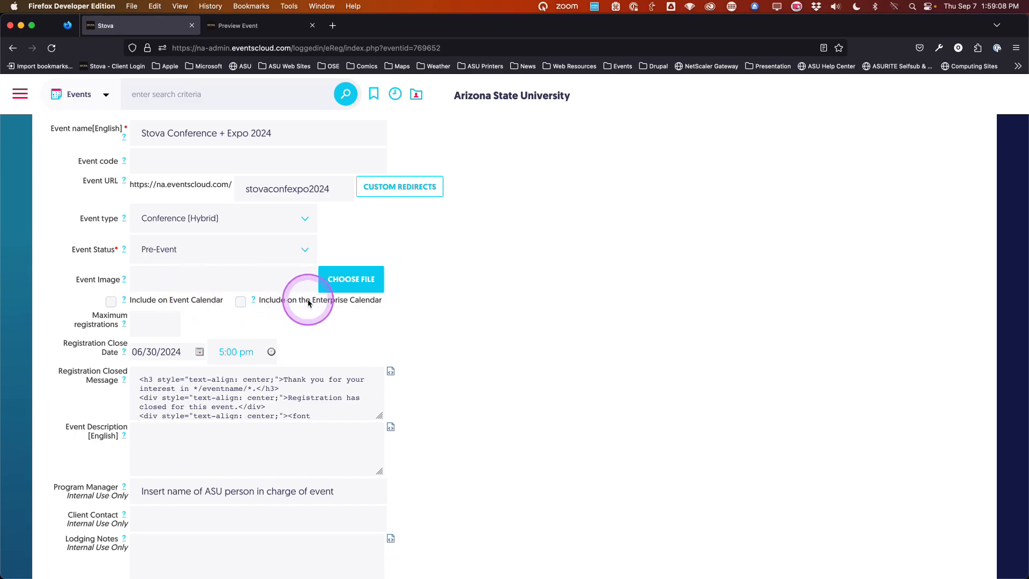
{"action": "scroll", "coordinate": [54, 292], "scroll_direction": "down", "scroll_amount": 1}
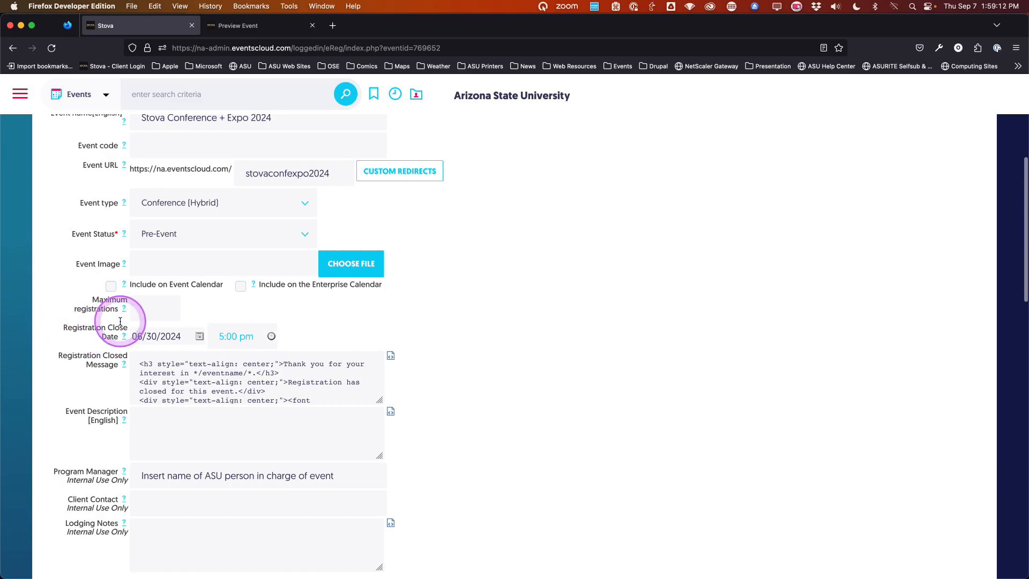
{"action": "scroll", "coordinate": [72, 336], "scroll_direction": "up", "scroll_amount": 1}
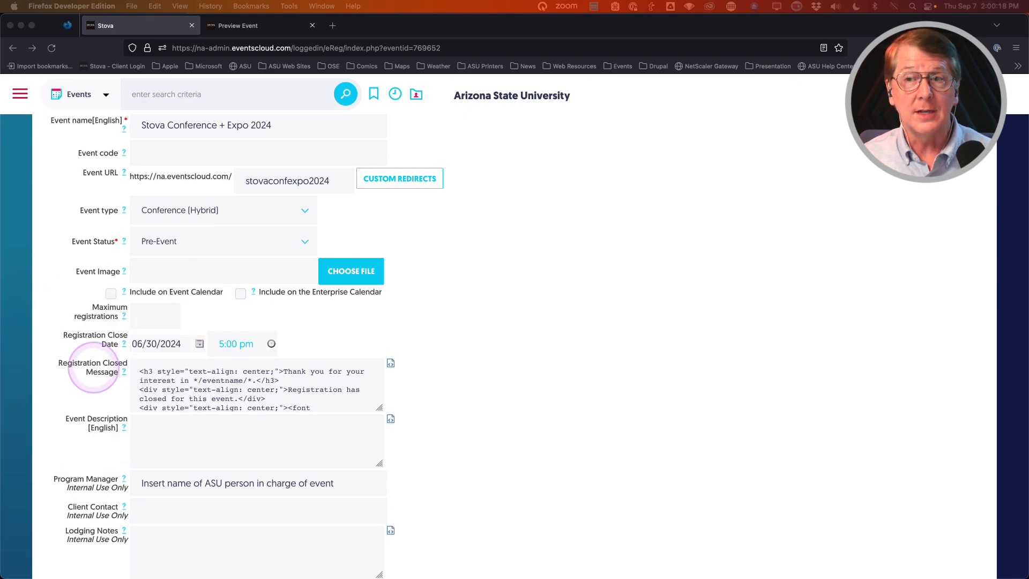
{"action": "scroll", "coordinate": [94, 367], "scroll_direction": "down", "scroll_amount": 1}
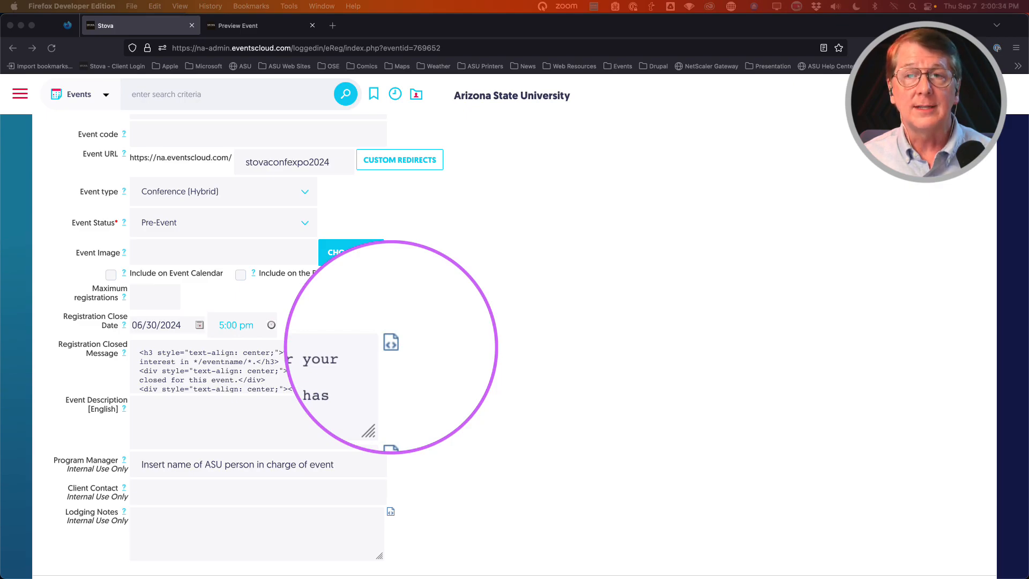
{"action": "scroll", "coordinate": [391, 346], "scroll_direction": "down", "scroll_amount": 1}
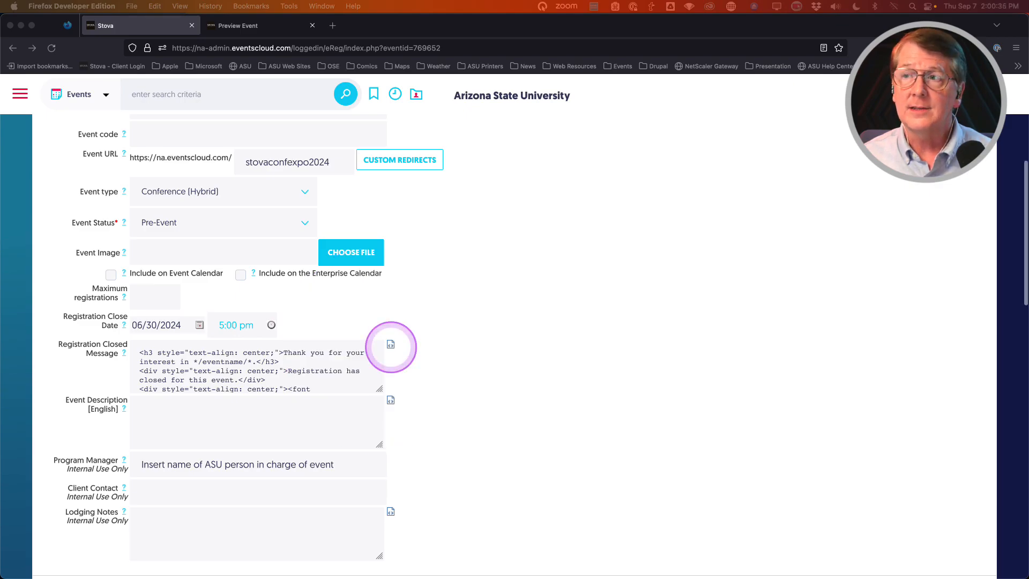
Step: Bold the 'Thank you for your interest in */eventname/*.' line in the registration closed message
{"action": "left_click", "coordinate": [391, 345]}
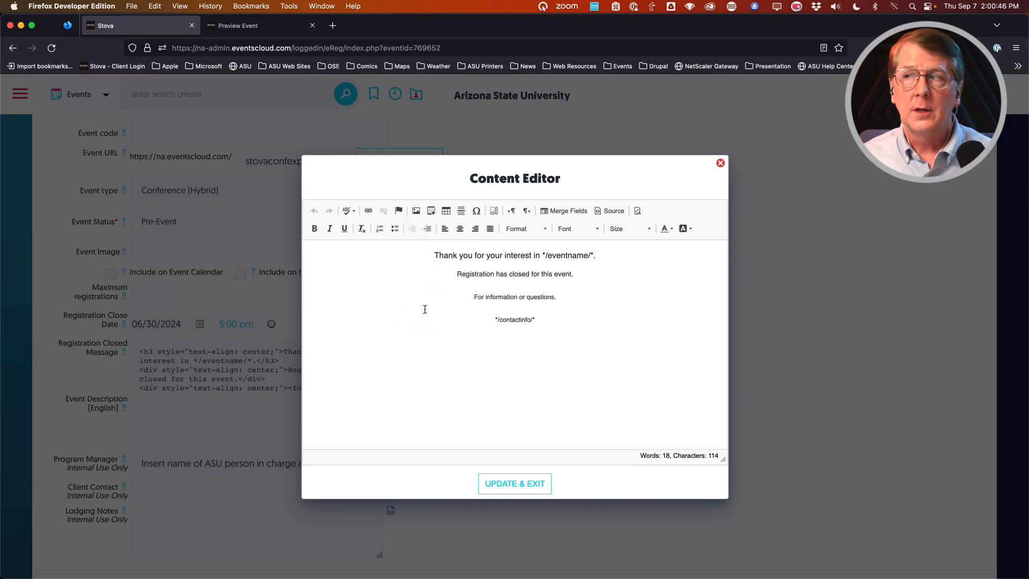
{"action": "left_click_drag", "start_coordinate": [433, 255], "coordinate": [599, 256]}
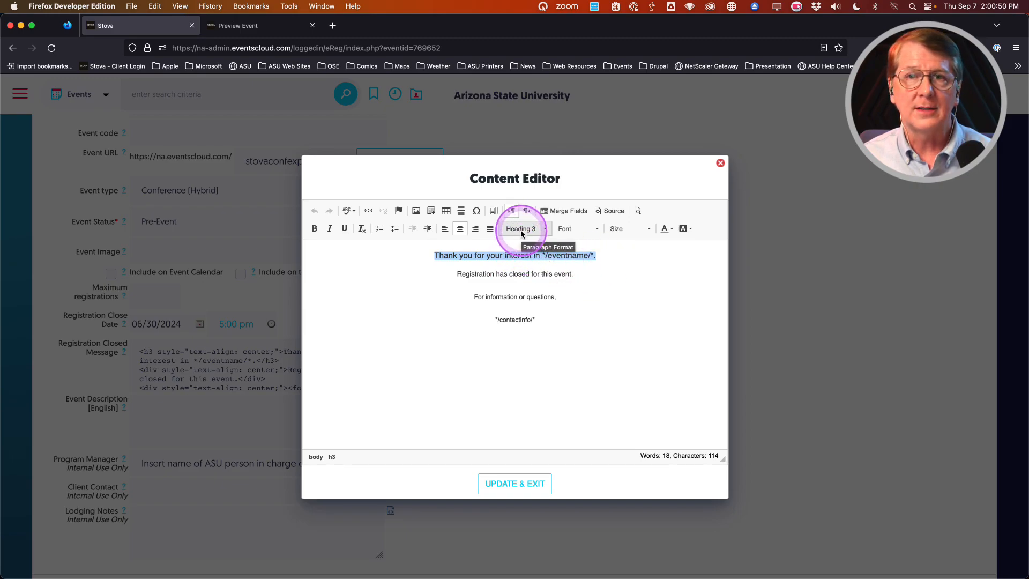
{"action": "left_click", "coordinate": [316, 231]}
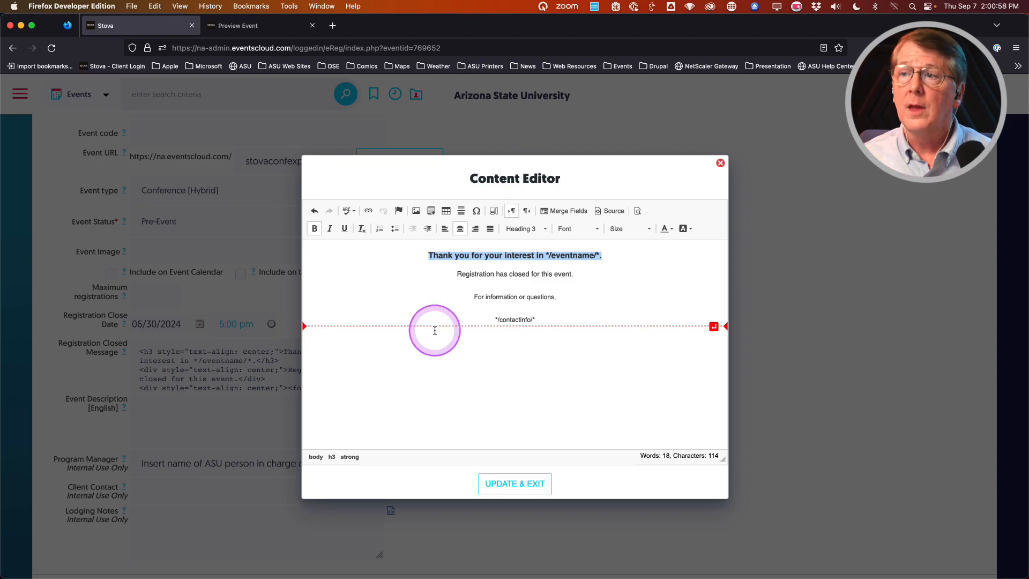
{"action": "left_click", "coordinate": [516, 485]}
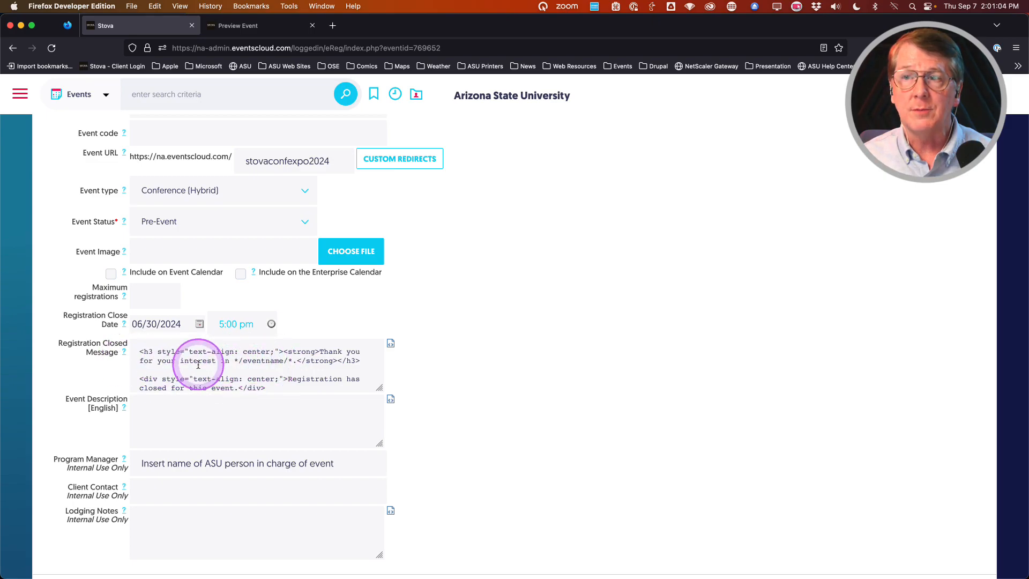
{"action": "scroll", "coordinate": [201, 365], "scroll_direction": "down", "scroll_amount": 1}
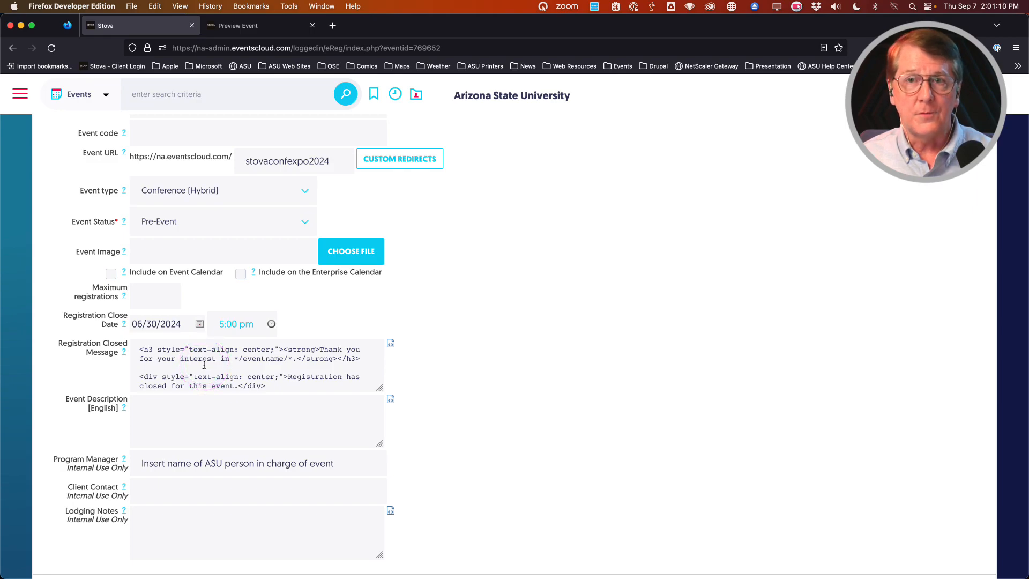
{"action": "scroll", "coordinate": [54, 370], "scroll_direction": "down", "scroll_amount": 1}
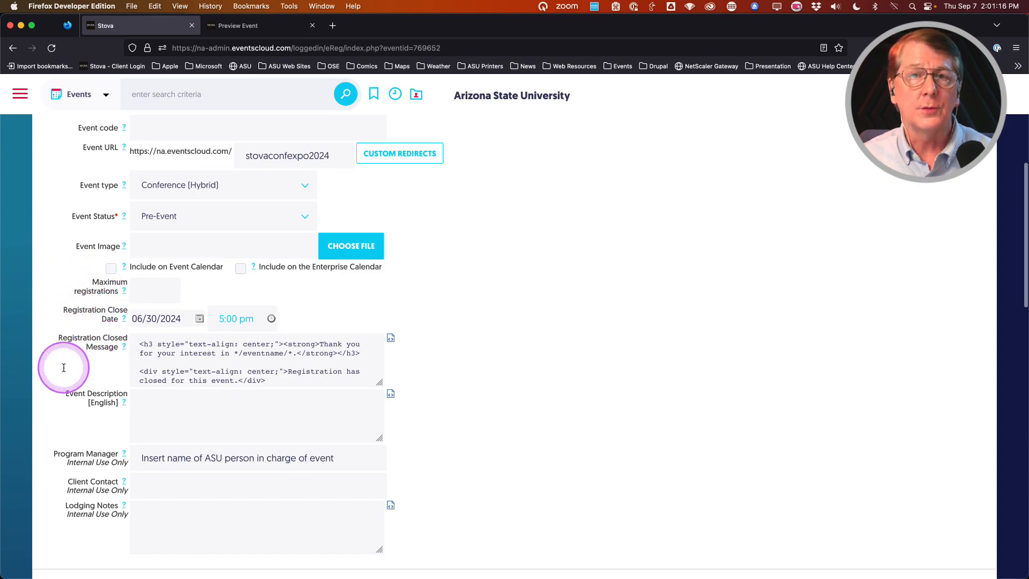
{"action": "scroll", "coordinate": [59, 371], "scroll_direction": "down", "scroll_amount": 1}
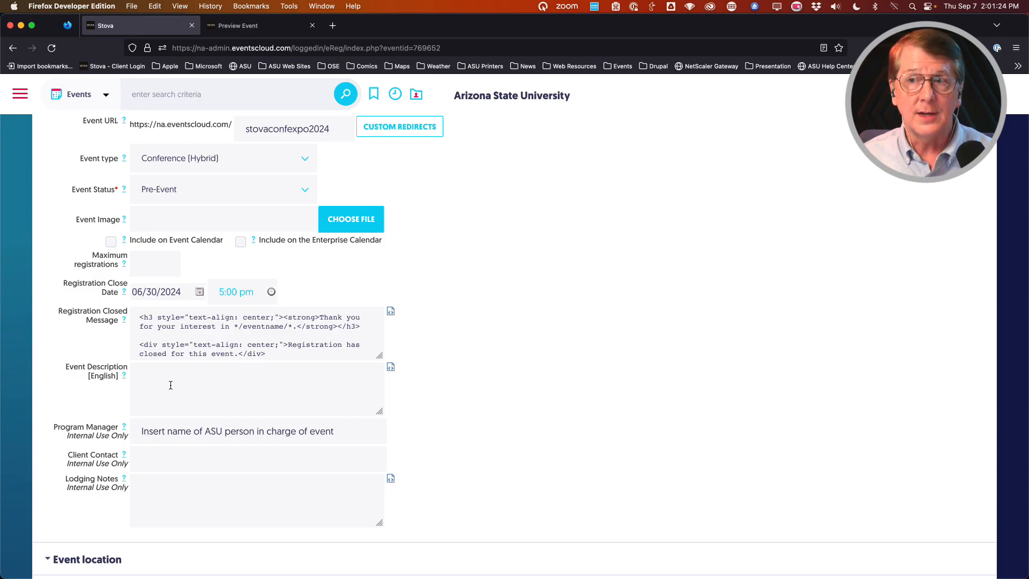
Step: Paste the event description text into the empty Event Description field
{"action": "left_click", "coordinate": [153, 376]}
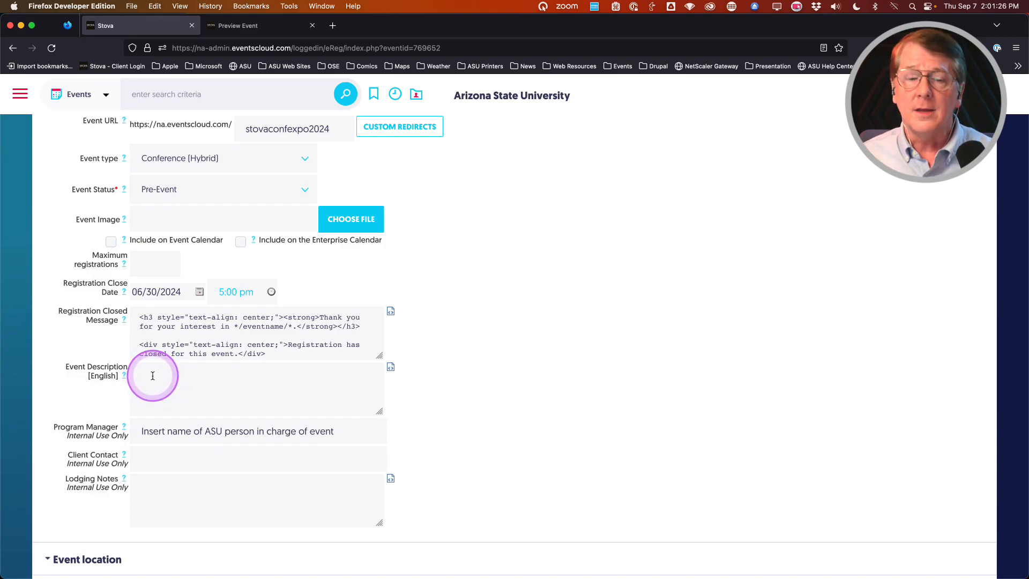
{"action": "left_click", "coordinate": [153, 375]}
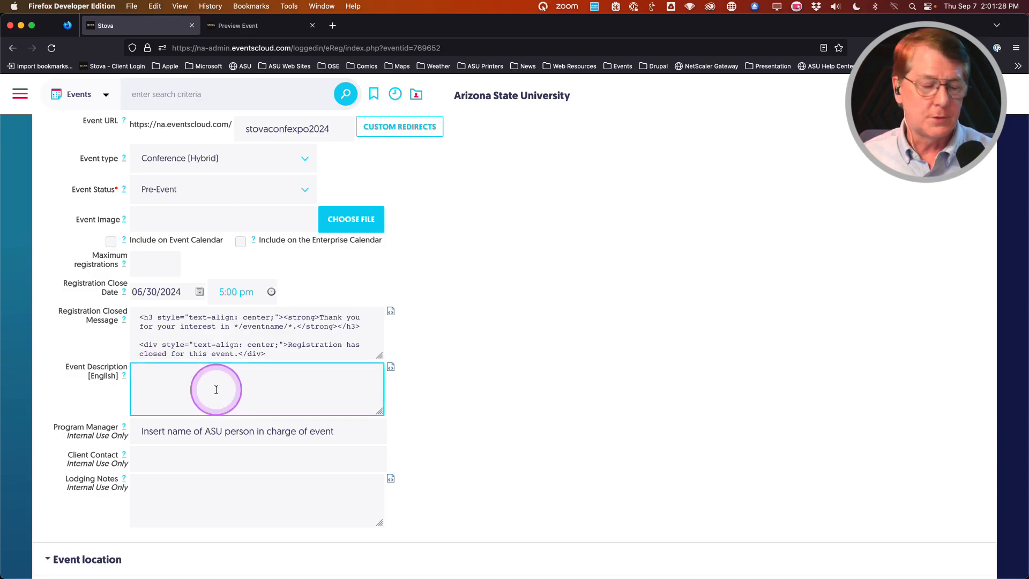
{"action": "key", "text": "BackSpace"}
{"action": "key", "text": "BackSpace"}
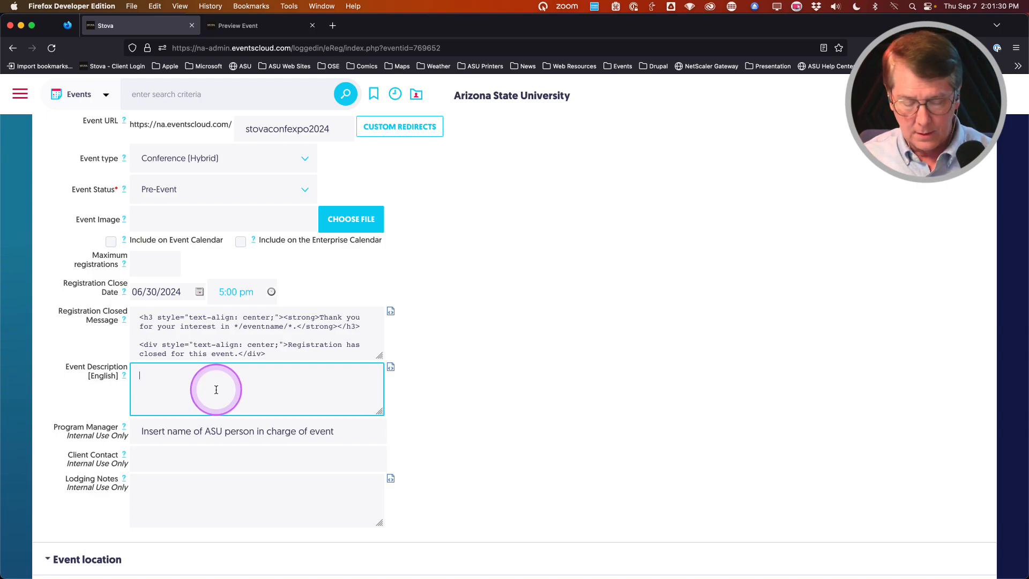
{"action": "type", "text": "Explore the trade show floor to connect with more than 50+ exhibitors and discover one-of-a-kind live experiences, creative services, and innovative ideas."}
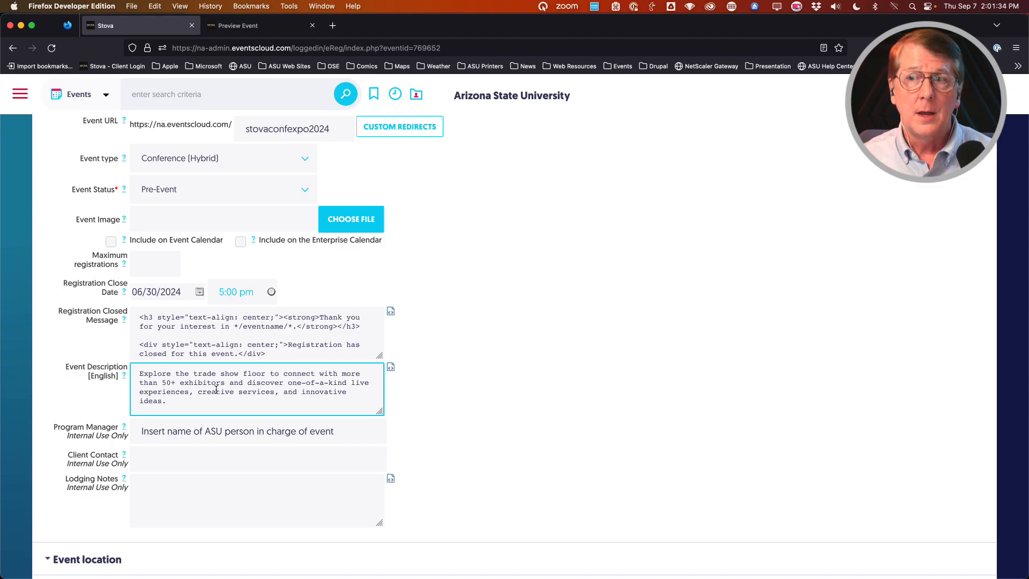
Step: Drag the Event Description box taller so the whole description is visible
{"action": "scroll", "coordinate": [272, 388], "scroll_direction": "down", "scroll_amount": 1}
{"action": "scroll", "coordinate": [272, 387], "scroll_direction": "up", "scroll_amount": 4}
{"action": "scroll", "coordinate": [272, 386], "scroll_direction": "up", "scroll_amount": 1}
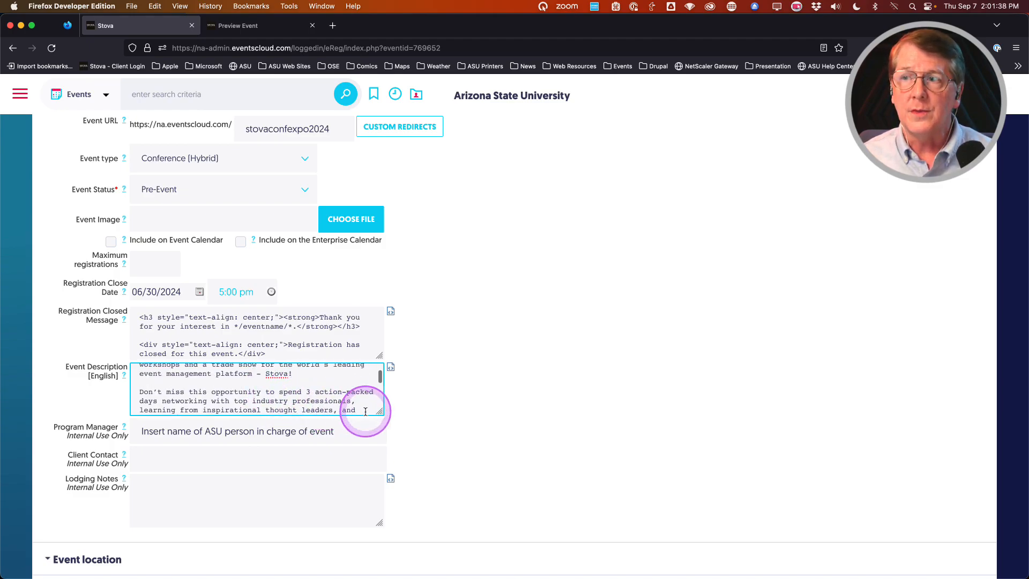
{"action": "left_click_drag", "start_coordinate": [380, 412], "coordinate": [382, 504]}
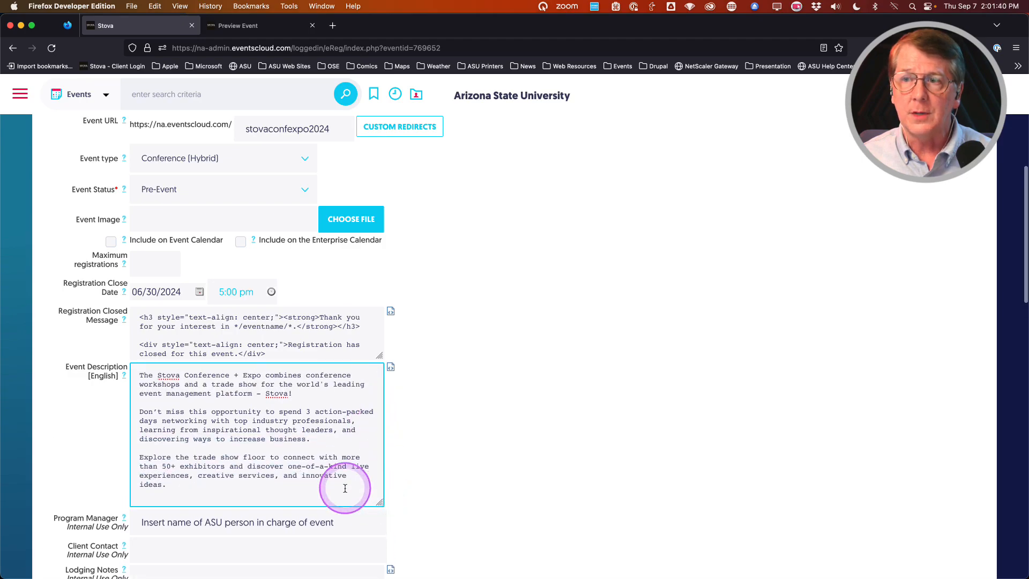
{"action": "scroll", "coordinate": [231, 452], "scroll_direction": "up", "scroll_amount": 1}
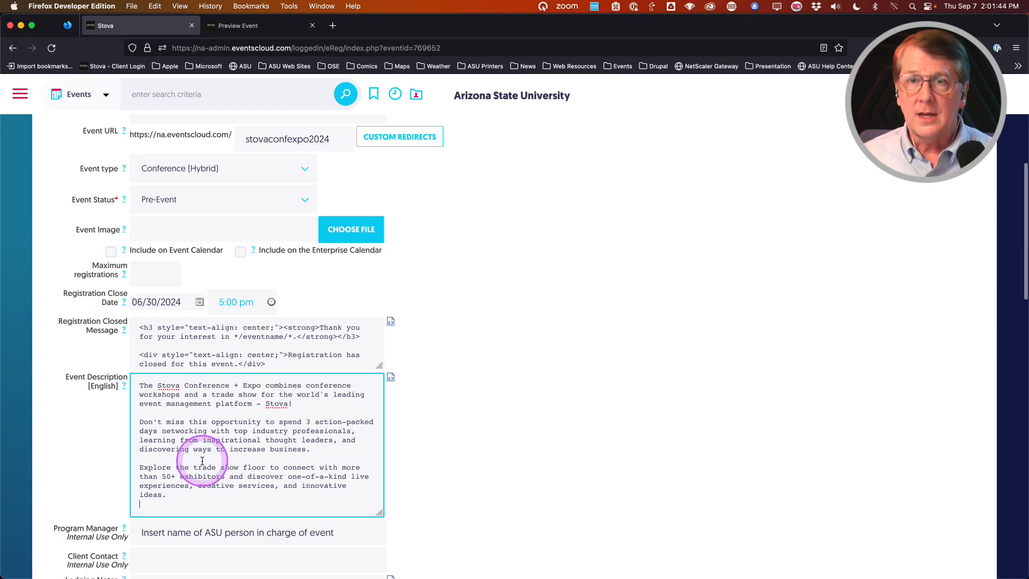
{"action": "scroll", "coordinate": [195, 416], "scroll_direction": "down", "scroll_amount": 1}
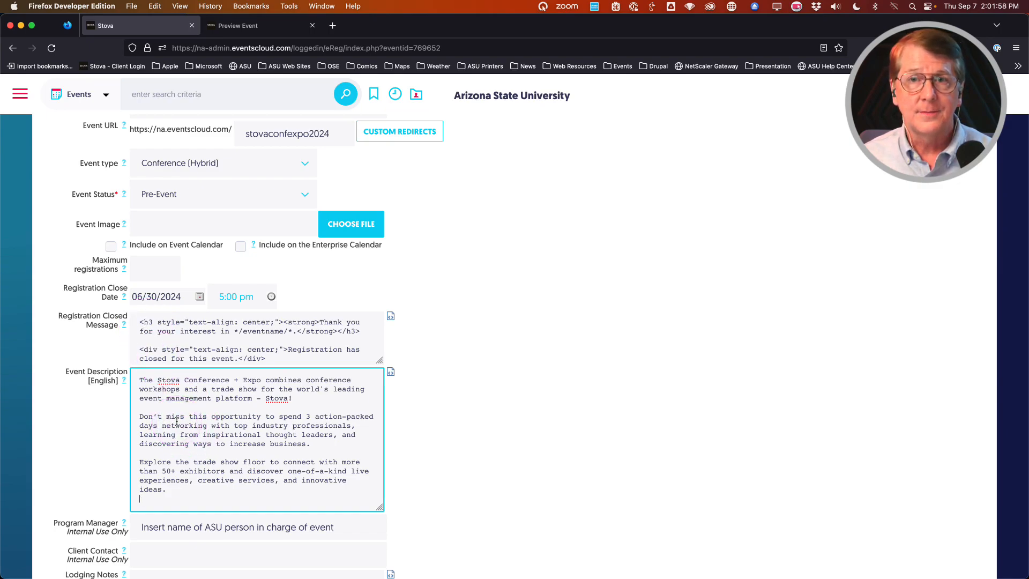
Step: In the HTML editor, start new paragraphs at 'Don't miss' and 'Explore', then apply
{"action": "left_click", "coordinate": [391, 372]}
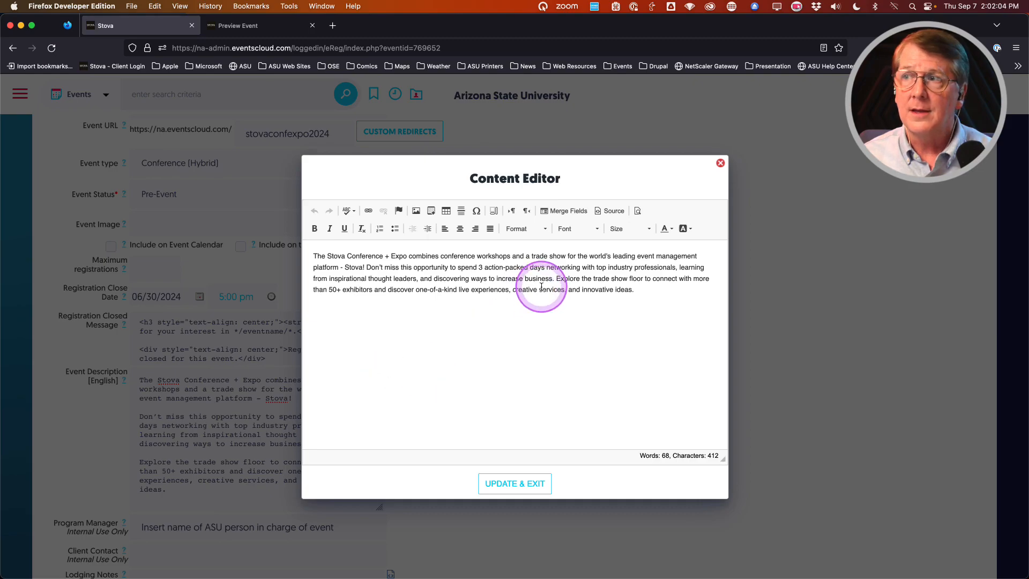
{"action": "left_click", "coordinate": [367, 267]}
{"action": "key", "text": "Return"}
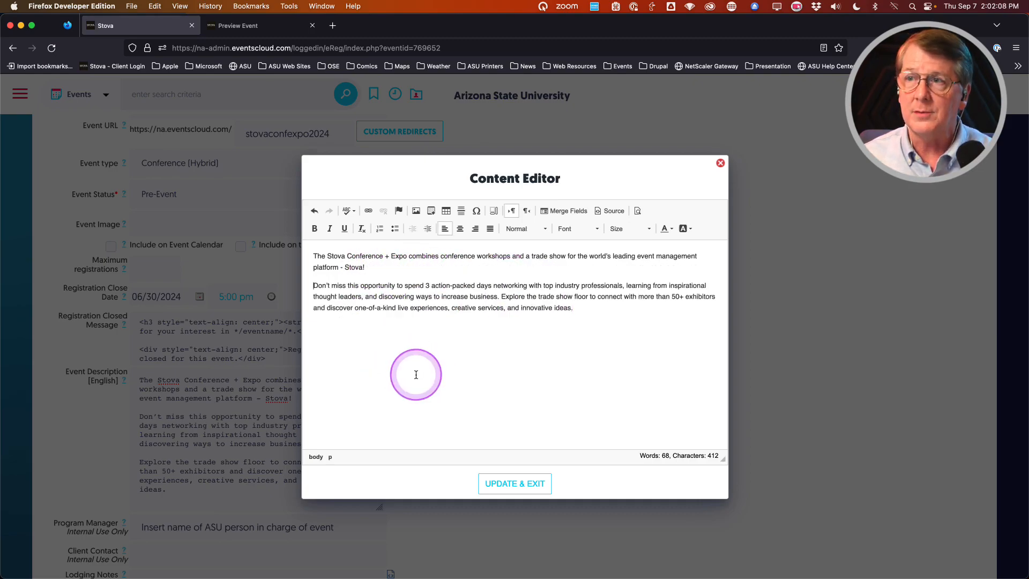
{"action": "left_click", "coordinate": [502, 297]}
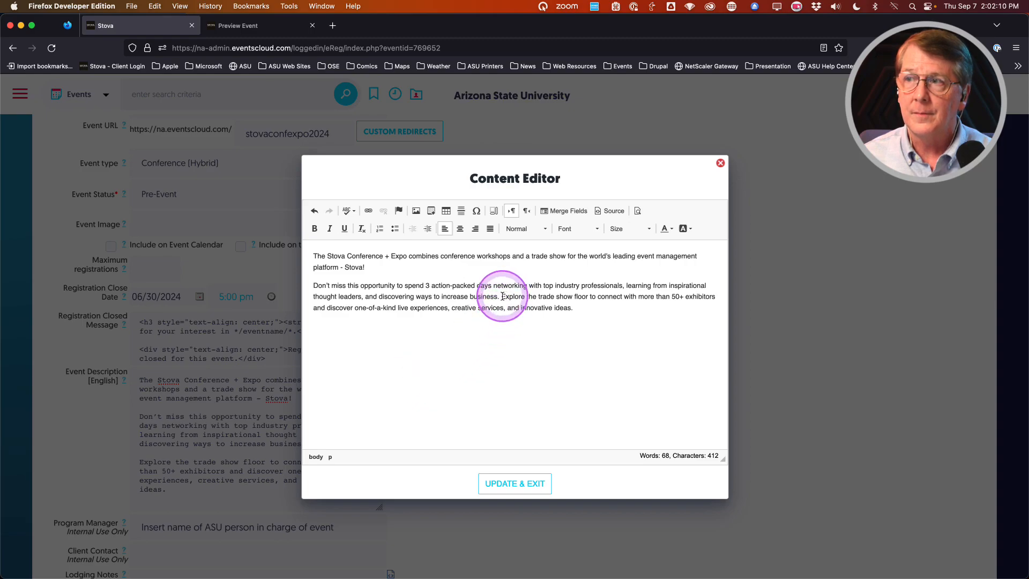
{"action": "key", "text": "Return"}
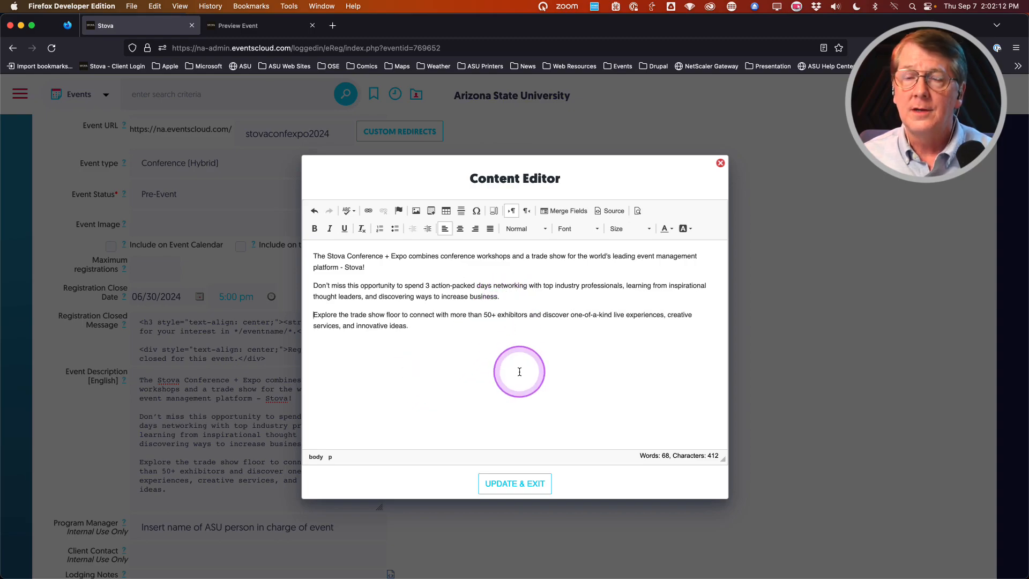
{"action": "left_click", "coordinate": [514, 485]}
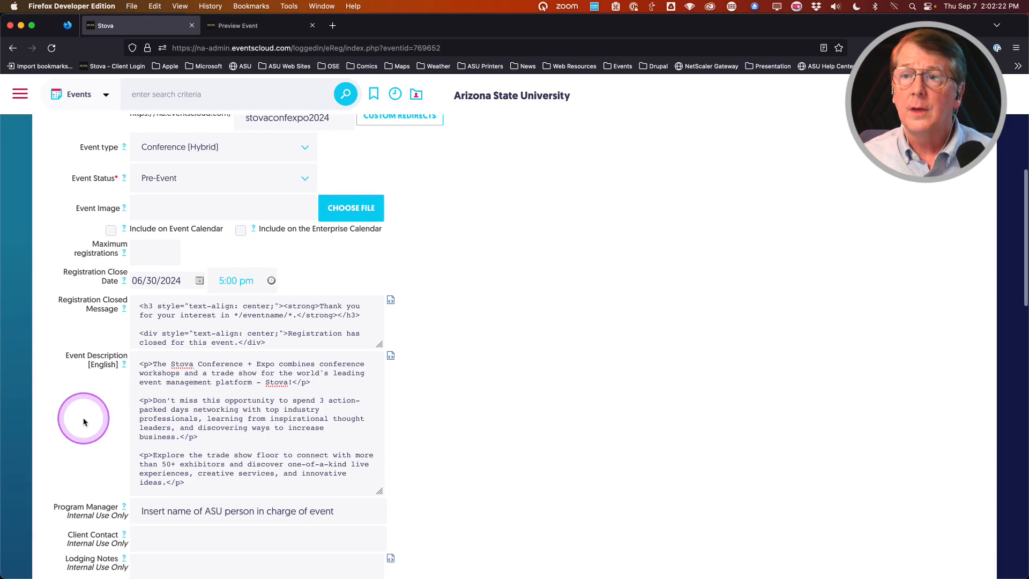
{"action": "scroll", "coordinate": [83, 416], "scroll_direction": "up", "scroll_amount": 10}
{"action": "scroll", "coordinate": [82, 417], "scroll_direction": "down", "scroll_amount": 2}
Step: Save event #769652 with SAVE & STAY, then return to the description and Program Manager fields
{"action": "left_click", "coordinate": [430, 303]}
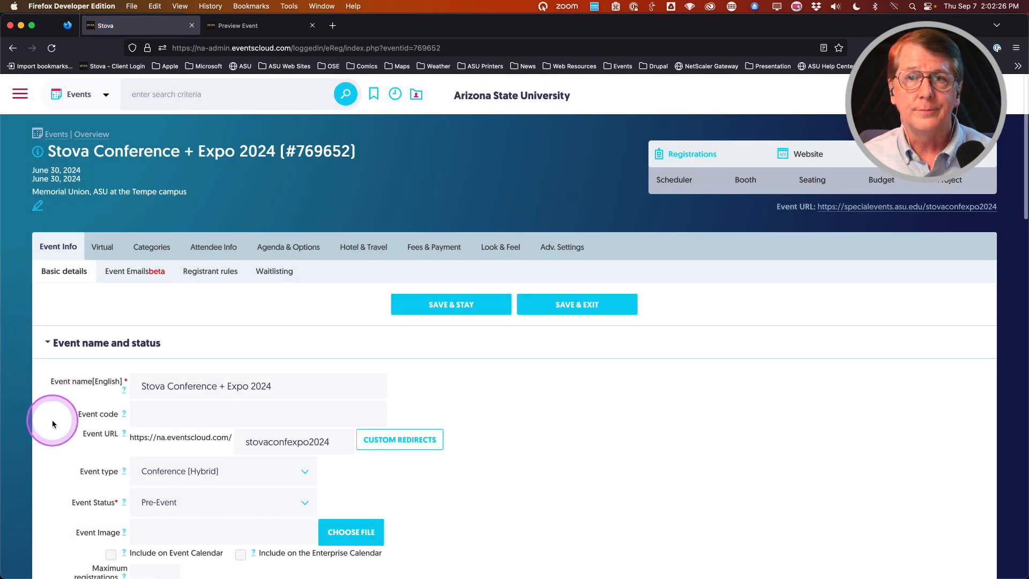
{"action": "scroll", "coordinate": [55, 424], "scroll_direction": "down", "scroll_amount": 5}
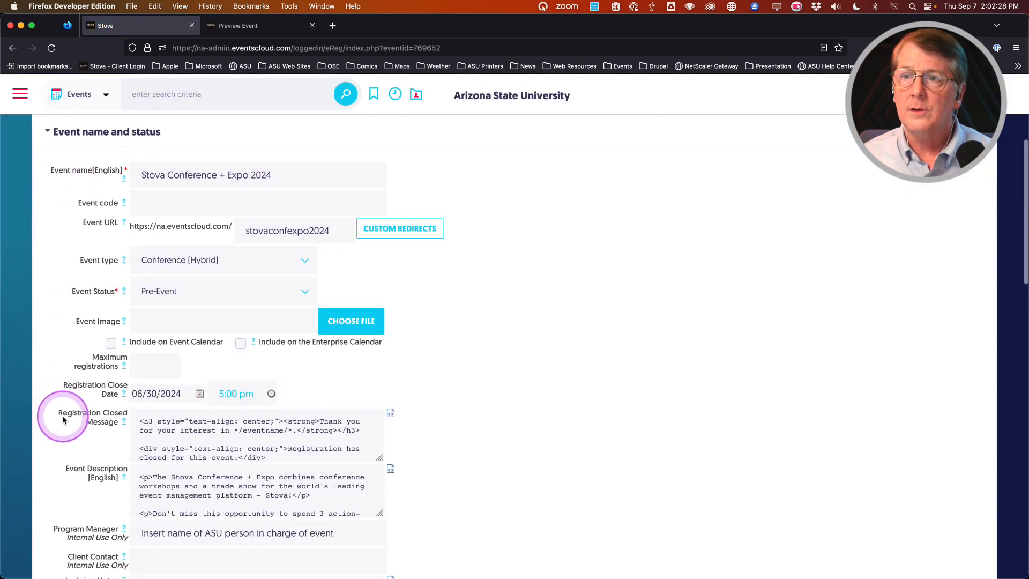
{"action": "scroll", "coordinate": [64, 417], "scroll_direction": "down", "scroll_amount": 3}
{"action": "scroll", "coordinate": [59, 417], "scroll_direction": "up", "scroll_amount": 1}
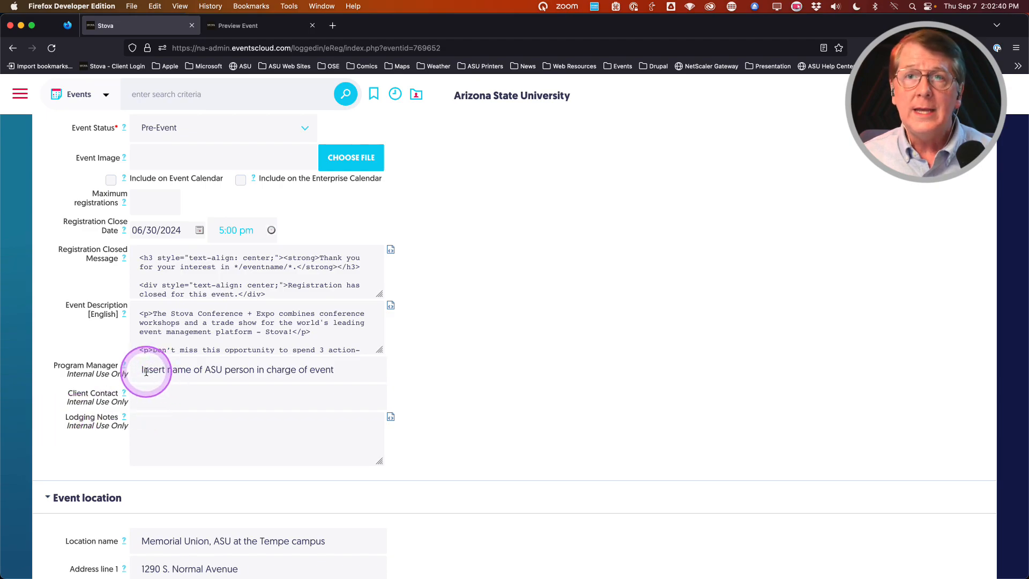
Step: Overwrite the Program Manager placeholder with the staff member's name, chosen from the suggestion list
{"action": "left_click_drag", "start_coordinate": [140, 370], "coordinate": [359, 374]}
{"action": "type", "text": "Stve"}
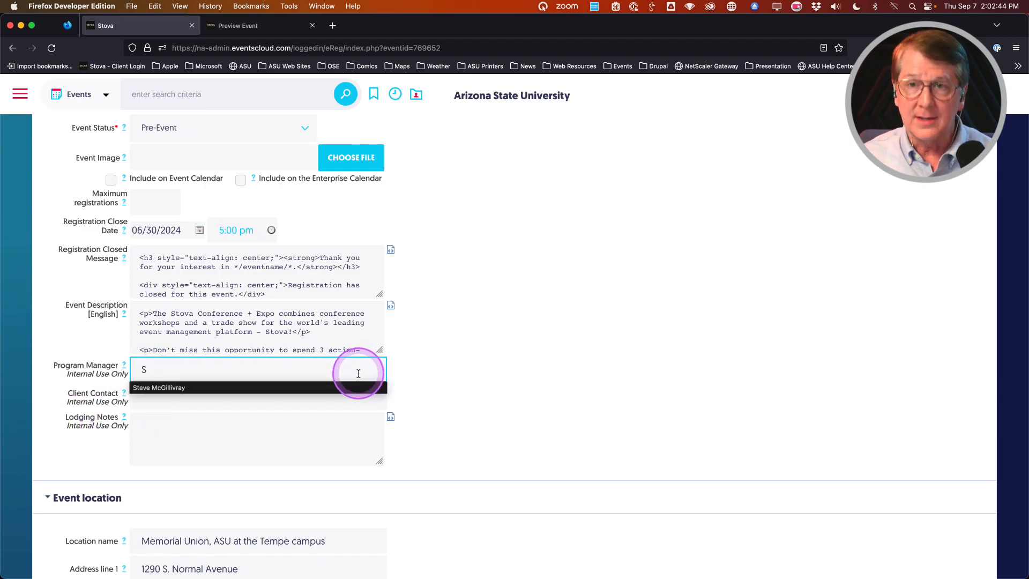
{"action": "key", "text": "BackSpace"}
{"action": "key", "text": "BackSpace"}
{"action": "type", "text": "e"}
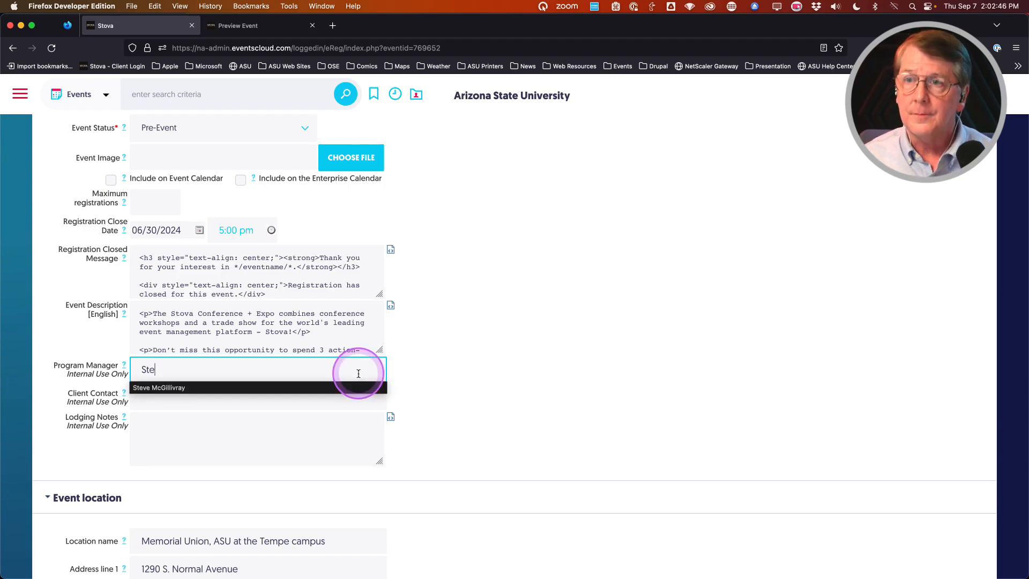
{"action": "left_click", "coordinate": [149, 392]}
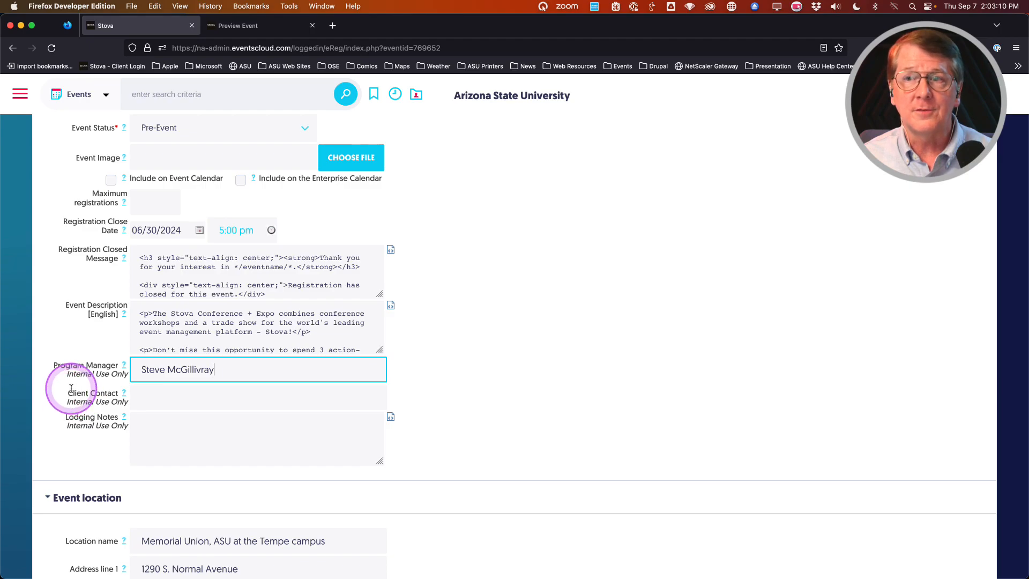
{"action": "scroll", "coordinate": [67, 400], "scroll_direction": "down", "scroll_amount": 5}
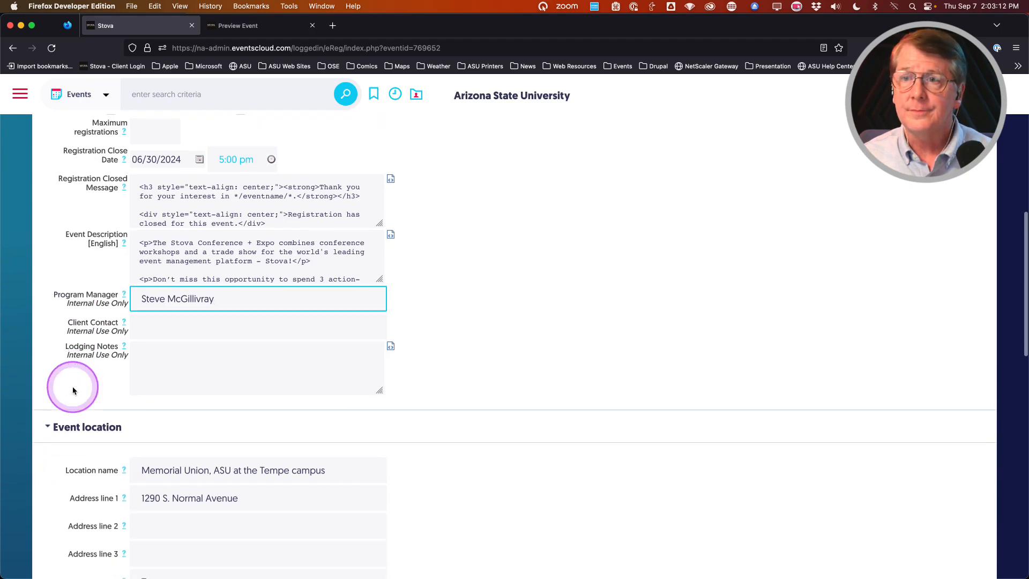
{"action": "scroll", "coordinate": [62, 413], "scroll_direction": "down", "scroll_amount": 1}
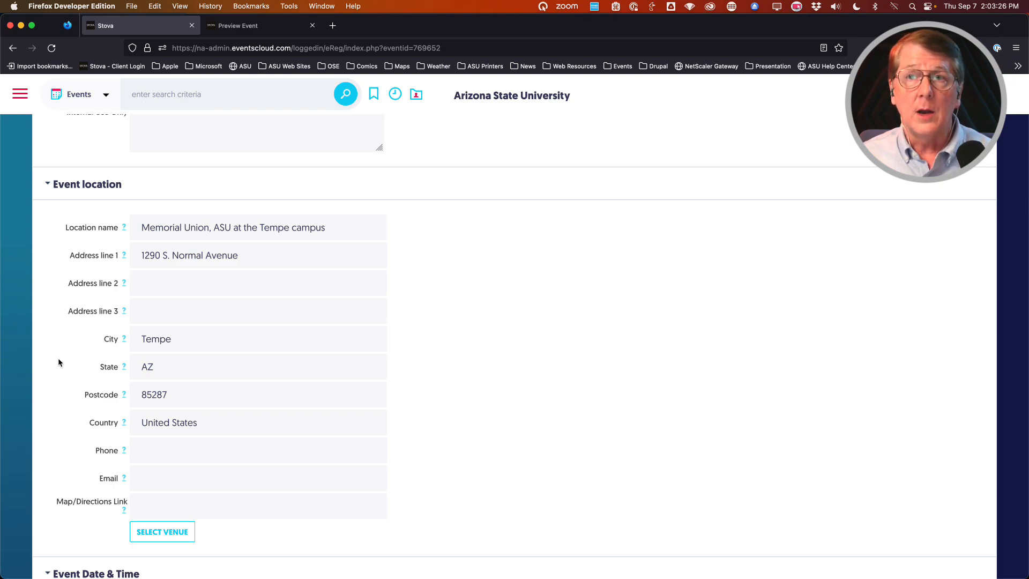
{"action": "left_click", "coordinate": [215, 300]}
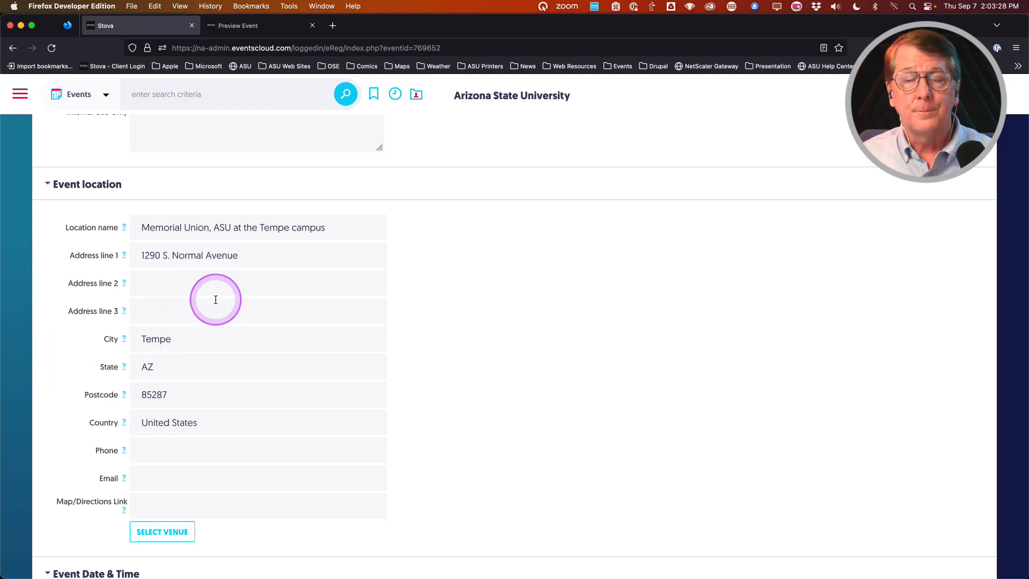
{"action": "left_click", "coordinate": [74, 347]}
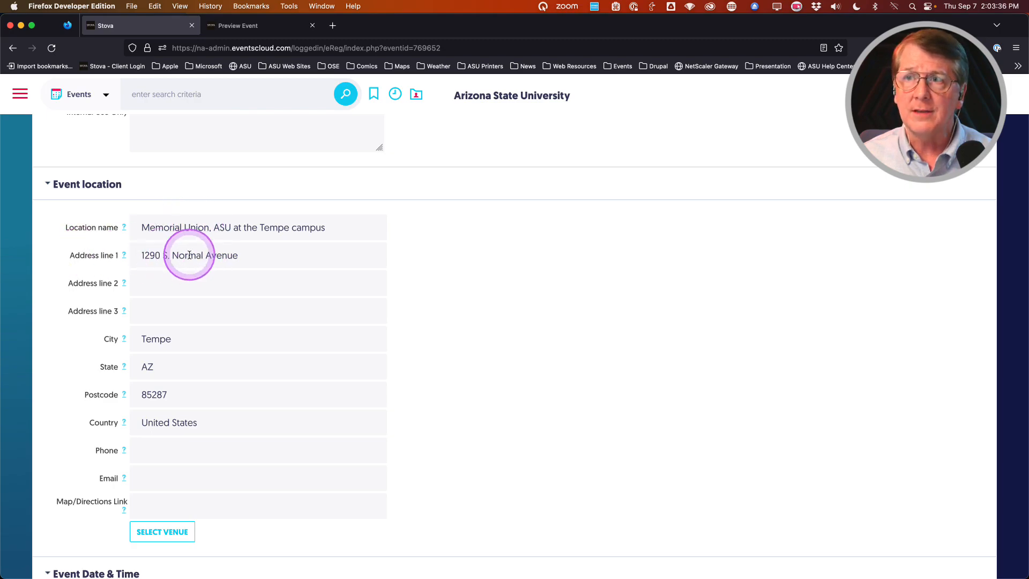
{"action": "scroll", "coordinate": [82, 321], "scroll_direction": "down", "scroll_amount": 2}
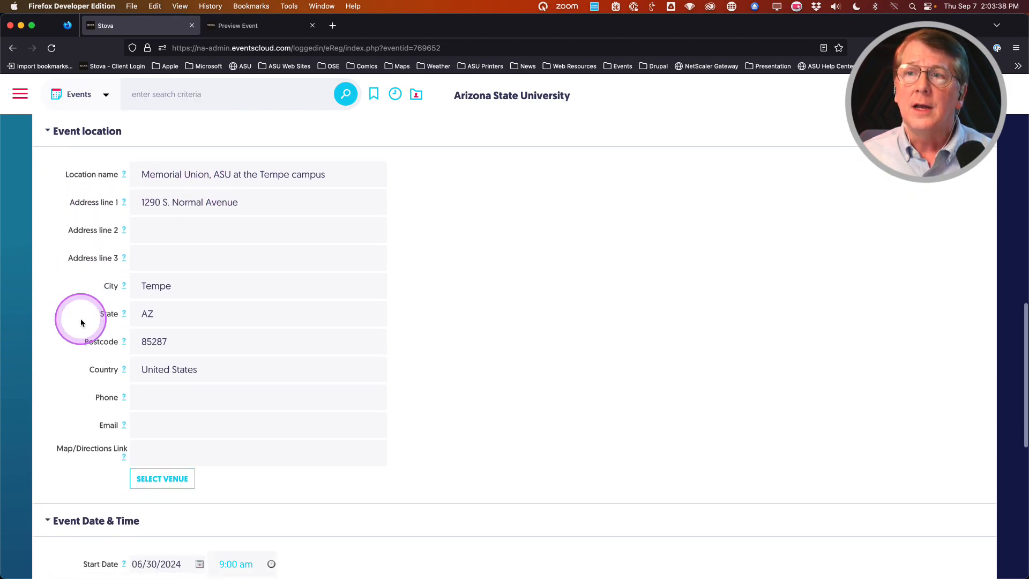
{"action": "scroll", "coordinate": [82, 321], "scroll_direction": "down", "scroll_amount": 3}
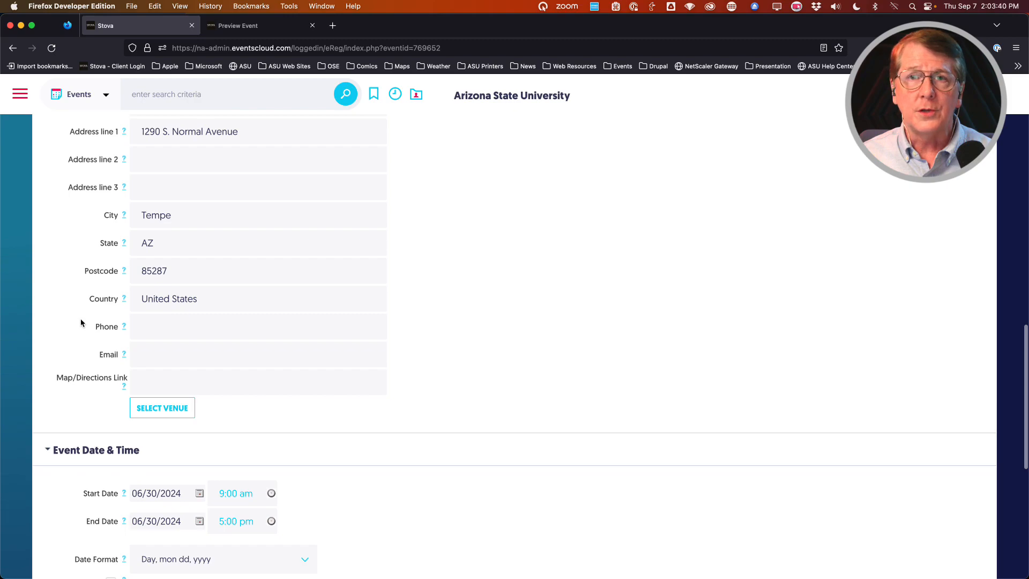
{"action": "scroll", "coordinate": [78, 278], "scroll_direction": "up", "scroll_amount": 1}
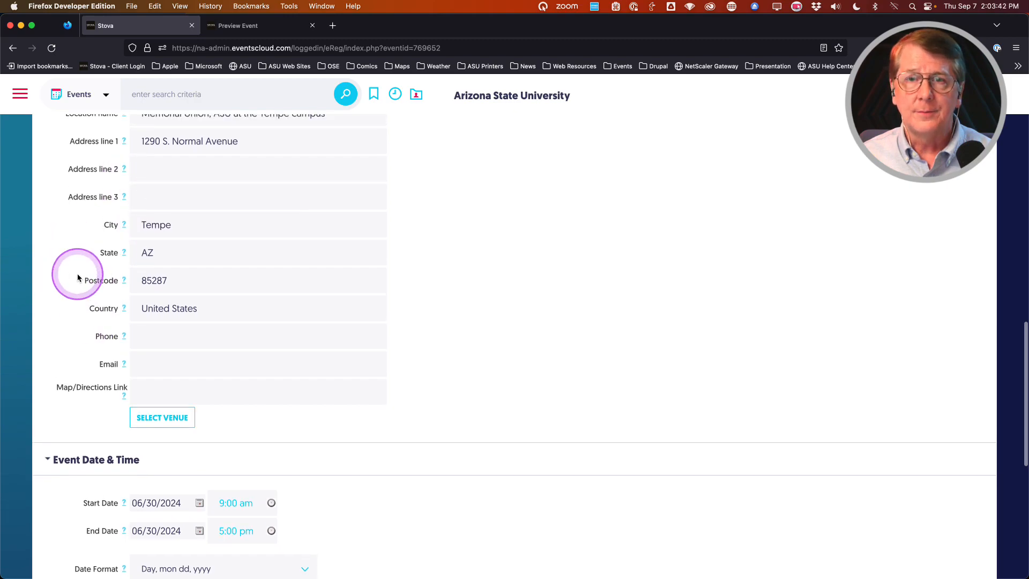
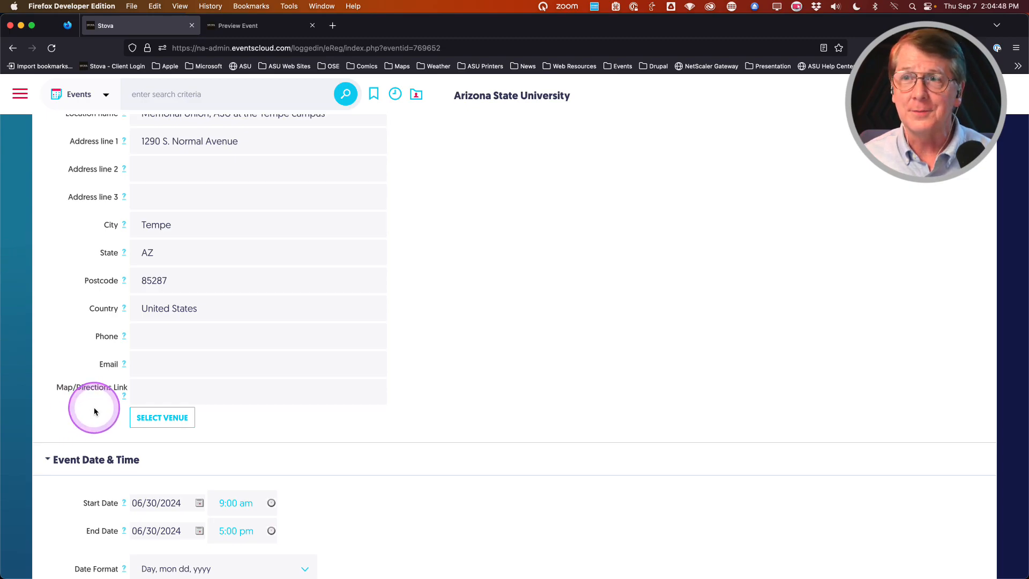
Step: Set the event's start date to 05/15/2024 and end date to 05/18/2024
{"action": "scroll", "coordinate": [94, 411], "scroll_direction": "up", "scroll_amount": 2}
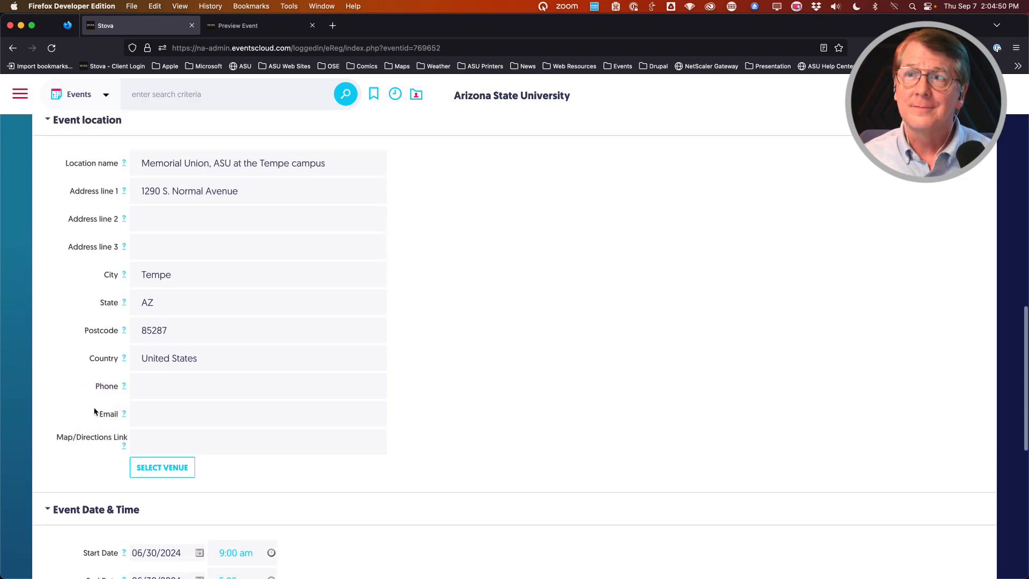
{"action": "scroll", "coordinate": [66, 413], "scroll_direction": "down", "scroll_amount": 10}
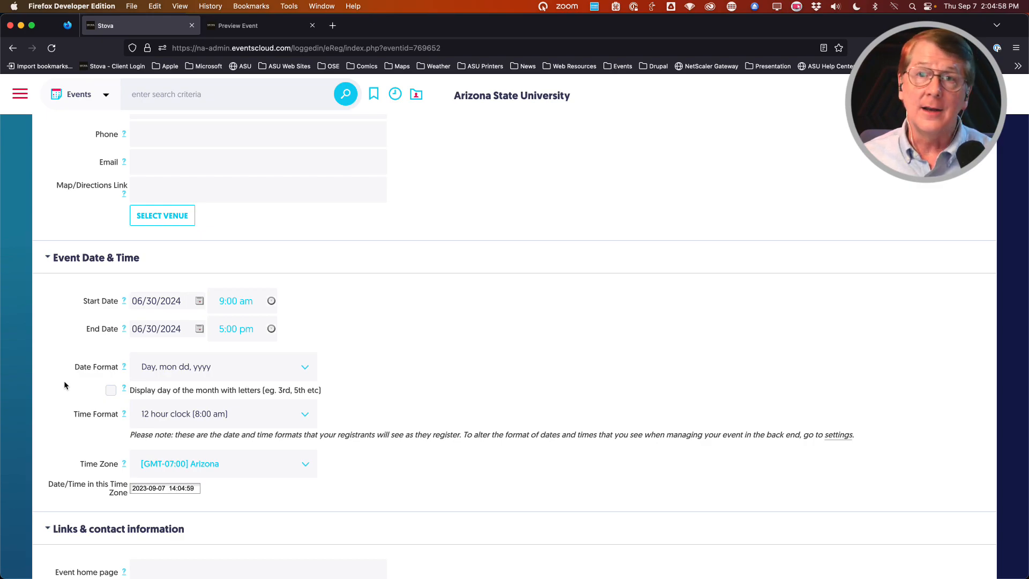
{"action": "scroll", "coordinate": [64, 385], "scroll_direction": "down", "scroll_amount": 1}
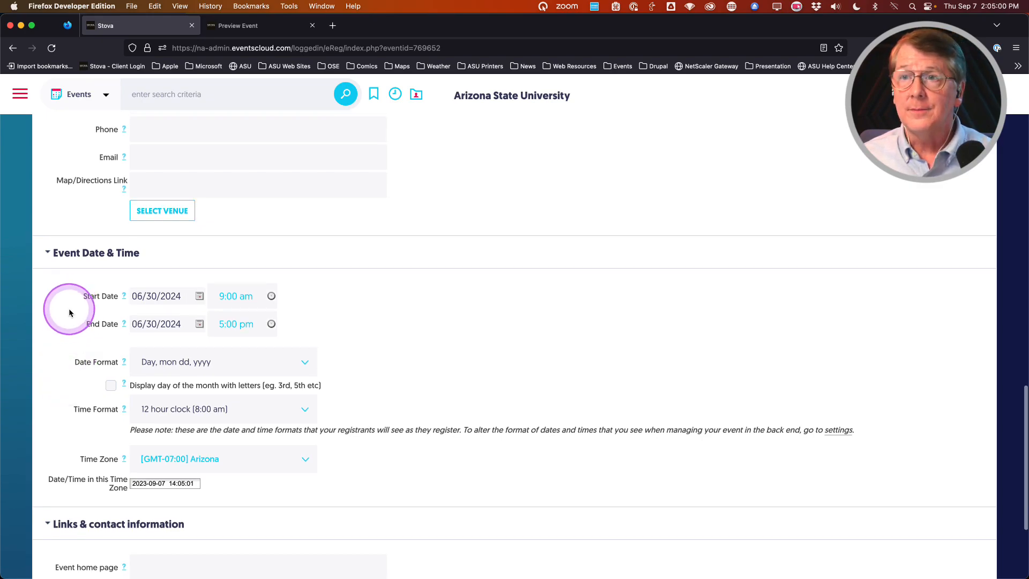
{"action": "mouse_move", "coordinate": [135, 323]}
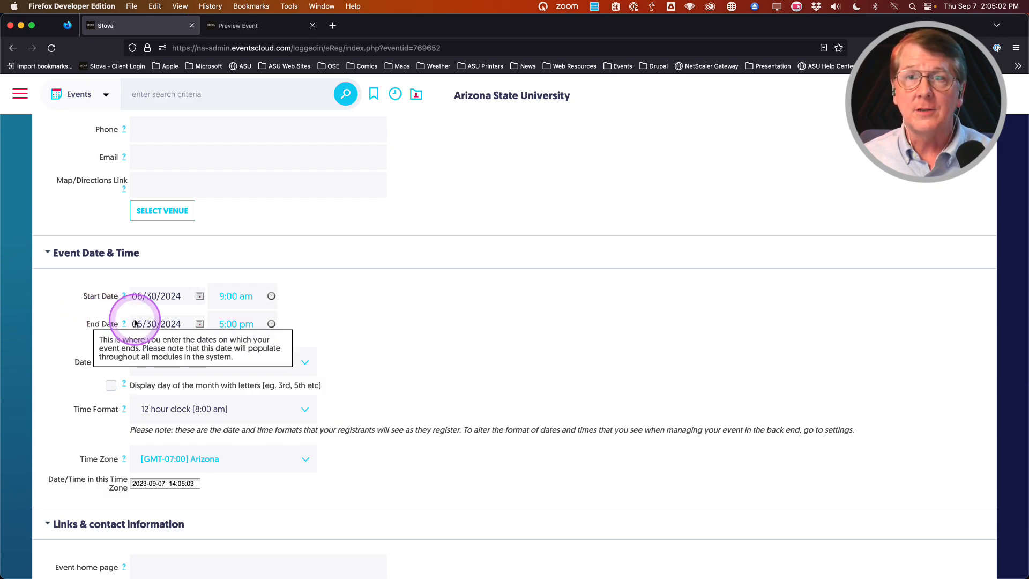
{"action": "left_click", "coordinate": [199, 298]}
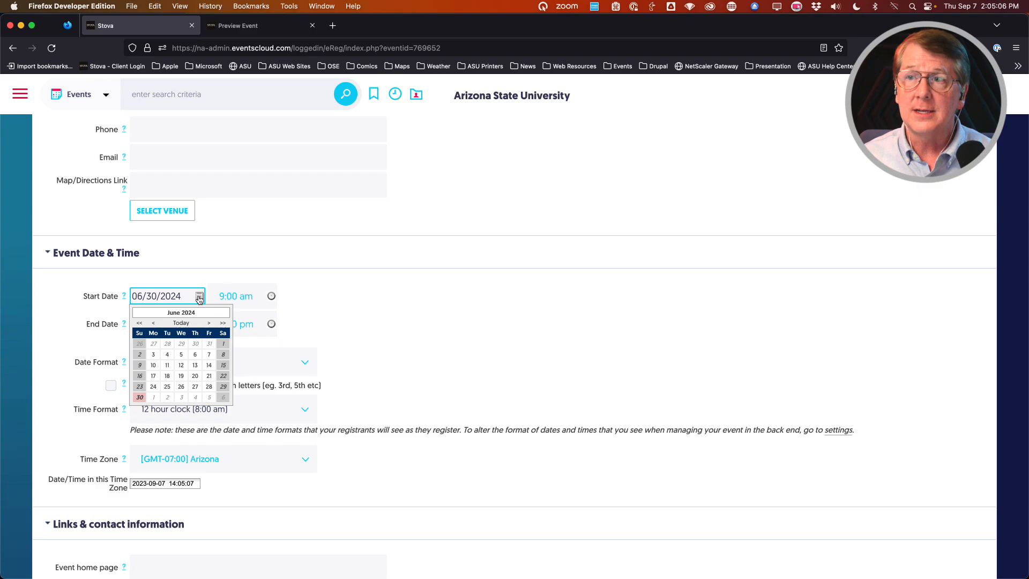
{"action": "left_click", "coordinate": [154, 323]}
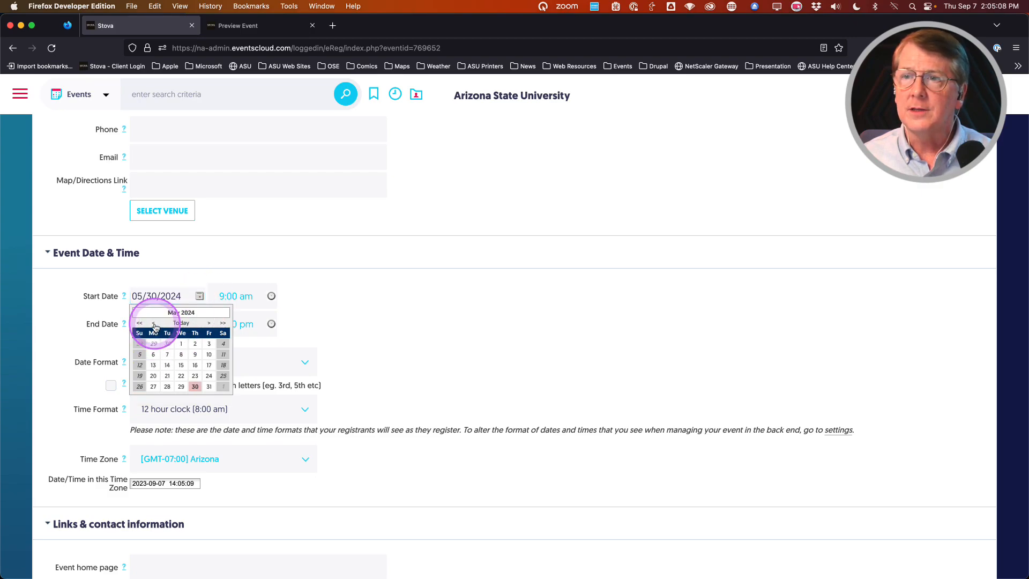
{"action": "left_click", "coordinate": [180, 366]}
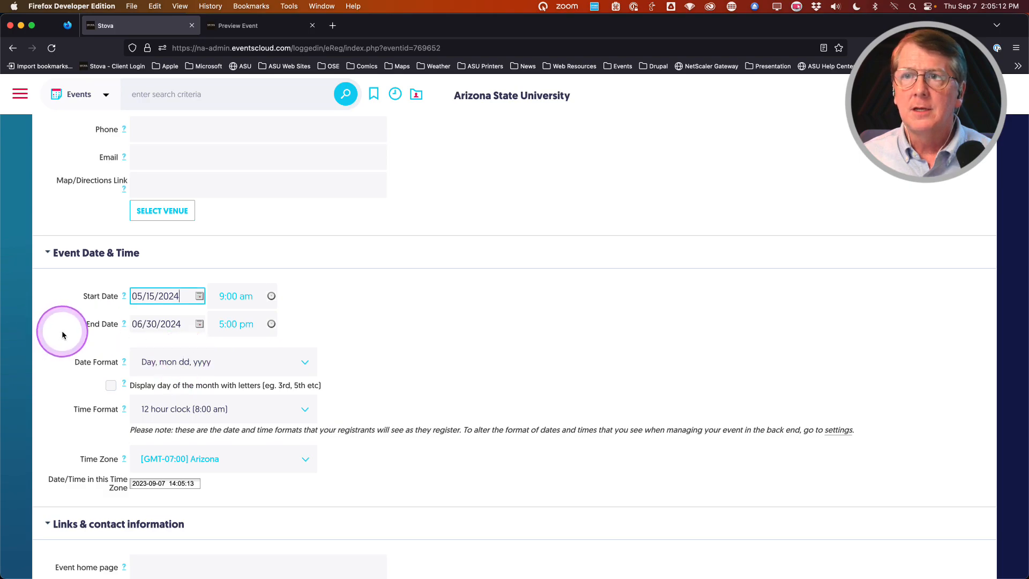
{"action": "left_click", "coordinate": [199, 324]}
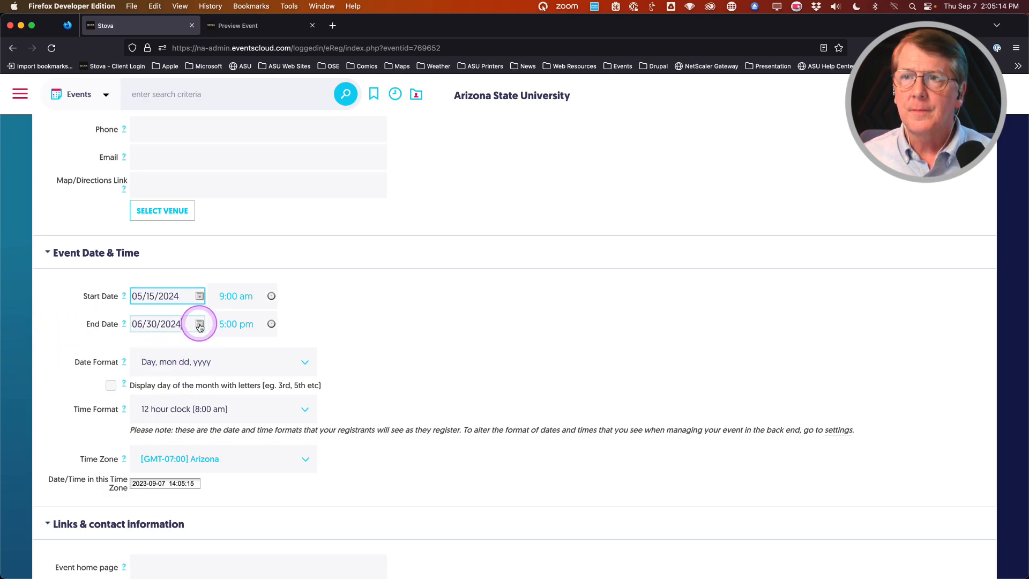
{"action": "left_click", "coordinate": [154, 350]}
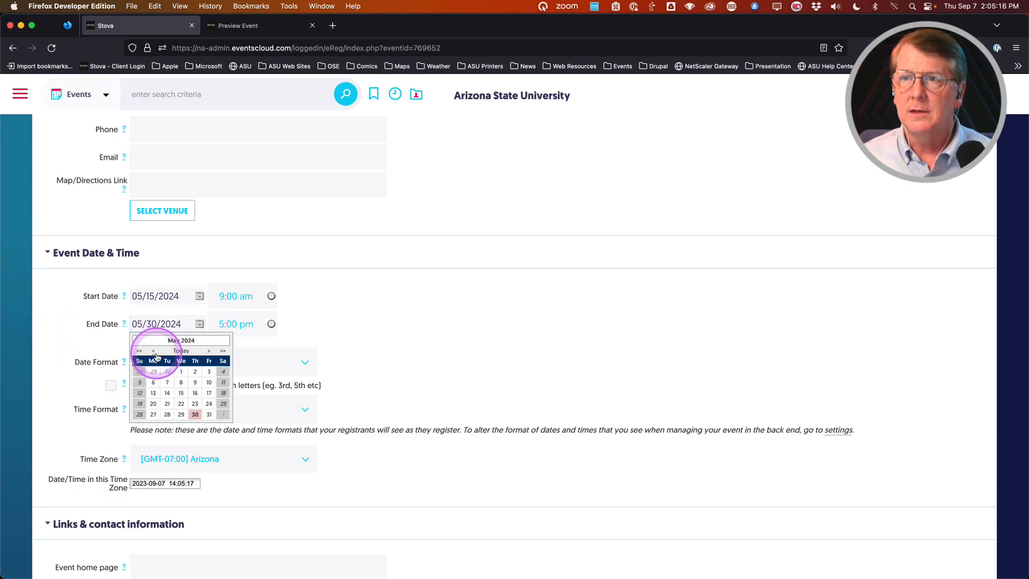
{"action": "left_click", "coordinate": [223, 393]}
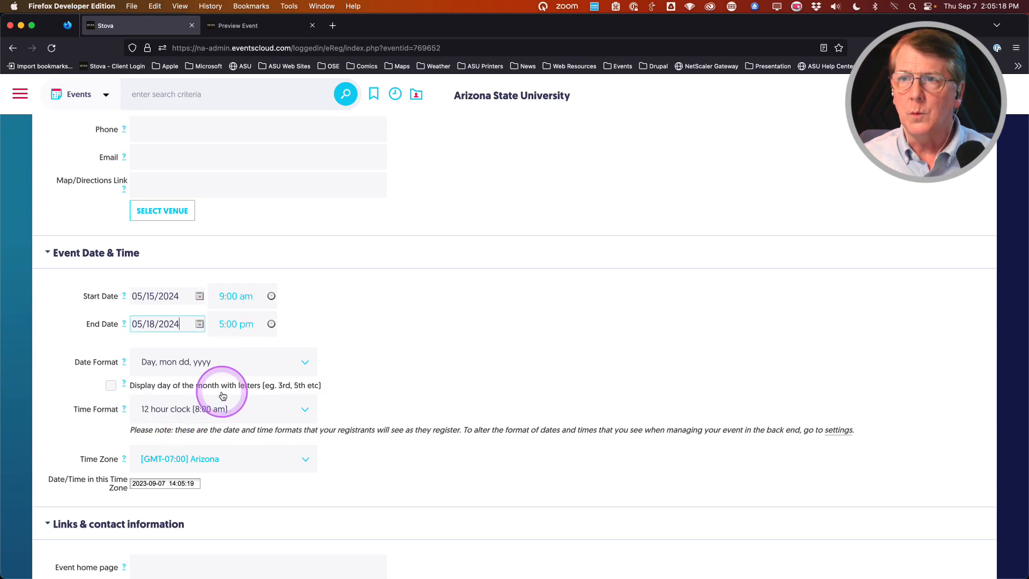
Step: Set the start time to 8:00 am and the end time to 1:00 pm
{"action": "left_click", "coordinate": [271, 296]}
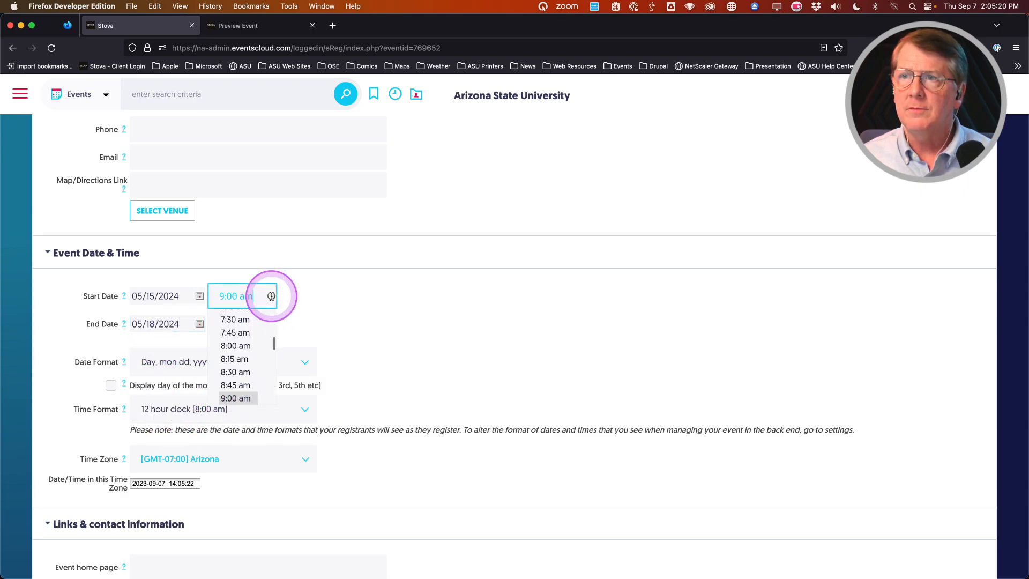
{"action": "left_click", "coordinate": [239, 347]}
{"action": "left_click", "coordinate": [271, 324]}
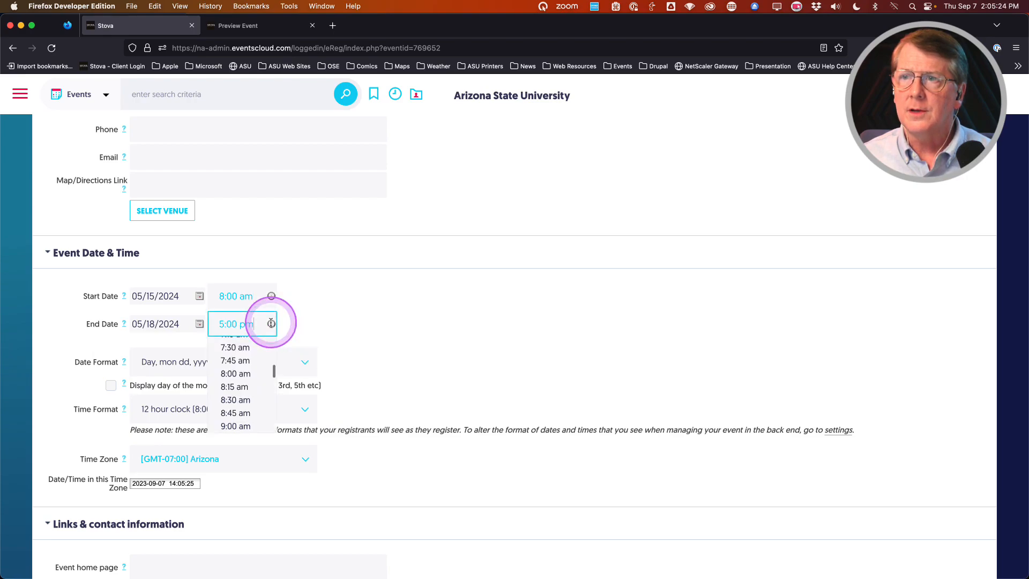
{"action": "scroll", "coordinate": [251, 398], "scroll_direction": "down", "scroll_amount": 10}
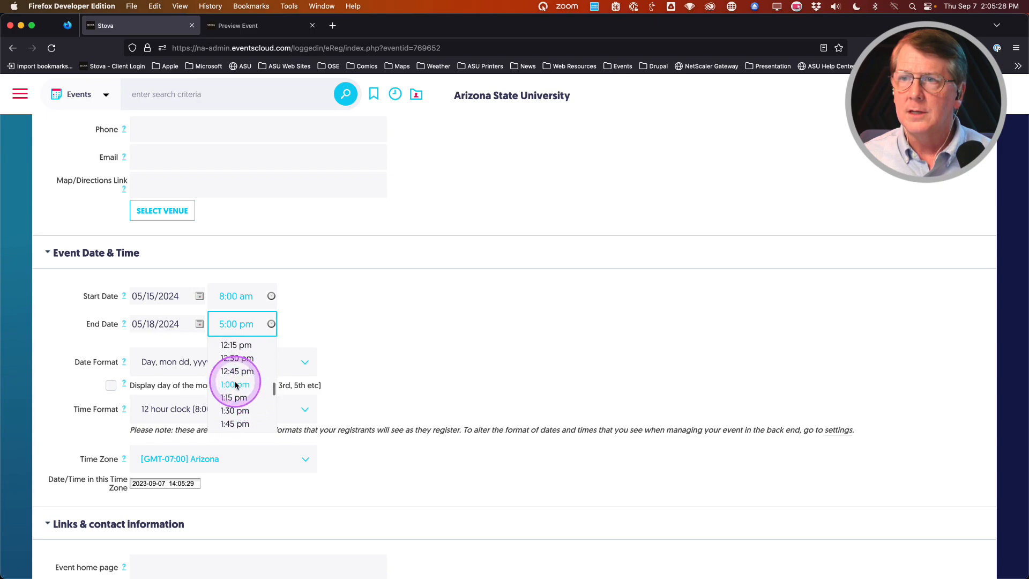
{"action": "left_click", "coordinate": [236, 385]}
{"action": "scroll", "coordinate": [70, 353], "scroll_direction": "down", "scroll_amount": 1}
{"action": "scroll", "coordinate": [70, 353], "scroll_direction": "down", "scroll_amount": 3}
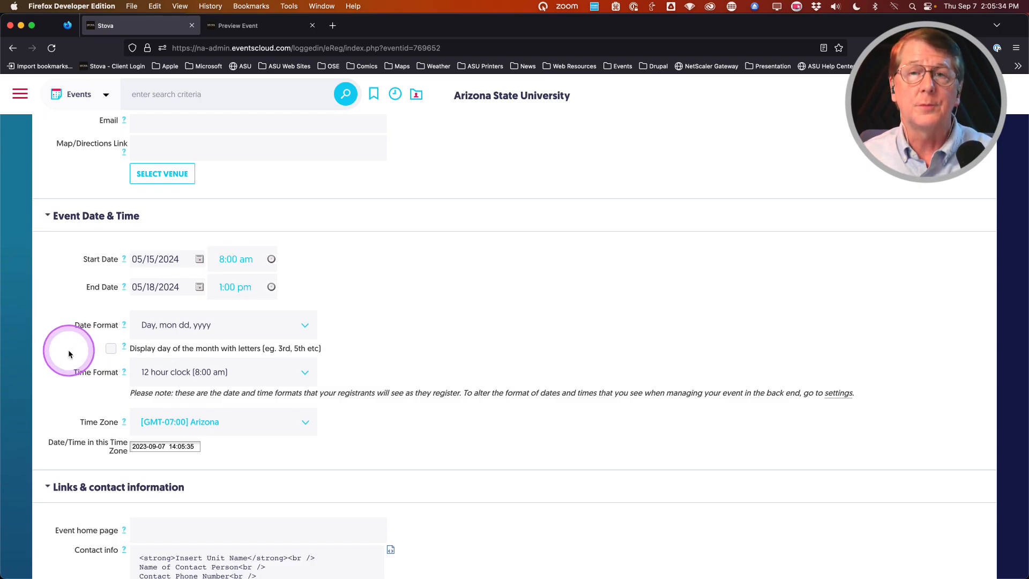
{"action": "scroll", "coordinate": [68, 354], "scroll_direction": "down", "scroll_amount": 2}
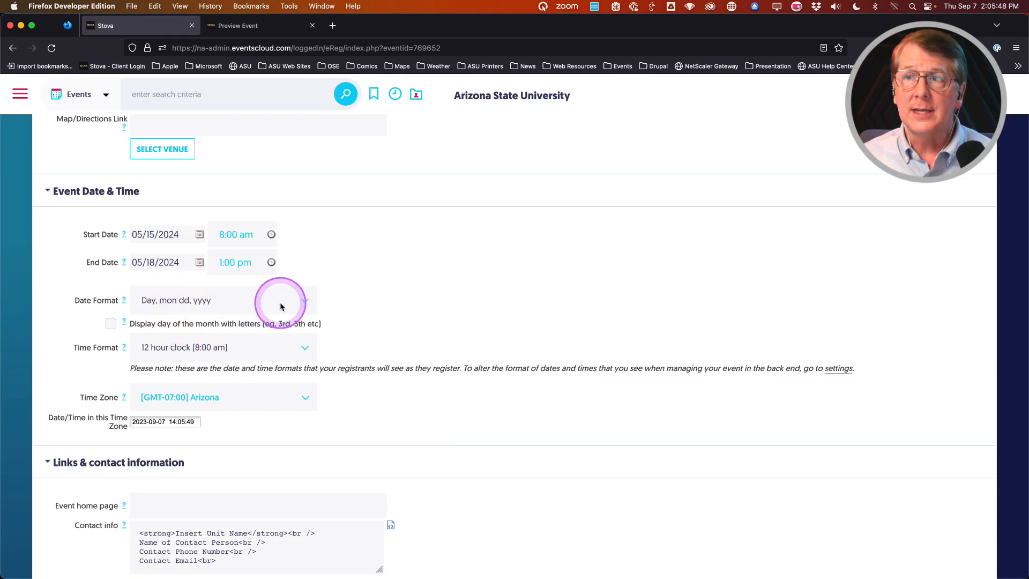
{"action": "left_click", "coordinate": [298, 300]}
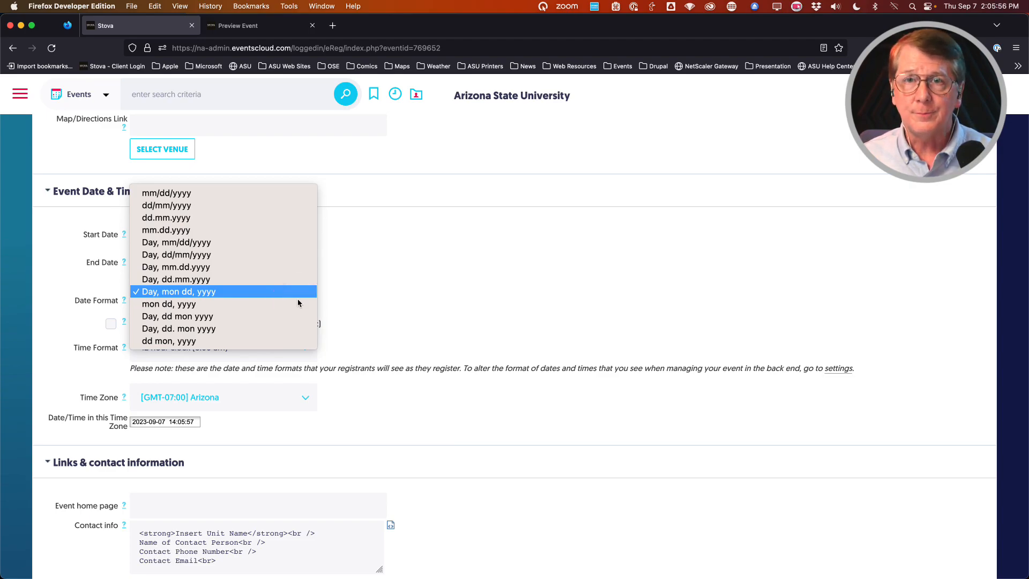
{"action": "left_click", "coordinate": [368, 294]}
{"action": "left_click", "coordinate": [368, 294]}
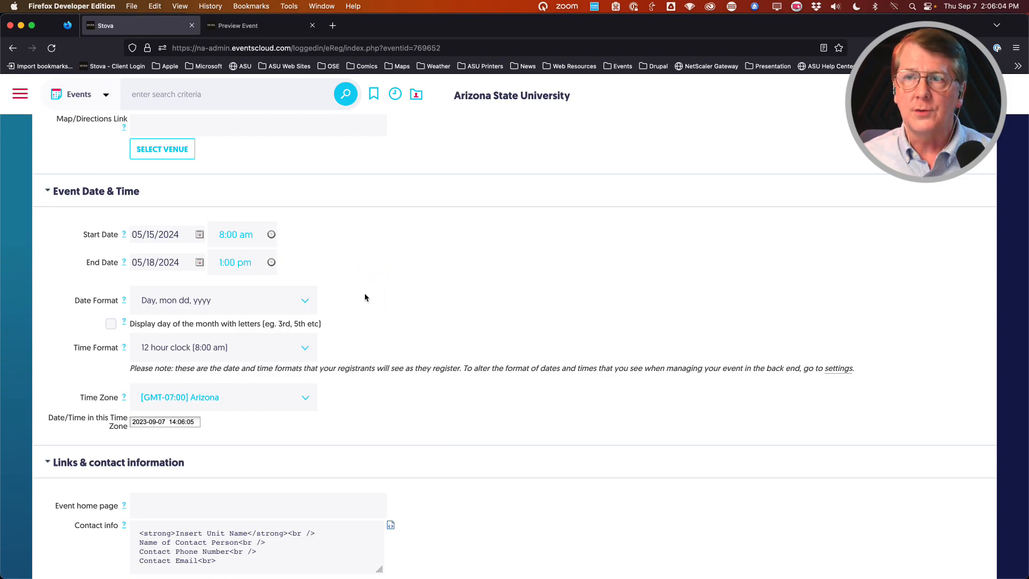
{"action": "scroll", "coordinate": [365, 297], "scroll_direction": "down", "scroll_amount": 2}
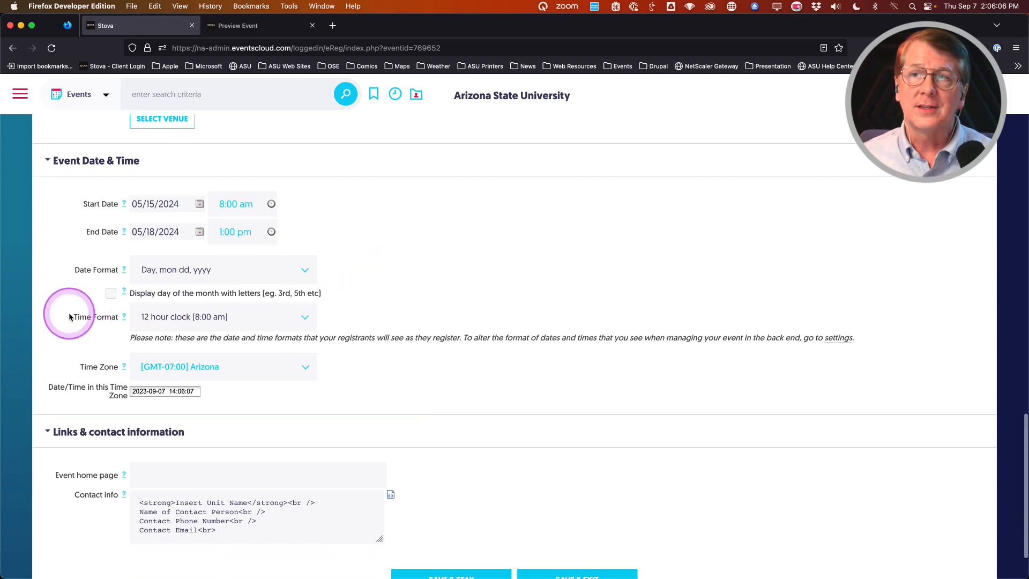
{"action": "left_click", "coordinate": [288, 322]}
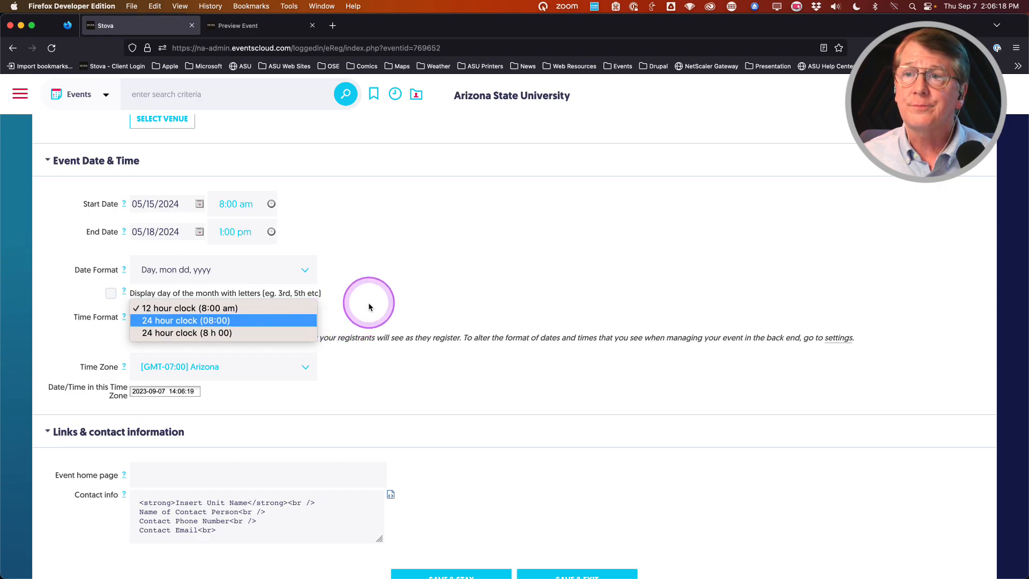
{"action": "left_click", "coordinate": [201, 309]}
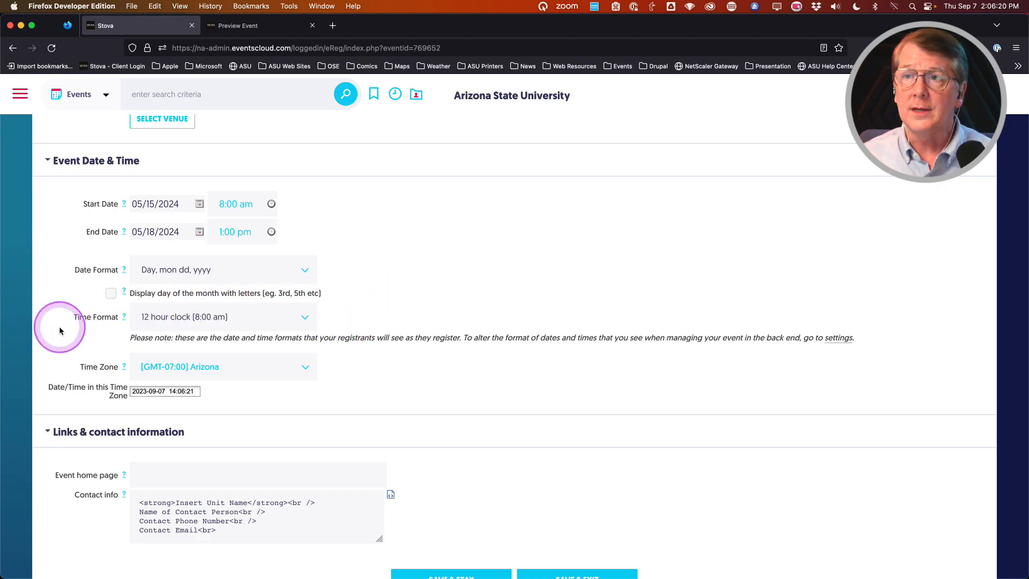
{"action": "scroll", "coordinate": [64, 335], "scroll_direction": "down", "scroll_amount": 1}
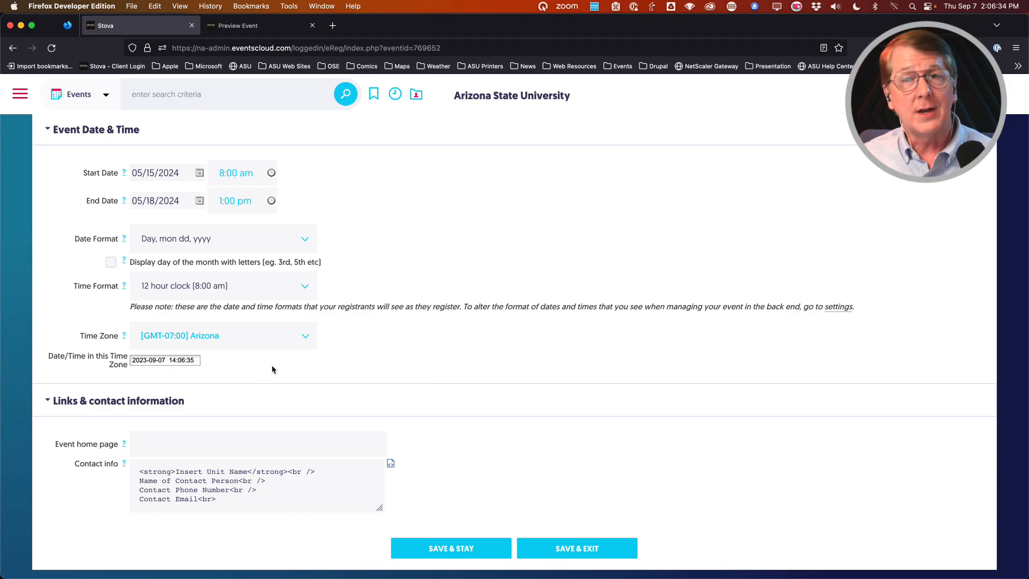
{"action": "left_click", "coordinate": [304, 338]}
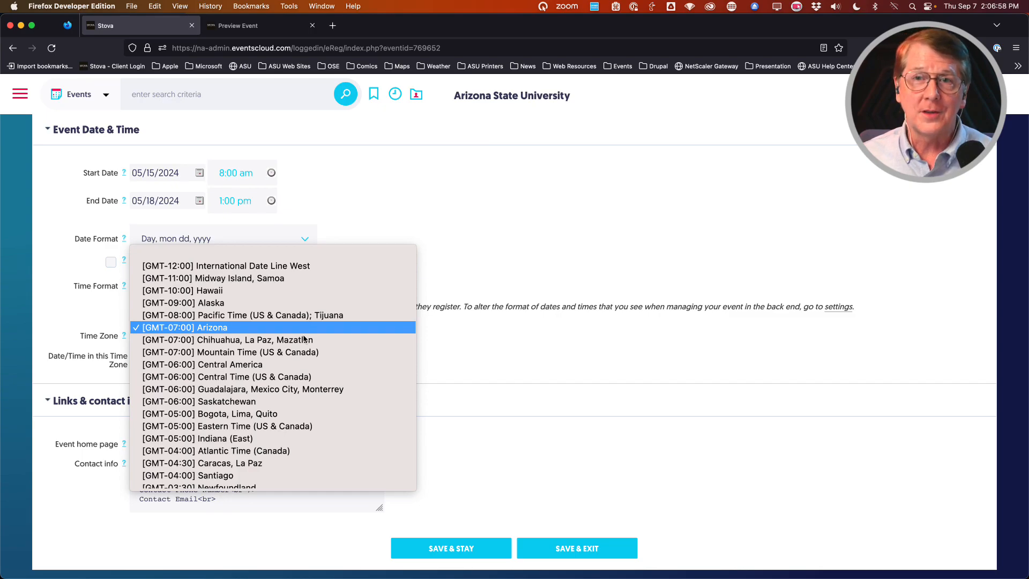
{"action": "left_click", "coordinate": [303, 338]}
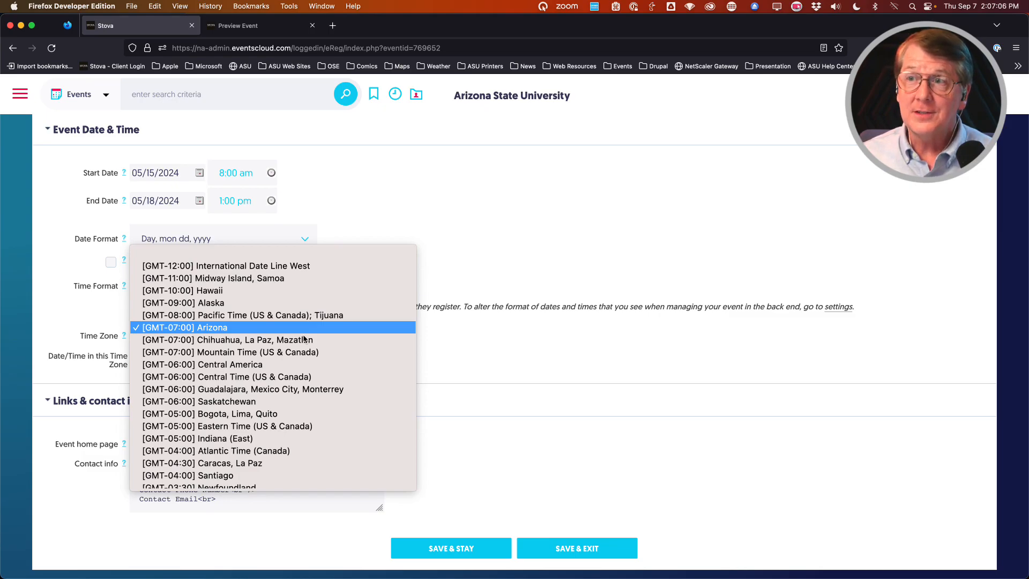
{"action": "scroll", "coordinate": [303, 338], "scroll_direction": "down", "scroll_amount": 6}
{"action": "left_click", "coordinate": [301, 341]}
{"action": "left_click", "coordinate": [269, 410]}
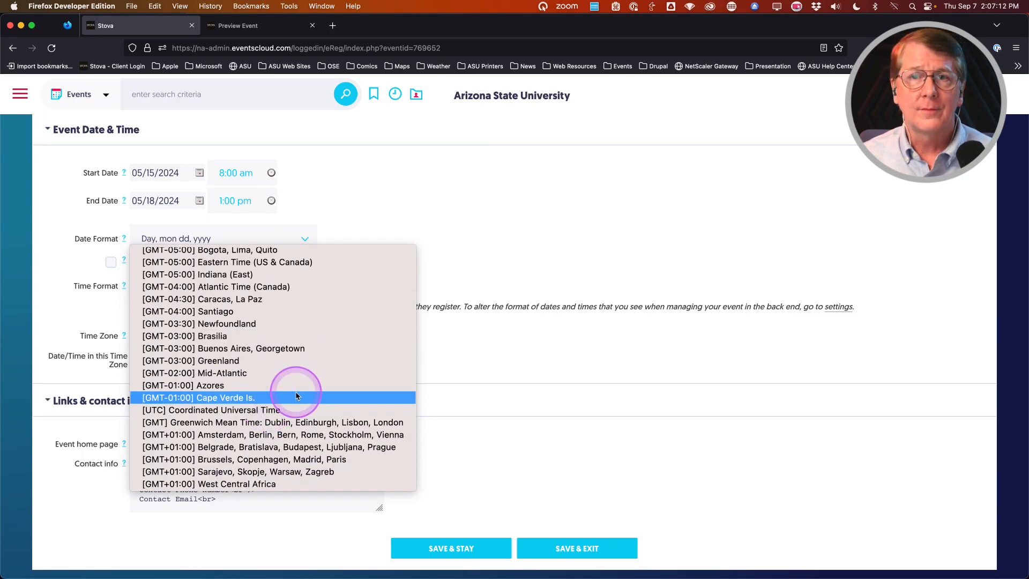
{"action": "scroll", "coordinate": [296, 395], "scroll_direction": "down", "scroll_amount": 3}
{"action": "scroll", "coordinate": [296, 396], "scroll_direction": "up", "scroll_amount": 6}
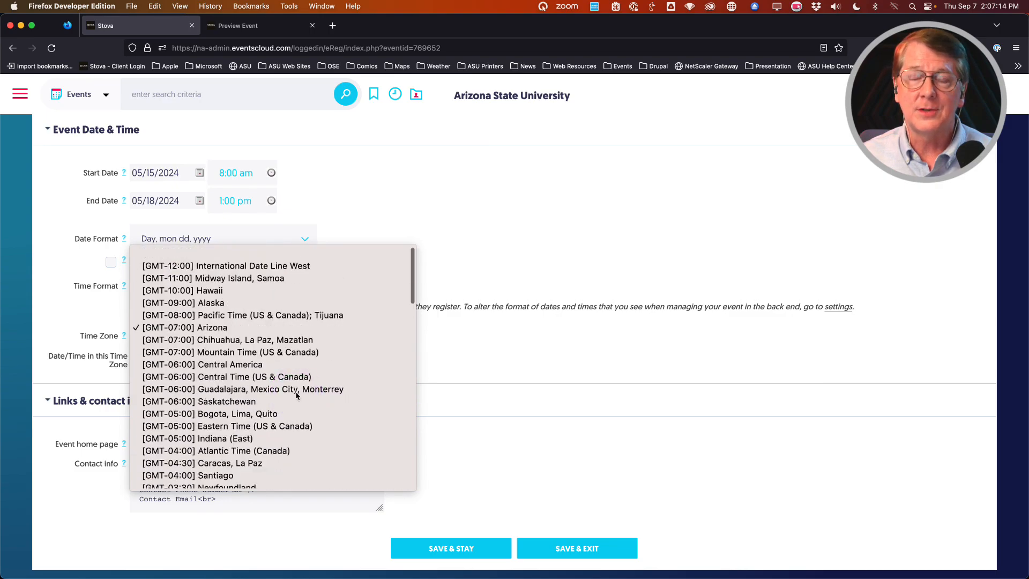
{"action": "left_click", "coordinate": [296, 395]}
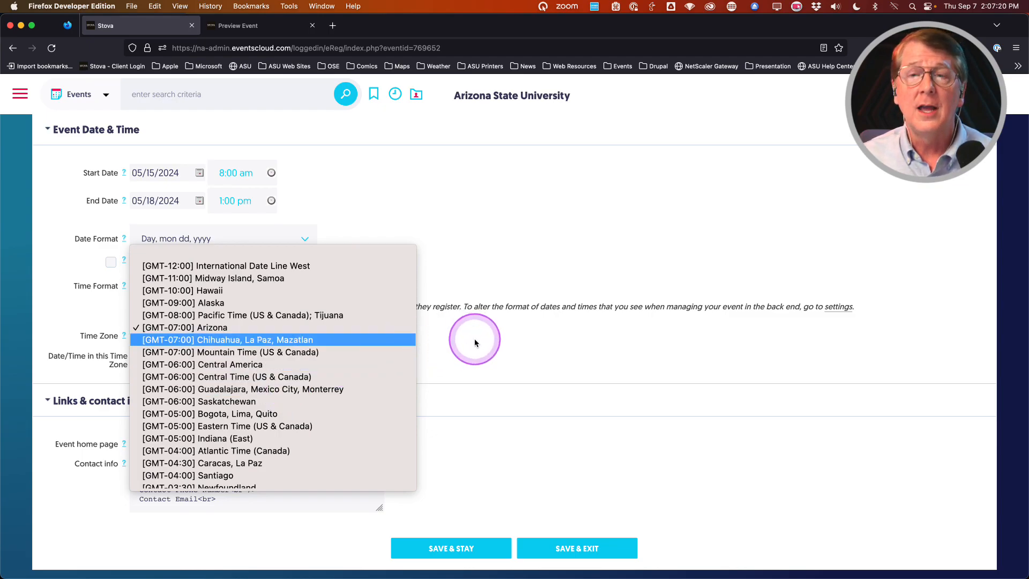
{"action": "left_click", "coordinate": [268, 328]}
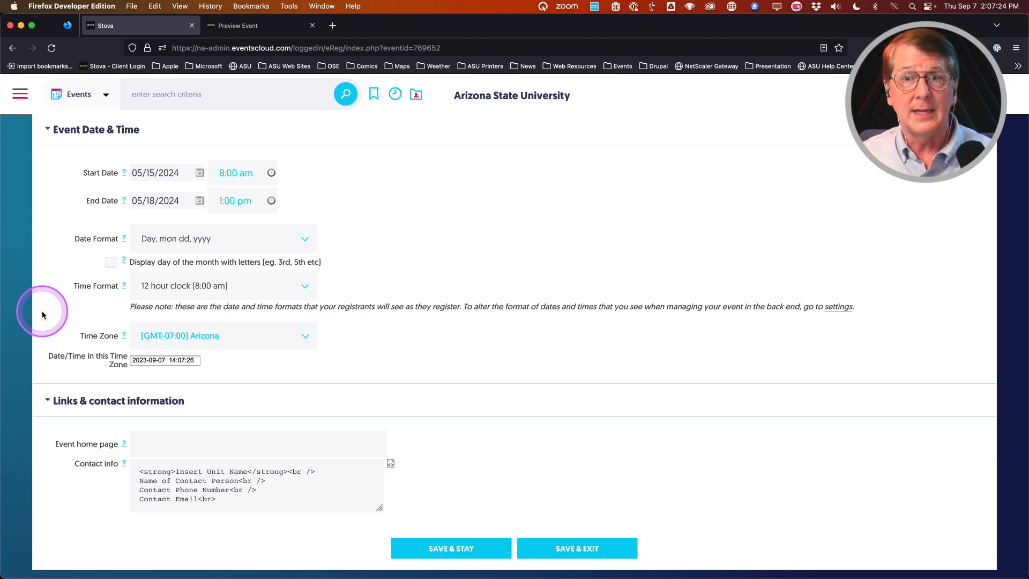
{"action": "left_click", "coordinate": [350, 341]}
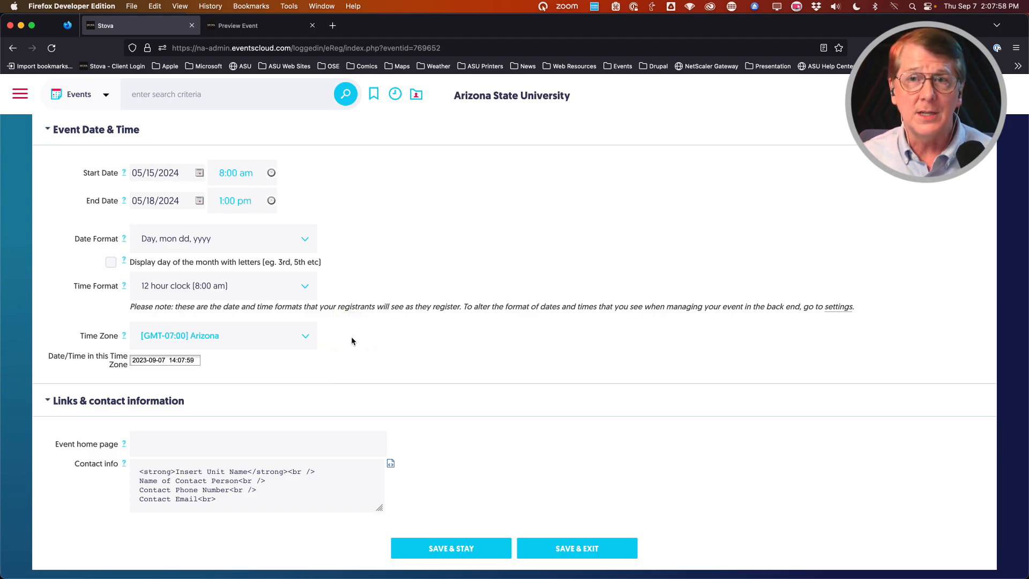
{"action": "left_click", "coordinate": [349, 340]}
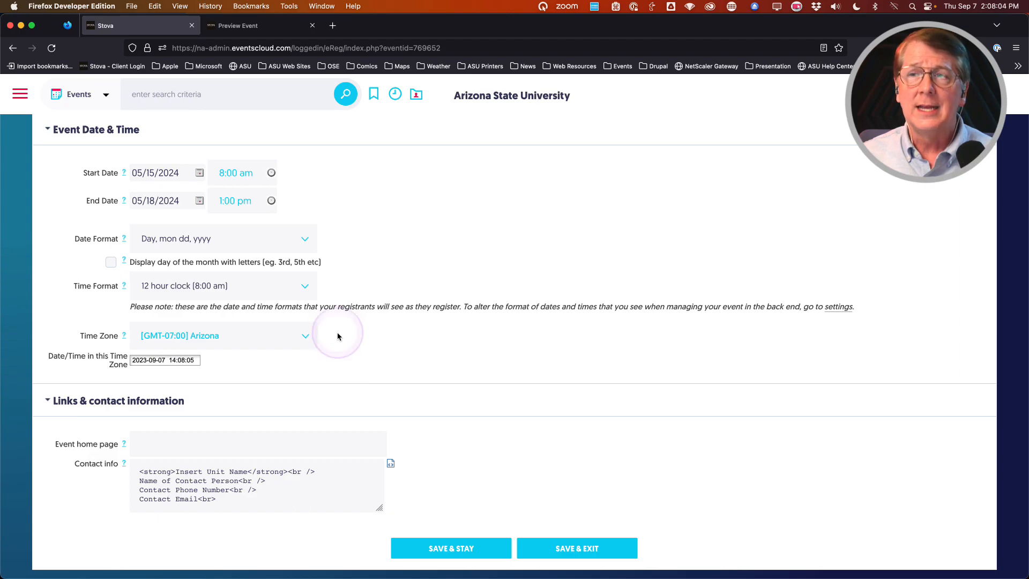
{"action": "left_click", "coordinate": [334, 336]}
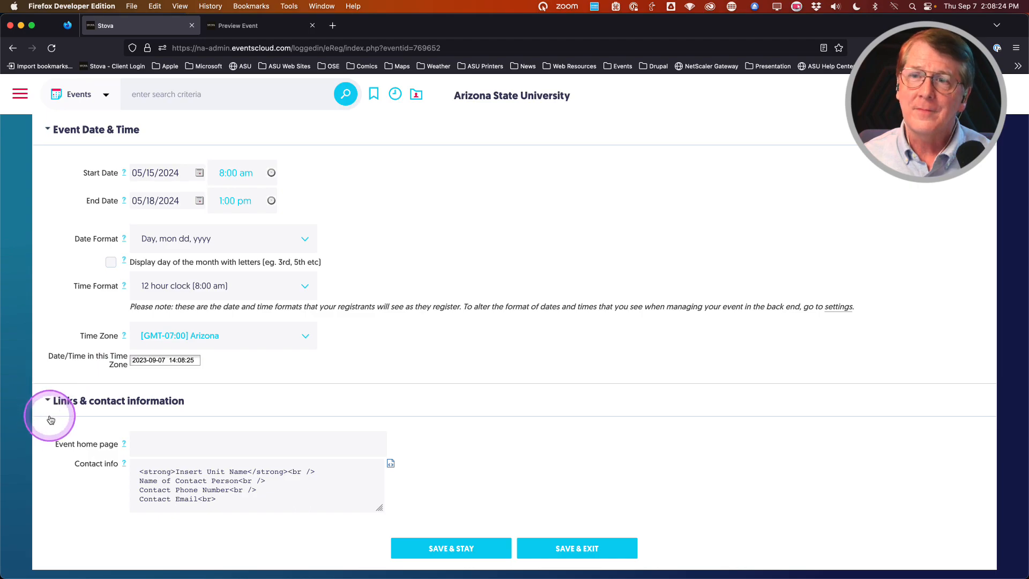
{"action": "scroll", "coordinate": [55, 420], "scroll_direction": "down", "scroll_amount": 2}
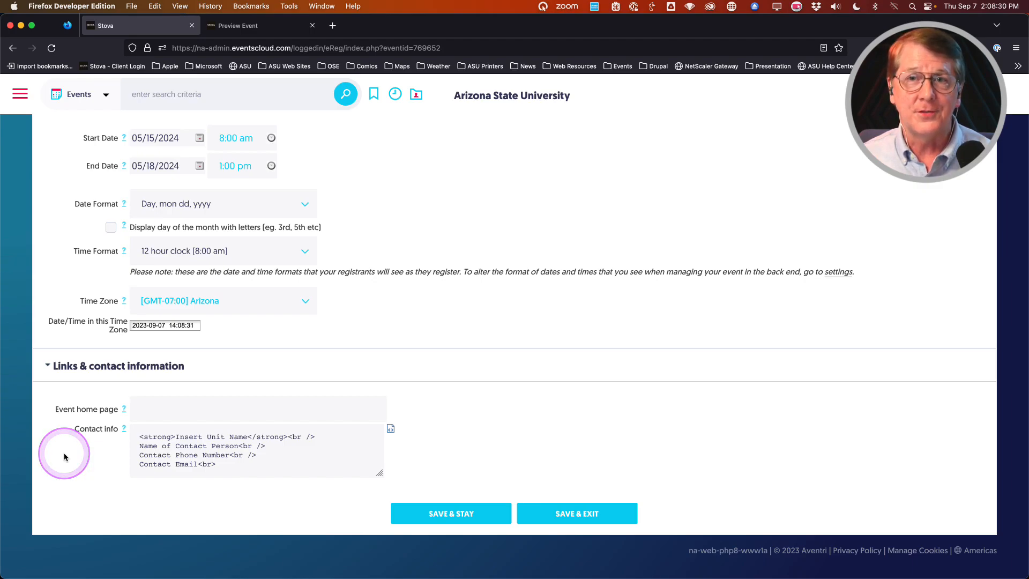
{"action": "left_click", "coordinate": [65, 457]}
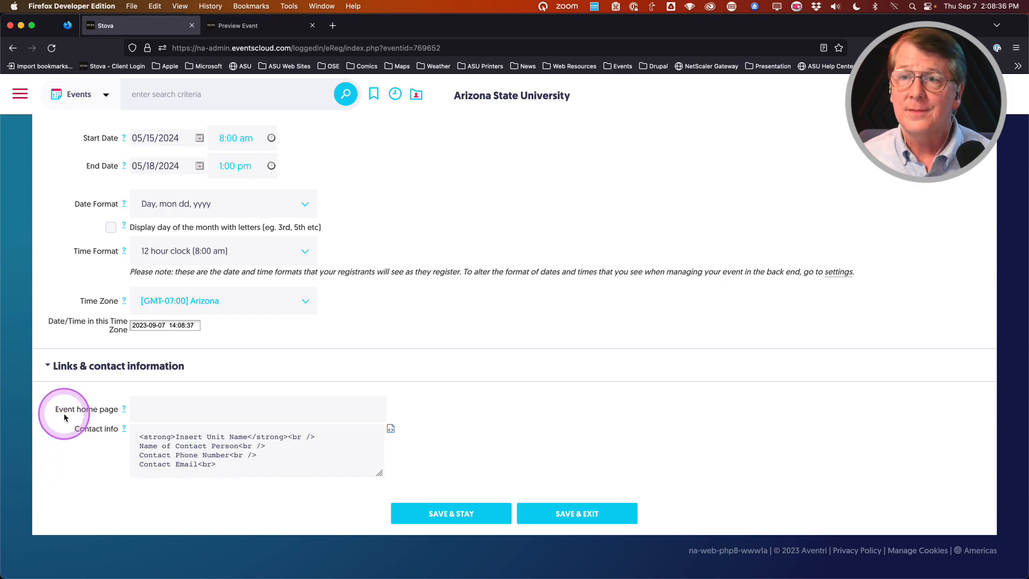
{"action": "left_click", "coordinate": [157, 410]}
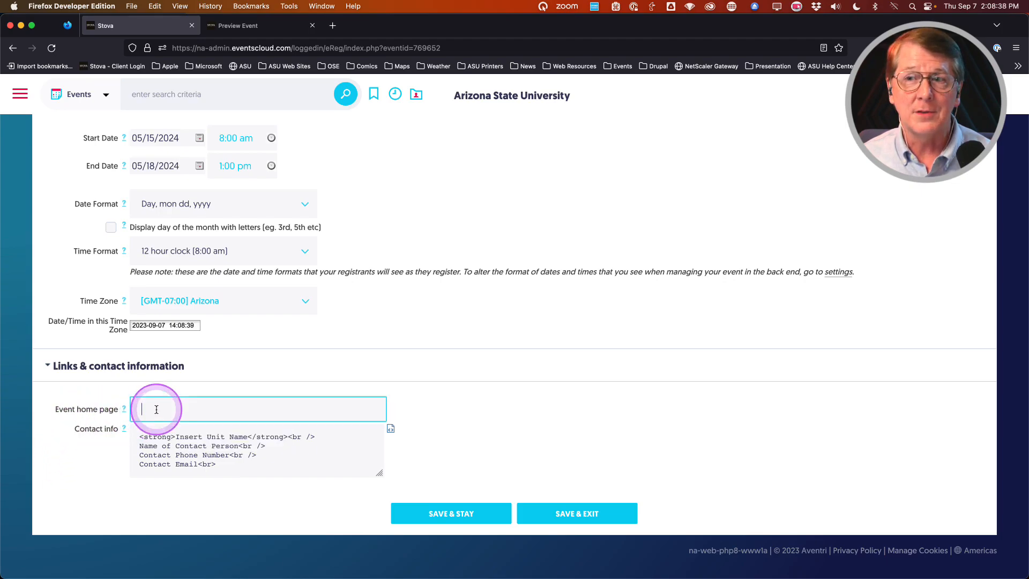
{"action": "type", "text": "ww"}
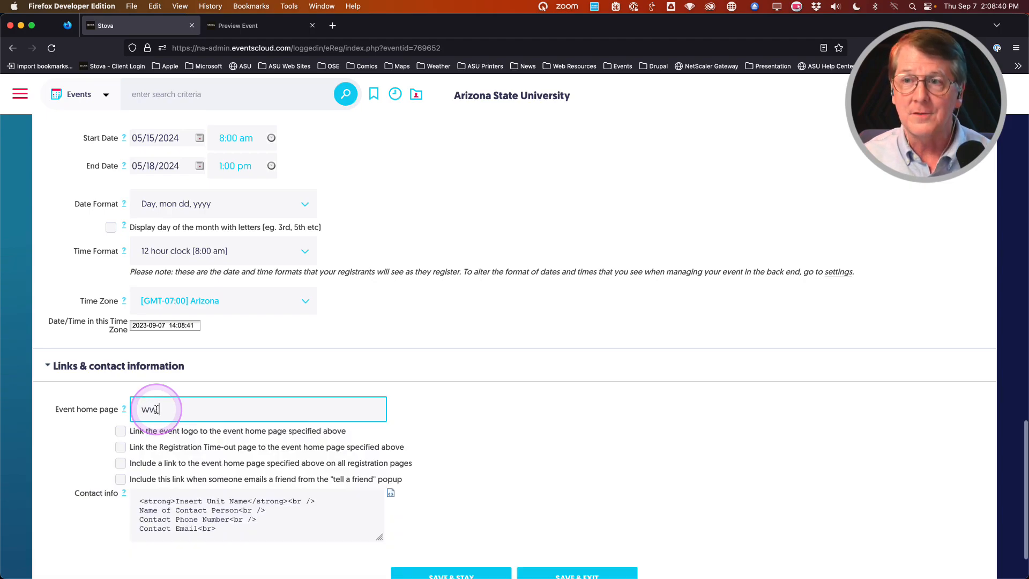
{"action": "type", "text": "w.asu.edu"}
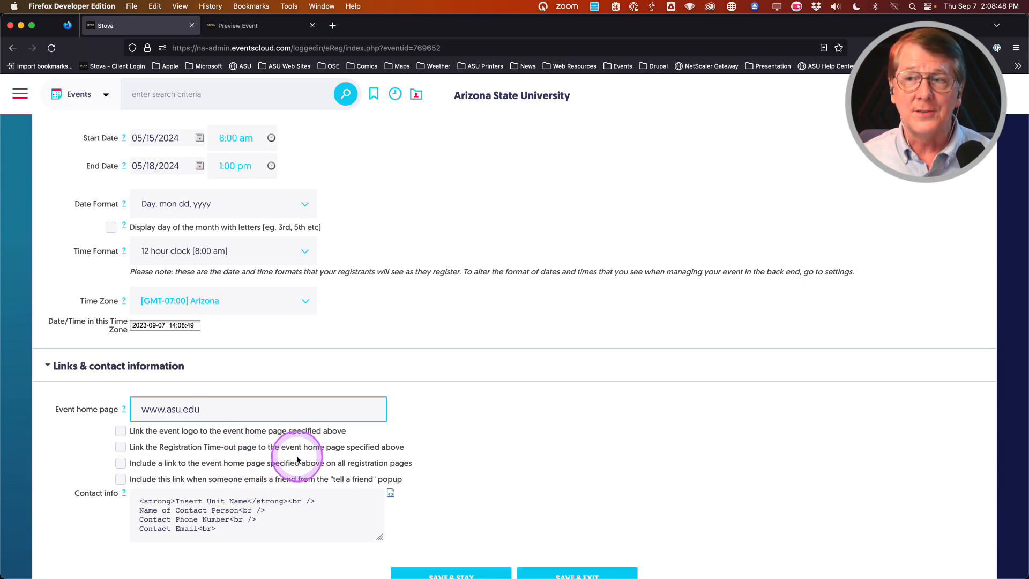
{"action": "left_click", "coordinate": [234, 409]}
{"action": "left_click_drag", "start_coordinate": [233, 409], "coordinate": [106, 406]}
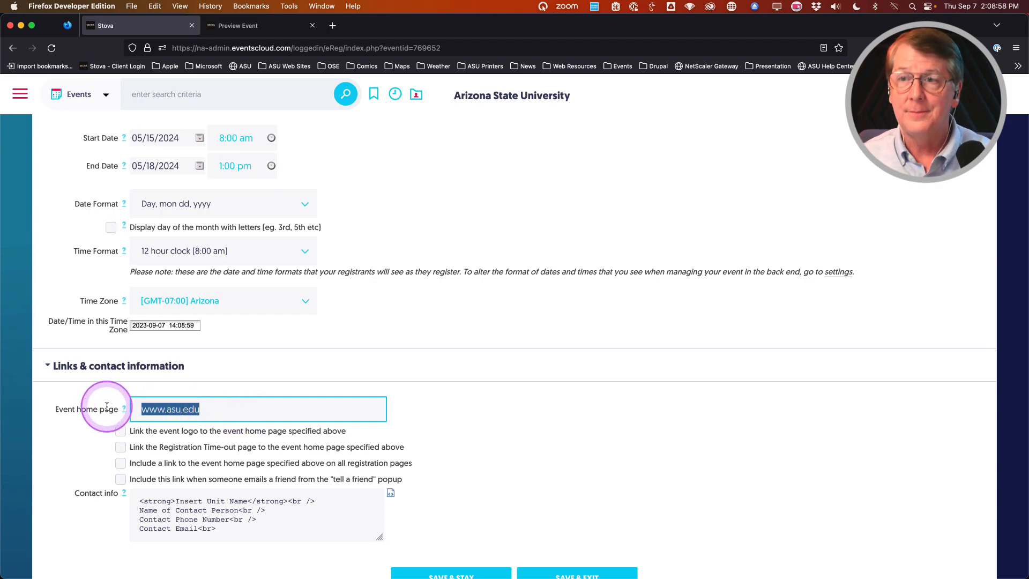
{"action": "key", "text": "BackSpace"}
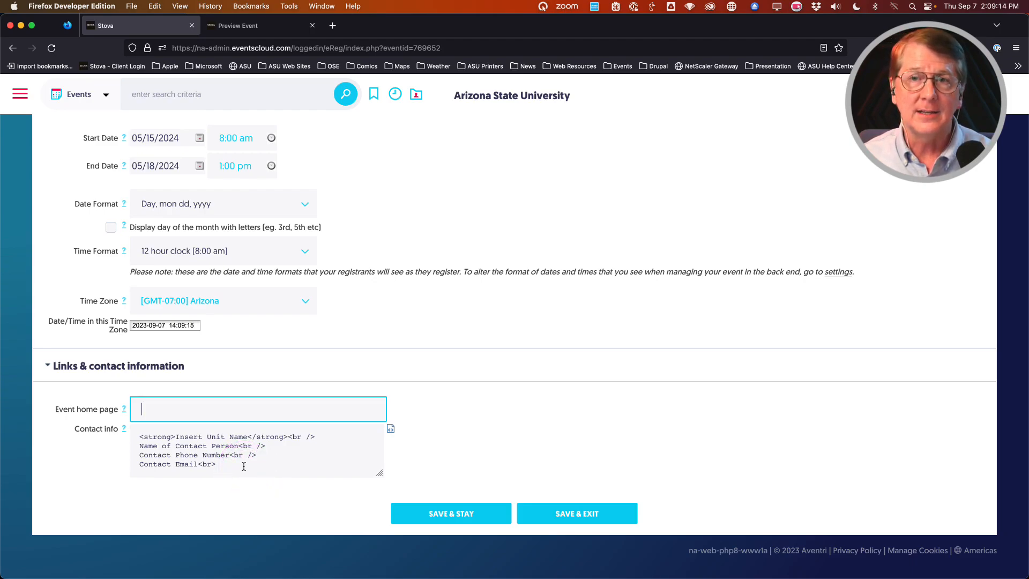
Step: Swap the placeholder contact info for the pasted College of Really Cool Ideas markup, checked in the rich editor
{"action": "left_click_drag", "start_coordinate": [244, 467], "coordinate": [131, 436]}
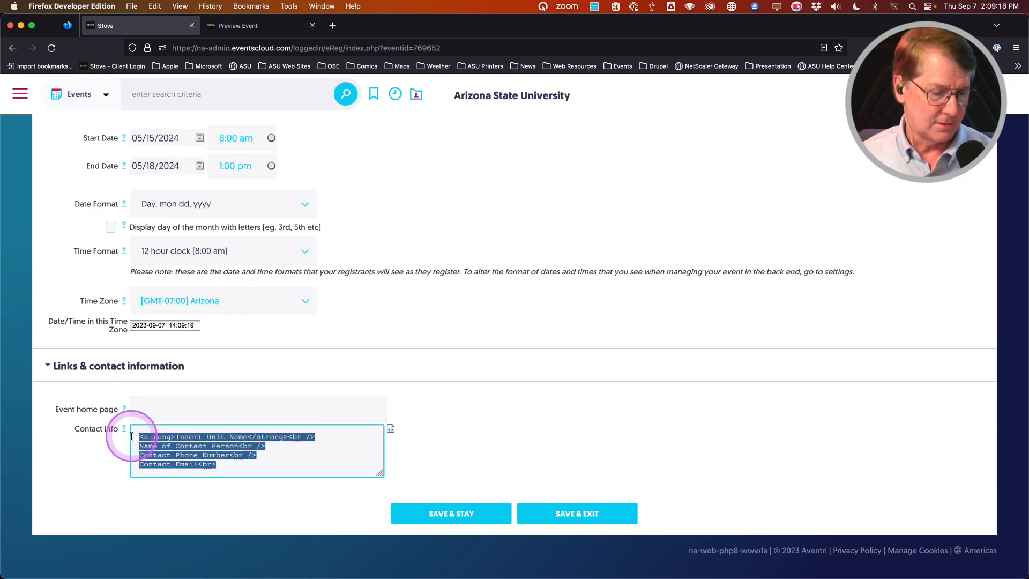
{"action": "key", "text": "BackSpace"}
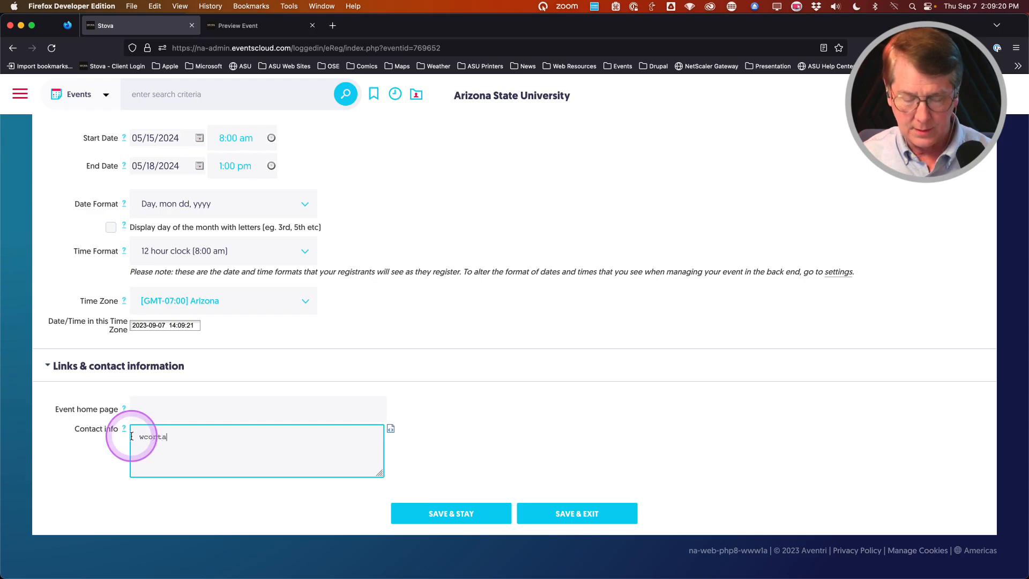
{"action": "key", "text": "cmd+v"}
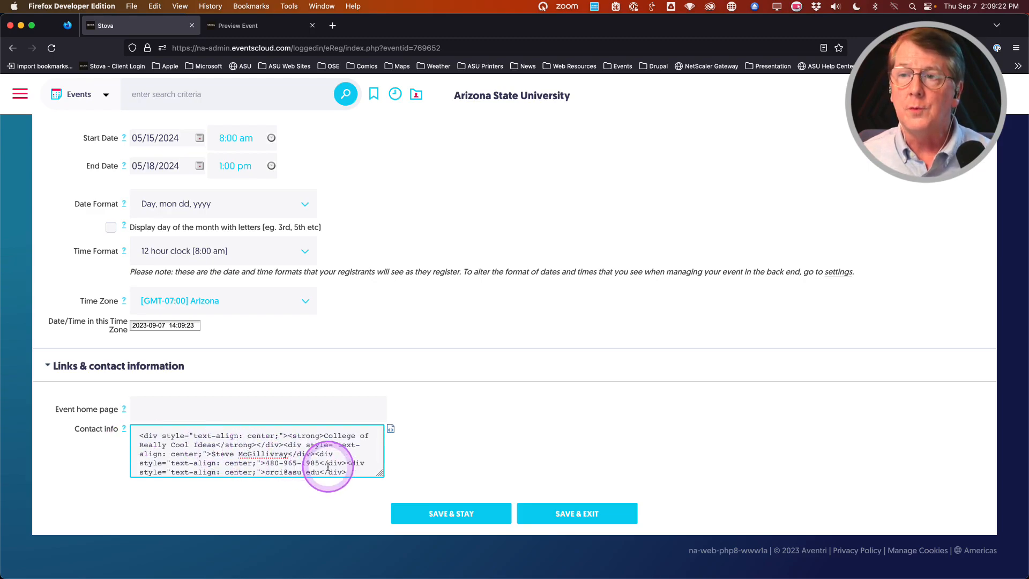
{"action": "left_click", "coordinate": [391, 429]}
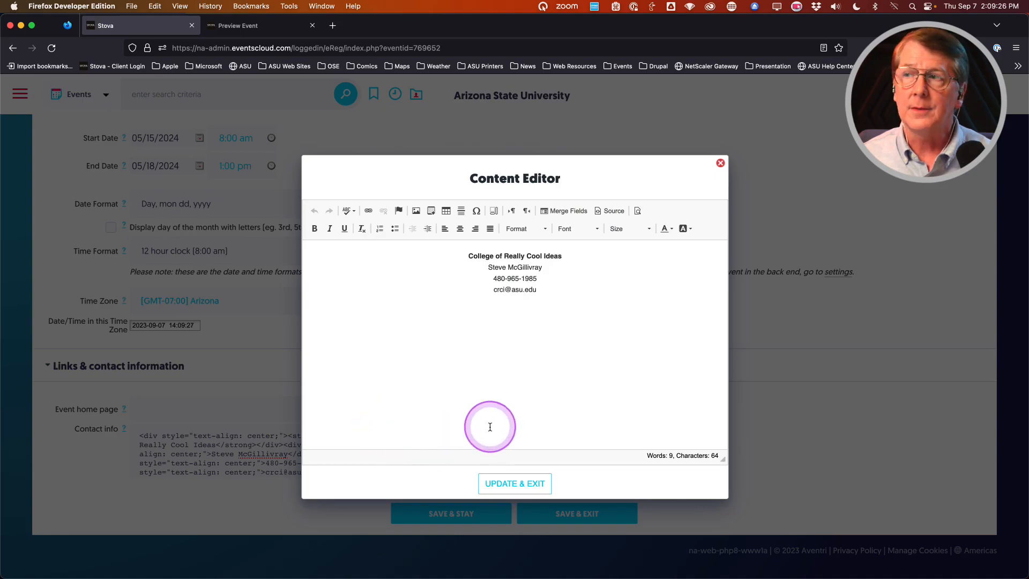
{"action": "left_click", "coordinate": [523, 487]}
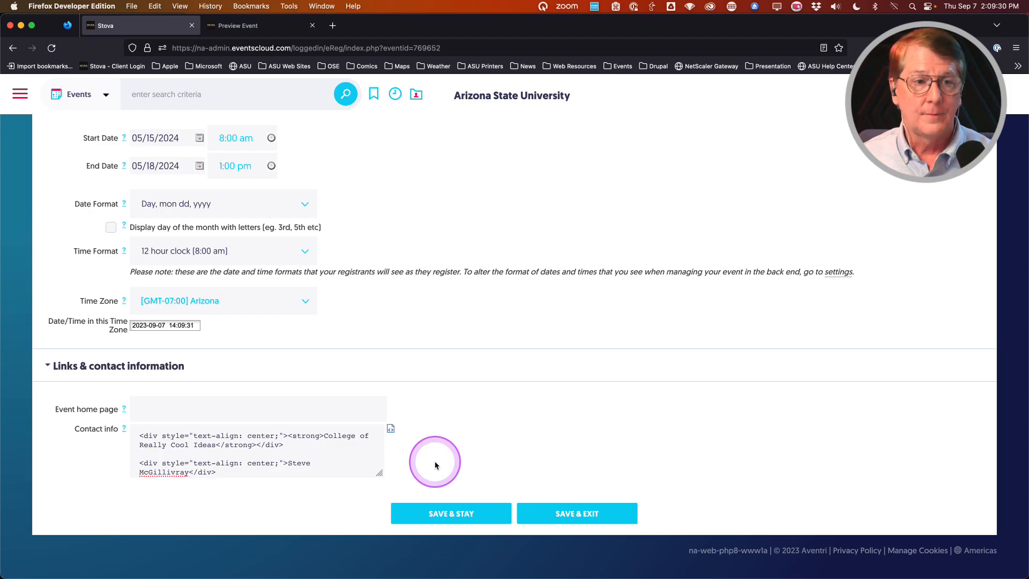
{"action": "scroll", "coordinate": [435, 466], "scroll_direction": "up", "scroll_amount": 15}
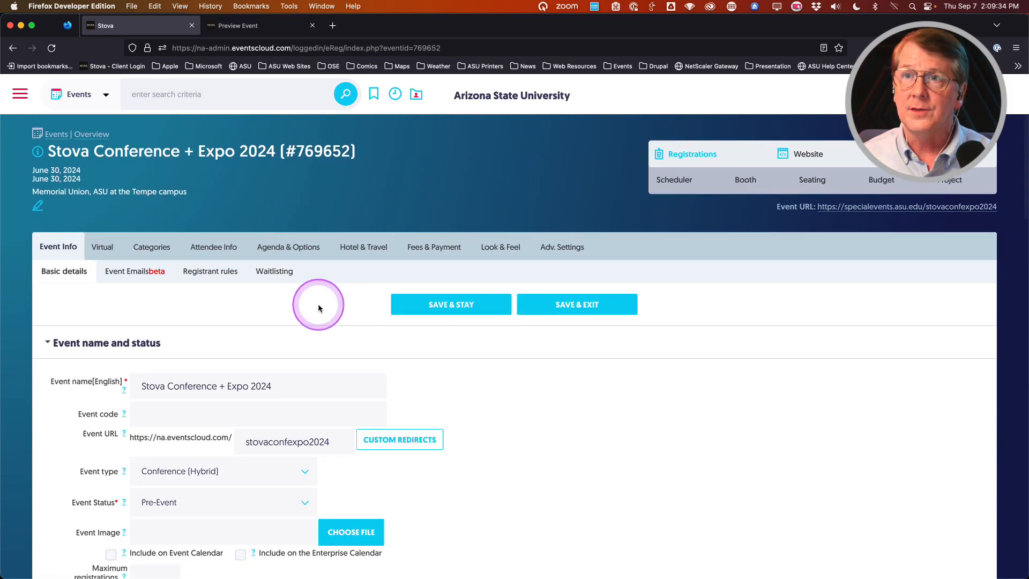
Step: Save the event details with SAVE & STAY
{"action": "left_click", "coordinate": [437, 304]}
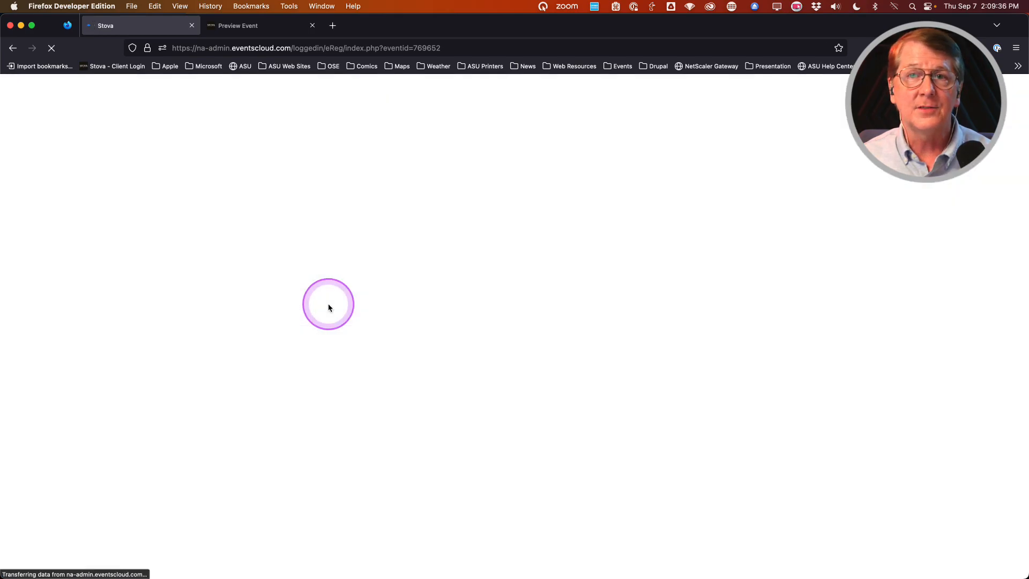
{"action": "scroll", "coordinate": [81, 425], "scroll_direction": "down", "scroll_amount": 7}
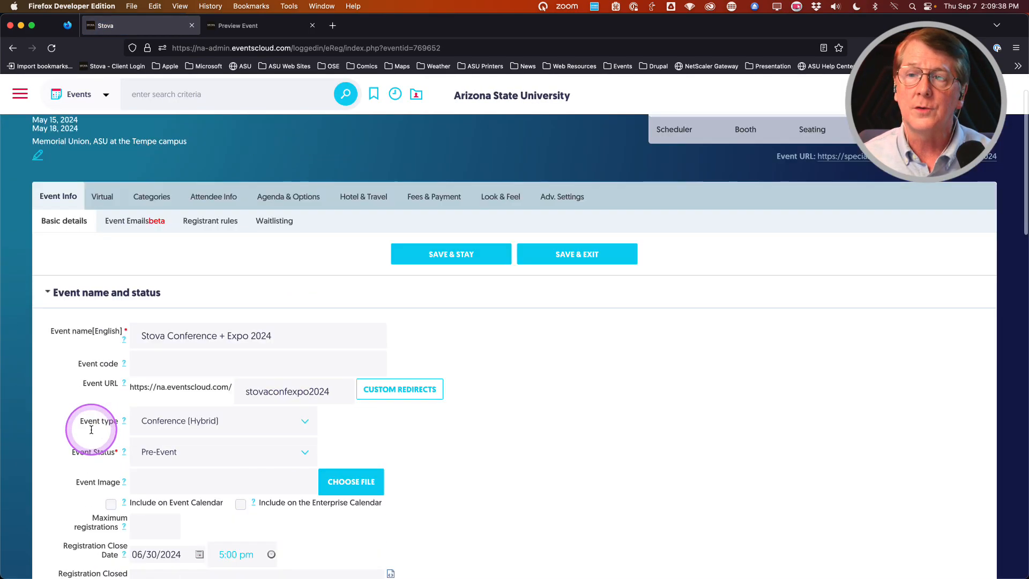
{"action": "scroll", "coordinate": [64, 441], "scroll_direction": "up", "scroll_amount": 2}
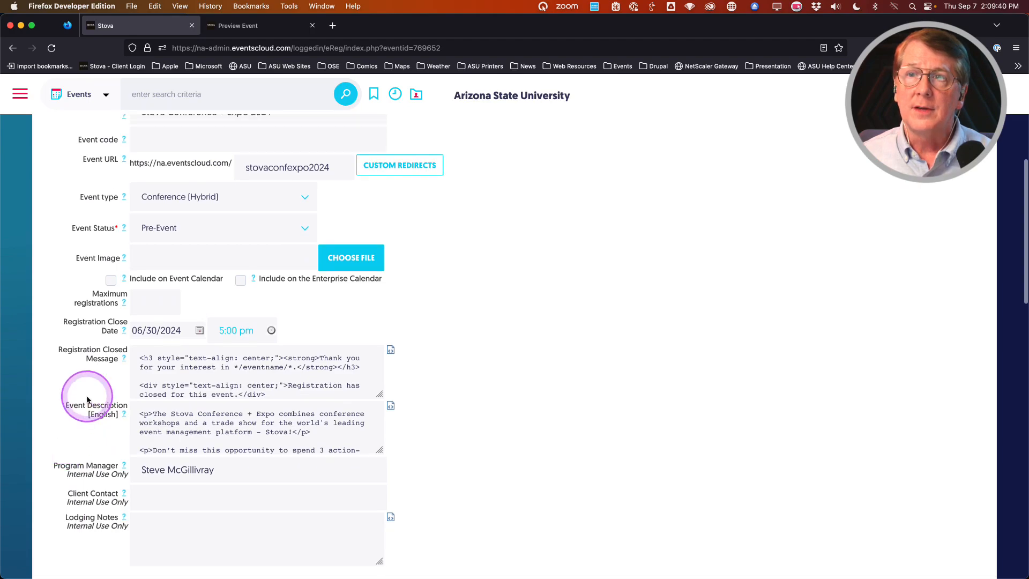
Step: Set registration to close on 05/14/2024 at 11:45 pm and save
{"action": "left_click", "coordinate": [201, 332]}
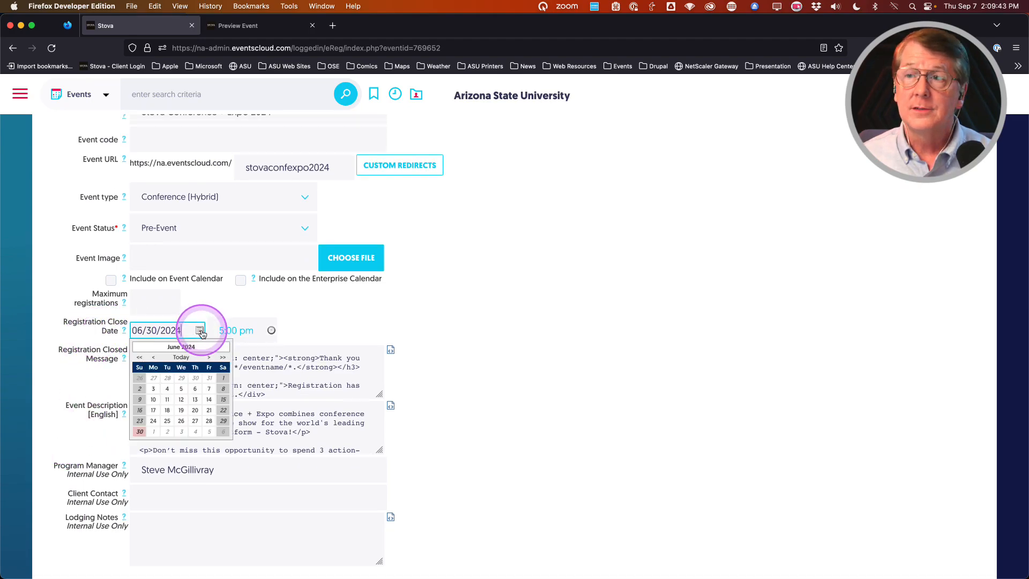
{"action": "left_click", "coordinate": [153, 357]}
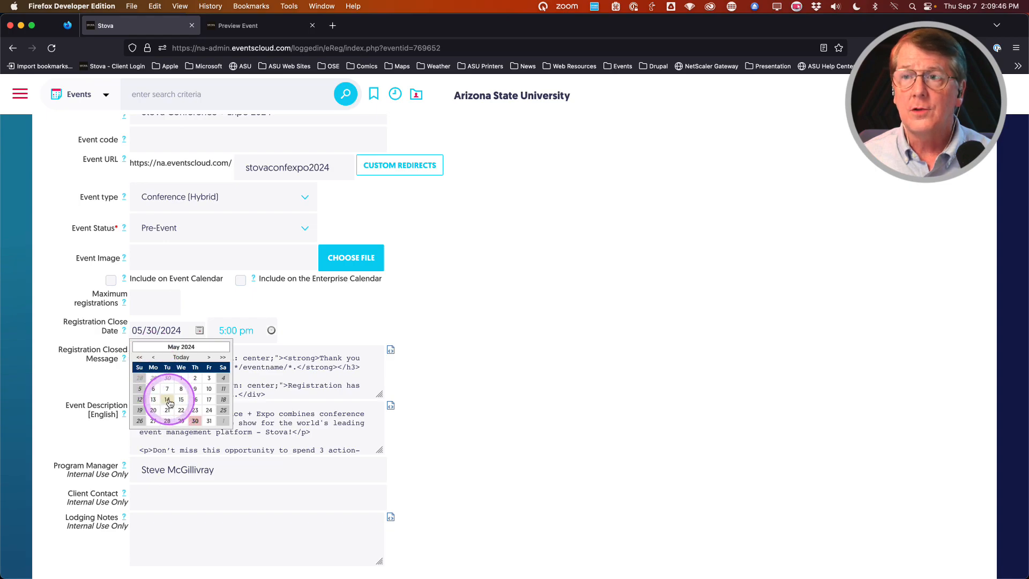
{"action": "left_click", "coordinate": [167, 400]}
{"action": "left_click", "coordinate": [241, 330]}
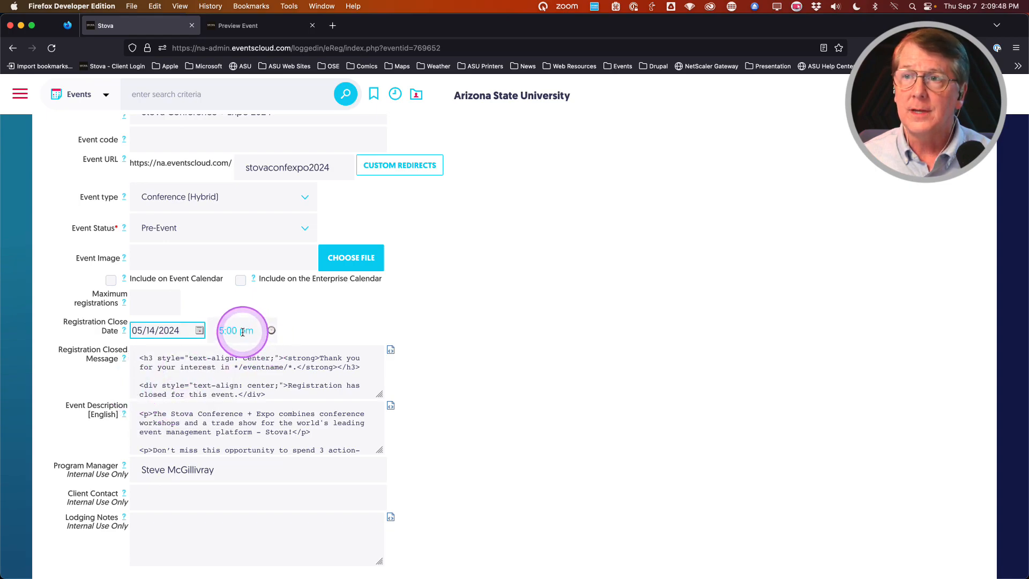
{"action": "scroll", "coordinate": [249, 407], "scroll_direction": "down", "scroll_amount": 10}
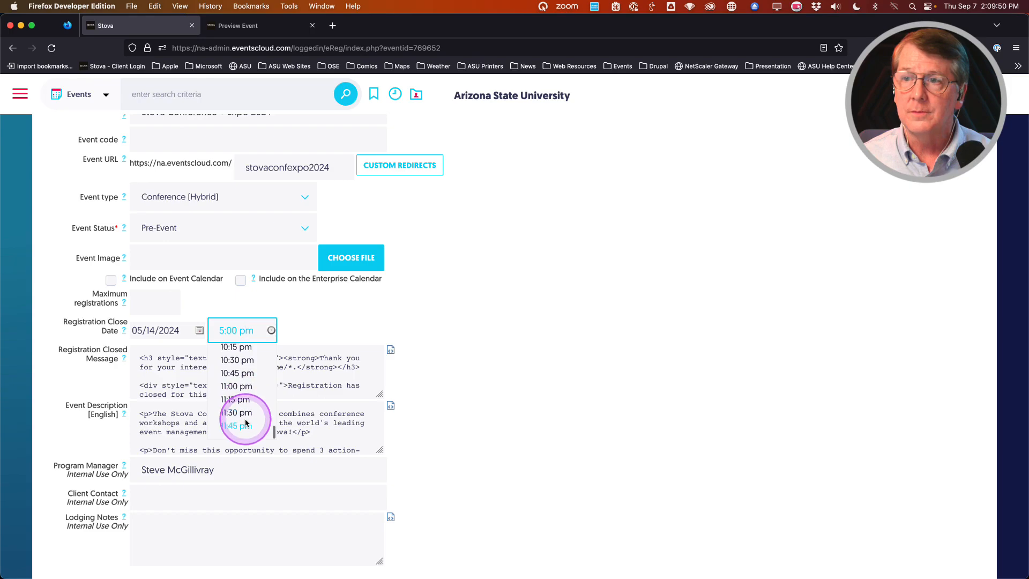
{"action": "left_click", "coordinate": [240, 425]}
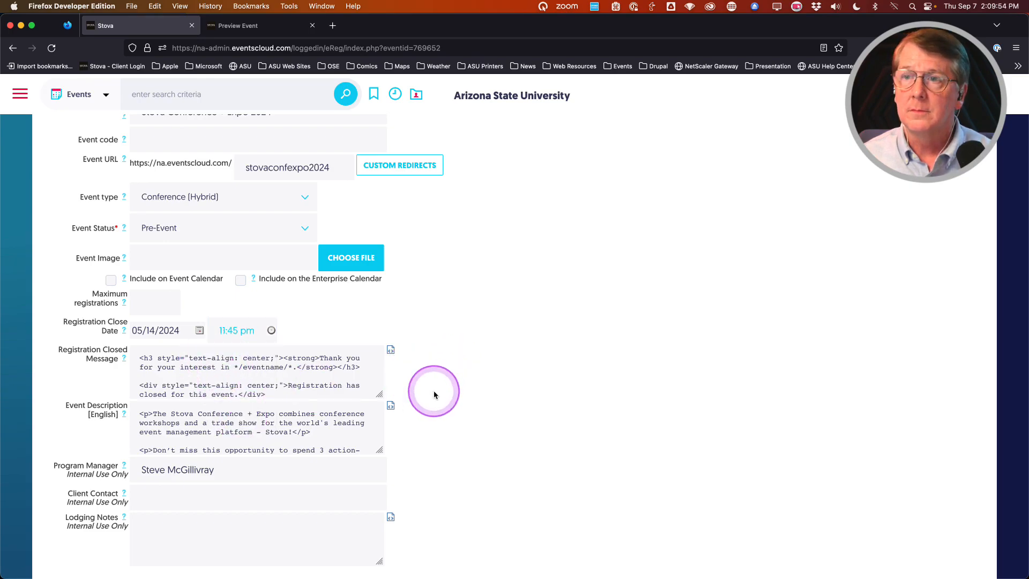
{"action": "scroll", "coordinate": [434, 396], "scroll_direction": "up", "scroll_amount": 10}
{"action": "left_click", "coordinate": [437, 308]}
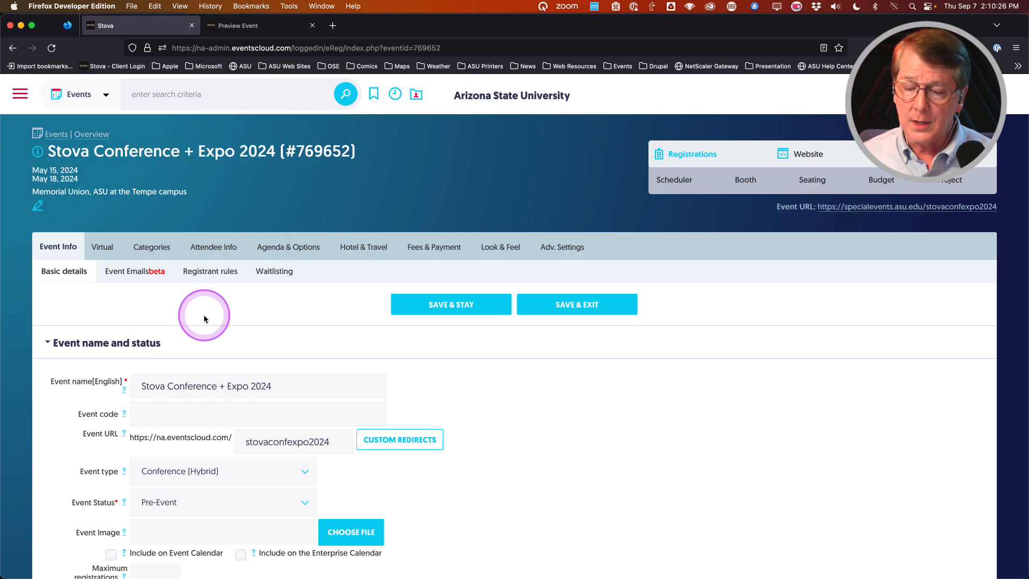
Step: Review the event's Registrant rules, then switch to the registration preview
{"action": "left_click", "coordinate": [213, 278]}
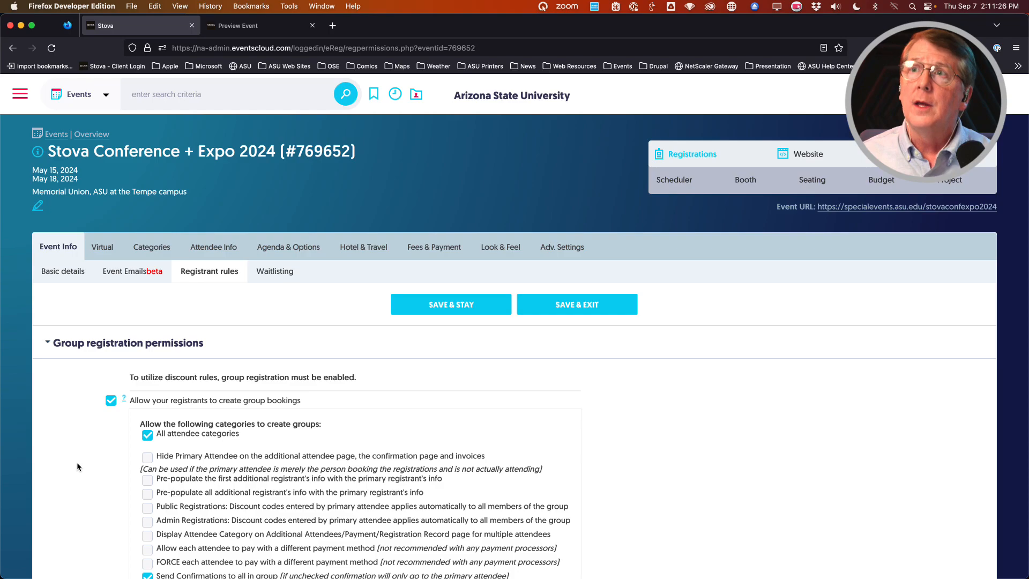
{"action": "left_click", "coordinate": [265, 25]}
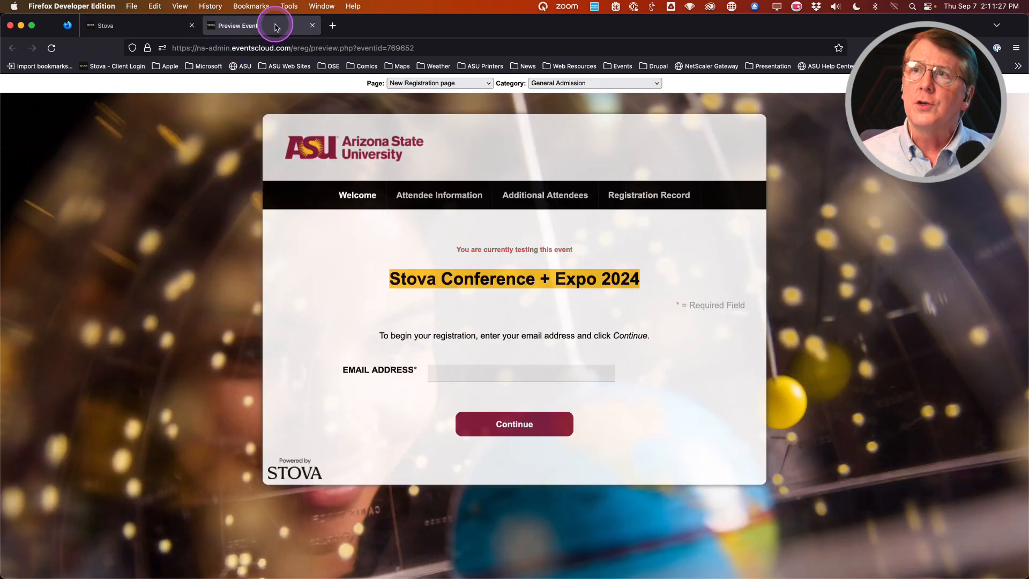
Step: Preview the Select Additional Attendees and Additional Attendees pages, then return to the registrant rules
{"action": "left_click", "coordinate": [475, 86]}
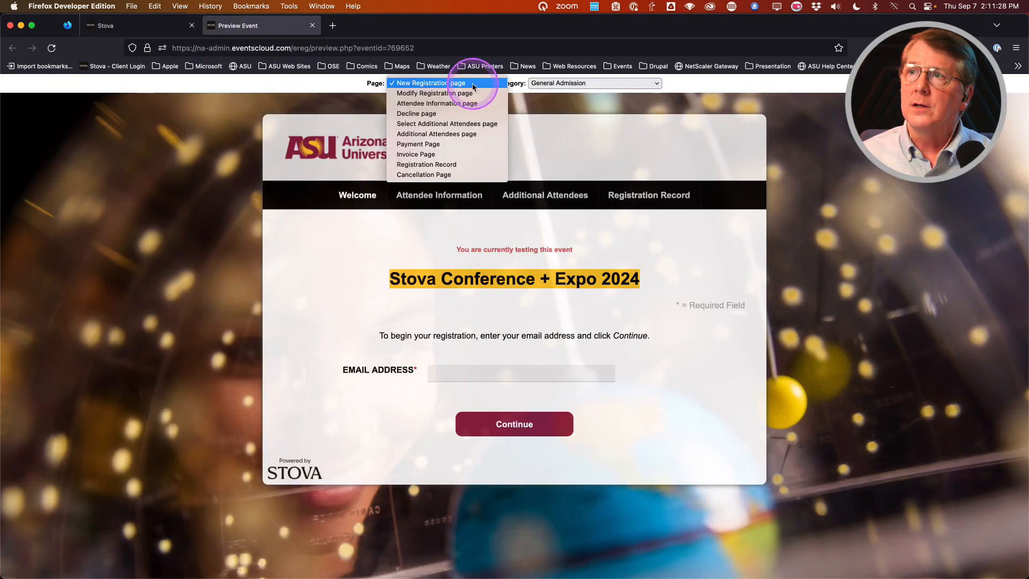
{"action": "left_click", "coordinate": [455, 125]}
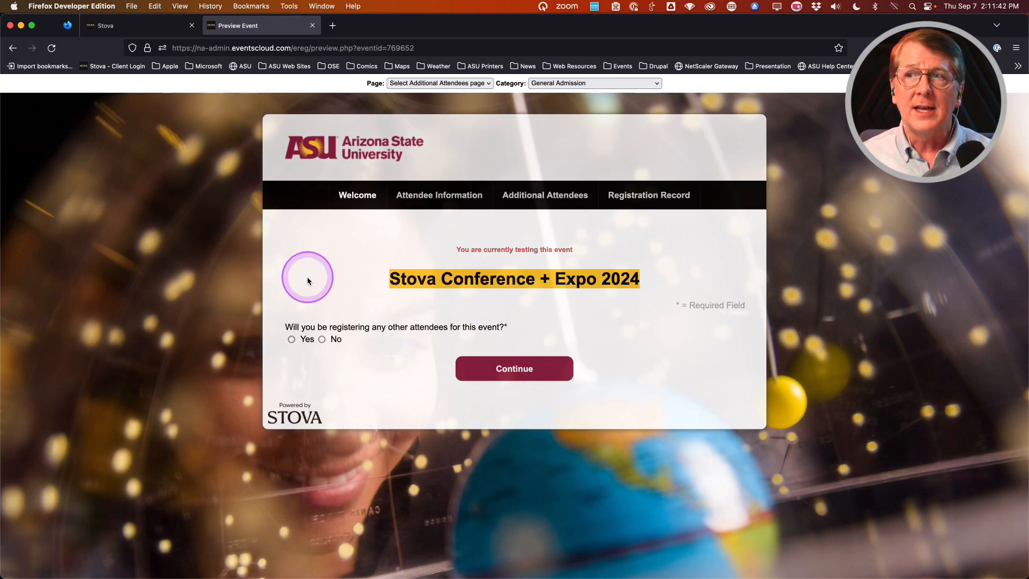
{"action": "left_click", "coordinate": [439, 83]}
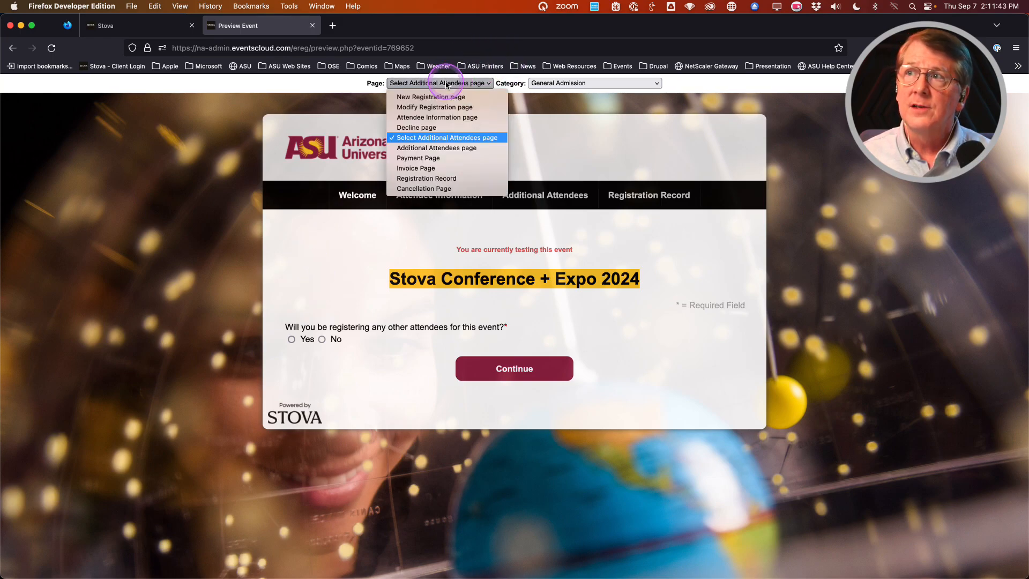
{"action": "left_click", "coordinate": [446, 148]}
{"action": "scroll", "coordinate": [311, 295], "scroll_direction": "down", "scroll_amount": 3}
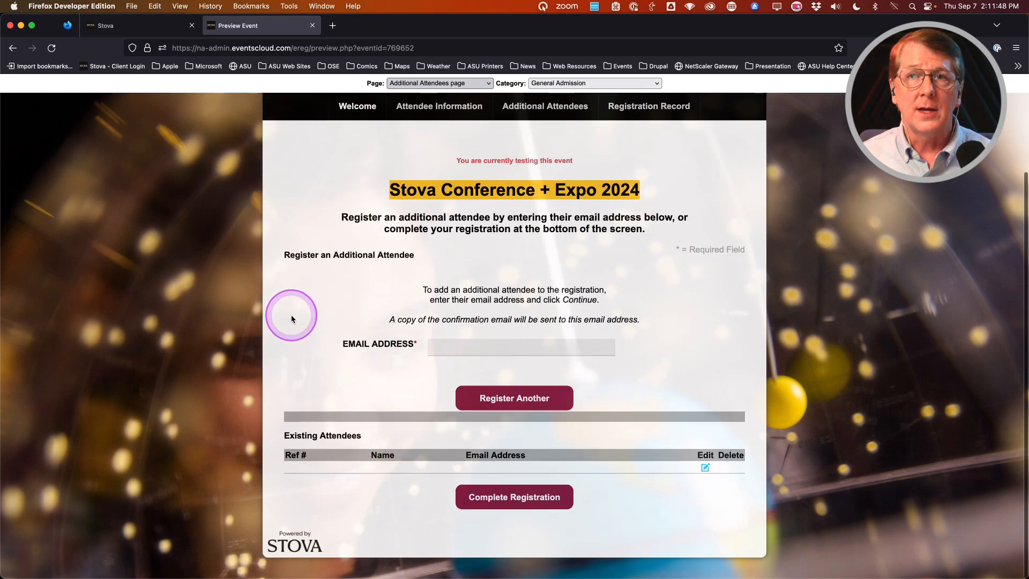
{"action": "left_click", "coordinate": [466, 348]}
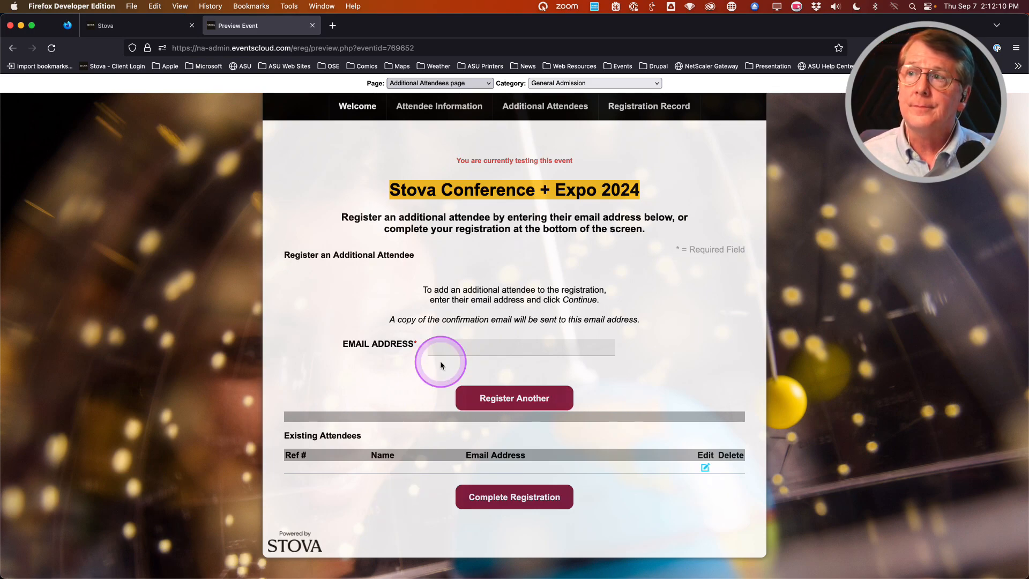
{"action": "left_click", "coordinate": [154, 27]}
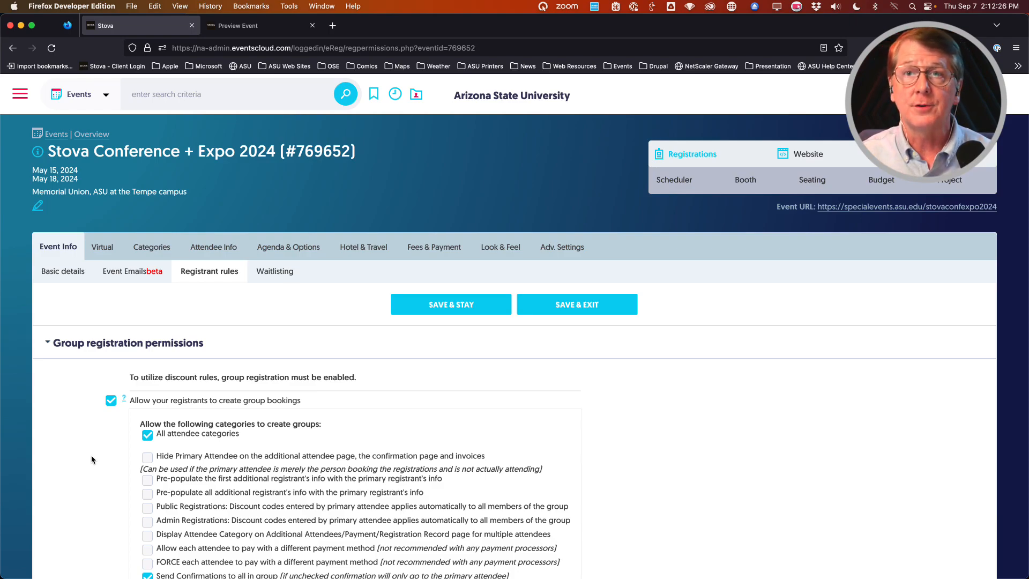
{"action": "scroll", "coordinate": [80, 432], "scroll_direction": "down", "scroll_amount": 4}
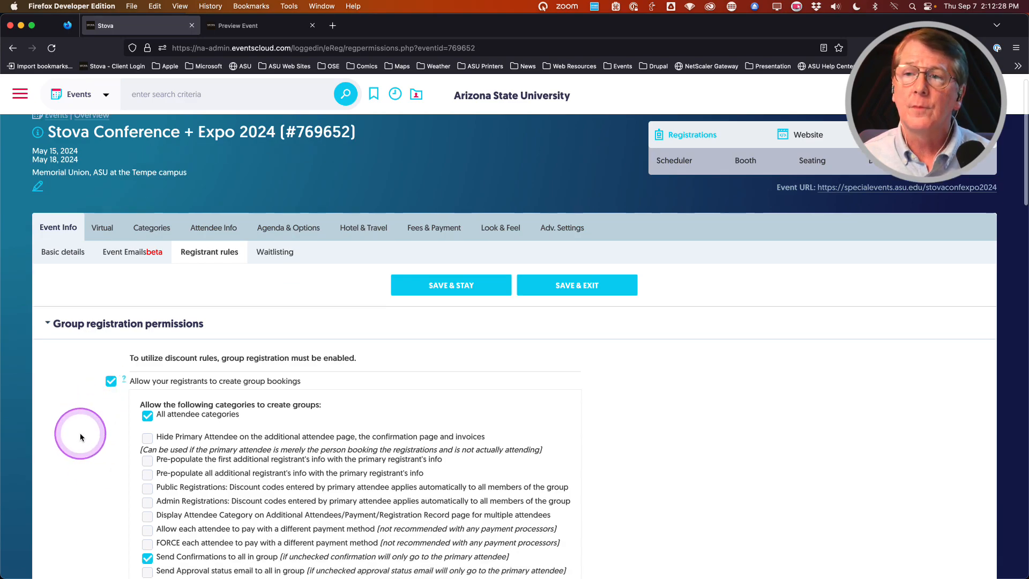
{"action": "scroll", "coordinate": [90, 414], "scroll_direction": "down", "scroll_amount": 1}
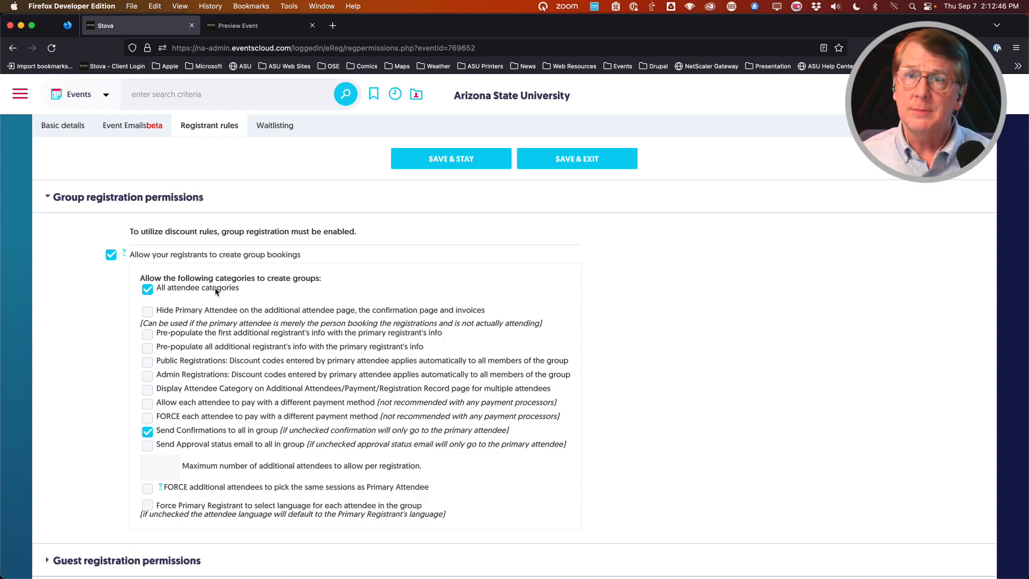
{"action": "left_click", "coordinate": [147, 290]}
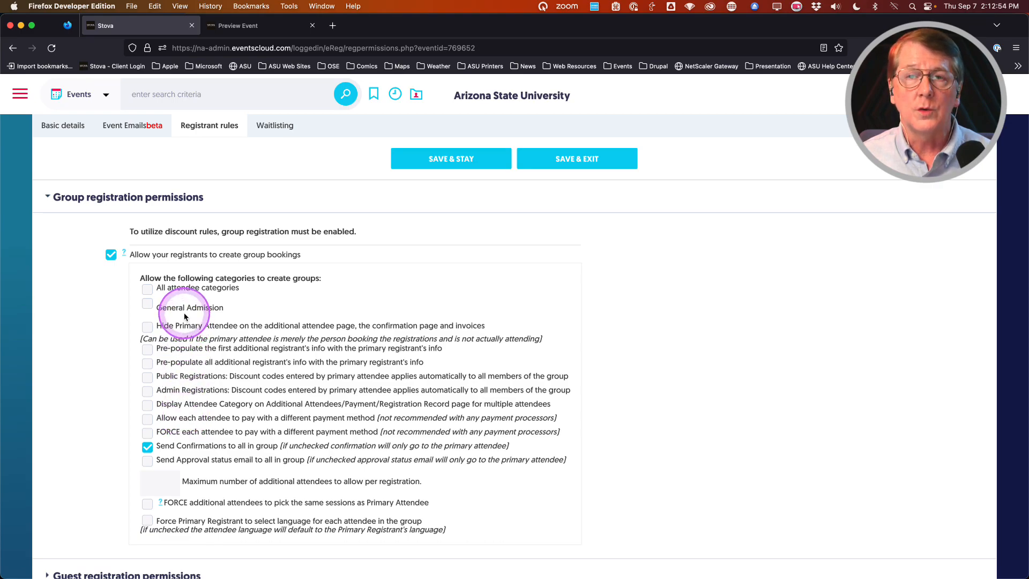
{"action": "left_click", "coordinate": [148, 290]}
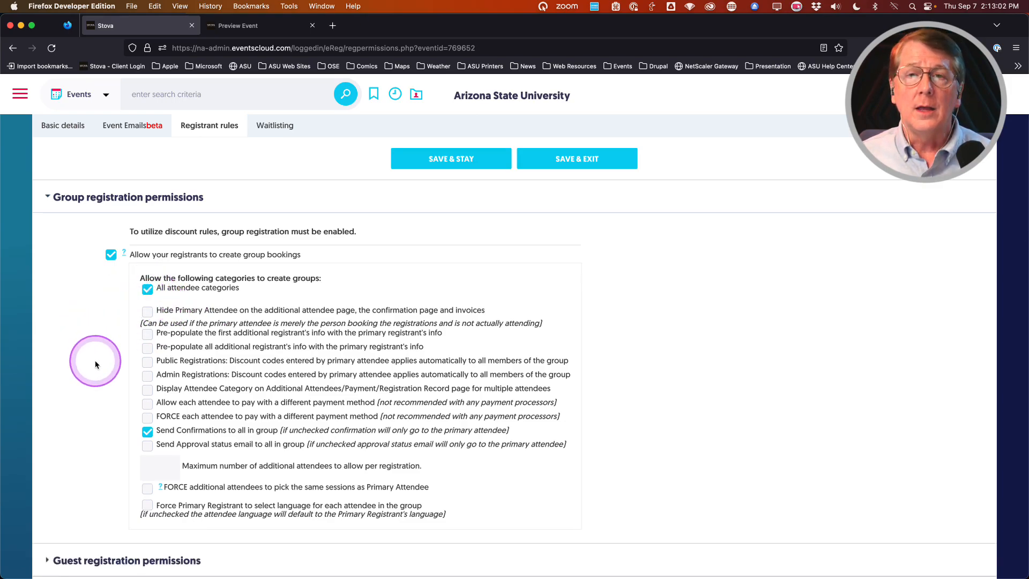
{"action": "scroll", "coordinate": [95, 360], "scroll_direction": "down", "scroll_amount": 1}
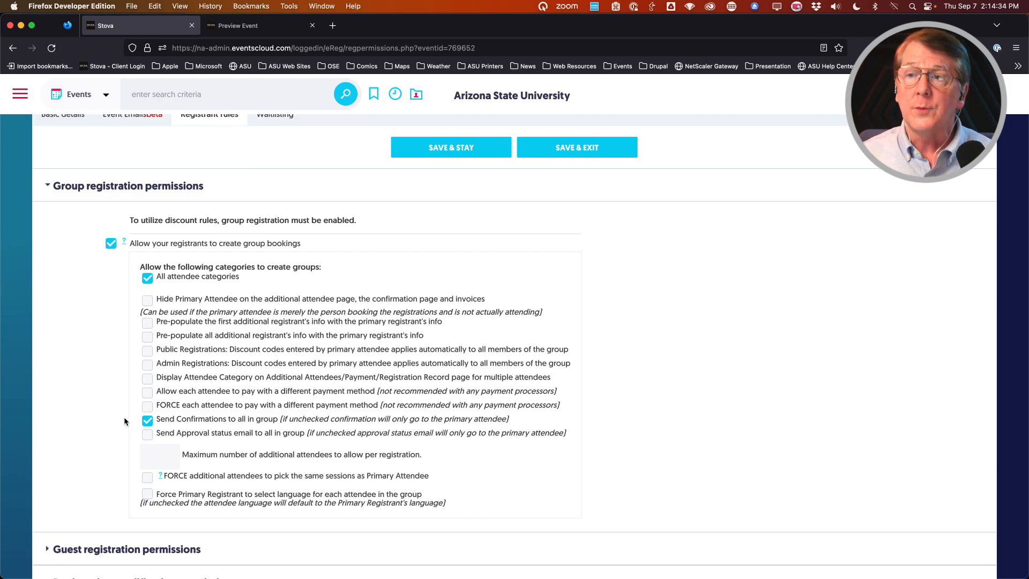
{"action": "left_click", "coordinate": [114, 417]}
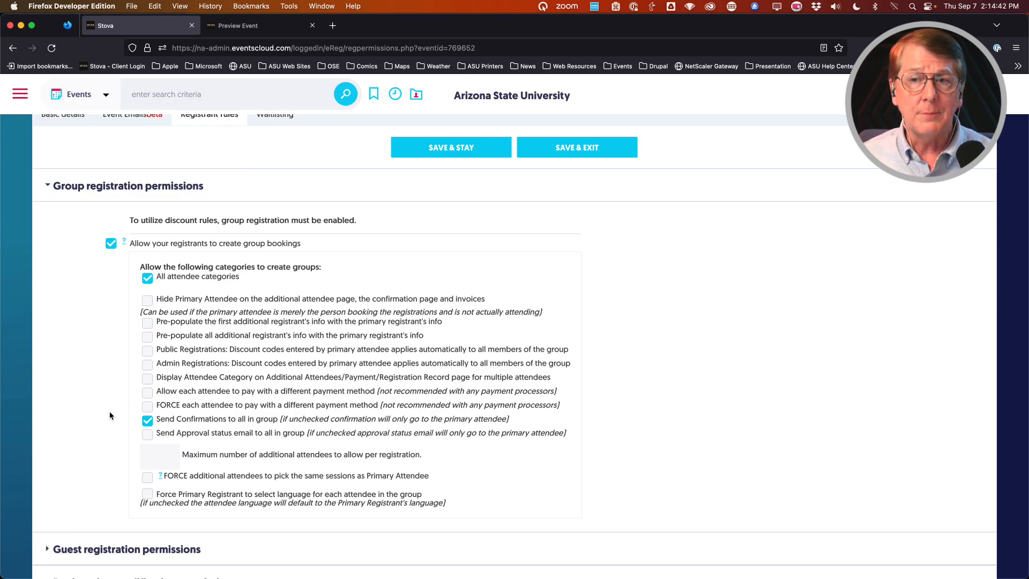
{"action": "key", "text": "ctrl+alt+m"}
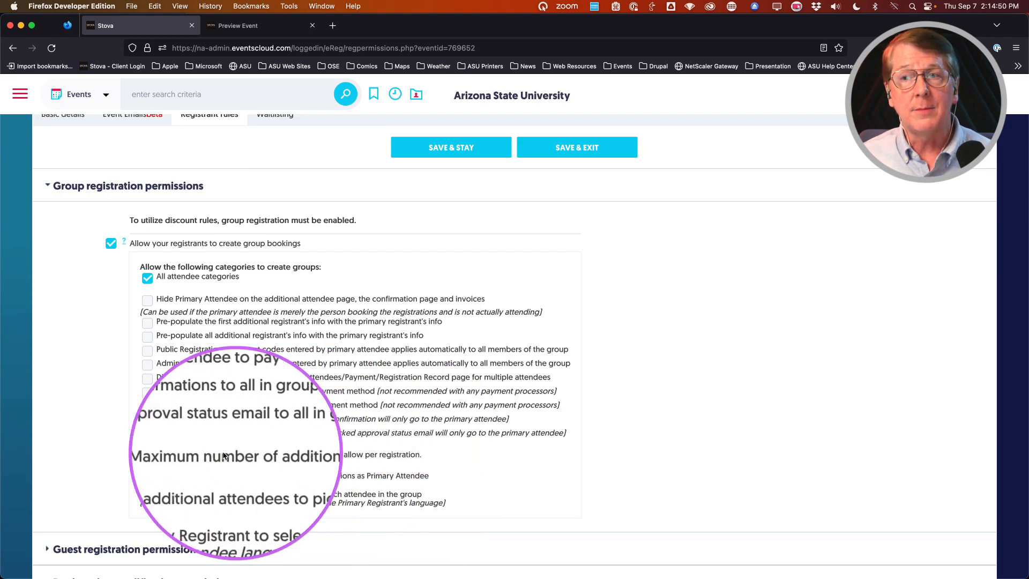
{"action": "key", "text": "ctrl+alt+m"}
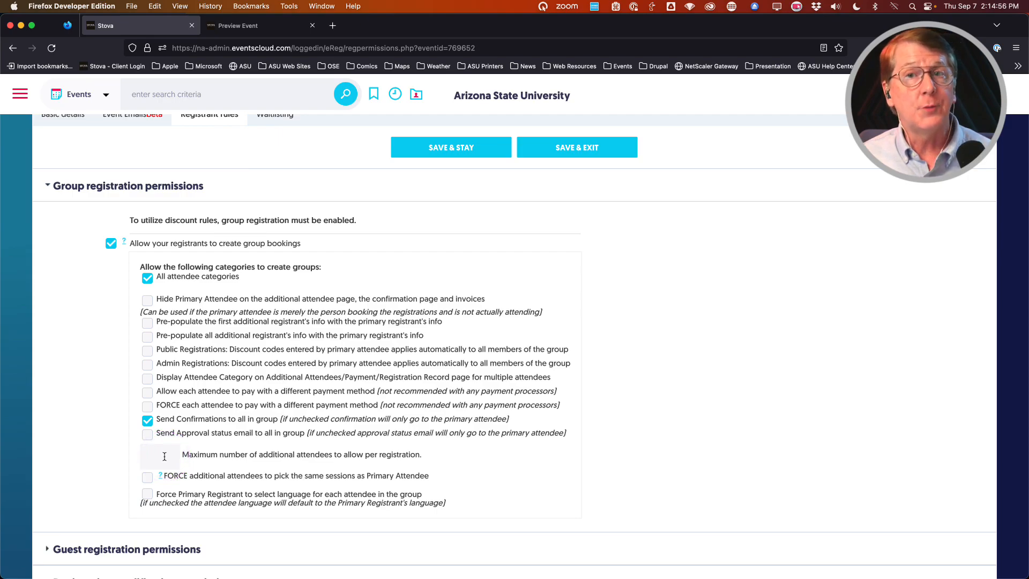
{"action": "left_click", "coordinate": [164, 456]}
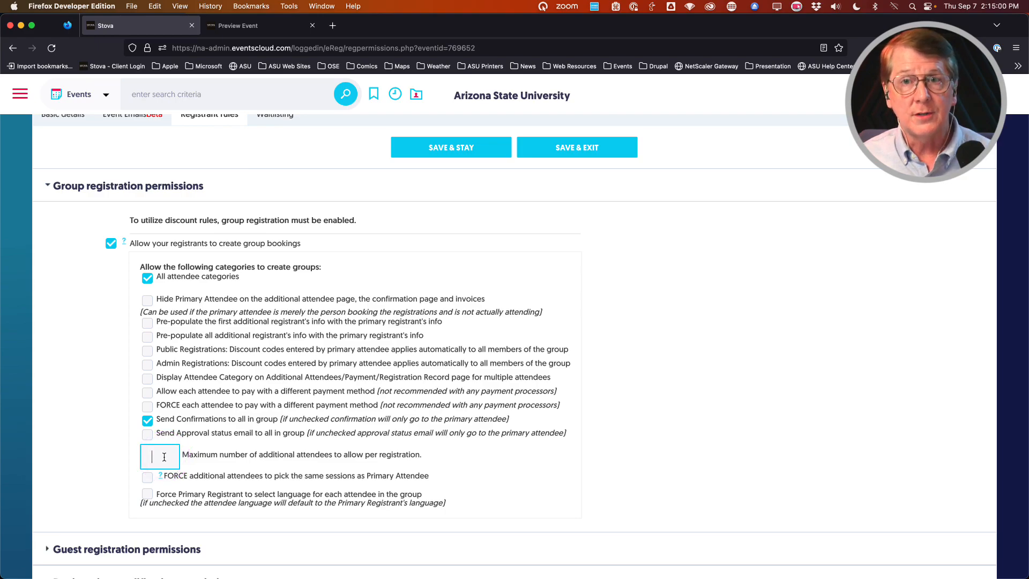
{"action": "left_click", "coordinate": [282, 463]}
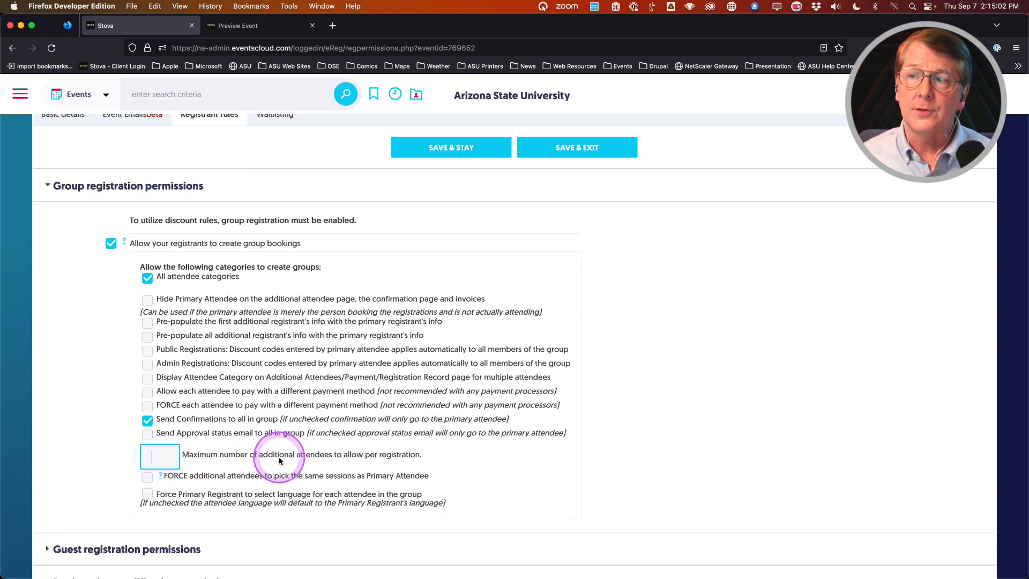
{"action": "type", "text": "1"}
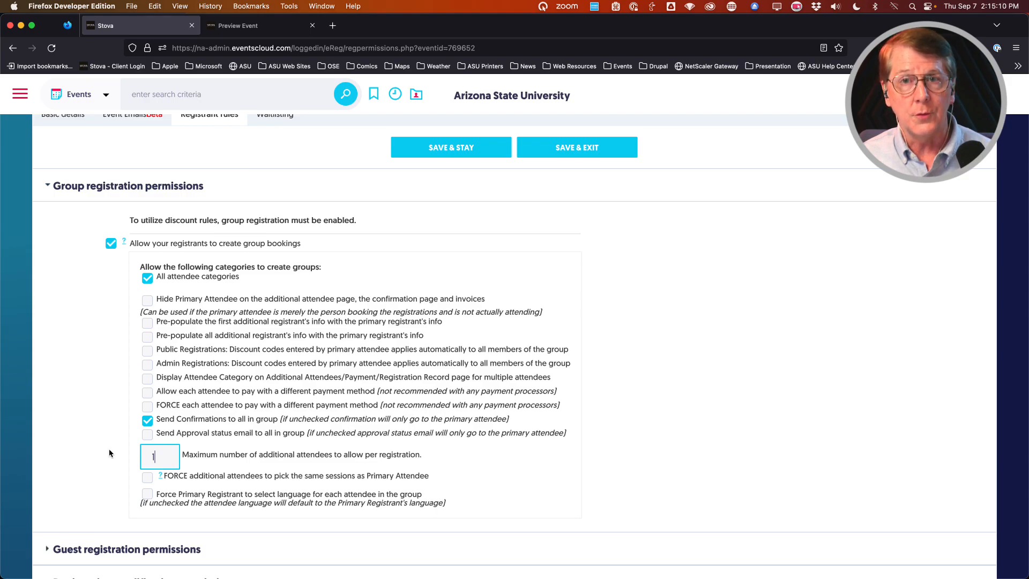
{"action": "key", "text": "BackSpace"}
{"action": "scroll", "coordinate": [115, 453], "scroll_direction": "up", "scroll_amount": 1}
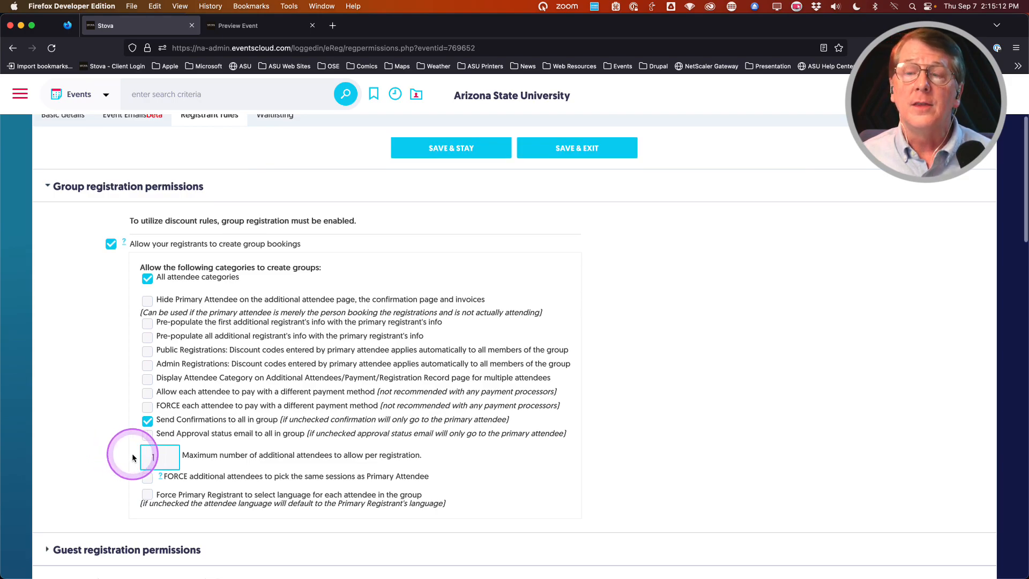
{"action": "type", "text": "1"}
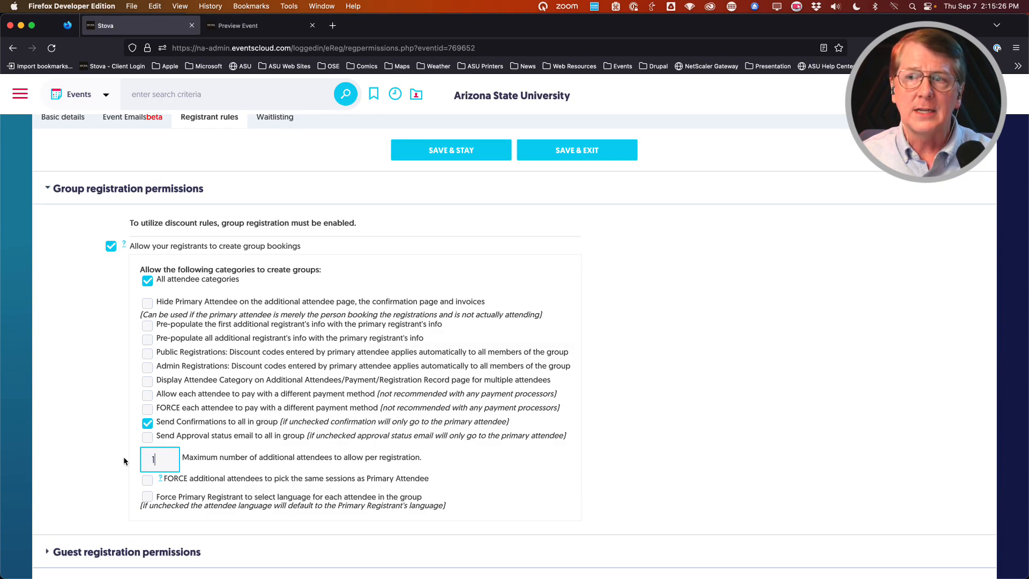
{"action": "left_click", "coordinate": [123, 461]}
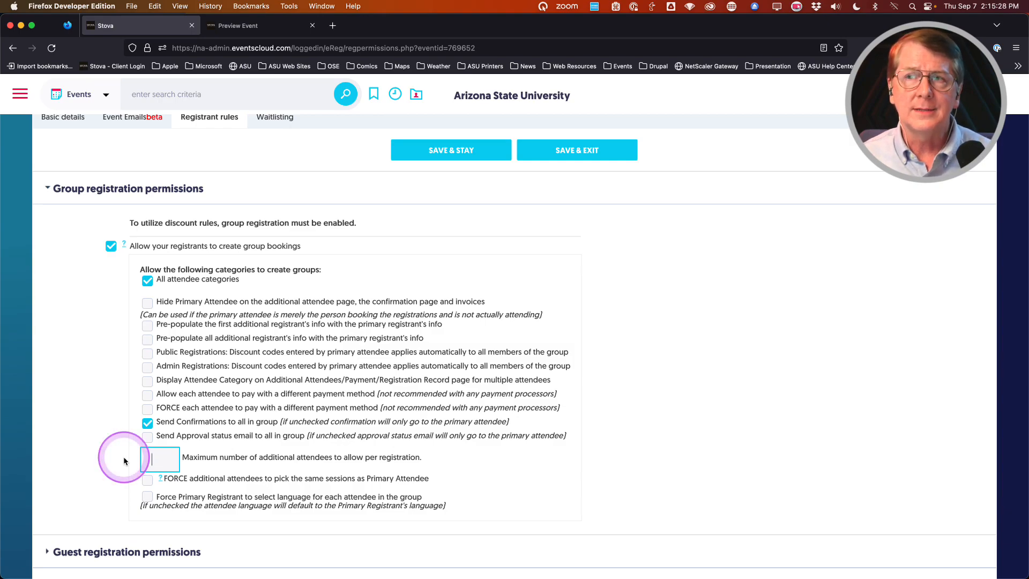
{"action": "scroll", "coordinate": [106, 341], "scroll_direction": "down", "scroll_amount": 3}
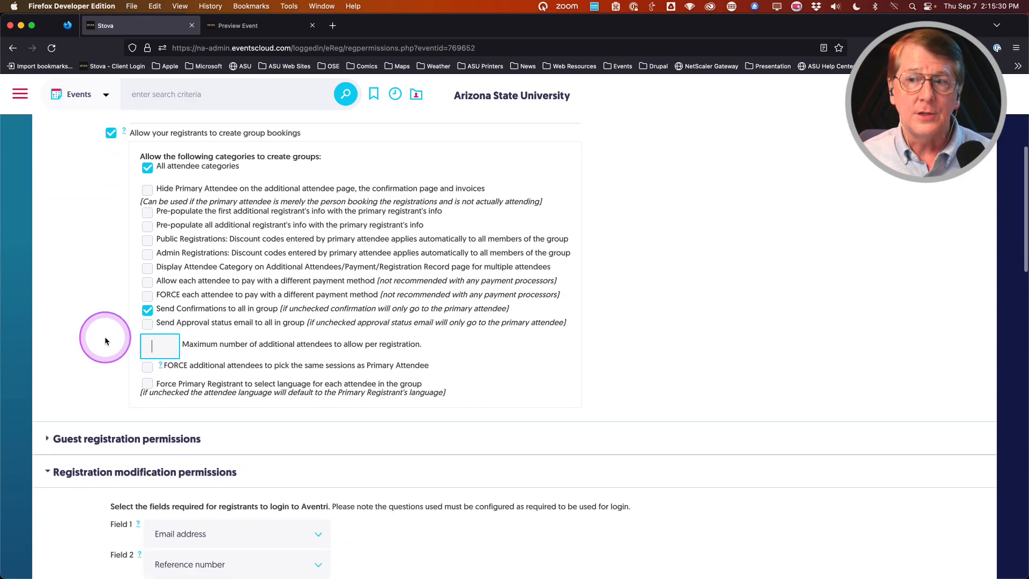
{"action": "scroll", "coordinate": [105, 337], "scroll_direction": "down", "scroll_amount": 1}
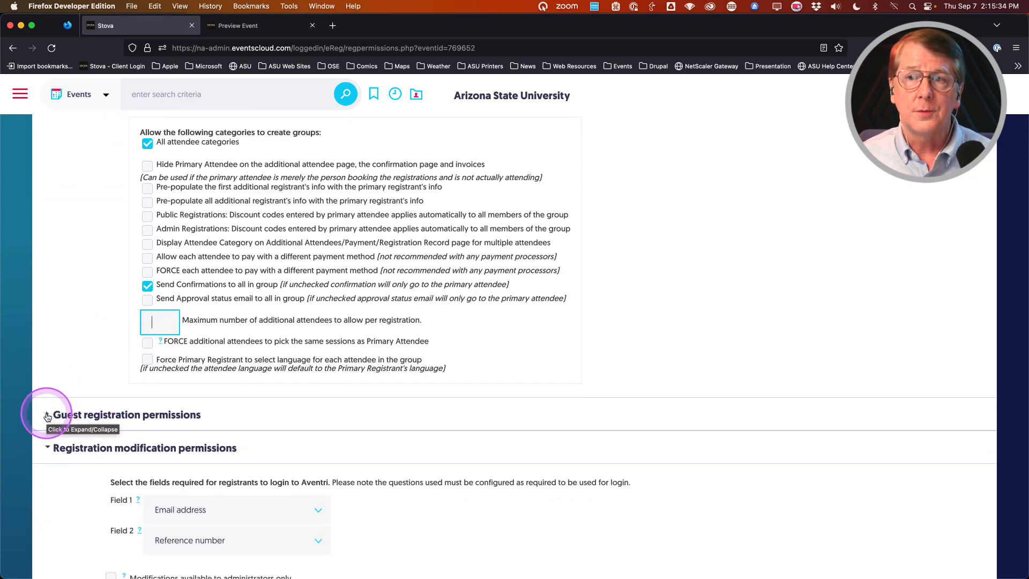
{"action": "scroll", "coordinate": [80, 343], "scroll_direction": "up", "scroll_amount": 4}
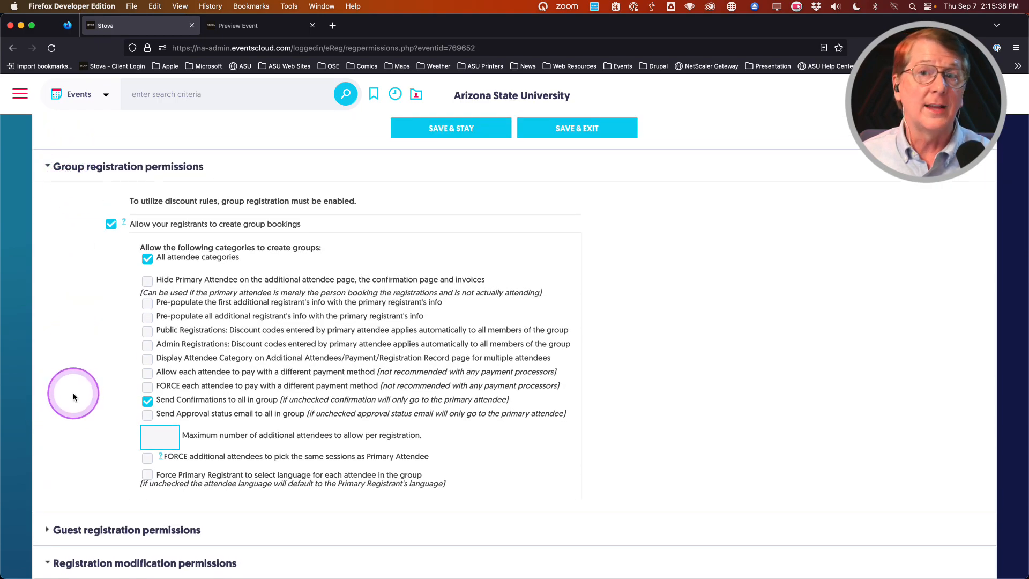
{"action": "scroll", "coordinate": [74, 396], "scroll_direction": "down", "scroll_amount": 1}
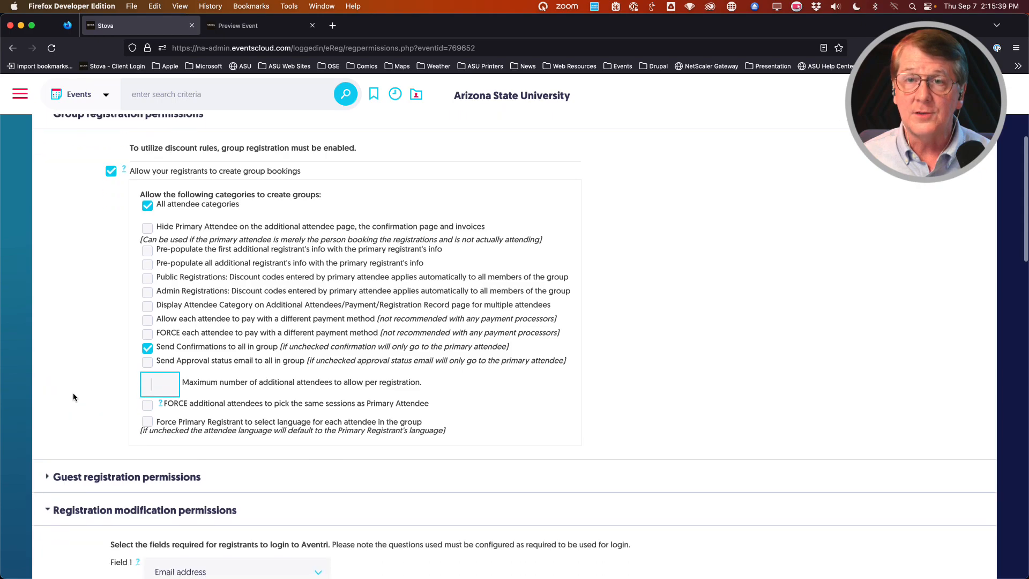
Step: Tick 'Allow registrants to register a guest', then cancel the warning so guests stay disabled
{"action": "left_click", "coordinate": [47, 477]}
{"action": "scroll", "coordinate": [64, 397], "scroll_direction": "down", "scroll_amount": 2}
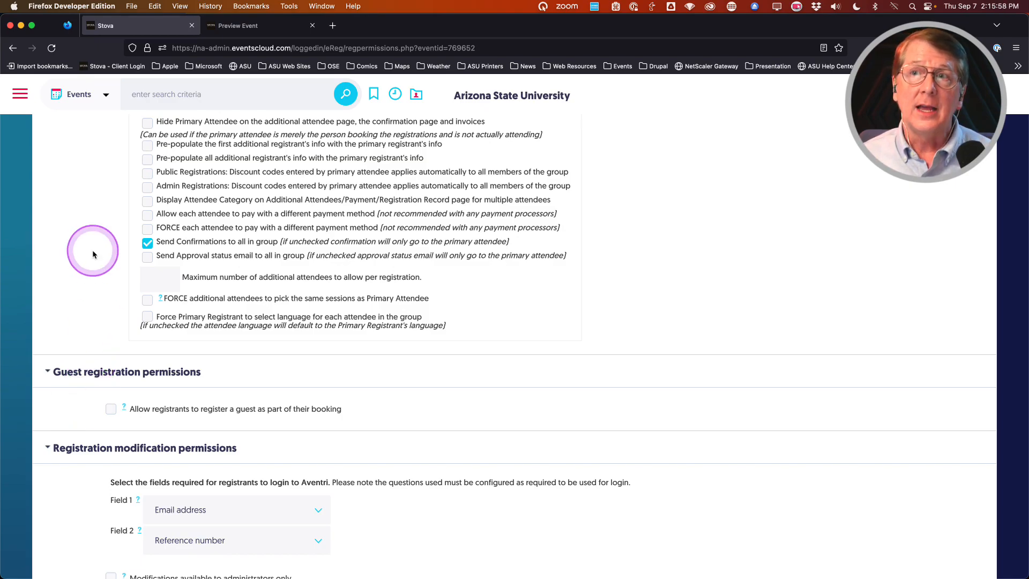
{"action": "scroll", "coordinate": [92, 250], "scroll_direction": "up", "scroll_amount": 3}
{"action": "scroll", "coordinate": [92, 249], "scroll_direction": "down", "scroll_amount": 3}
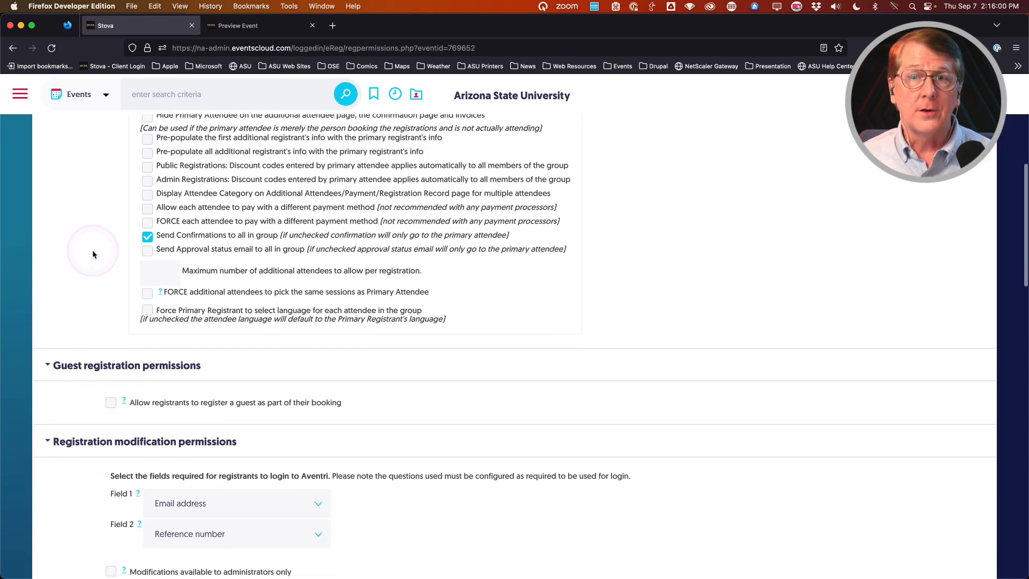
{"action": "left_click", "coordinate": [113, 406]}
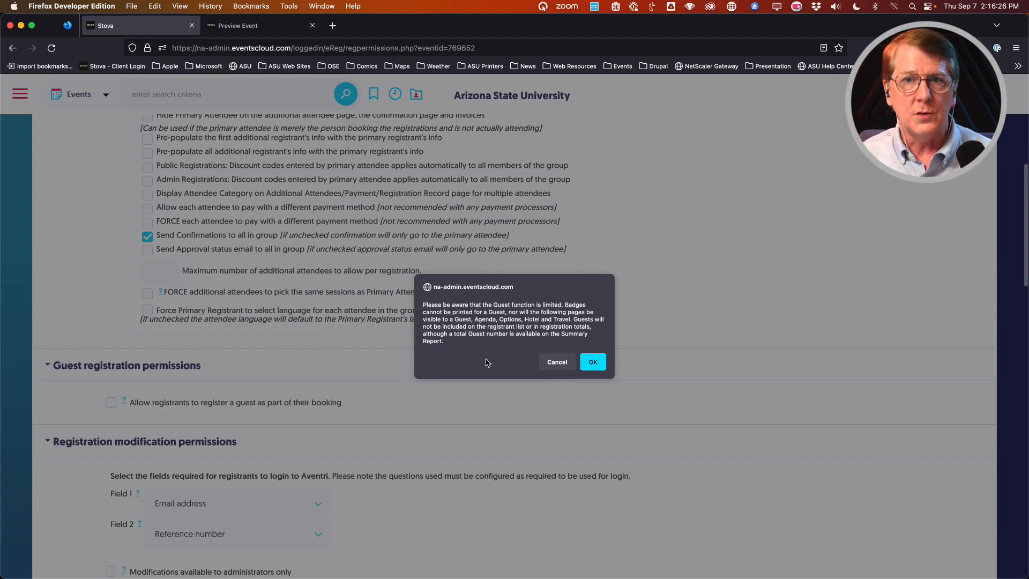
{"action": "left_click", "coordinate": [557, 362]}
{"action": "left_click", "coordinate": [220, 360]}
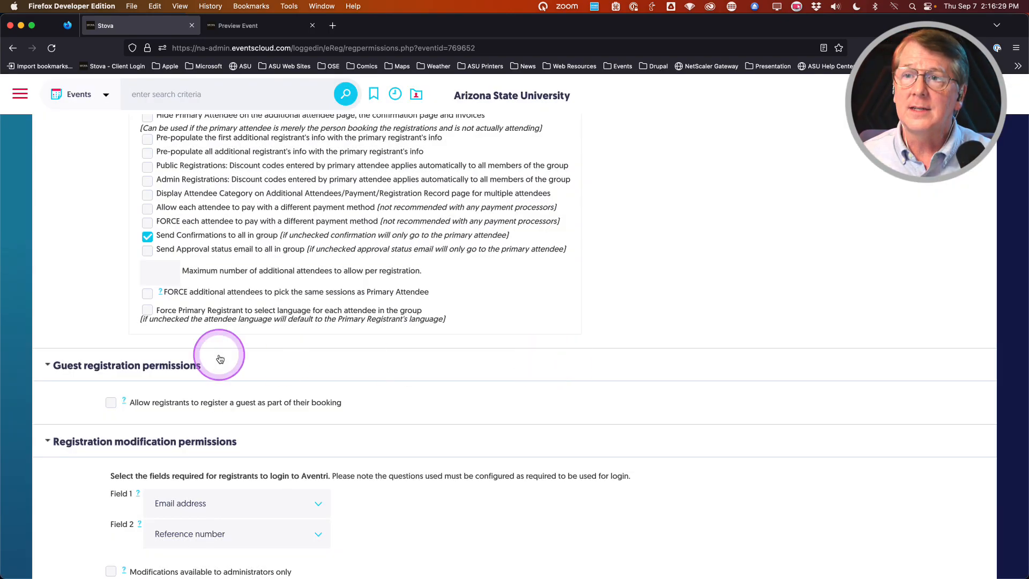
Step: Collapse Guest registration permissions and scroll down to Registration modification permissions
{"action": "left_click", "coordinate": [50, 365]}
{"action": "scroll", "coordinate": [102, 276], "scroll_direction": "up", "scroll_amount": 5}
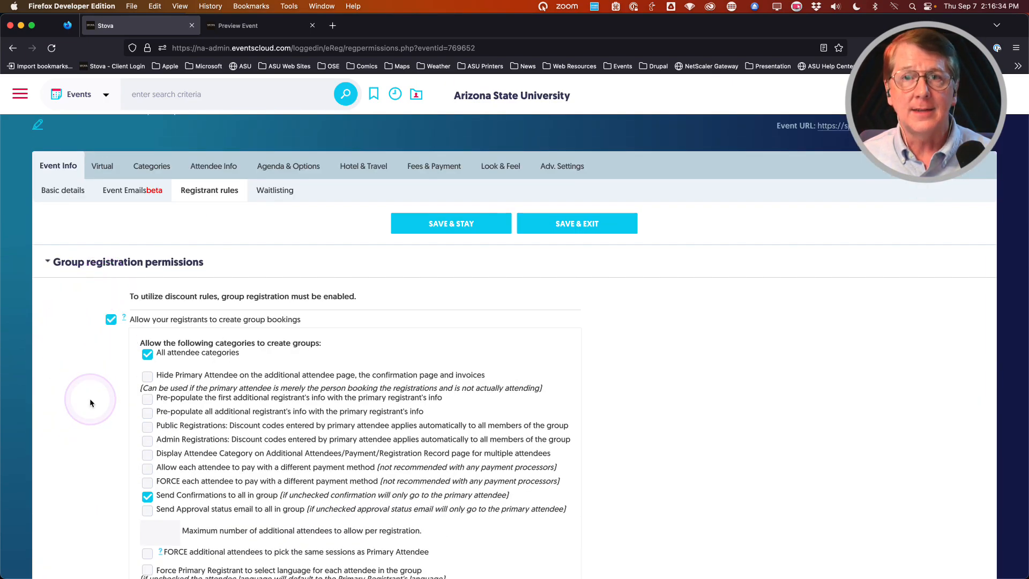
{"action": "scroll", "coordinate": [90, 403], "scroll_direction": "down", "scroll_amount": 1}
{"action": "scroll", "coordinate": [90, 403], "scroll_direction": "down", "scroll_amount": 4}
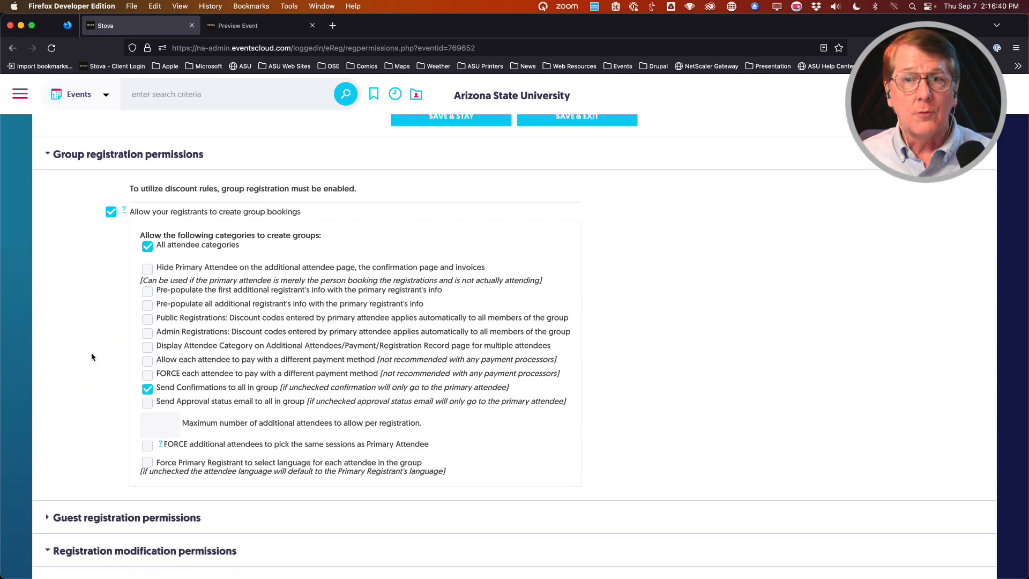
{"action": "scroll", "coordinate": [68, 383], "scroll_direction": "down", "scroll_amount": 9}
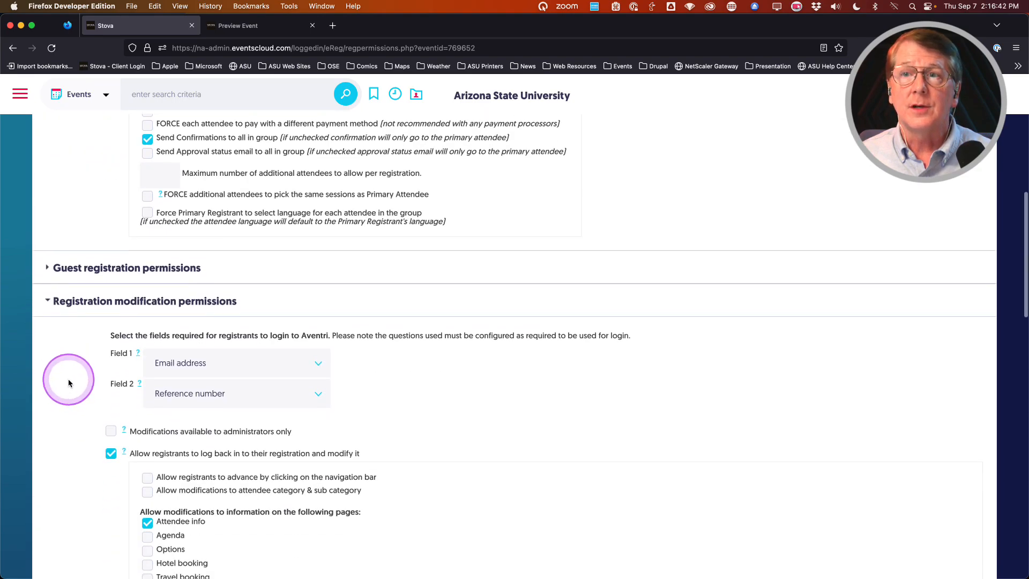
{"action": "scroll", "coordinate": [69, 383], "scroll_direction": "down", "scroll_amount": 2}
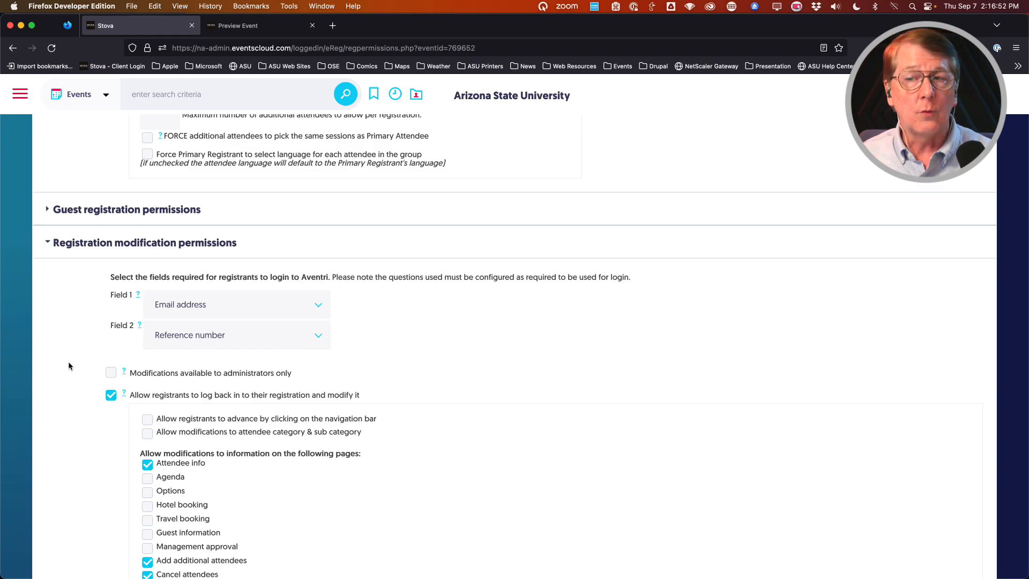
{"action": "scroll", "coordinate": [69, 361], "scroll_direction": "down", "scroll_amount": 2}
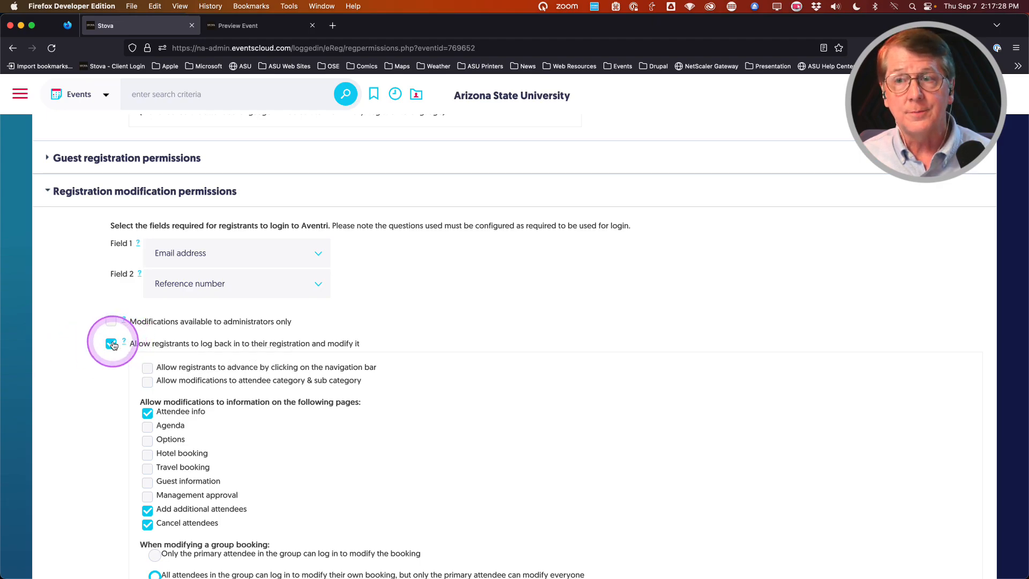
{"action": "scroll", "coordinate": [87, 372], "scroll_direction": "down", "scroll_amount": 2}
{"action": "scroll", "coordinate": [88, 372], "scroll_direction": "down", "scroll_amount": 2}
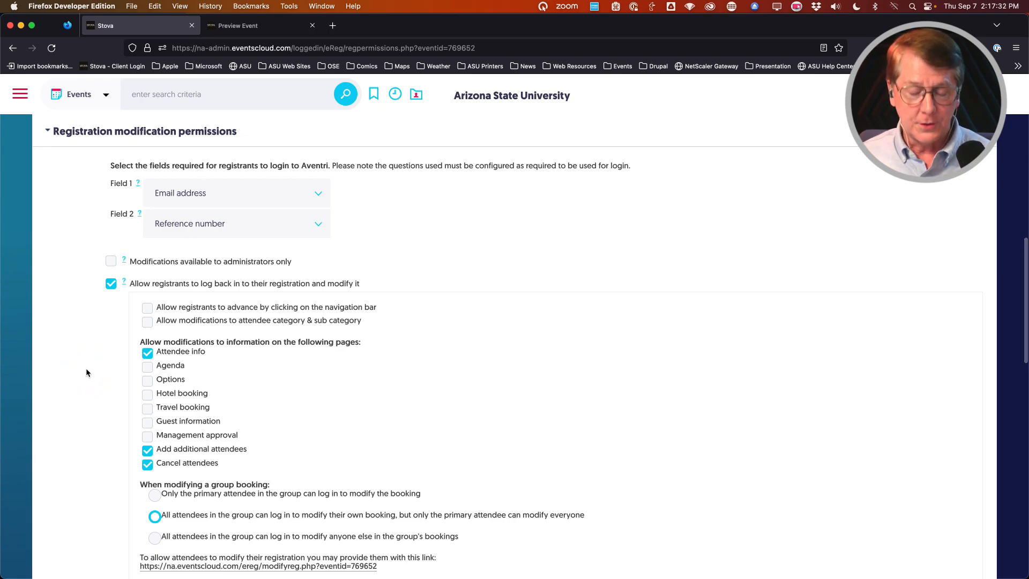
{"action": "scroll", "coordinate": [86, 372], "scroll_direction": "down", "scroll_amount": 2}
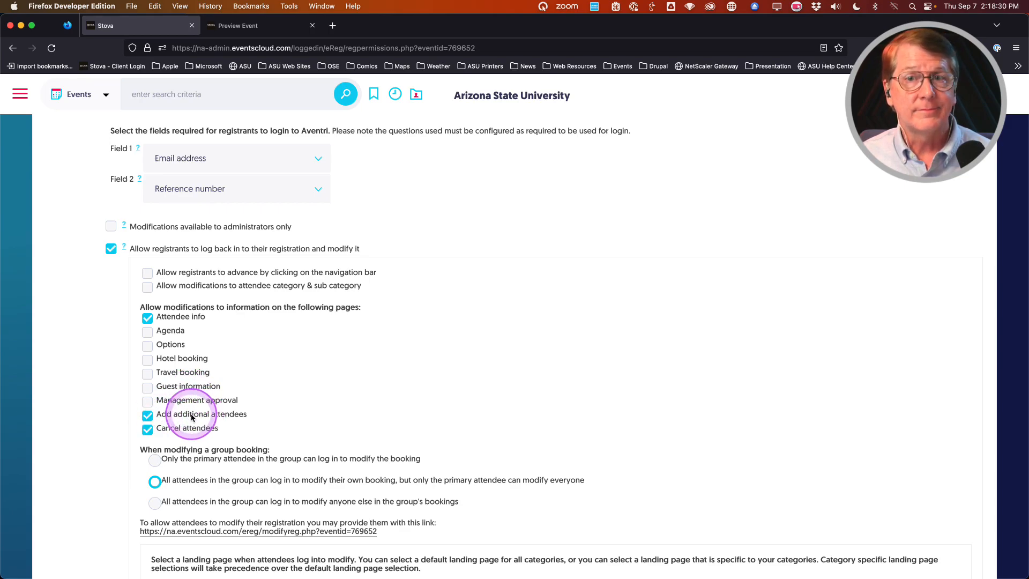
{"action": "left_click", "coordinate": [167, 432]}
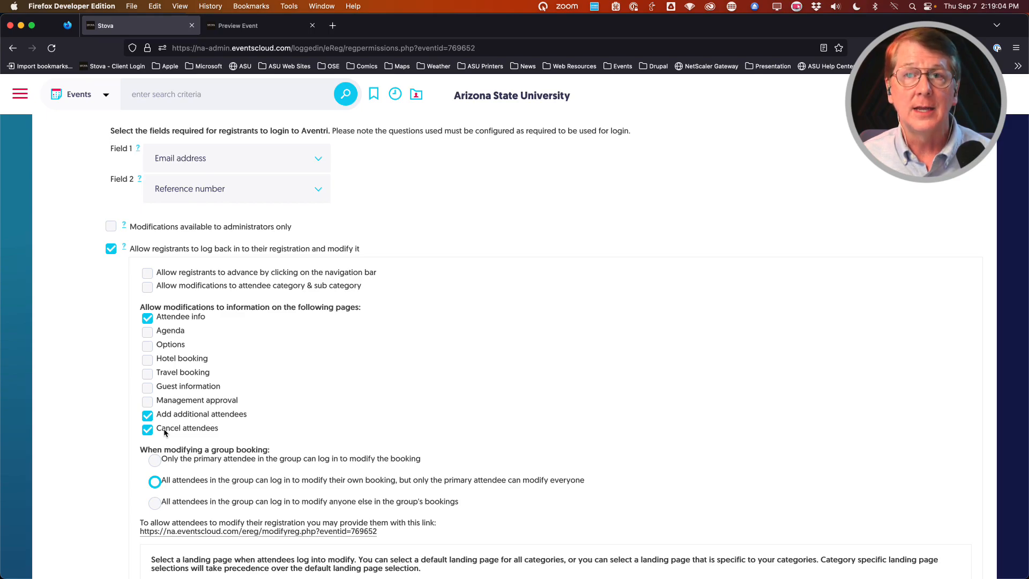
{"action": "left_click", "coordinate": [165, 432]}
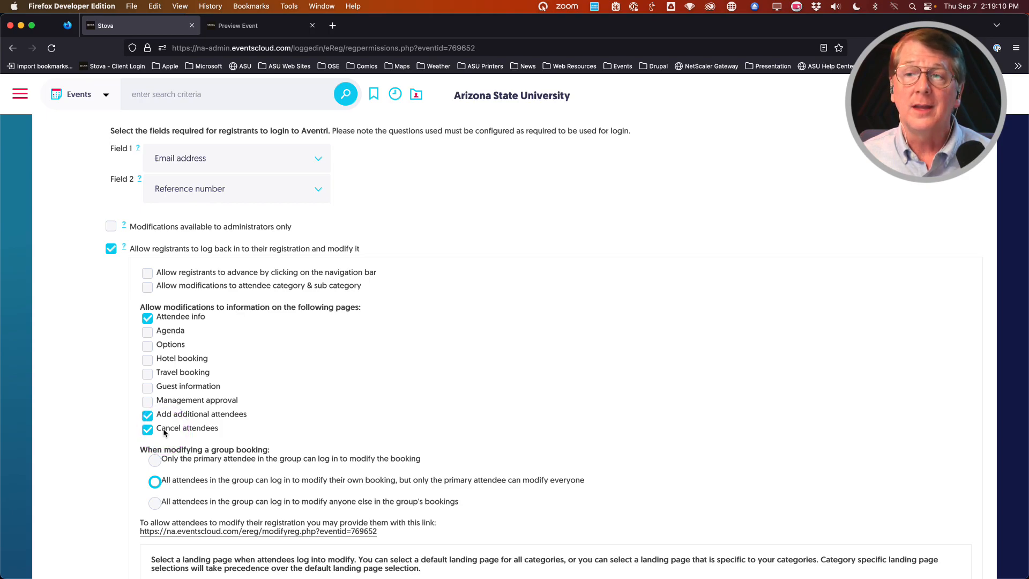
{"action": "left_click", "coordinate": [164, 432]}
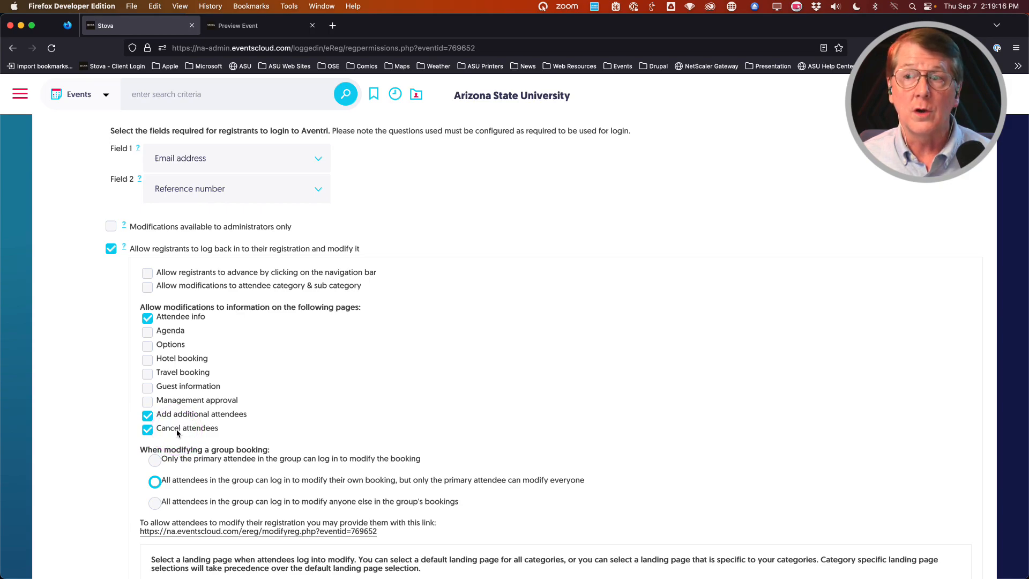
{"action": "left_click", "coordinate": [91, 397]}
{"action": "scroll", "coordinate": [92, 397], "scroll_direction": "down", "scroll_amount": 3}
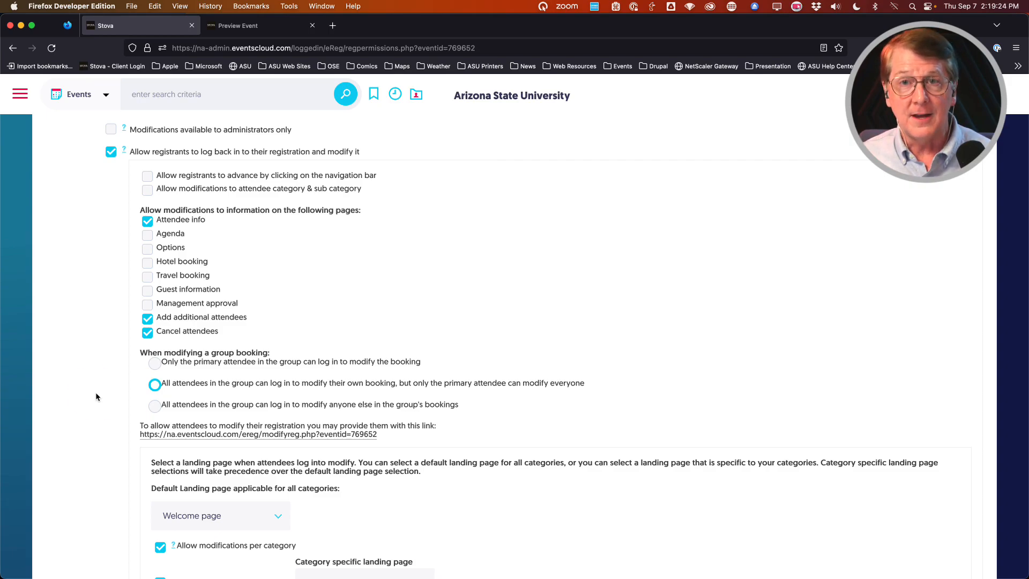
{"action": "left_click", "coordinate": [96, 397]}
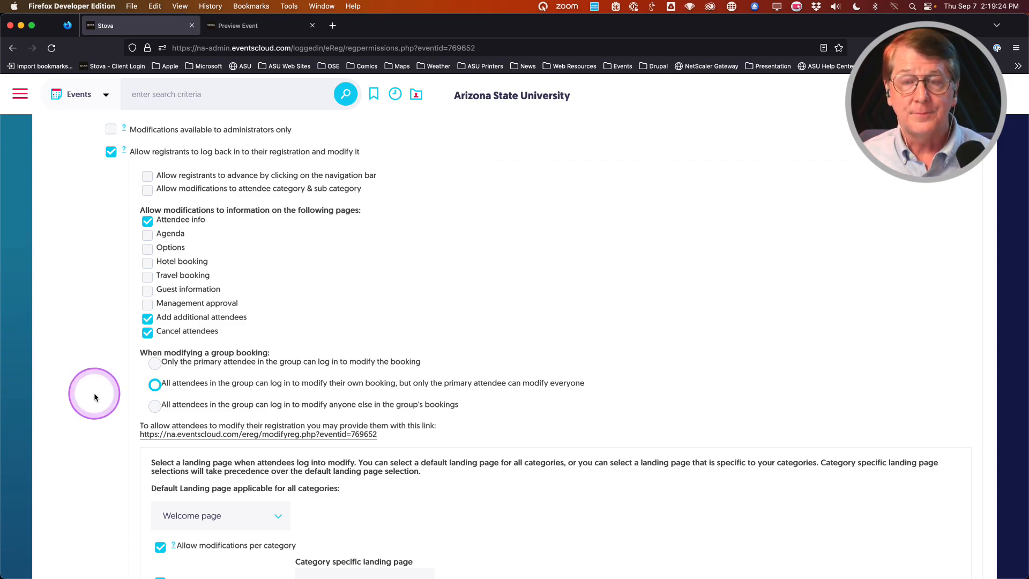
{"action": "left_click", "coordinate": [206, 363]}
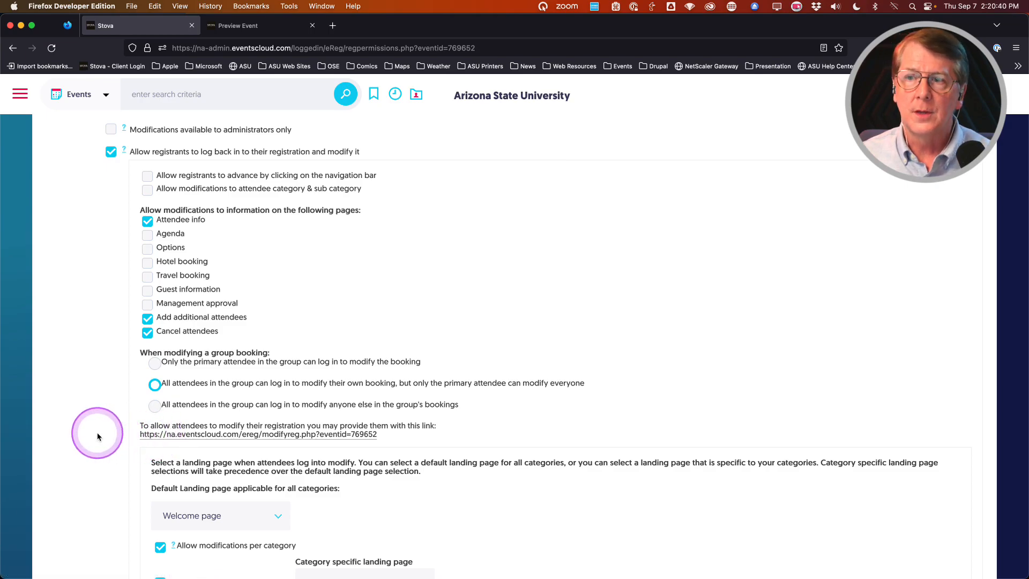
{"action": "scroll", "coordinate": [80, 431], "scroll_direction": "up", "scroll_amount": 2}
{"action": "scroll", "coordinate": [80, 433], "scroll_direction": "up", "scroll_amount": 10}
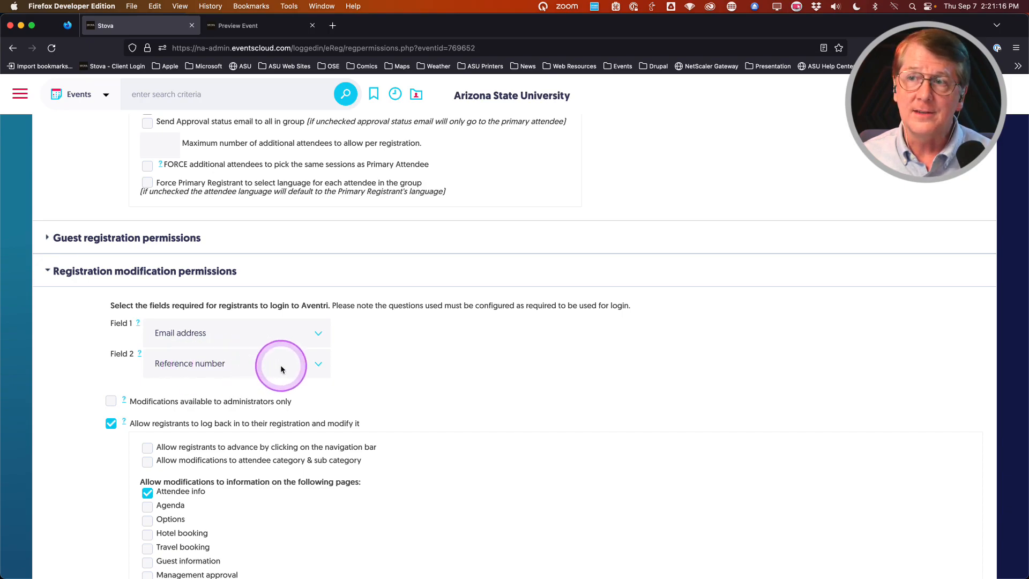
{"action": "left_click", "coordinate": [298, 368]}
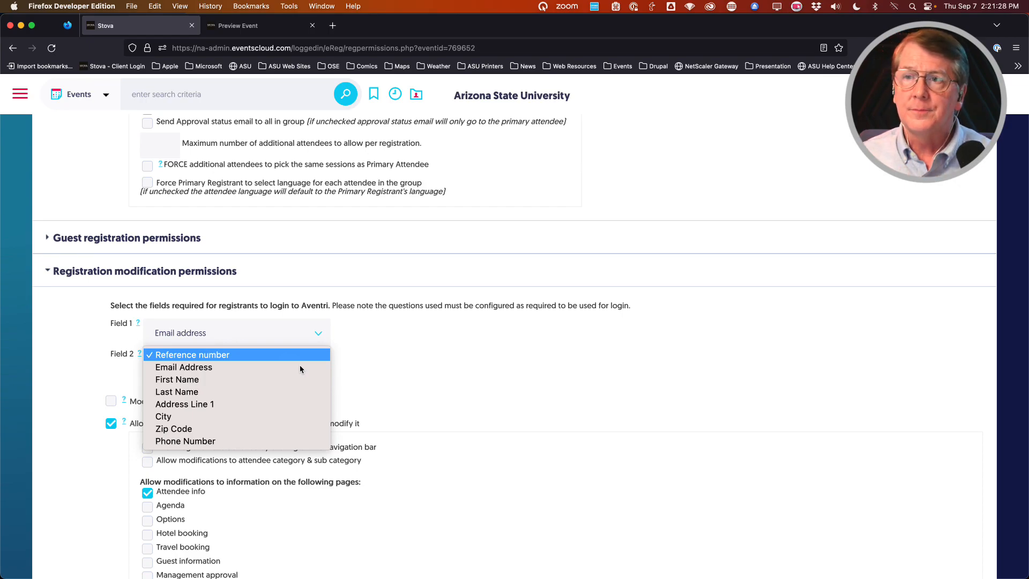
{"action": "left_click", "coordinate": [297, 368]}
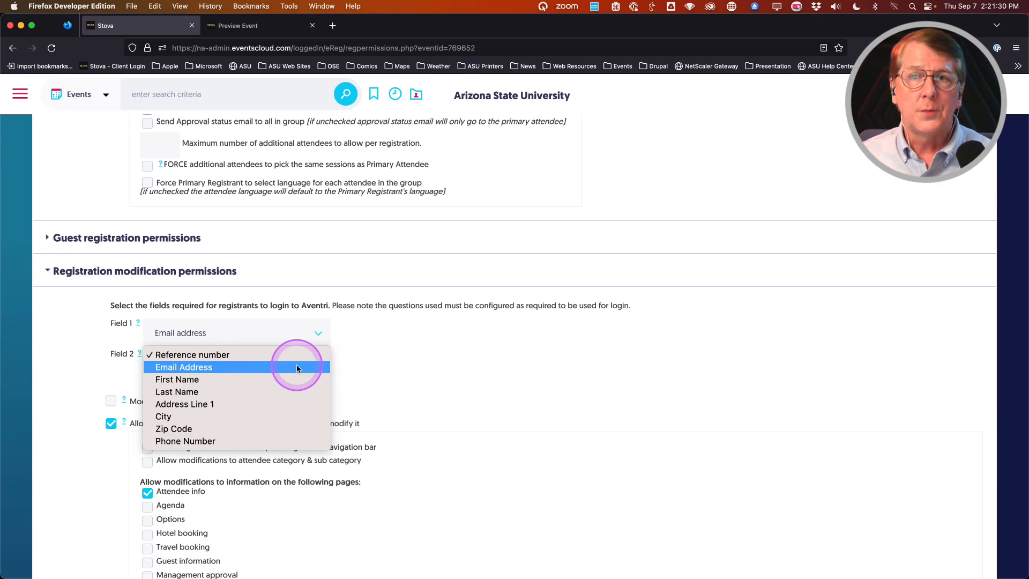
{"action": "left_click", "coordinate": [88, 365]}
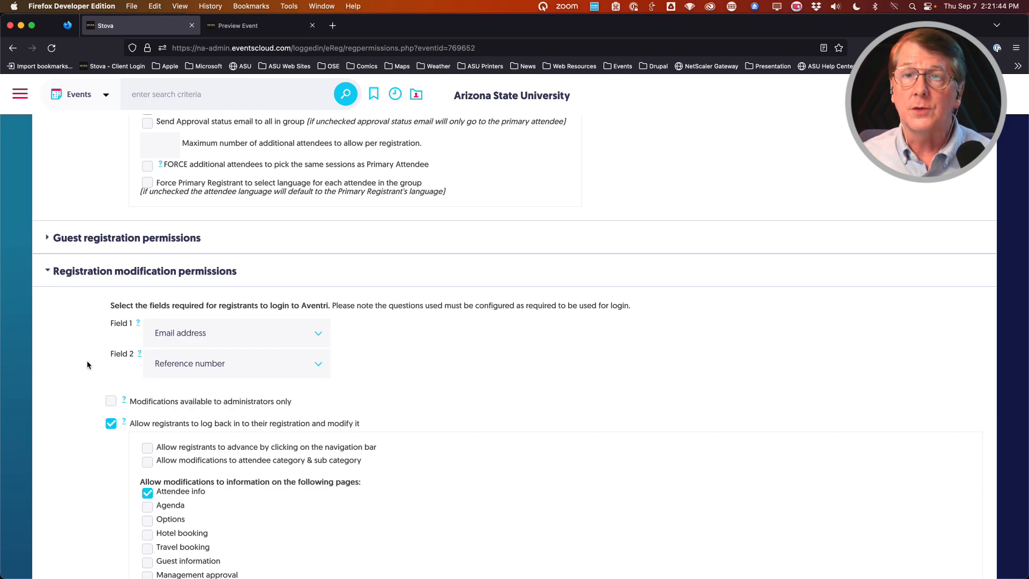
{"action": "left_click", "coordinate": [78, 368]}
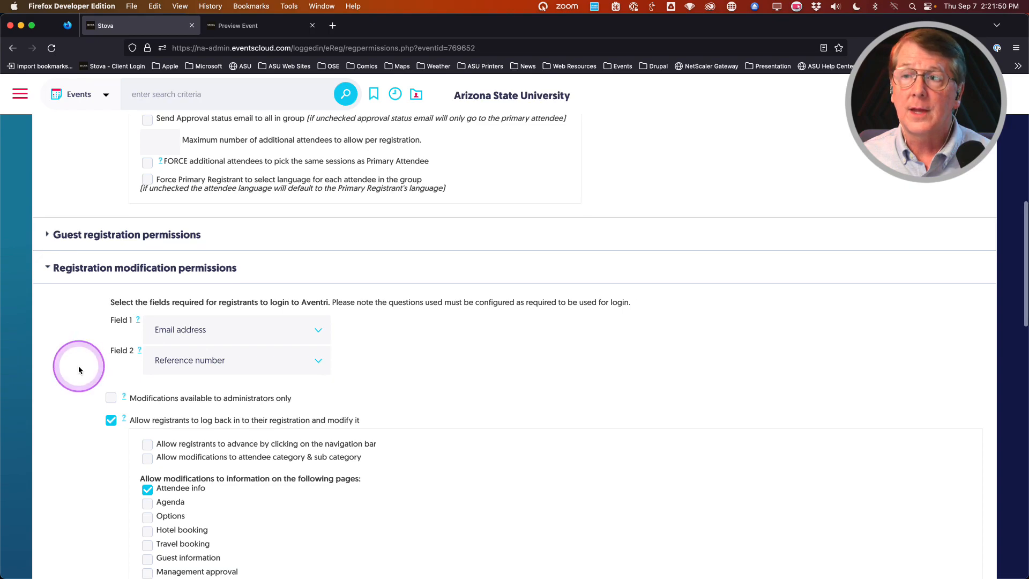
{"action": "scroll", "coordinate": [86, 367], "scroll_direction": "down", "scroll_amount": 5}
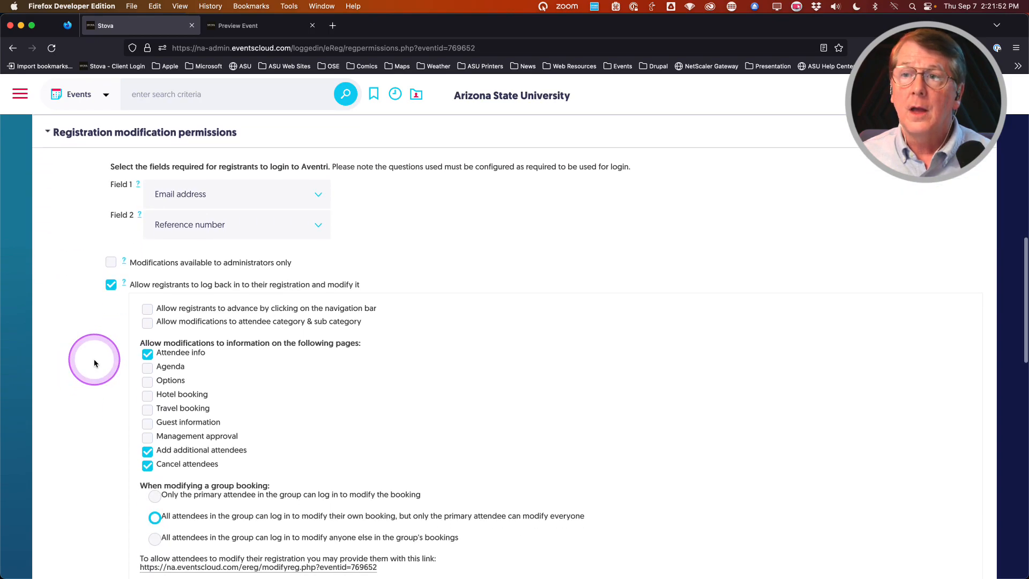
{"action": "scroll", "coordinate": [94, 363], "scroll_direction": "down", "scroll_amount": 5}
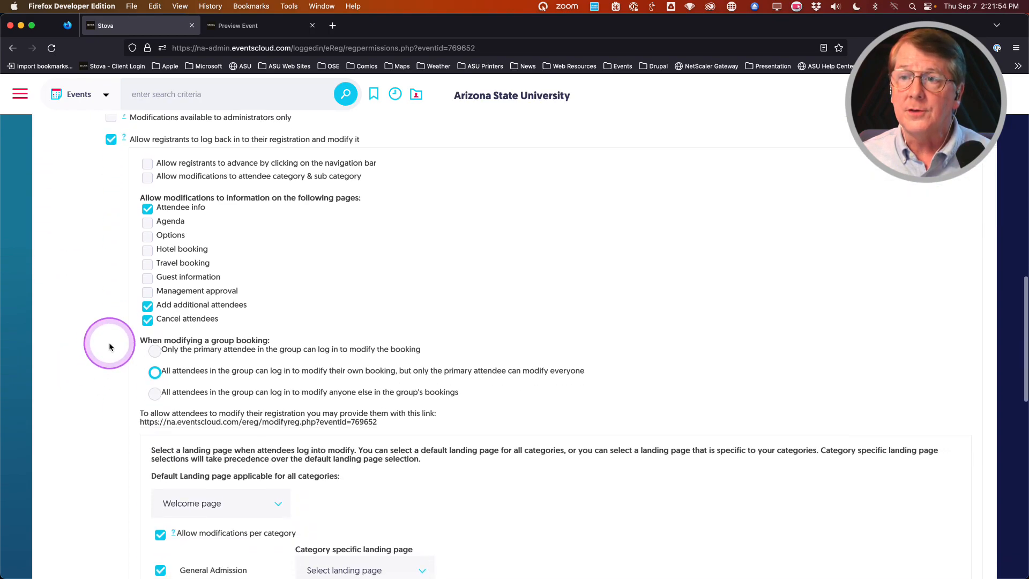
{"action": "scroll", "coordinate": [109, 347], "scroll_direction": "down", "scroll_amount": 6}
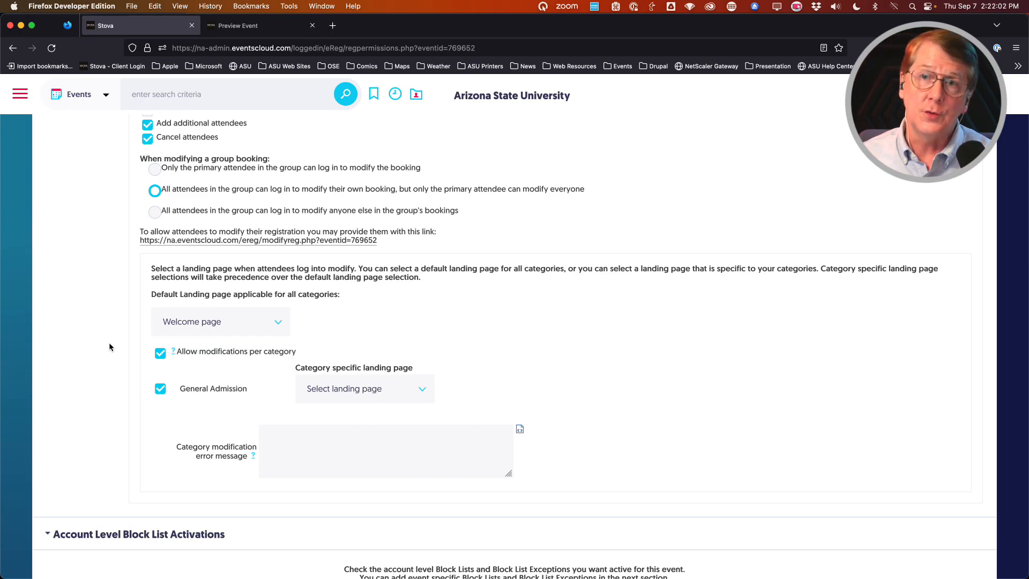
{"action": "scroll", "coordinate": [109, 346], "scroll_direction": "down", "scroll_amount": 1}
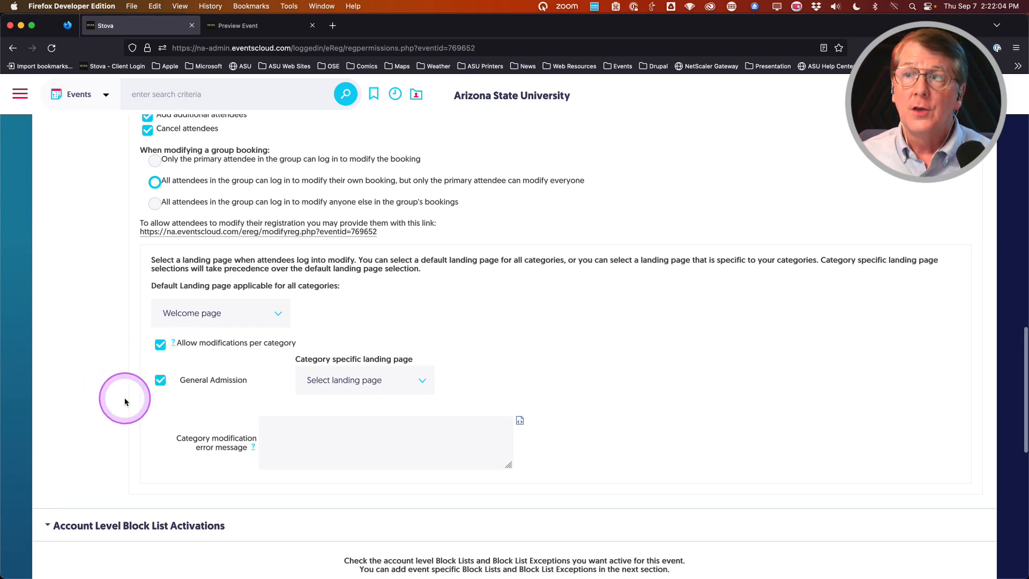
{"action": "left_click", "coordinate": [384, 381]}
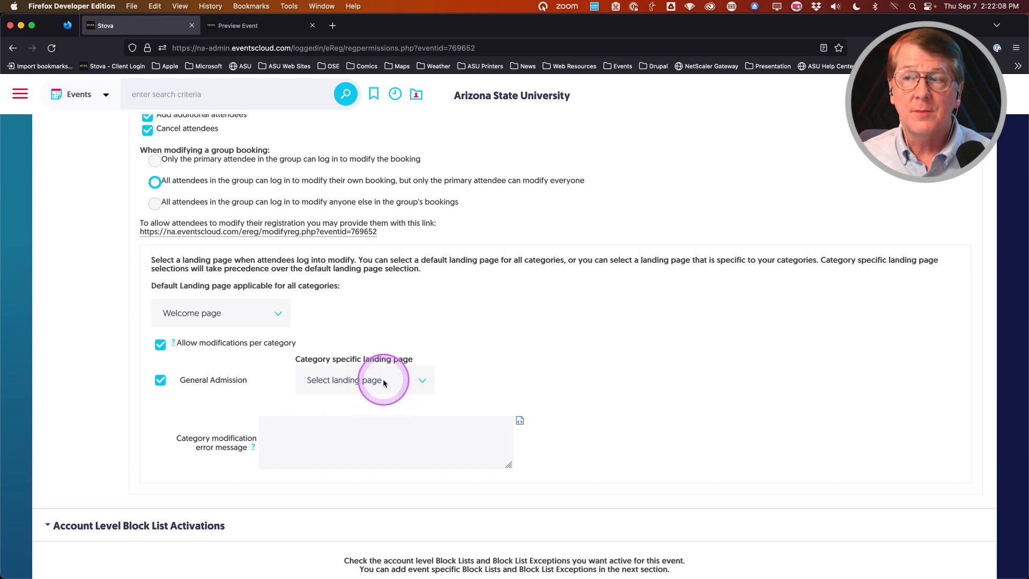
{"action": "left_click", "coordinate": [388, 493]}
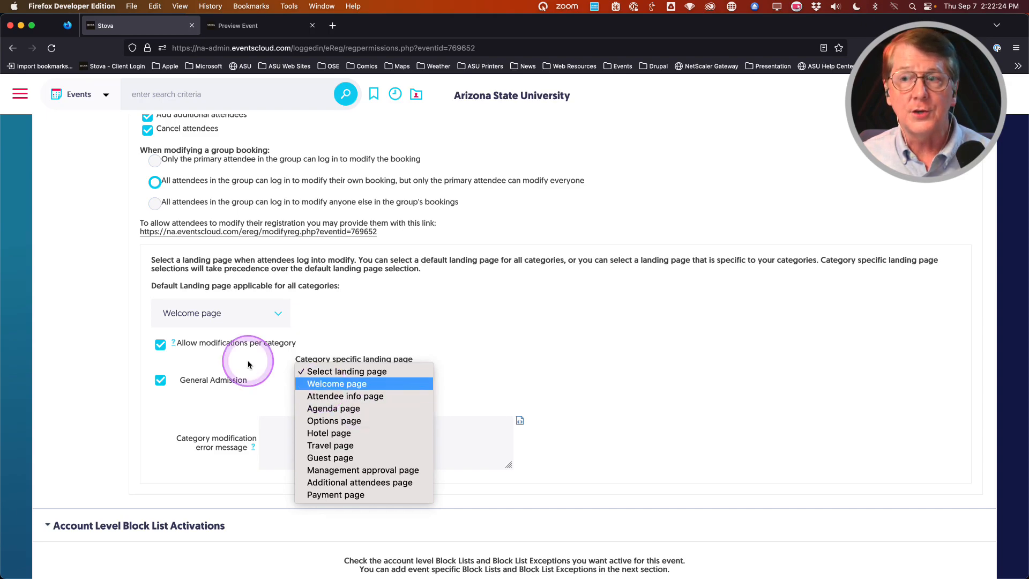
{"action": "left_click", "coordinate": [71, 323]}
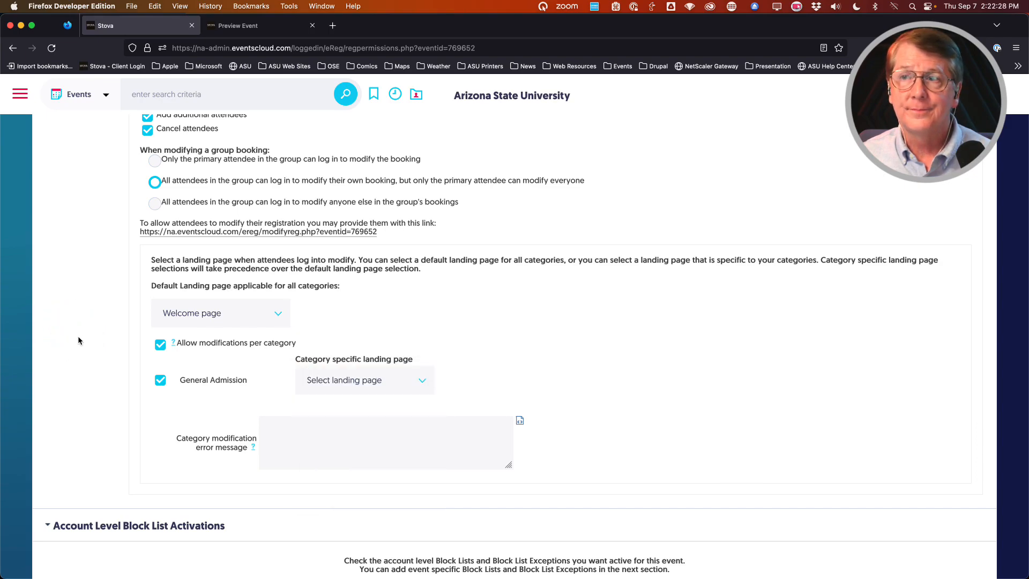
{"action": "scroll", "coordinate": [78, 341], "scroll_direction": "up", "scroll_amount": 3}
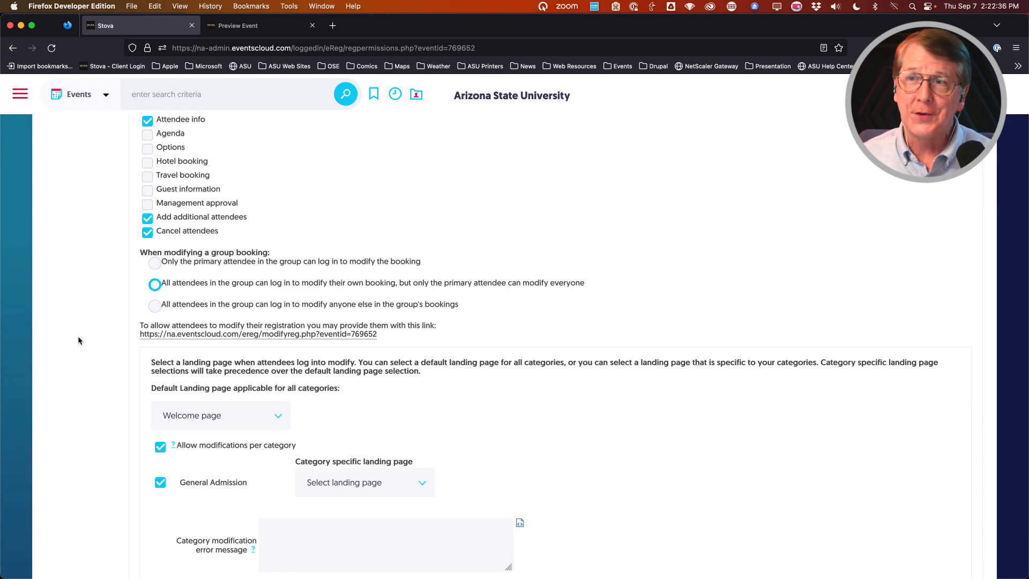
{"action": "scroll", "coordinate": [79, 340], "scroll_direction": "up", "scroll_amount": 2}
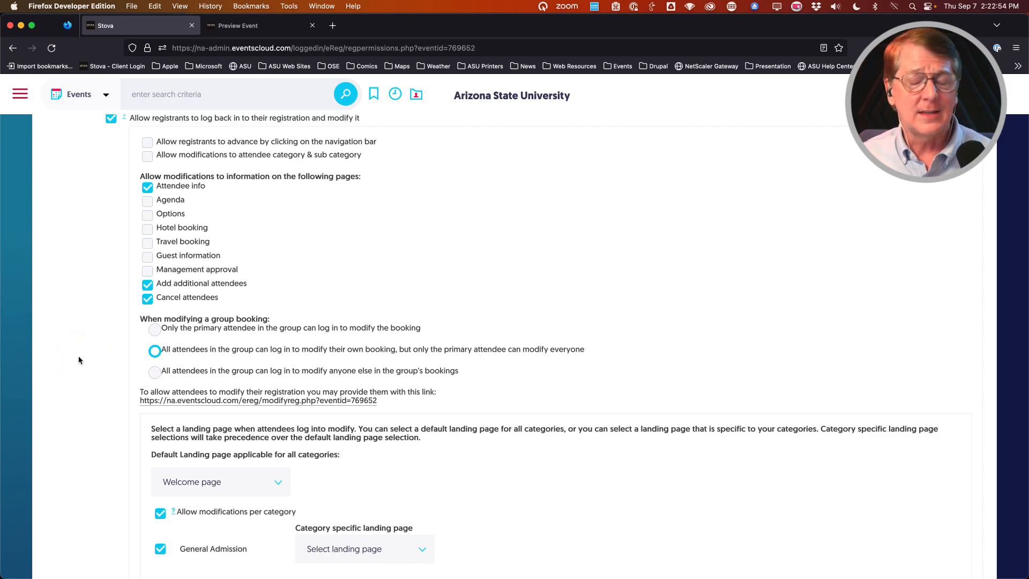
{"action": "scroll", "coordinate": [79, 360], "scroll_direction": "down", "scroll_amount": 3}
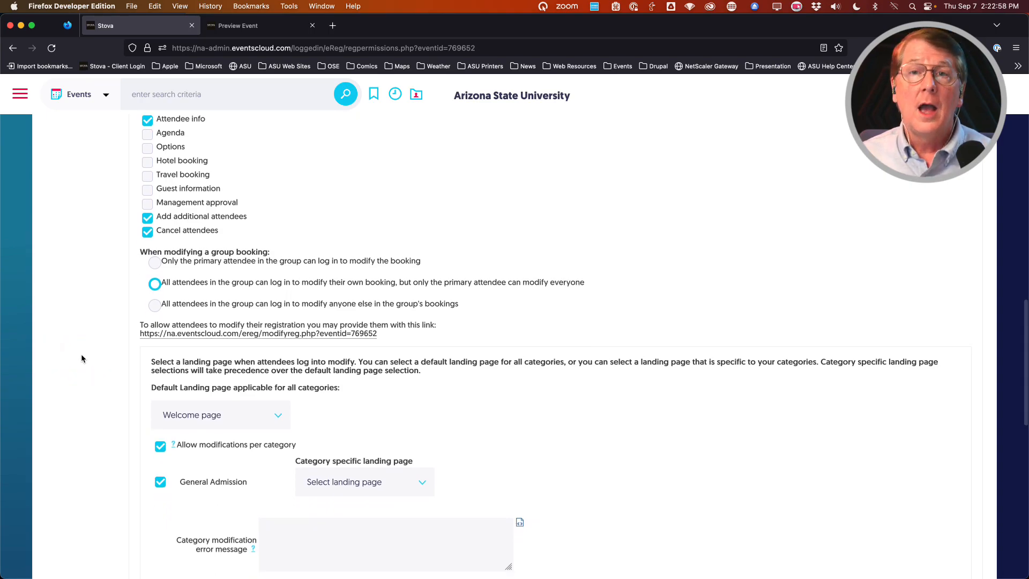
{"action": "scroll", "coordinate": [82, 358], "scroll_direction": "down", "scroll_amount": 15}
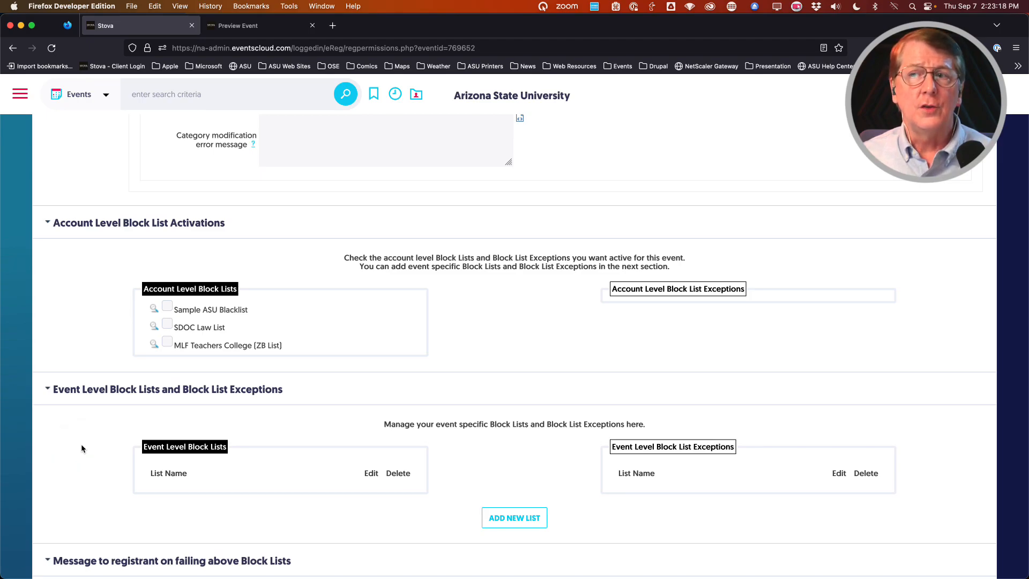
{"action": "scroll", "coordinate": [82, 447], "scroll_direction": "down", "scroll_amount": 1}
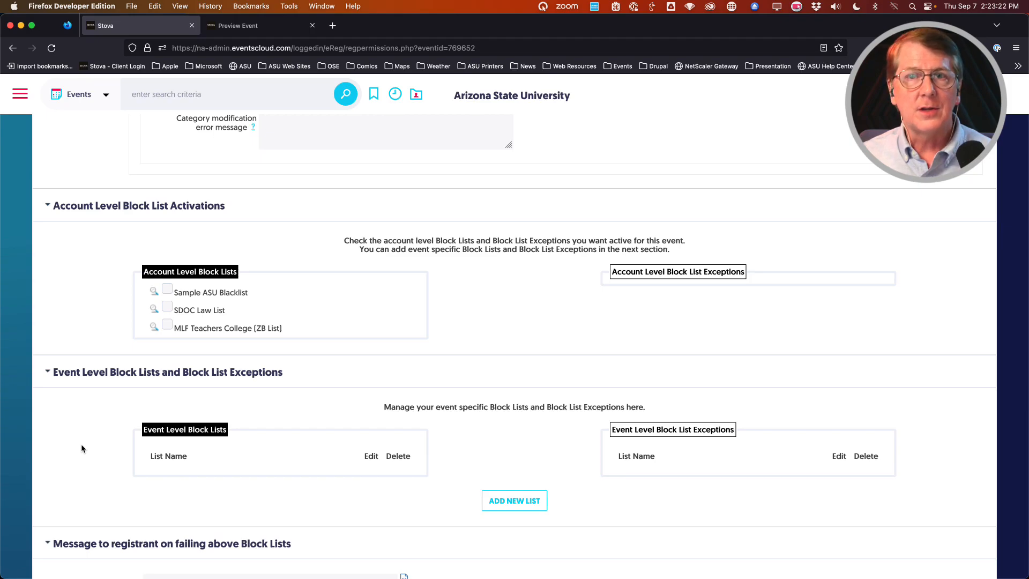
{"action": "scroll", "coordinate": [83, 448], "scroll_direction": "down", "scroll_amount": 1}
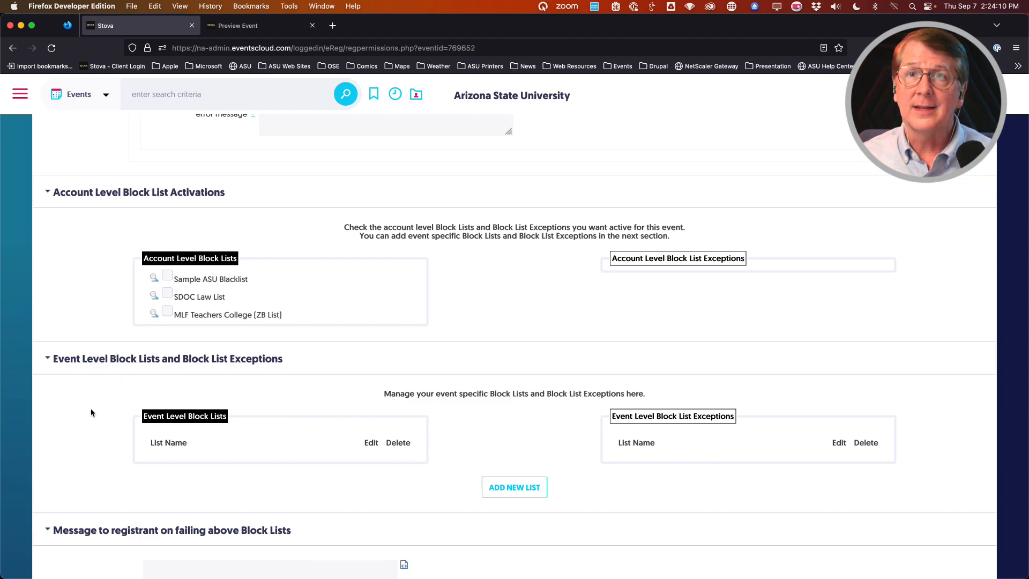
{"action": "scroll", "coordinate": [91, 412], "scroll_direction": "down", "scroll_amount": 3}
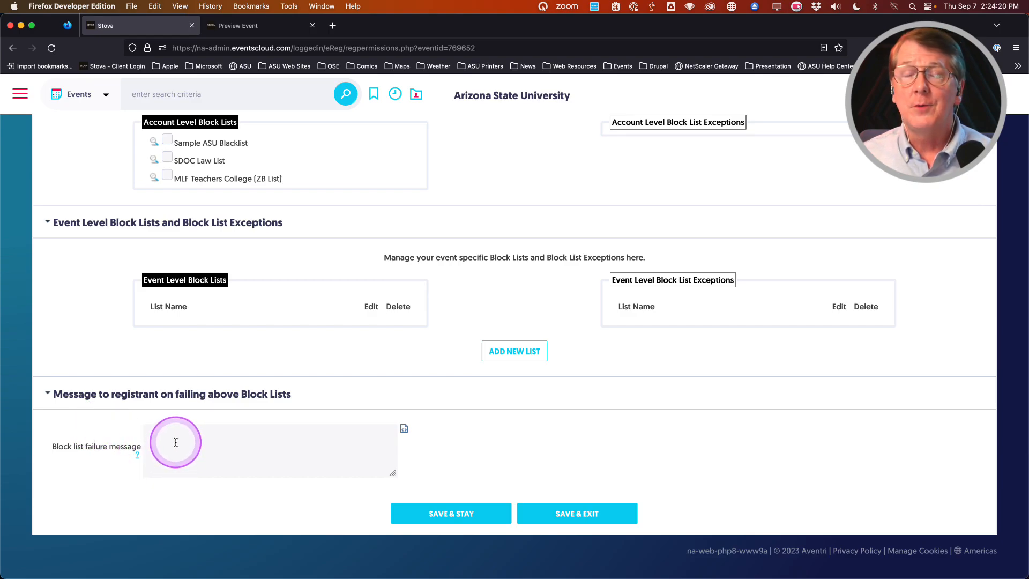
{"action": "left_click", "coordinate": [90, 423]}
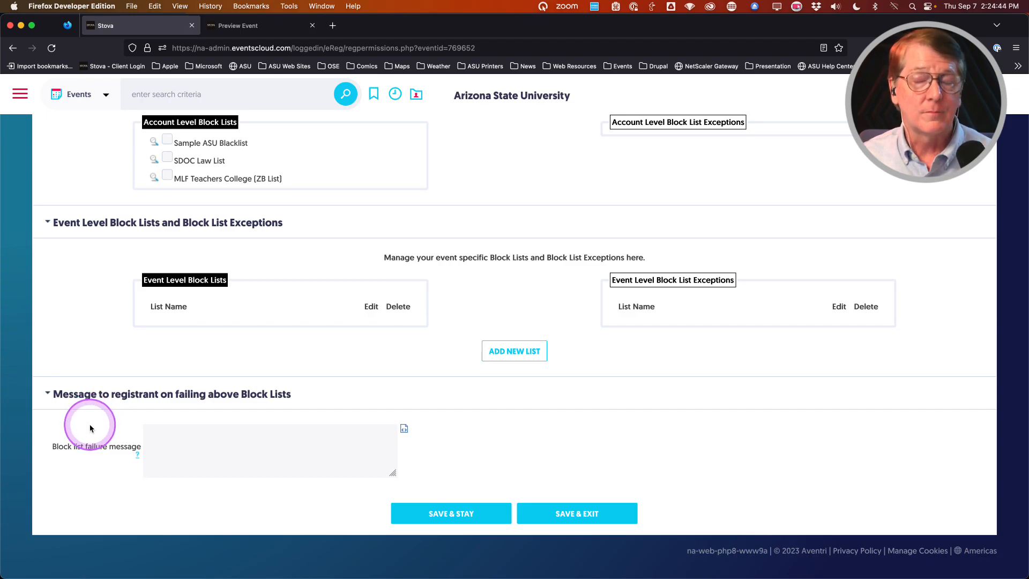
{"action": "scroll", "coordinate": [90, 428], "scroll_direction": "up", "scroll_amount": 5}
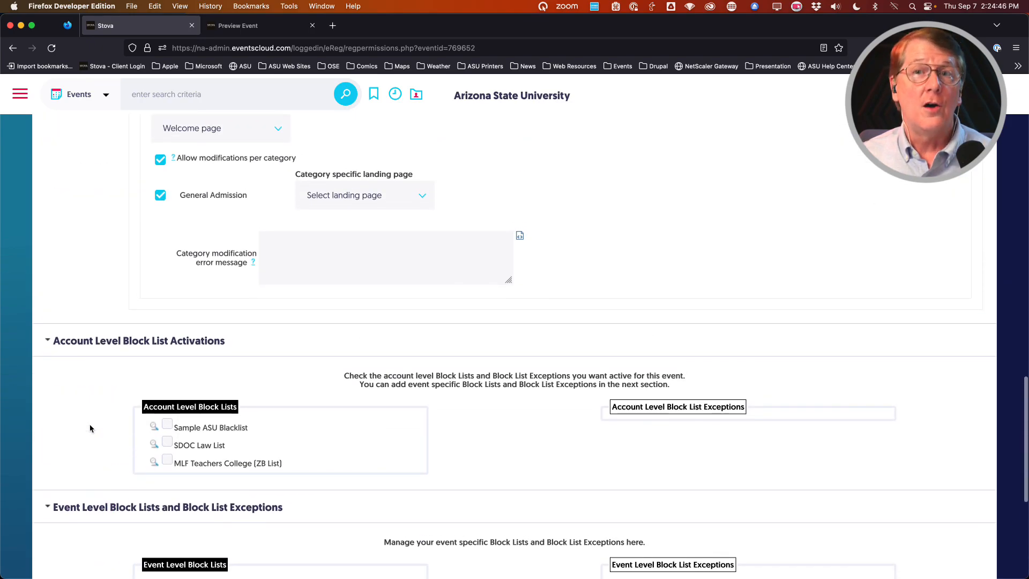
{"action": "scroll", "coordinate": [90, 428], "scroll_direction": "up", "scroll_amount": 15}
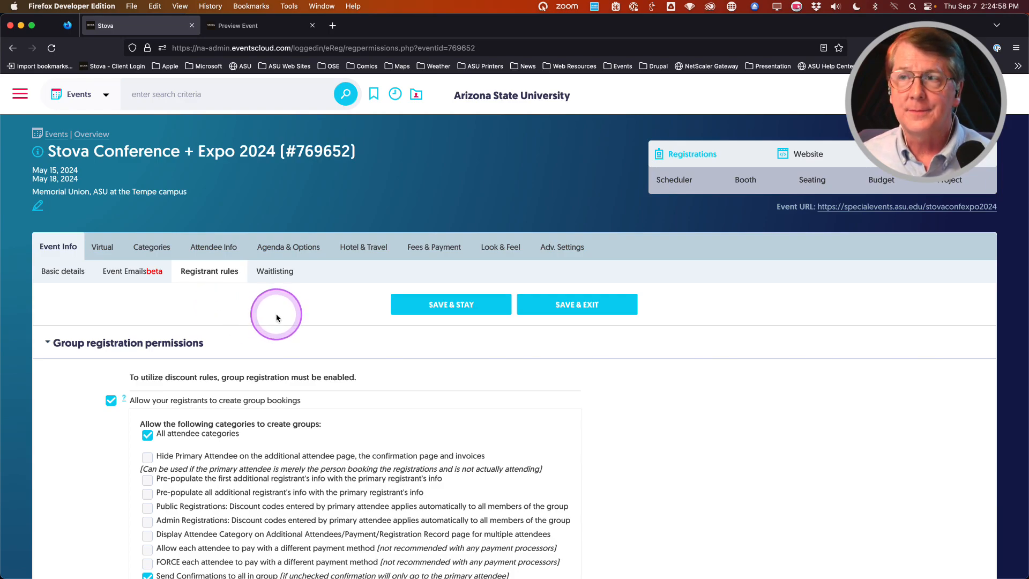
Step: Open the Waitlisting sub-tab under Event Info
{"action": "left_click", "coordinate": [276, 274]}
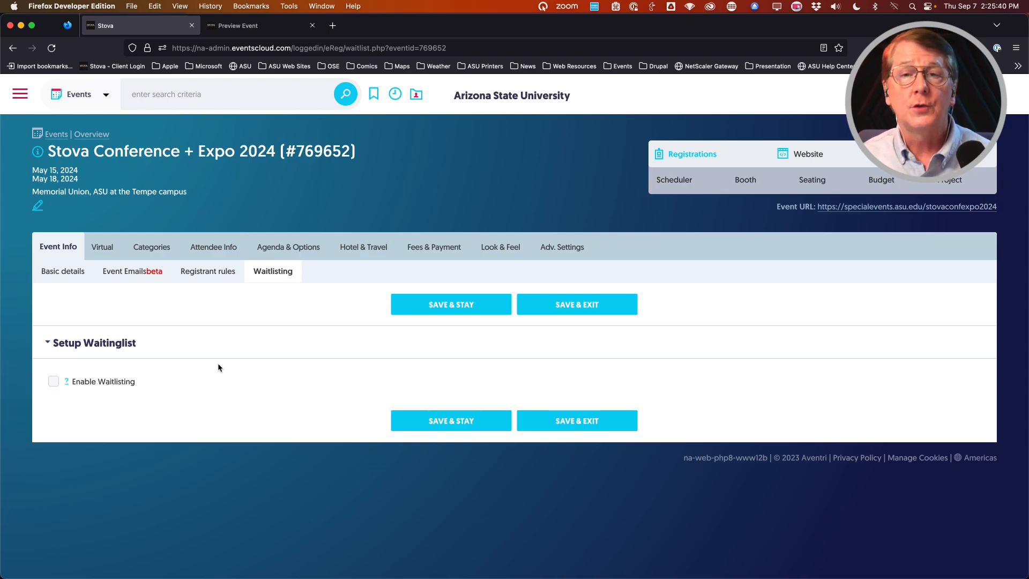
Step: Turn on waitlisting for the event
{"action": "left_click", "coordinate": [54, 382]}
{"action": "scroll", "coordinate": [62, 474], "scroll_direction": "down", "scroll_amount": 2}
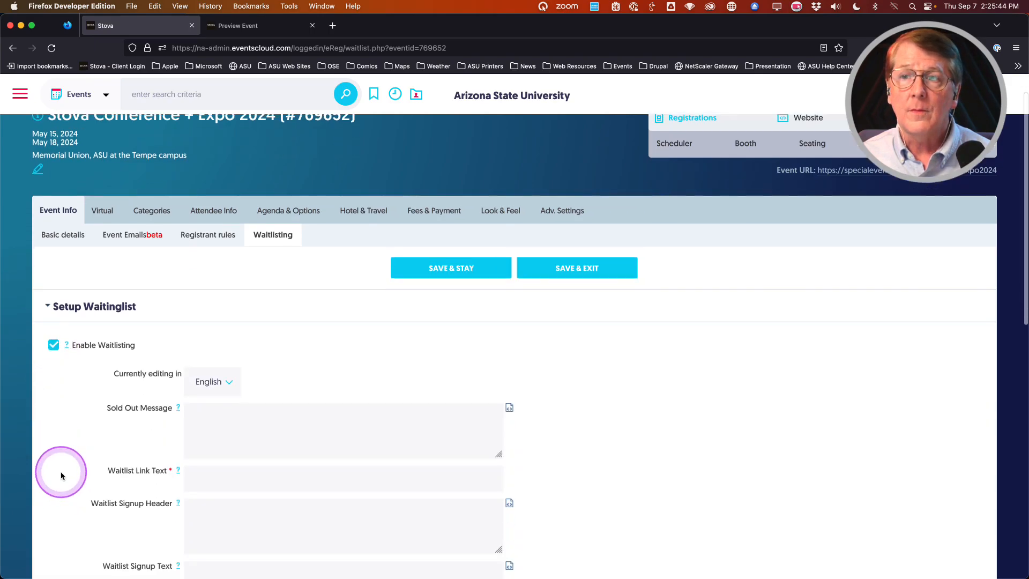
{"action": "scroll", "coordinate": [61, 475], "scroll_direction": "down", "scroll_amount": 3}
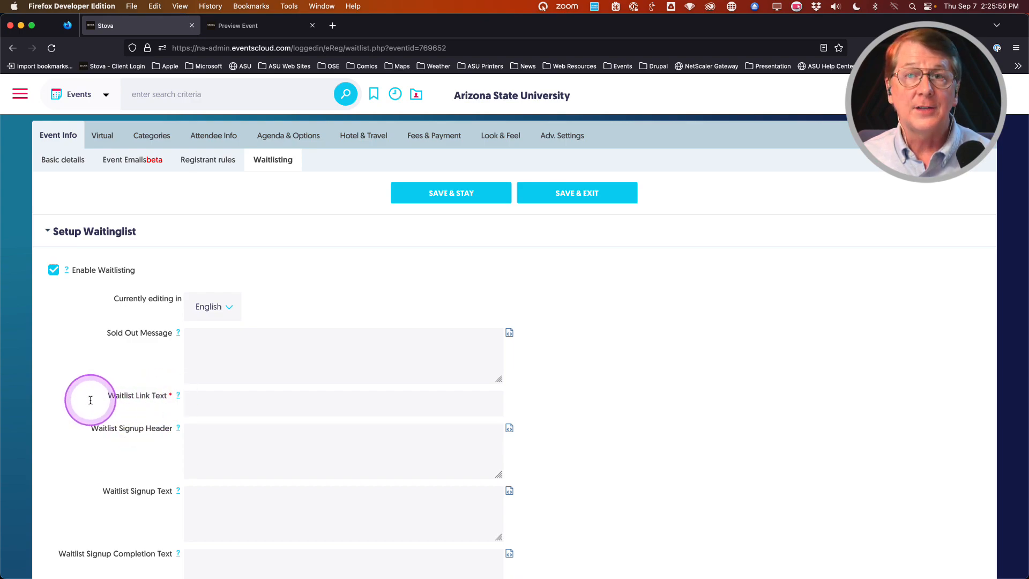
{"action": "scroll", "coordinate": [55, 403], "scroll_direction": "down", "scroll_amount": 1}
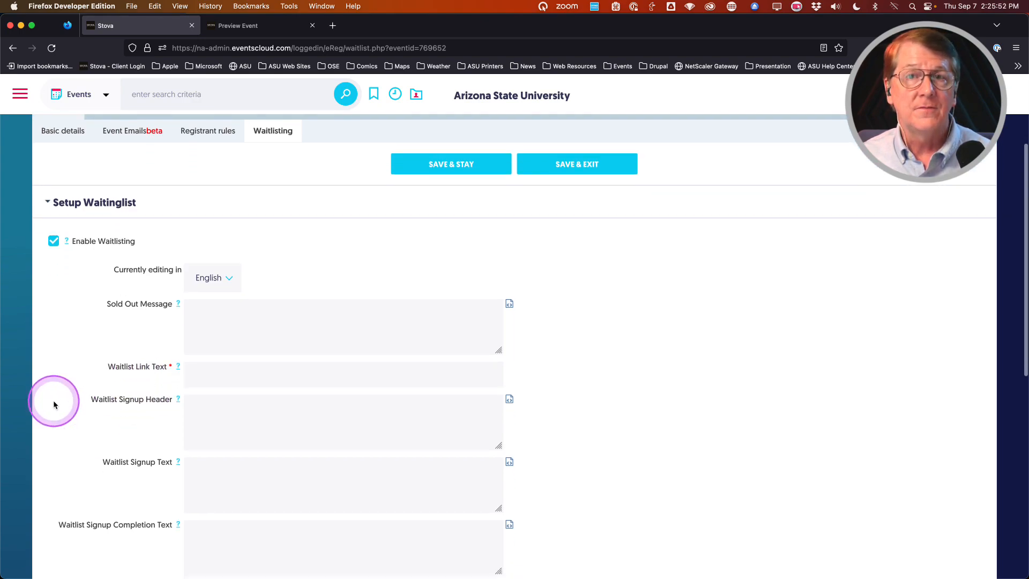
{"action": "scroll", "coordinate": [51, 407], "scroll_direction": "down", "scroll_amount": 2}
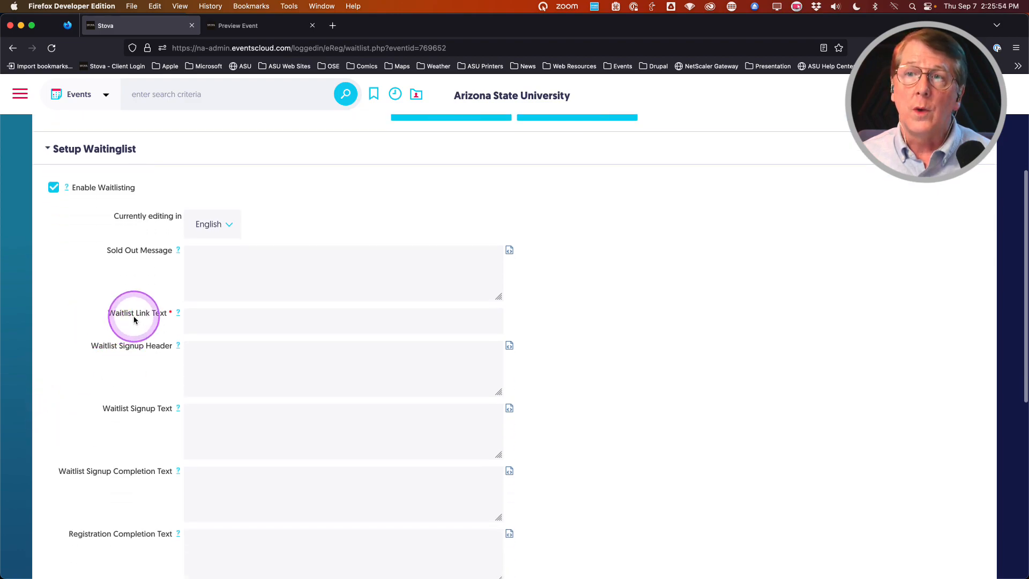
Step: Set the waitlist link text to 'Click to add your name to the waitlist'
{"action": "left_click", "coordinate": [217, 322]}
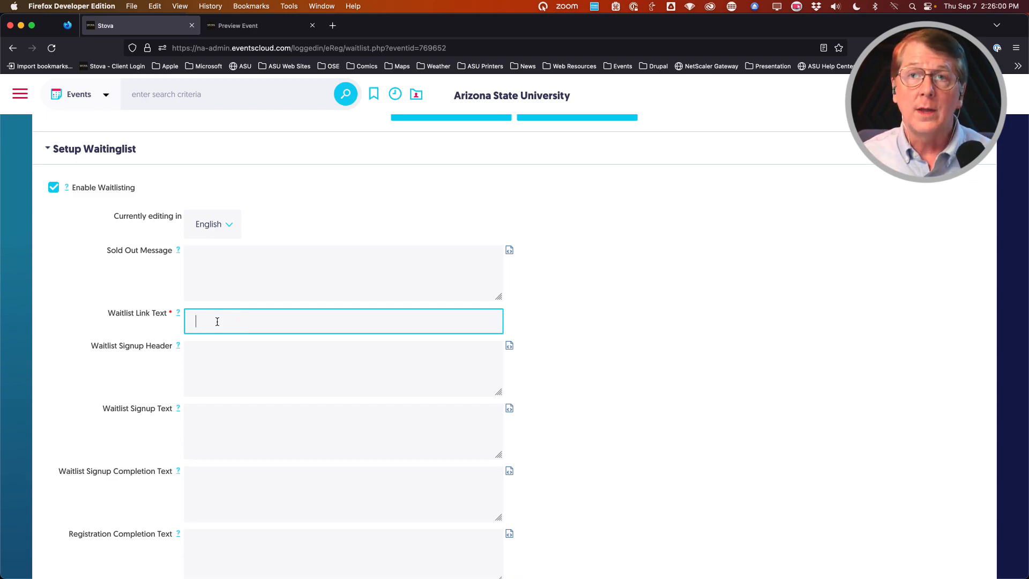
{"action": "type", "text": "C"}
{"action": "left_click", "coordinate": [217, 322]}
{"action": "type", "text": "lic"}
{"action": "left_click", "coordinate": [214, 339]}
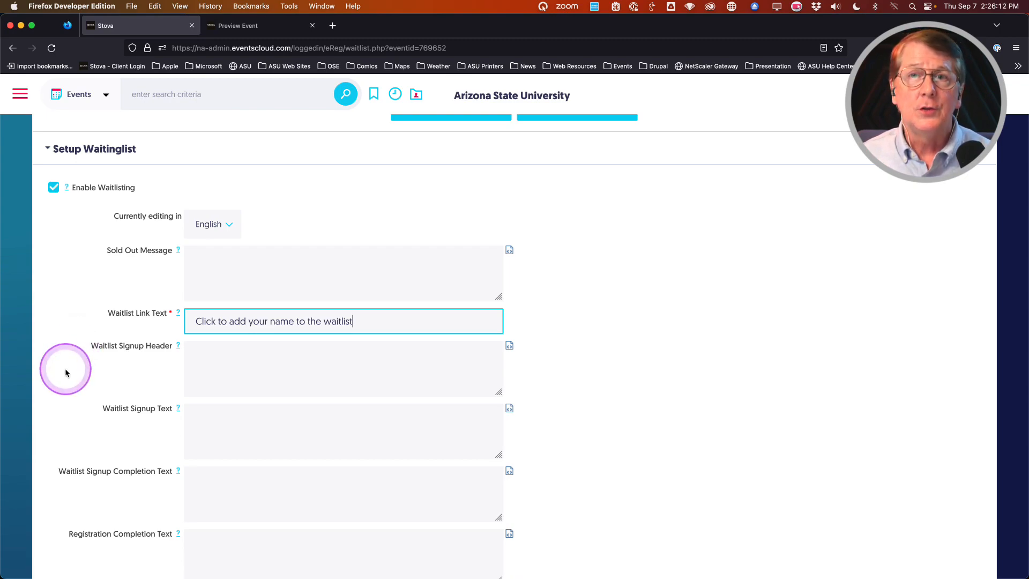
Step: Tick General Admission under Categories to Waitlist
{"action": "scroll", "coordinate": [66, 369], "scroll_direction": "down", "scroll_amount": 1}
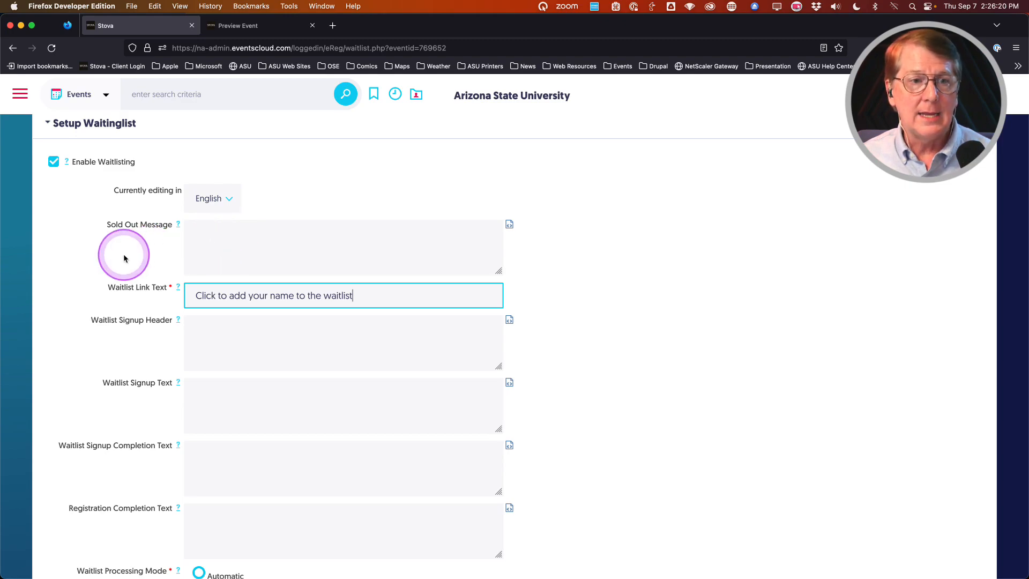
{"action": "scroll", "coordinate": [95, 272], "scroll_direction": "down", "scroll_amount": 1}
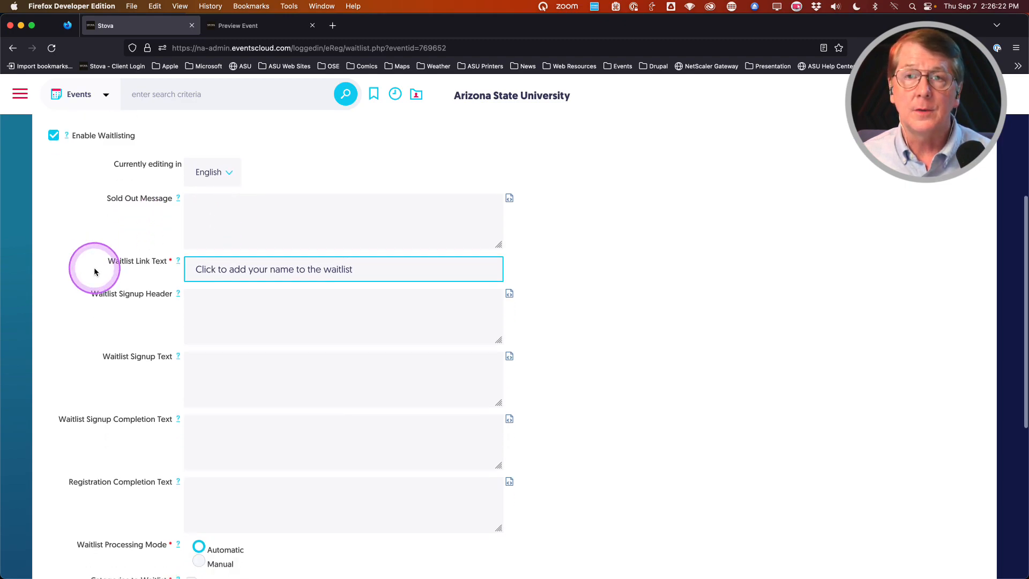
{"action": "scroll", "coordinate": [92, 276], "scroll_direction": "down", "scroll_amount": 1}
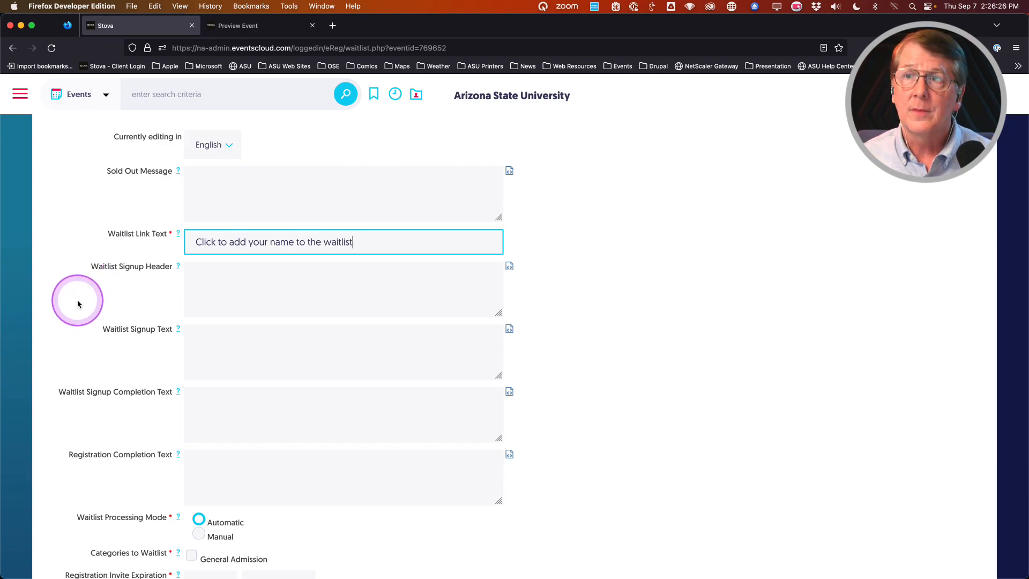
{"action": "scroll", "coordinate": [77, 301], "scroll_direction": "down", "scroll_amount": 5}
{"action": "scroll", "coordinate": [68, 318], "scroll_direction": "down", "scroll_amount": 3}
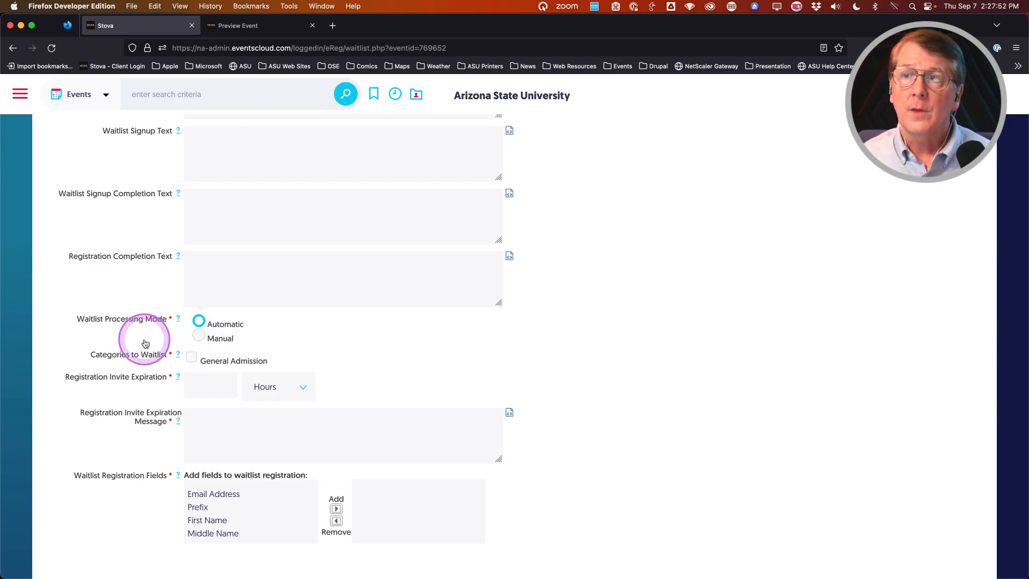
{"action": "scroll", "coordinate": [134, 340], "scroll_direction": "down", "scroll_amount": 1}
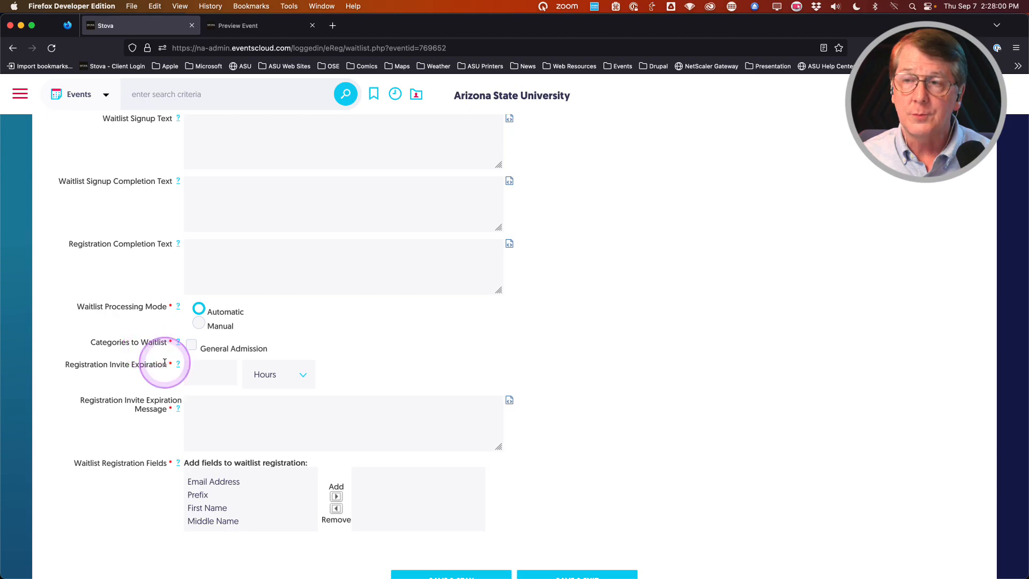
{"action": "left_click", "coordinate": [191, 349]}
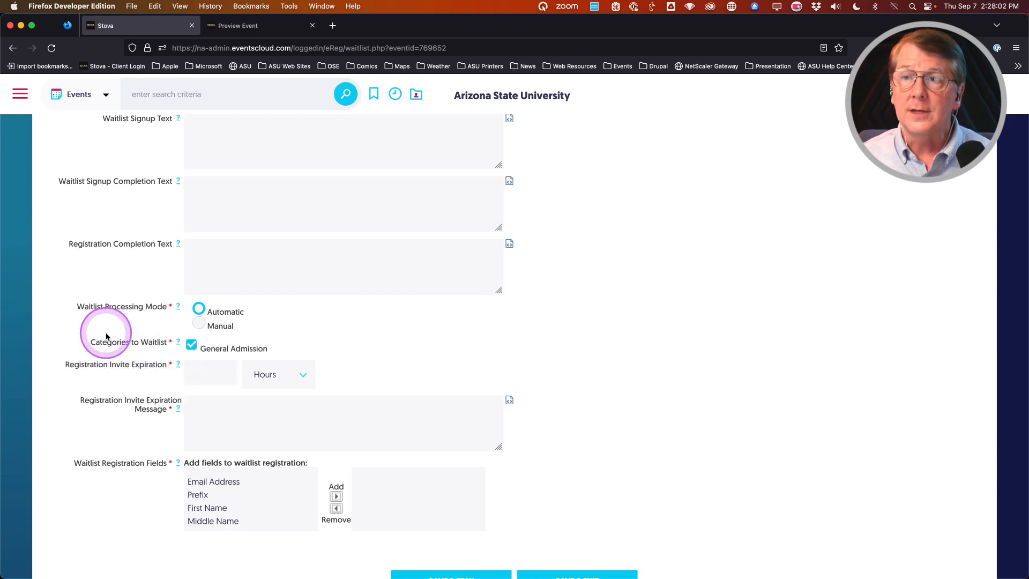
{"action": "scroll", "coordinate": [86, 370], "scroll_direction": "down", "scroll_amount": 1}
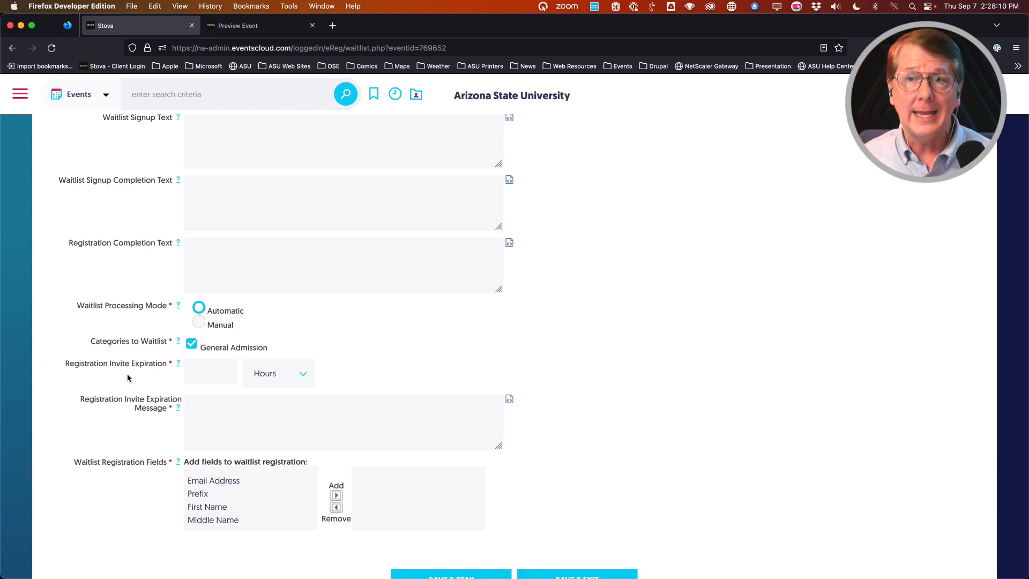
Step: Set waitlist registration invites to expire after 12 Hours
{"action": "left_click", "coordinate": [211, 370]}
{"action": "type", "text": "12"}
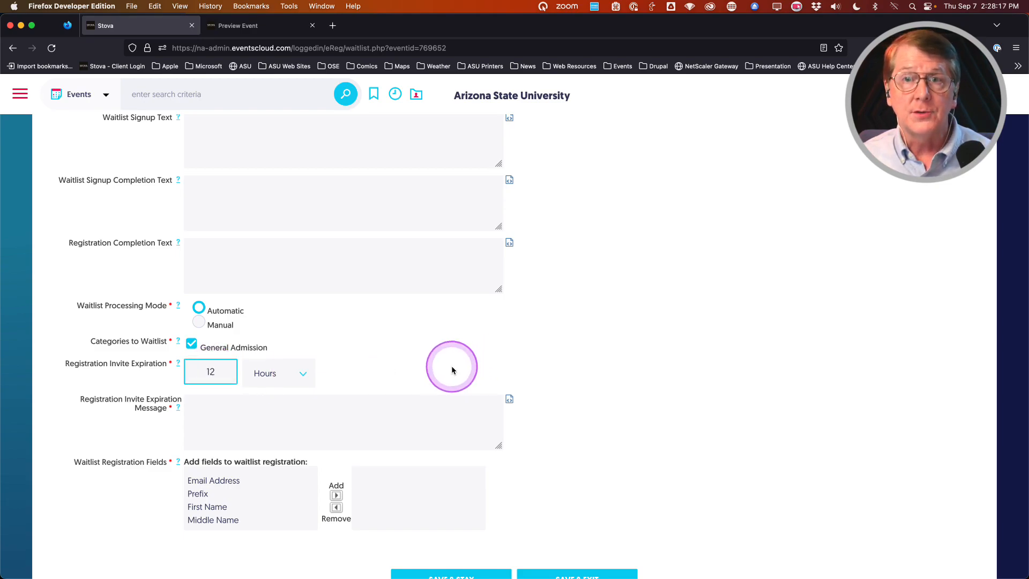
{"action": "left_click", "coordinate": [295, 373]}
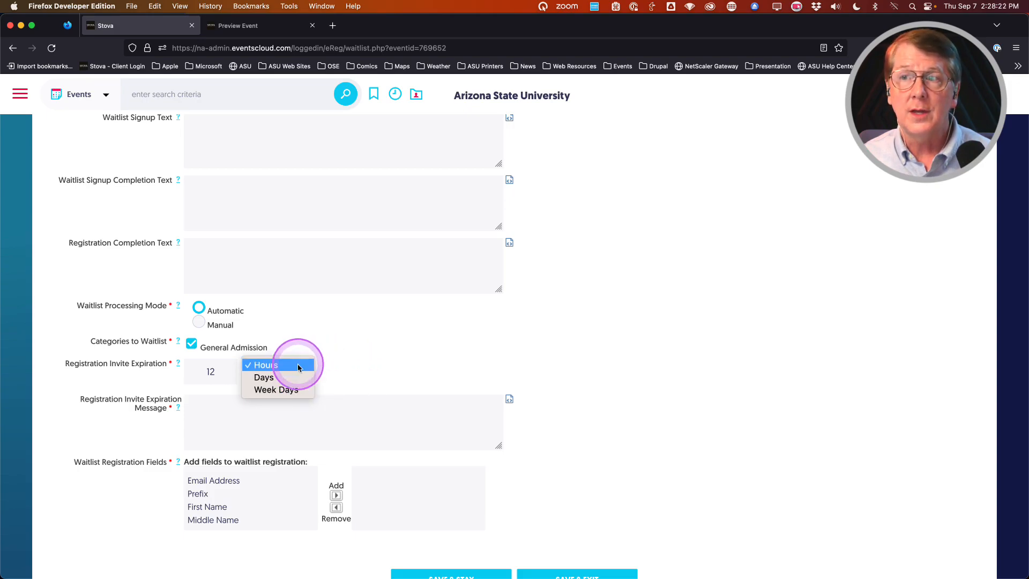
{"action": "left_click", "coordinate": [293, 366]}
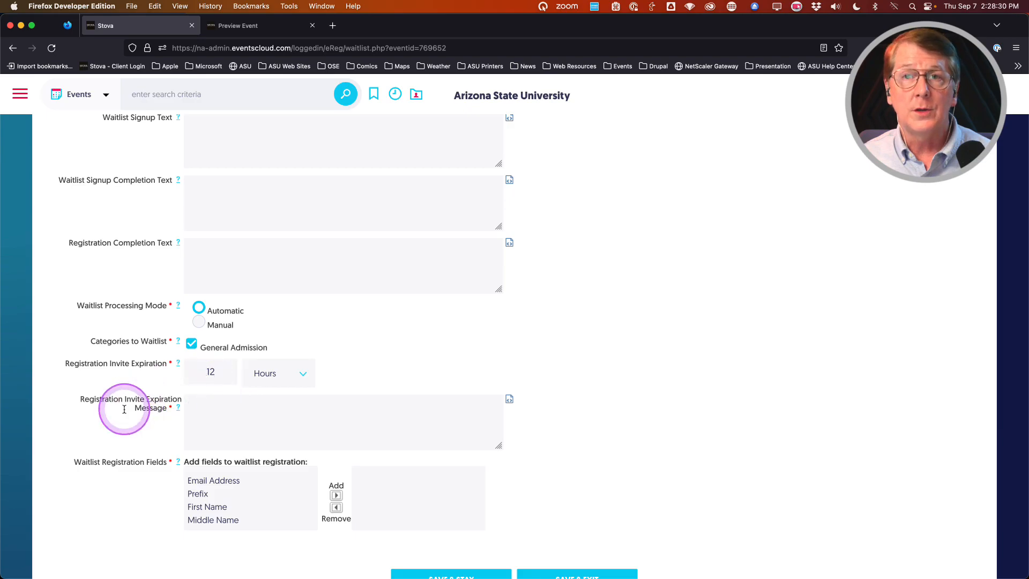
Step: Enter 'Too late' as the registration invite expiration message
{"action": "scroll", "coordinate": [121, 410], "scroll_direction": "down", "scroll_amount": 1}
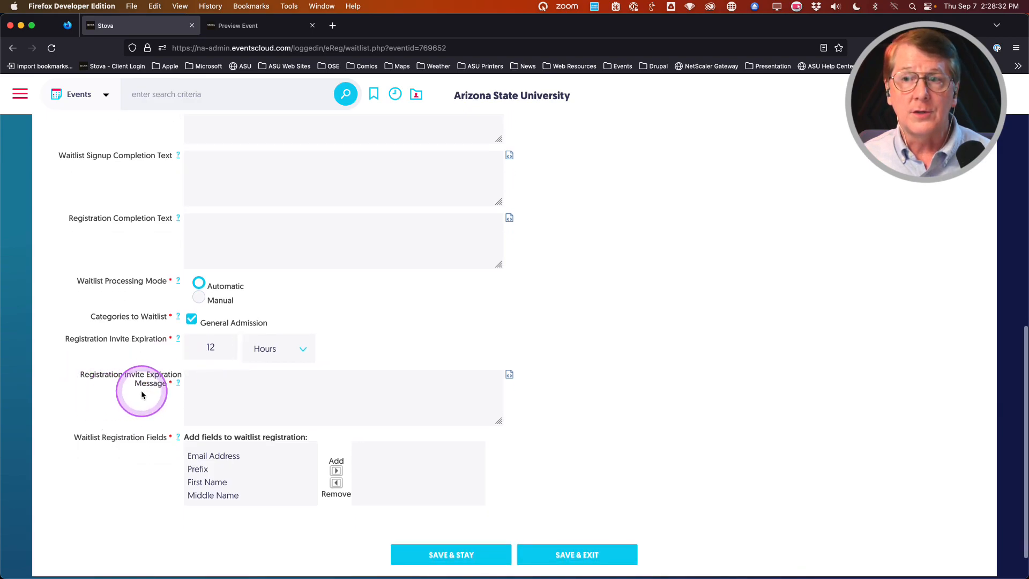
{"action": "left_click", "coordinate": [207, 389]}
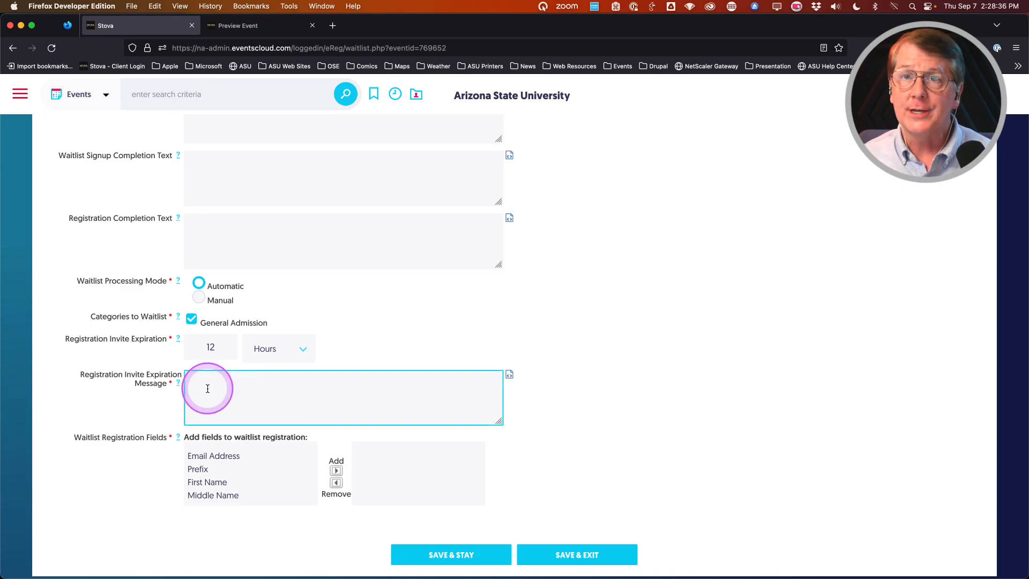
{"action": "left_click", "coordinate": [242, 392]}
{"action": "type", "text": "Too late"}
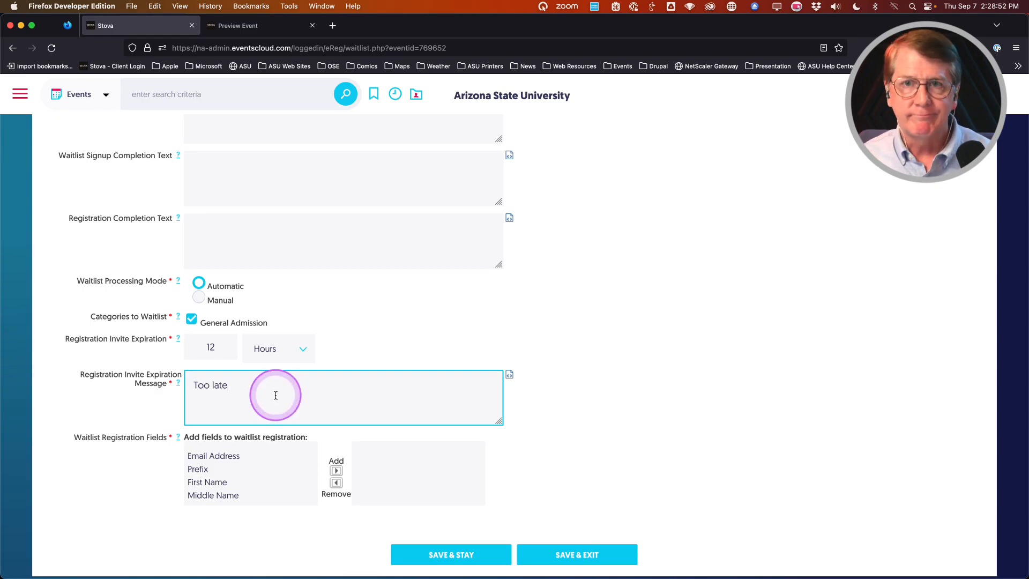
Step: Add Email Address, First Name and Last Name as waitlist fields and choose Manual processing
{"action": "scroll", "coordinate": [126, 407], "scroll_direction": "down", "scroll_amount": 1}
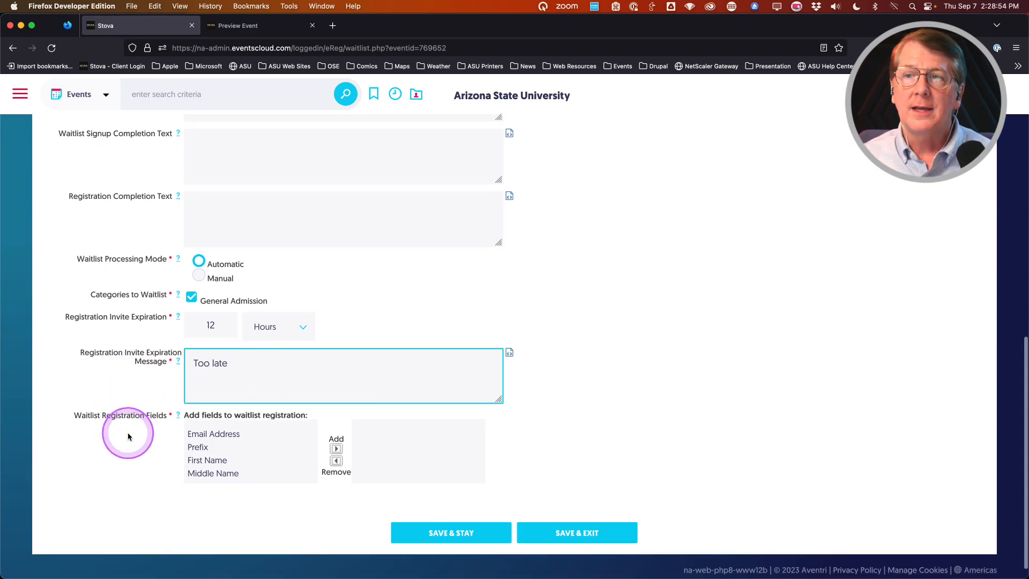
{"action": "scroll", "coordinate": [206, 450], "scroll_direction": "down", "scroll_amount": 3}
{"action": "scroll", "coordinate": [207, 450], "scroll_direction": "up", "scroll_amount": 2}
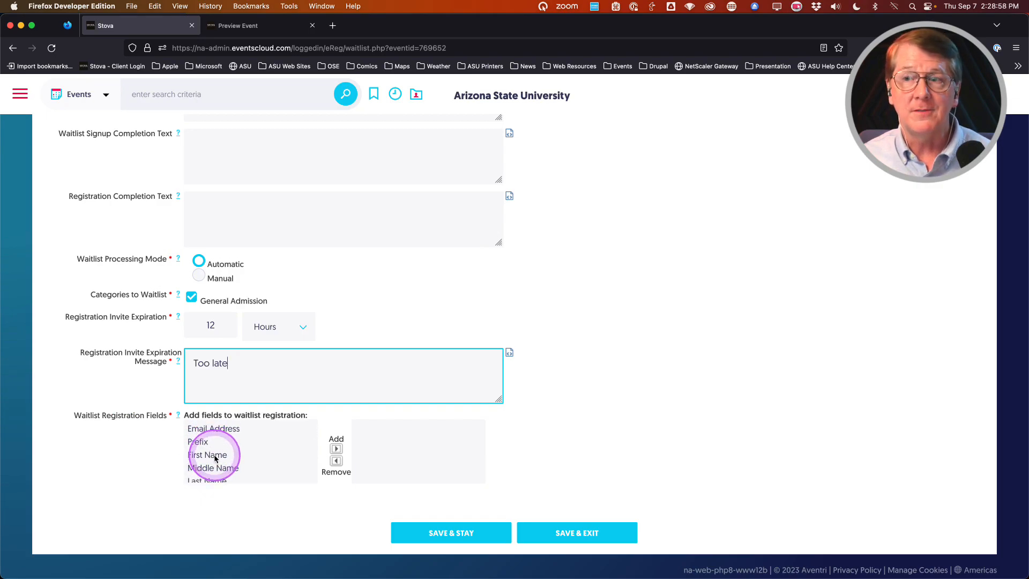
{"action": "left_click", "coordinate": [211, 429]}
{"action": "left_click", "coordinate": [336, 449]}
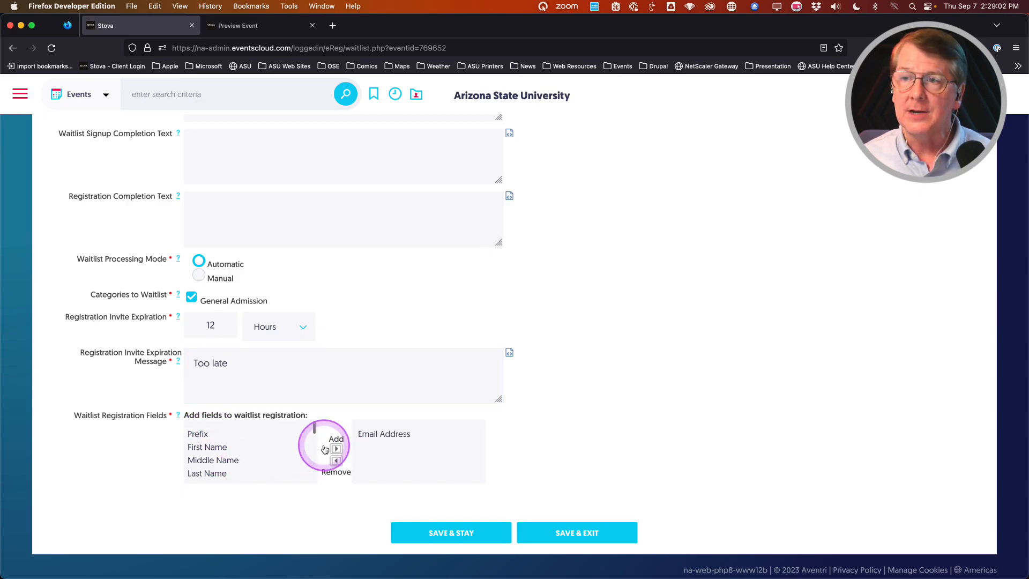
{"action": "left_click", "coordinate": [216, 450]}
{"action": "left_click", "coordinate": [336, 449]}
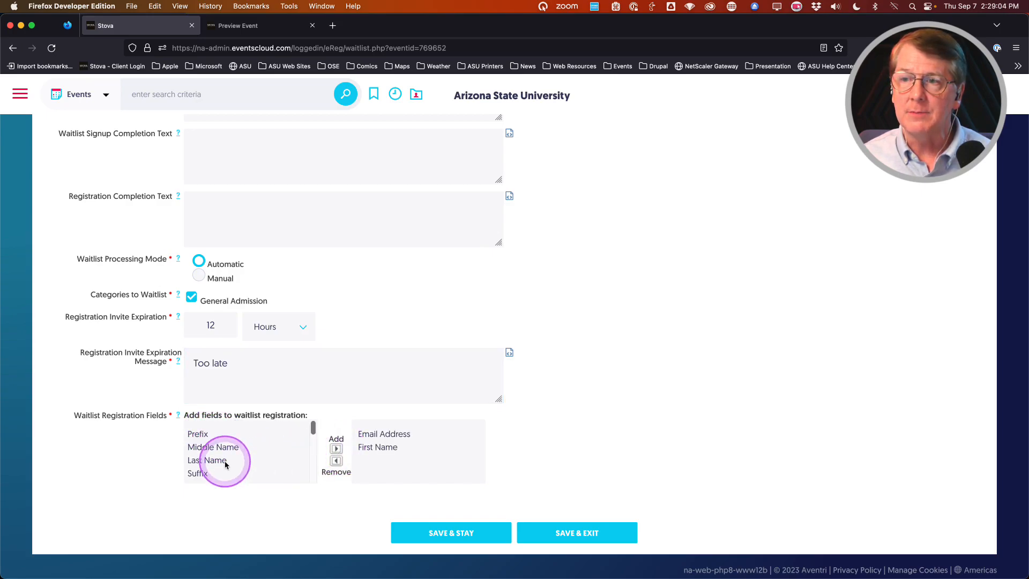
{"action": "left_click", "coordinate": [232, 464]}
{"action": "left_click", "coordinate": [336, 449]}
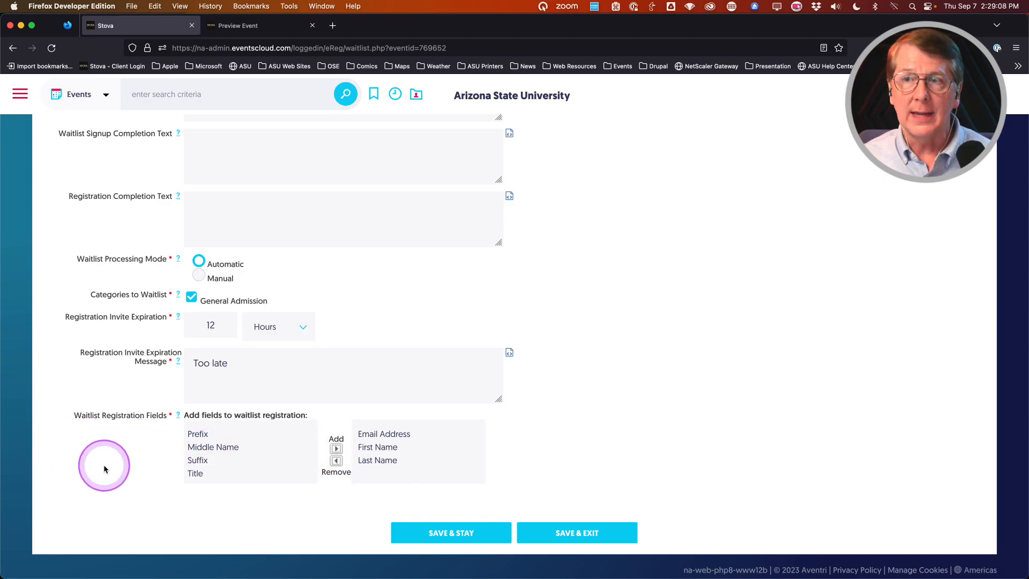
{"action": "left_click", "coordinate": [199, 276]}
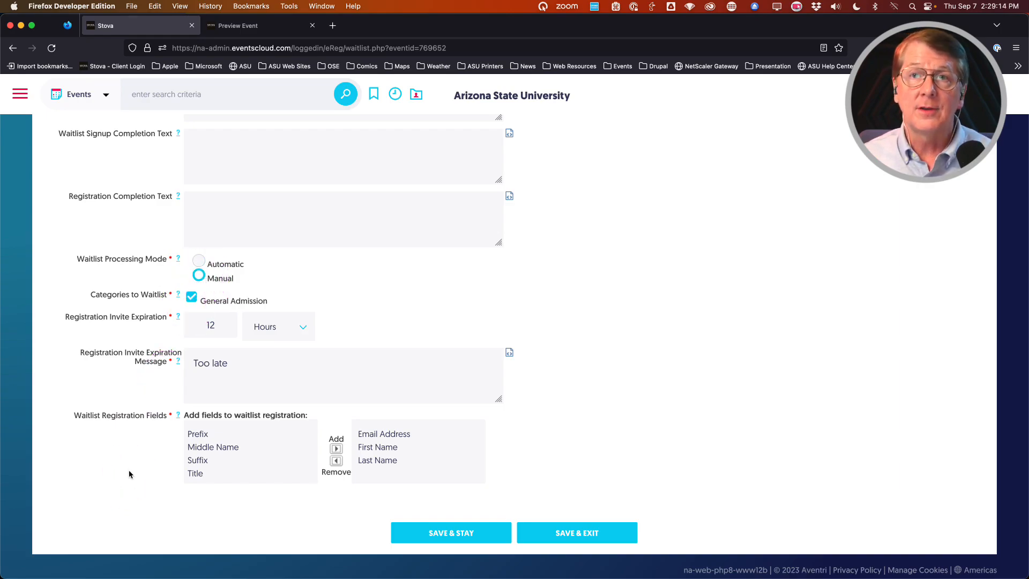
{"action": "scroll", "coordinate": [145, 443], "scroll_direction": "up", "scroll_amount": 10}
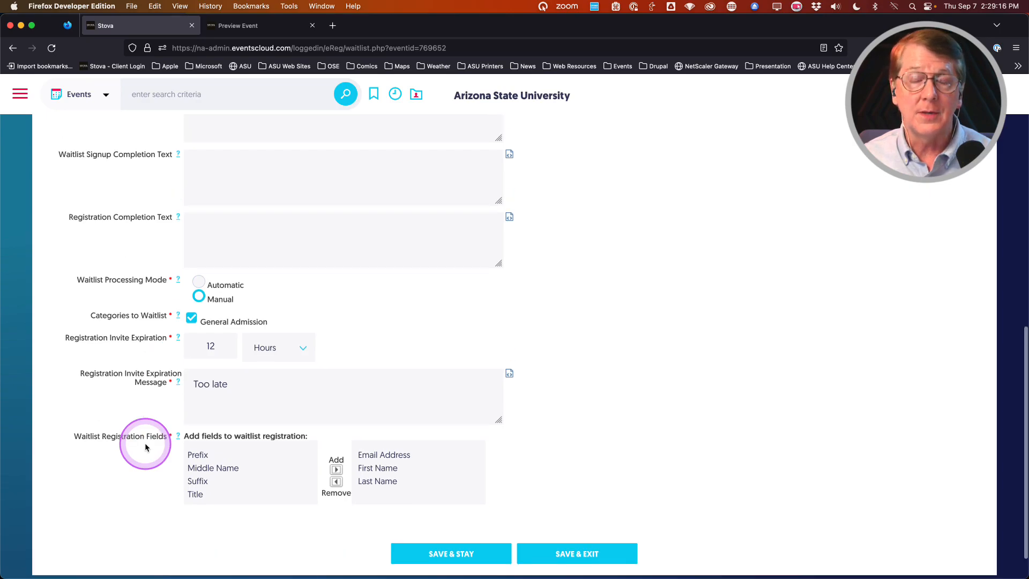
Step: Save the waitlisting settings and go to the event's attendee categories
{"action": "left_click", "coordinate": [434, 306]}
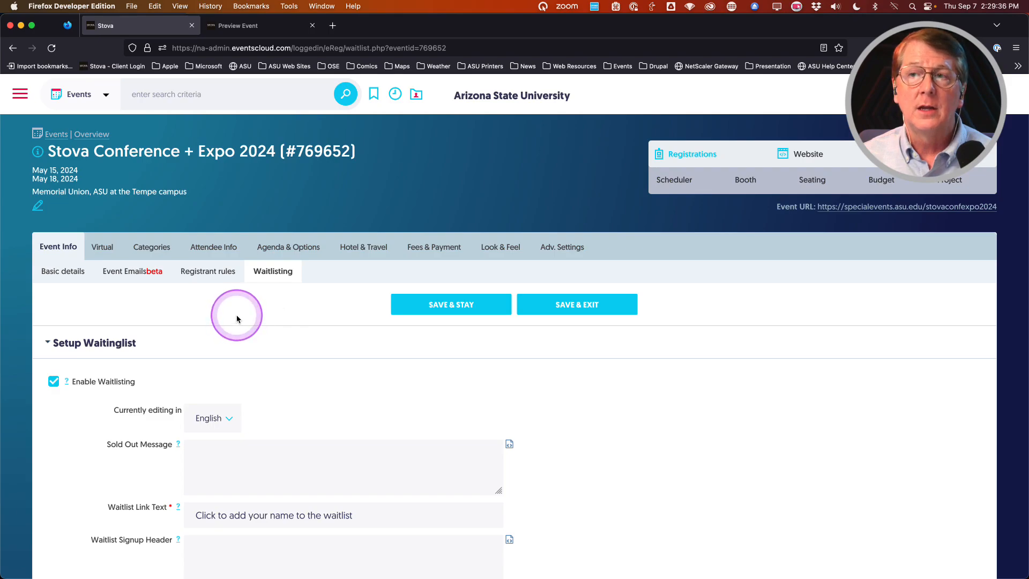
{"action": "mouse_move", "coordinate": [669, 159]}
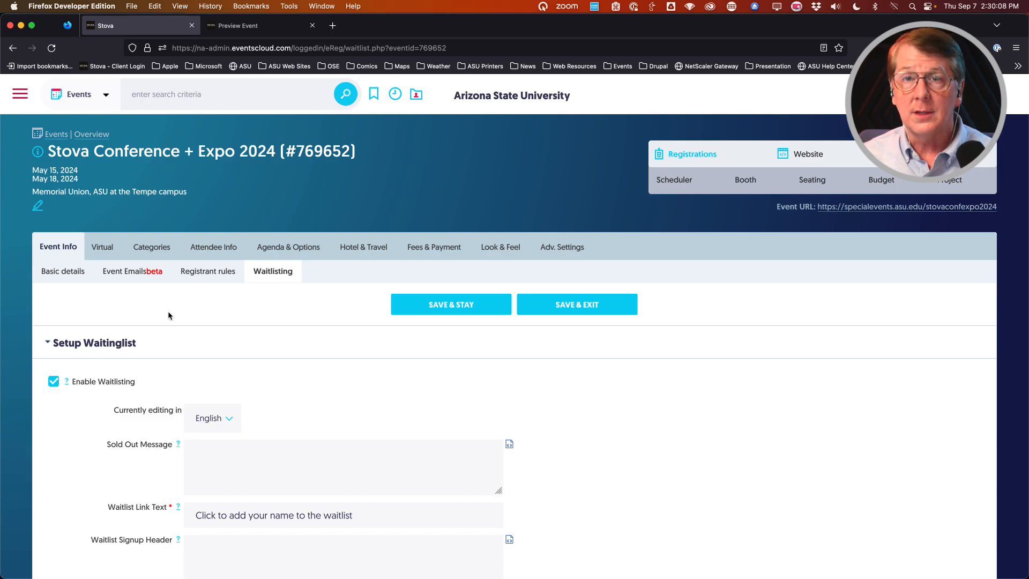
{"action": "left_click", "coordinate": [193, 312]}
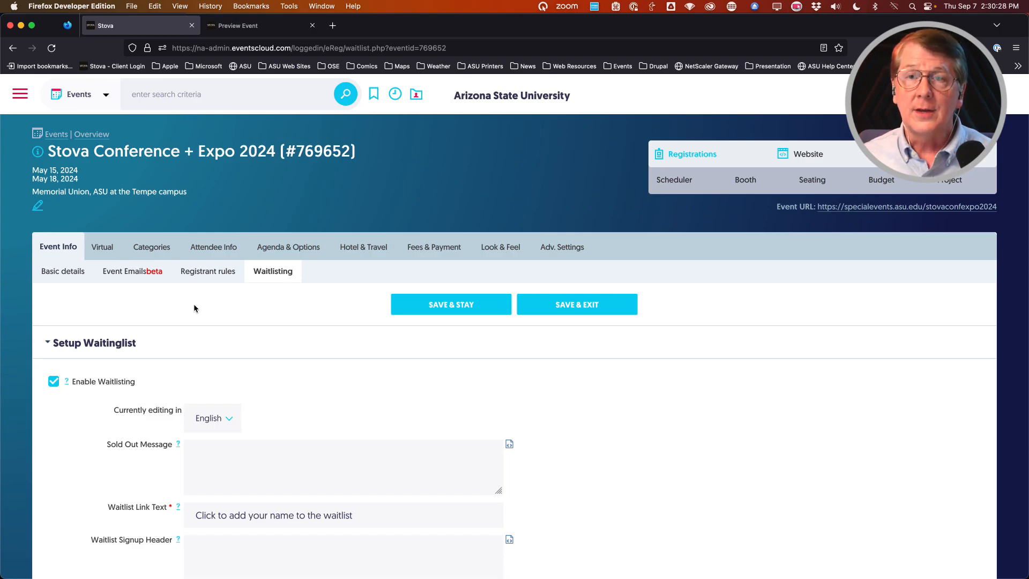
{"action": "left_click", "coordinate": [145, 305]}
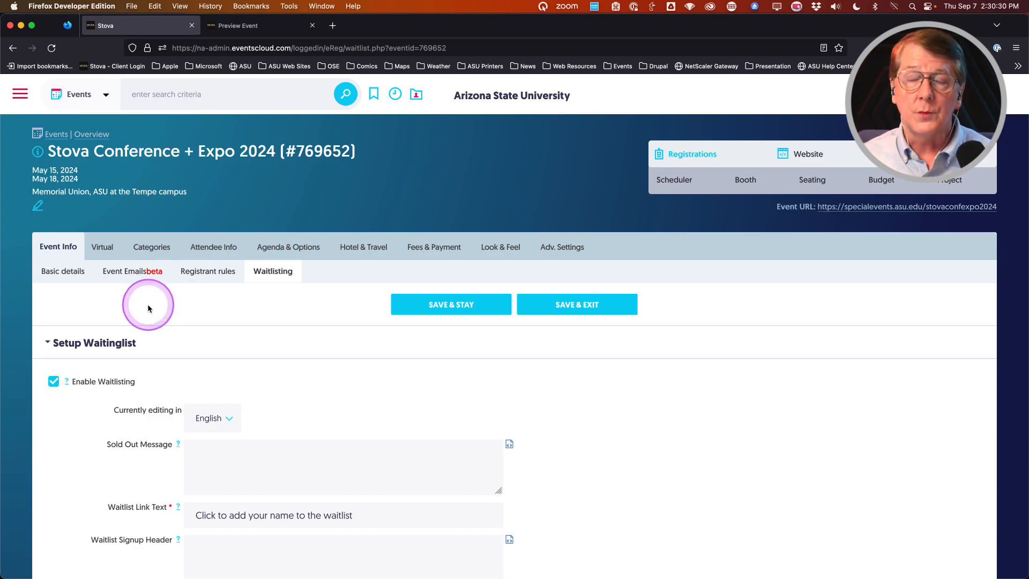
{"action": "left_click", "coordinate": [153, 252]}
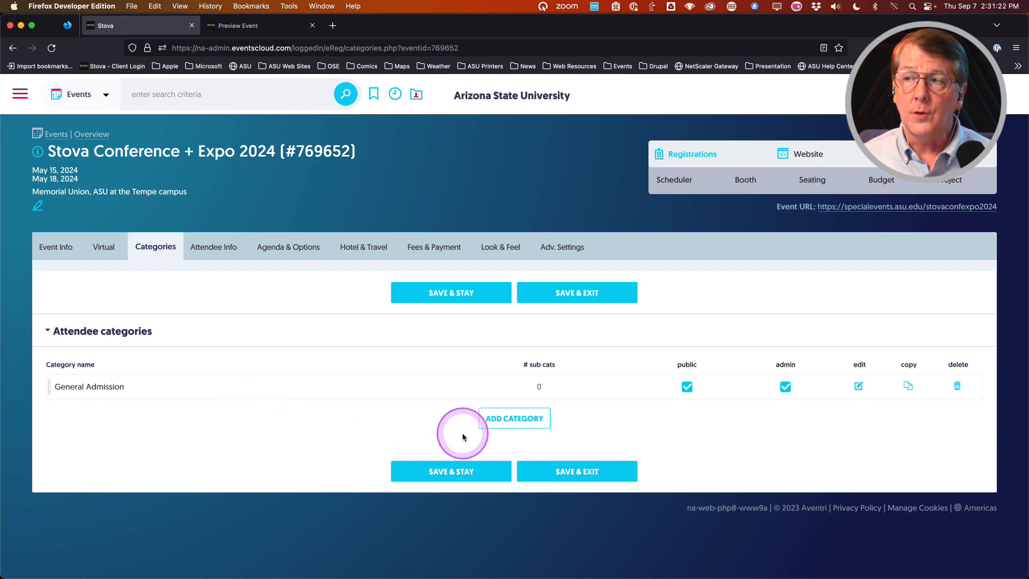
Step: Begin a new attendee category alongside the existing General Admission
{"action": "left_click", "coordinate": [512, 420]}
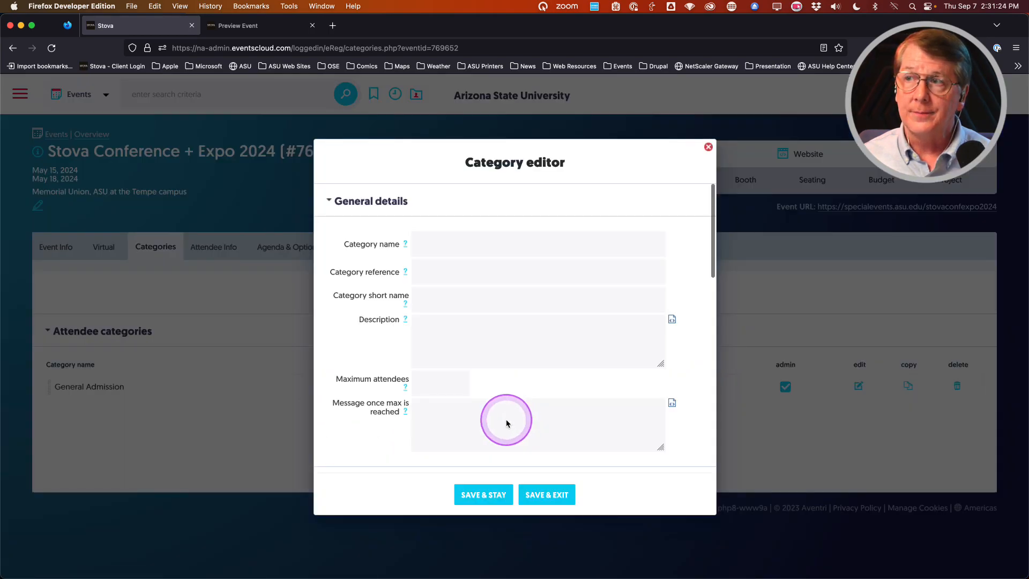
Step: Create an 'Exhibitor: Vendor' attendee category and switch to the registration preview
{"action": "left_click", "coordinate": [461, 246]}
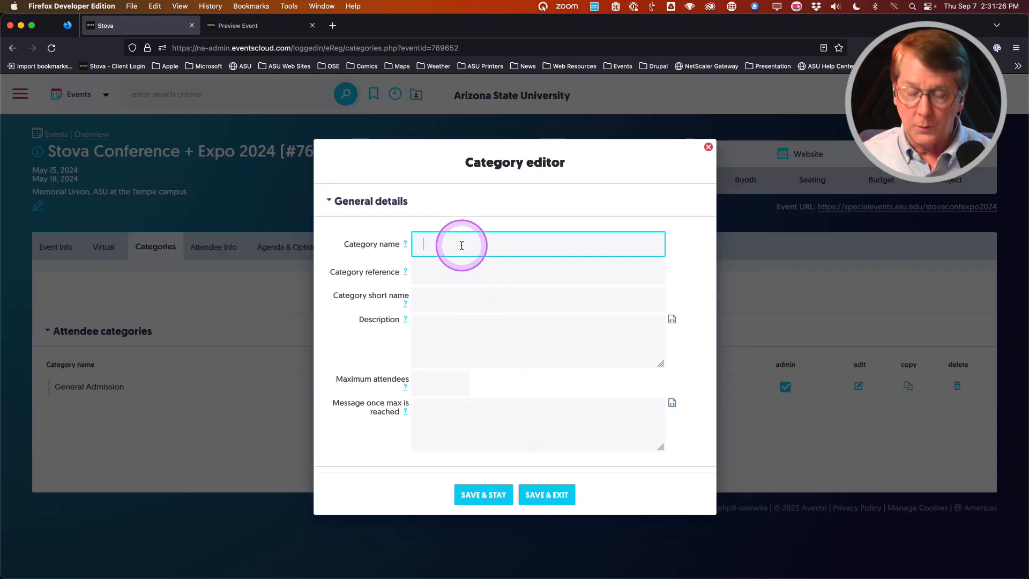
{"action": "type", "text": "Ex"}
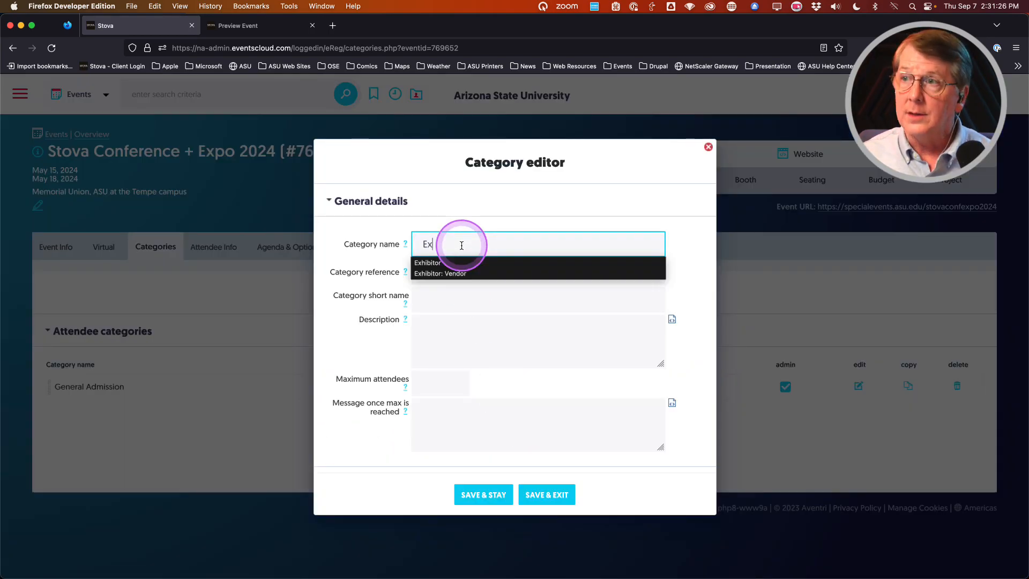
{"action": "left_click", "coordinate": [427, 273]}
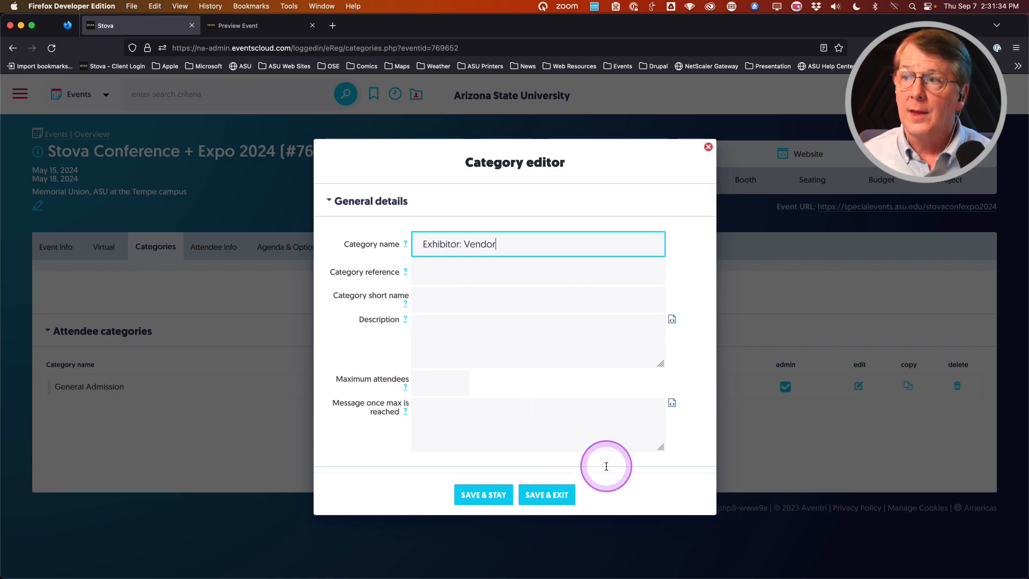
{"action": "left_click", "coordinate": [556, 492]}
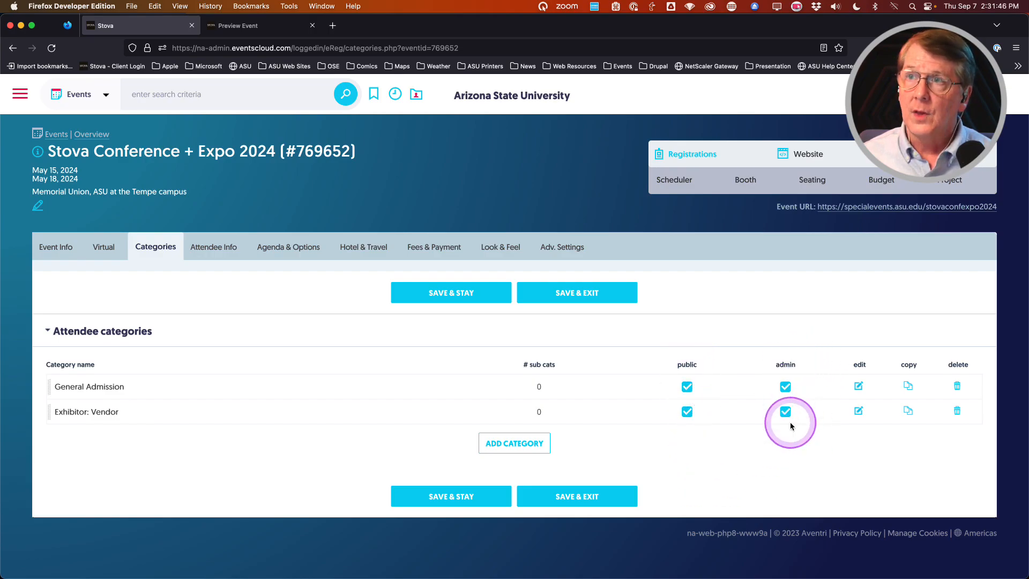
{"action": "left_click", "coordinate": [265, 26]}
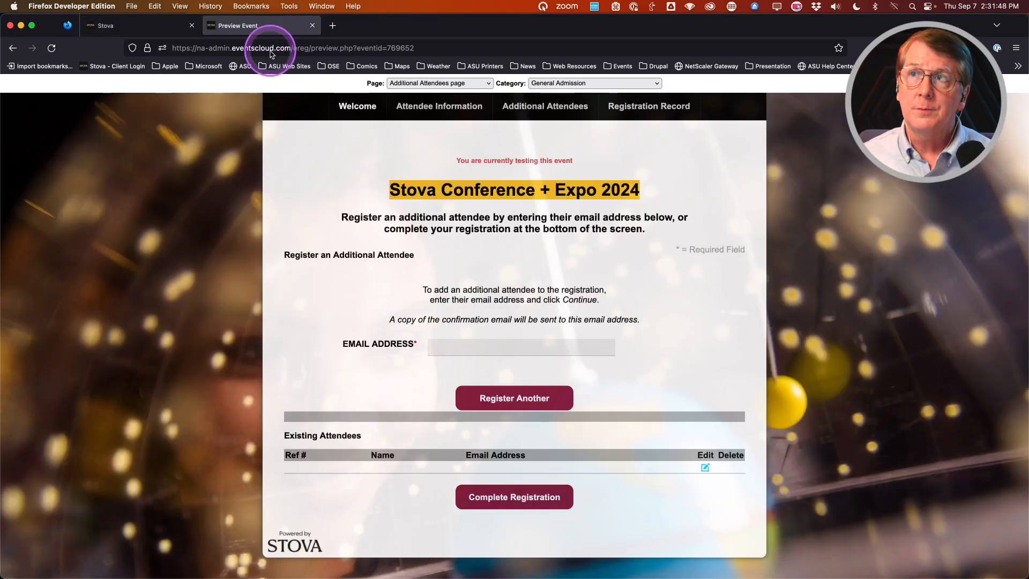
Step: Reload the preview to check for Exhibitor: Vendor, then return to the categories admin
{"action": "key", "text": "super+r"}
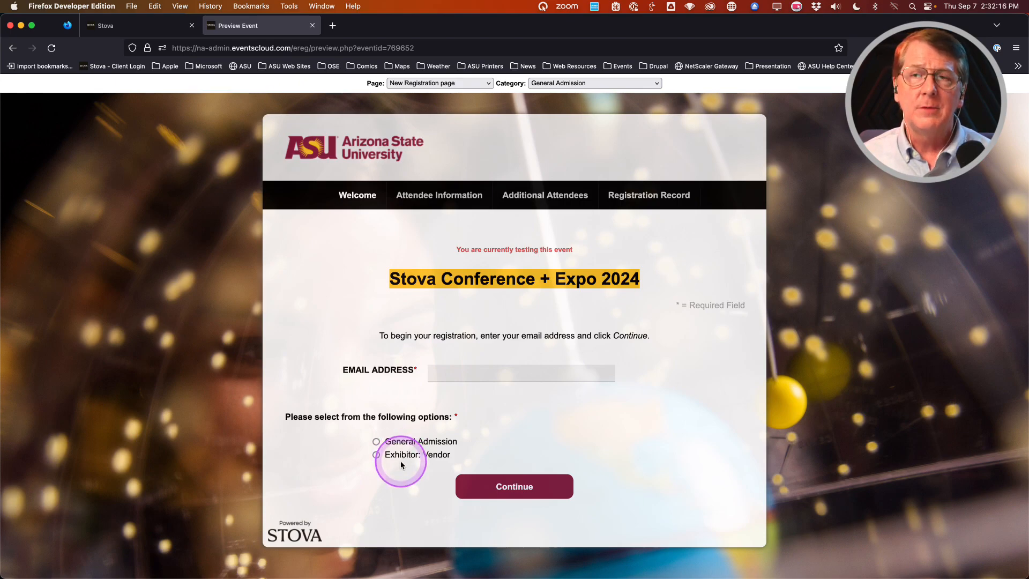
{"action": "left_click", "coordinate": [147, 26]}
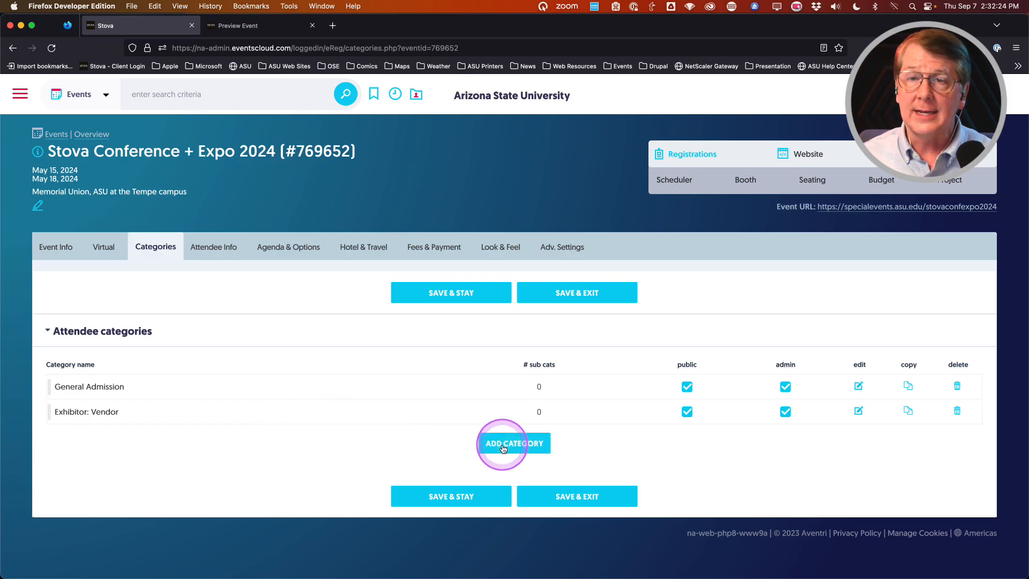
Step: Add an attendee category named 'Exhibitor'
{"action": "left_click", "coordinate": [909, 414]}
{"action": "left_click", "coordinate": [521, 248]}
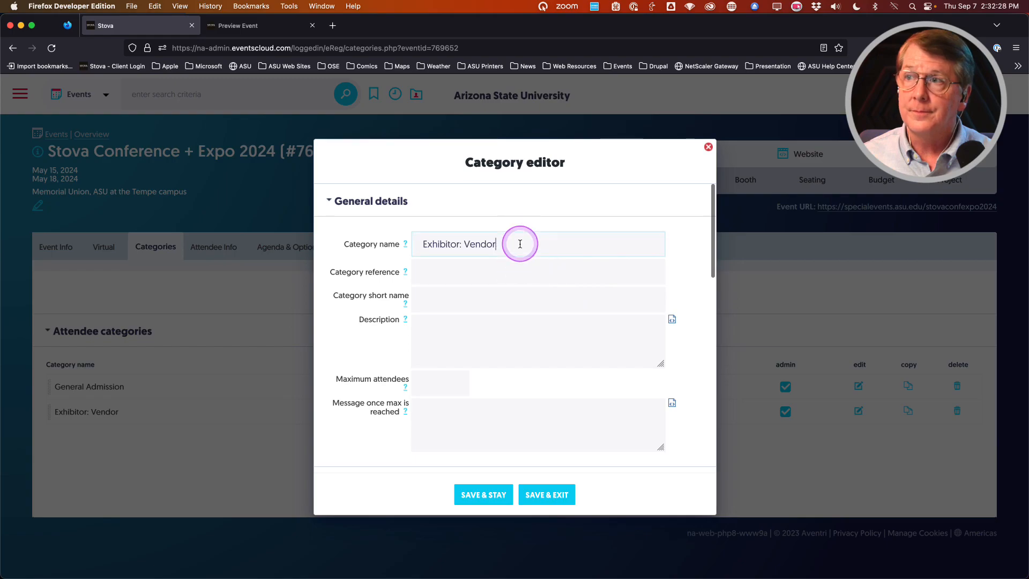
{"action": "key", "text": "BackSpace"}
{"action": "key", "text": "BackSpace"}
{"action": "key", "text": "BackSpace"}
{"action": "key", "text": "BackSpace"}
{"action": "key", "text": "BackSpace"}
{"action": "key", "text": "BackSpace"}
{"action": "key", "text": "BackSpace"}
{"action": "key", "text": "BackSpace"}
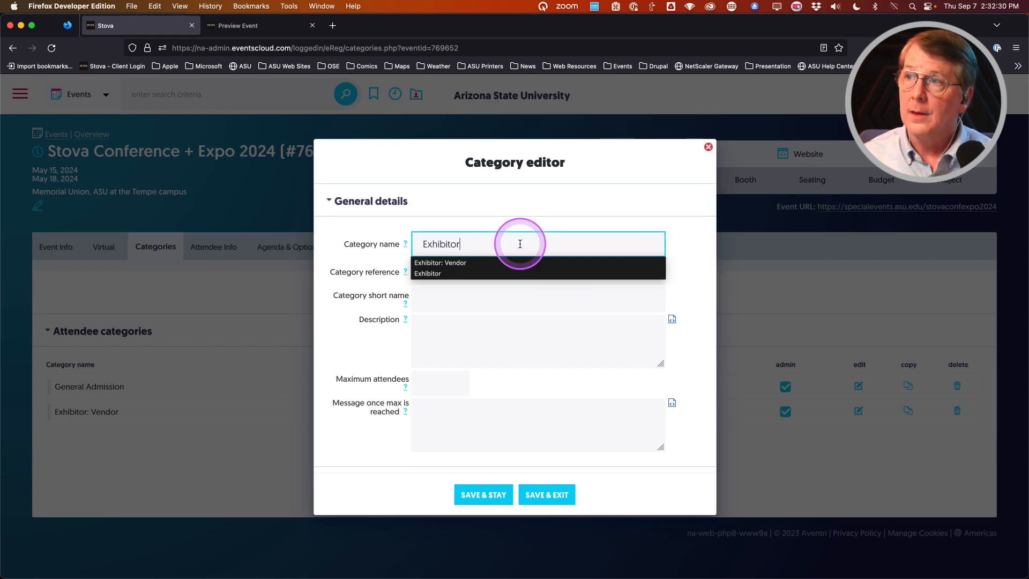
{"action": "left_click", "coordinate": [433, 275]}
{"action": "left_click", "coordinate": [549, 500]}
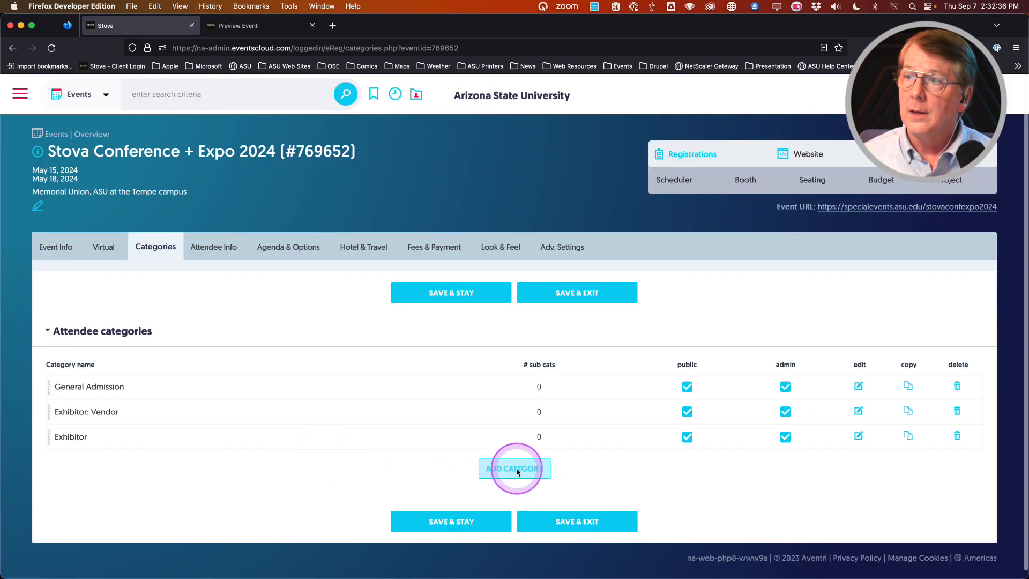
Step: Add an attendee category named 'Sponsors'
{"action": "left_click", "coordinate": [493, 470]}
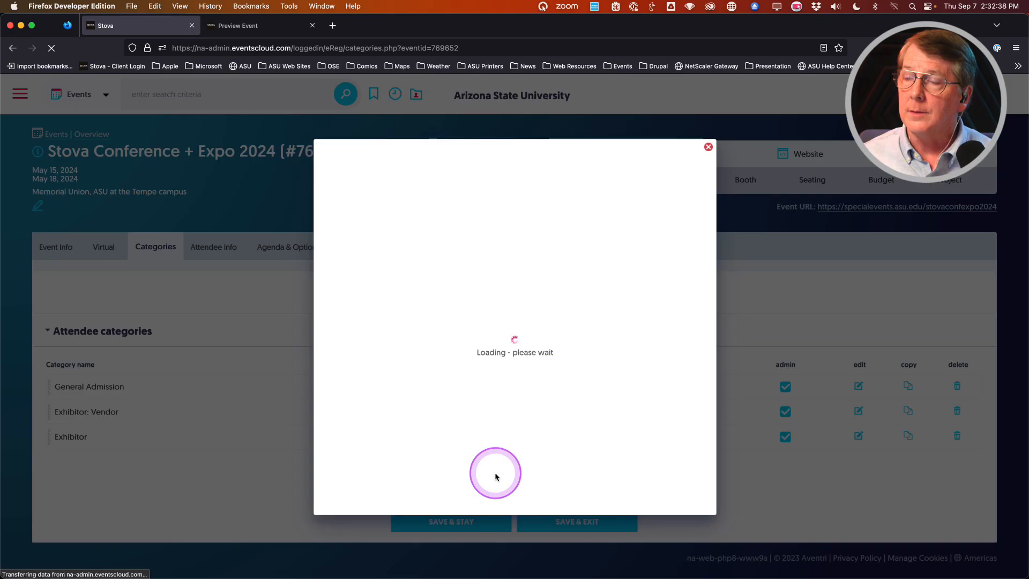
{"action": "left_click", "coordinate": [476, 239]}
{"action": "type", "text": "S"}
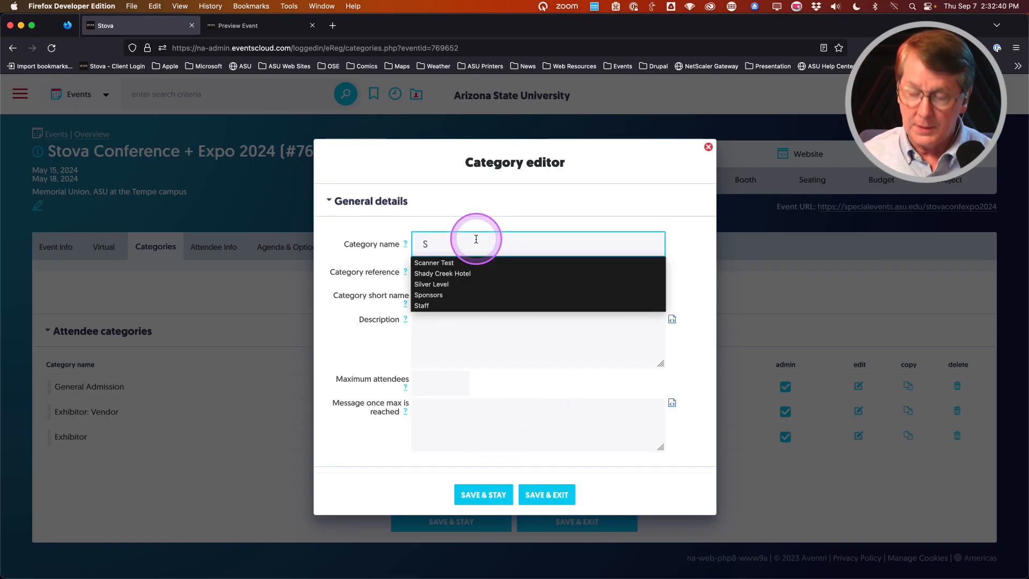
{"action": "type", "text": "p"}
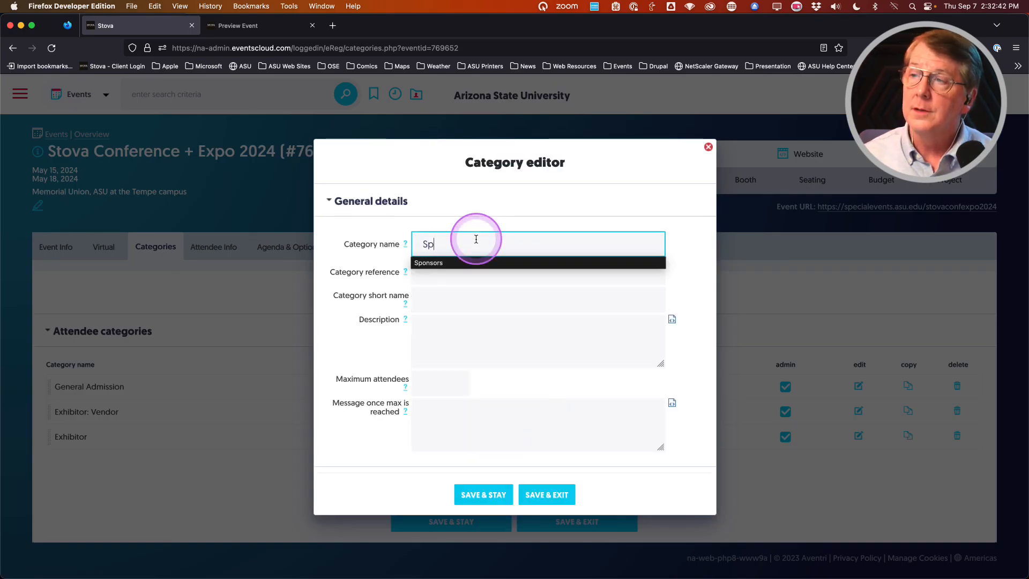
{"action": "left_click", "coordinate": [437, 262]}
{"action": "left_click", "coordinate": [557, 495]}
Step: Add a 'Staff' attendee category, then view the registration preview
{"action": "left_click", "coordinate": [513, 494]}
{"action": "left_click", "coordinate": [454, 245]}
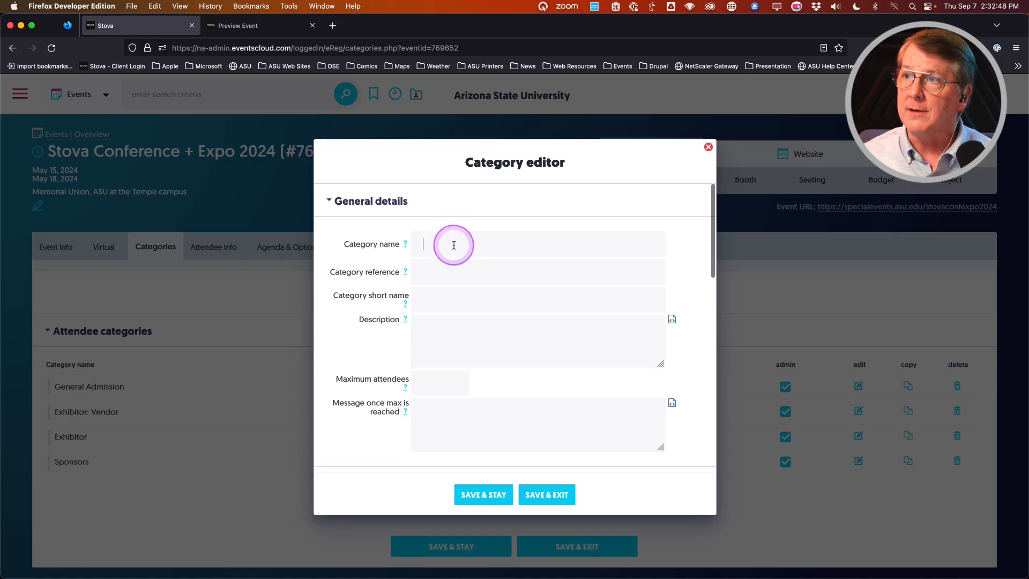
{"action": "type", "text": "Sta"}
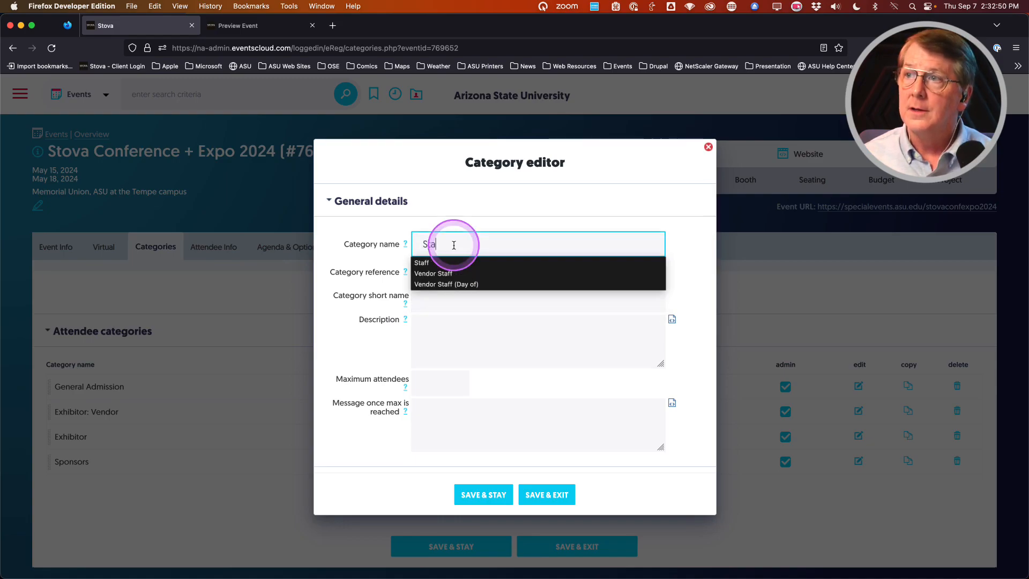
{"action": "type", "text": "ff"}
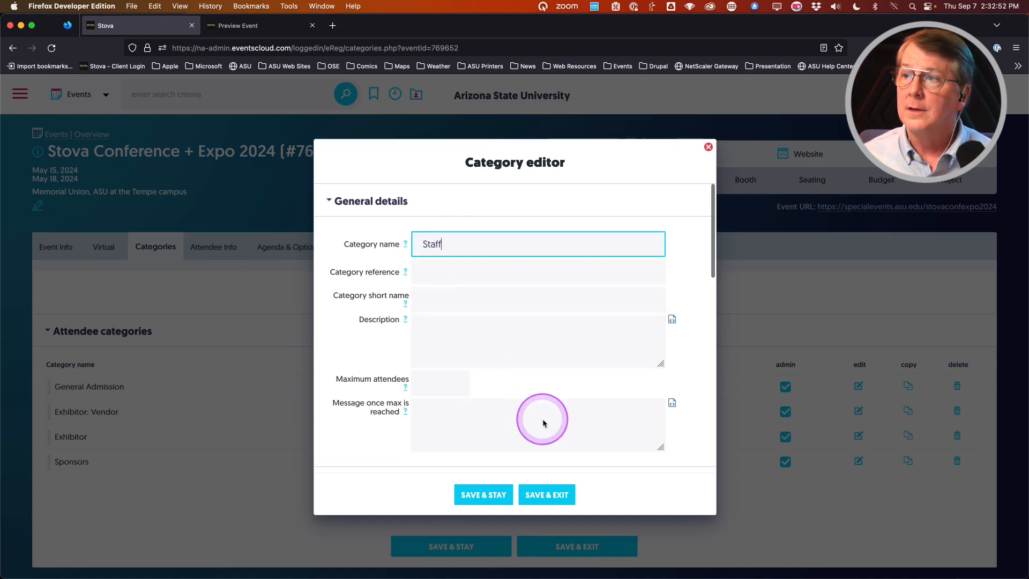
{"action": "left_click", "coordinate": [547, 494]}
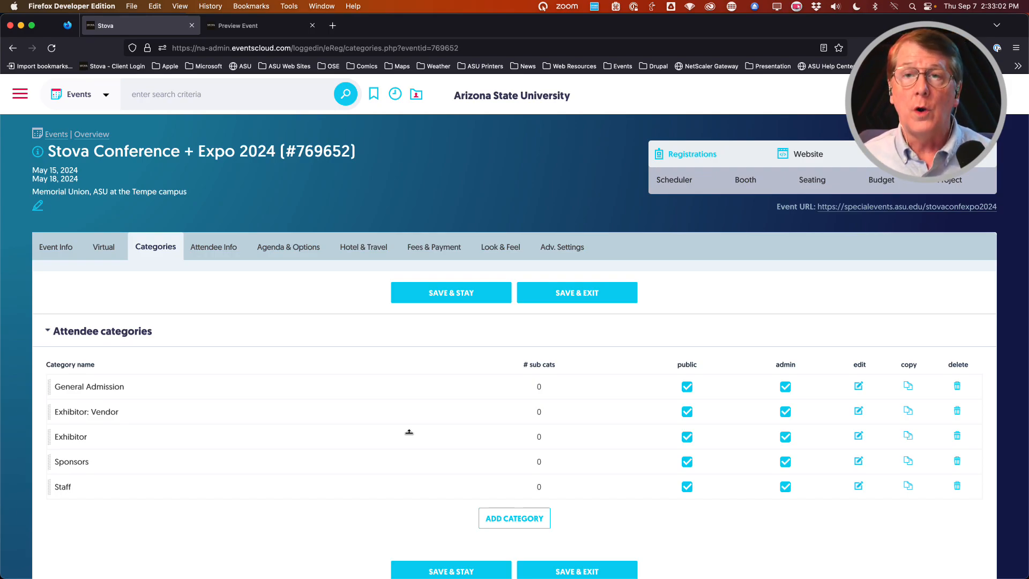
{"action": "left_click", "coordinate": [251, 26]}
{"action": "left_click", "coordinate": [376, 272]}
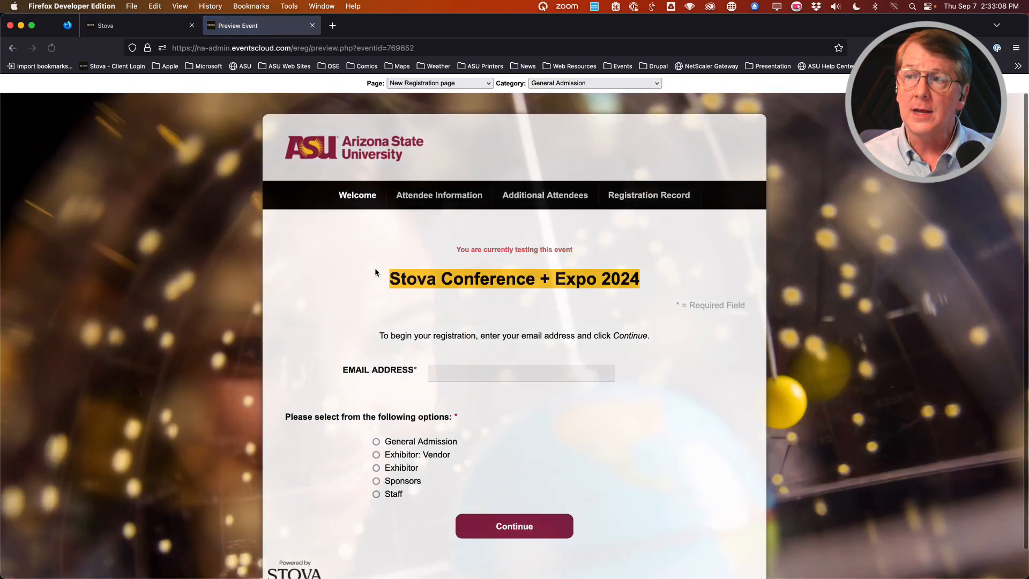
Step: Confirm the preview lists all five categories, then return to the categories admin
{"action": "left_click", "coordinate": [154, 25]}
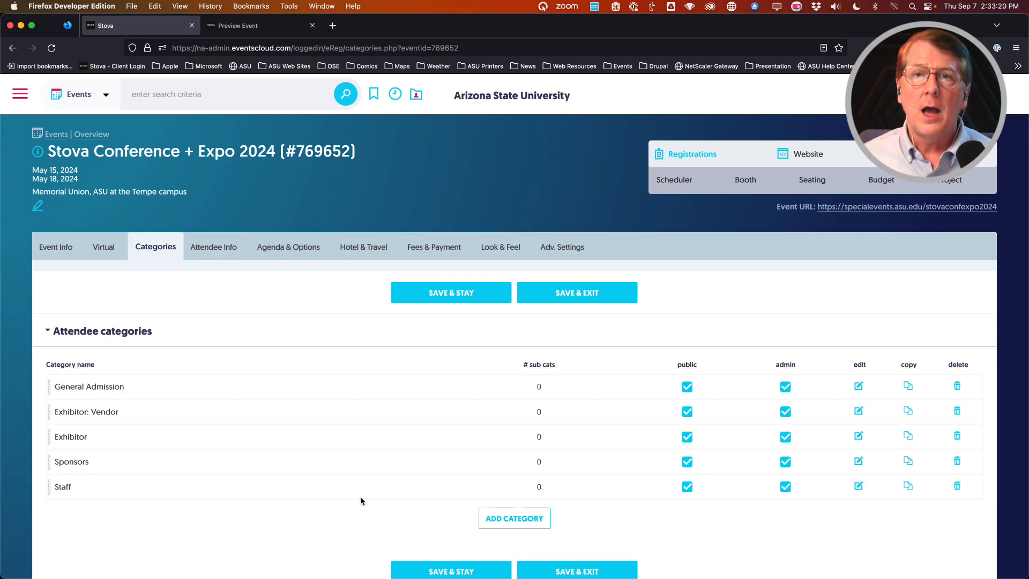
Step: Make Exhibitor: Vendor, Exhibitor, Sponsors and Staff non-public, save, and reload the preview
{"action": "left_click", "coordinate": [688, 412]}
{"action": "left_click", "coordinate": [693, 435]}
{"action": "left_click", "coordinate": [688, 461]}
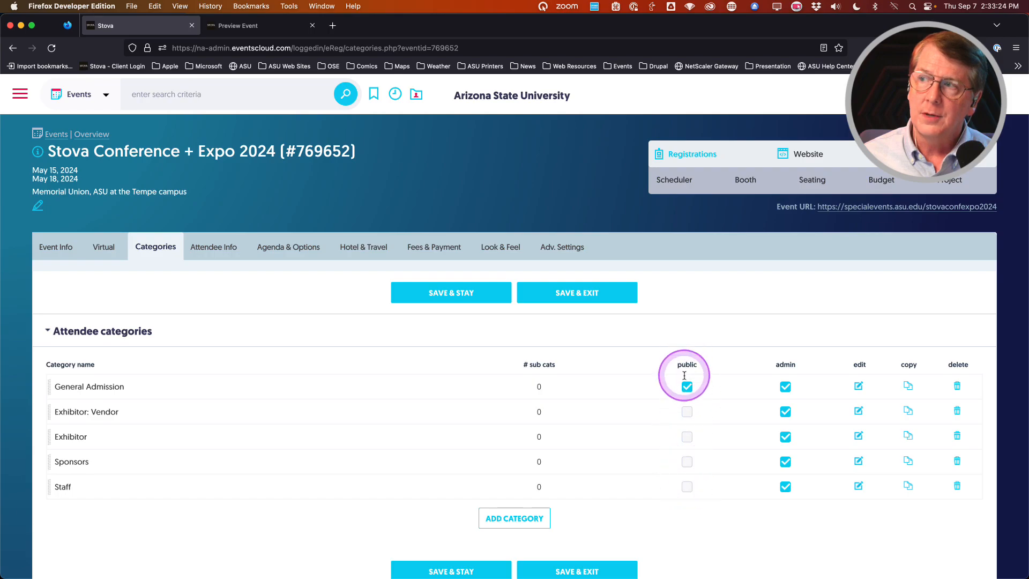
{"action": "left_click", "coordinate": [425, 298]}
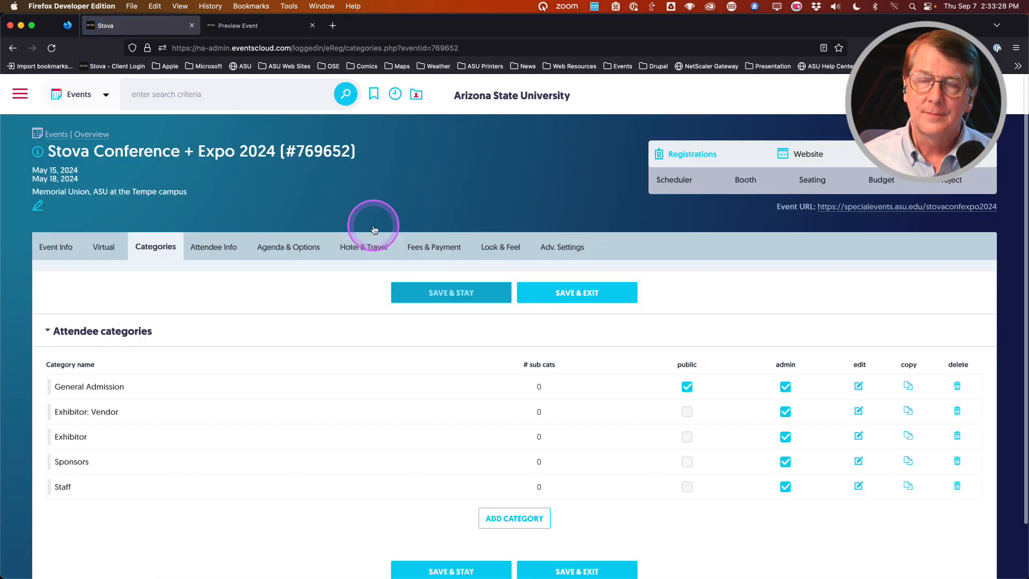
{"action": "left_click", "coordinate": [248, 27]}
{"action": "key", "text": "super+r"}
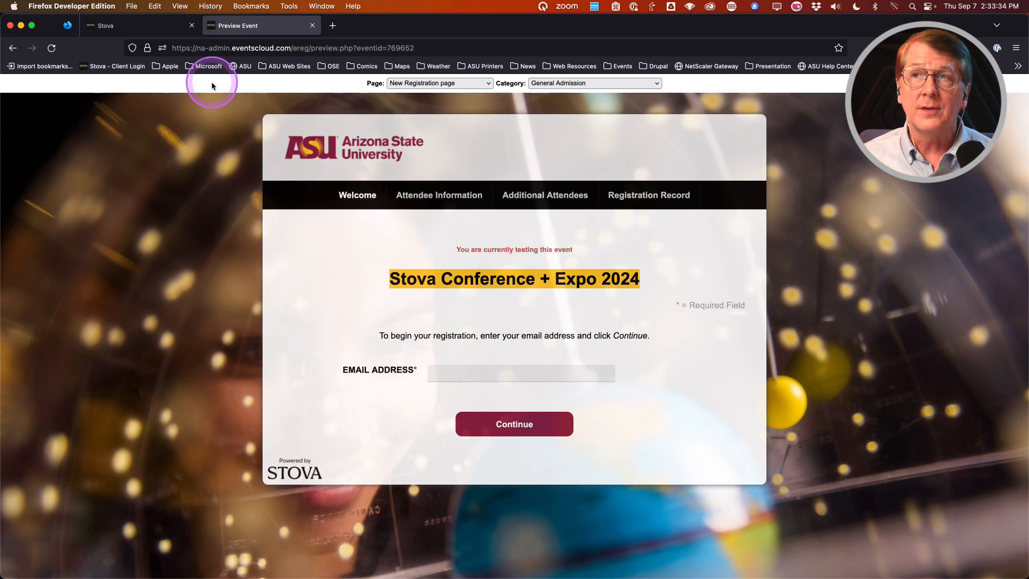
Step: Return to the event's attendee categories in Stova and open the Exhibitor: Vendor category's settings
{"action": "left_click", "coordinate": [158, 31]}
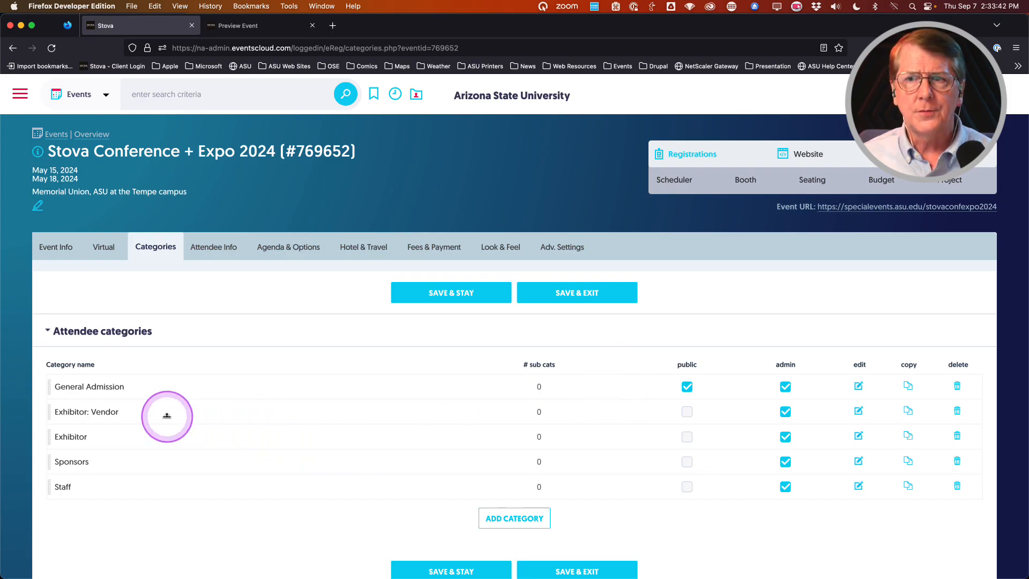
{"action": "left_click", "coordinate": [859, 412]}
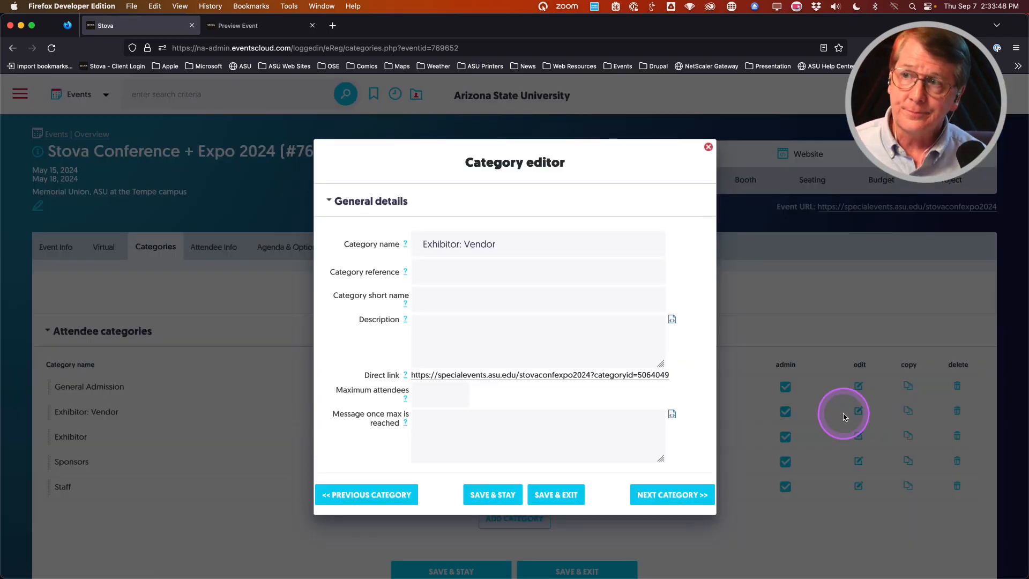
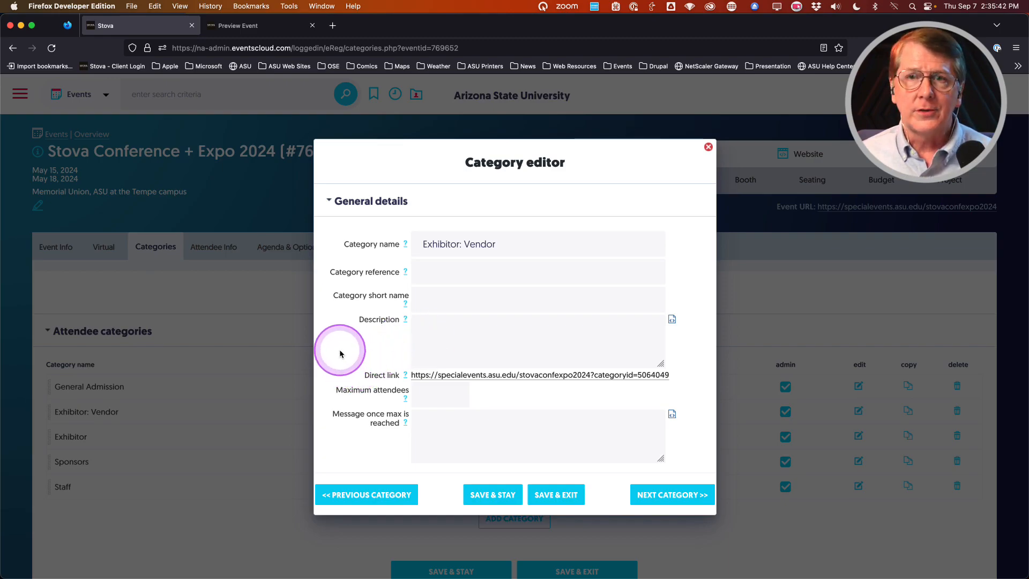
Step: Try a Maximum attendees limit of 11, then clear it so the limit stays blank
{"action": "scroll", "coordinate": [340, 354], "scroll_direction": "down", "scroll_amount": 1}
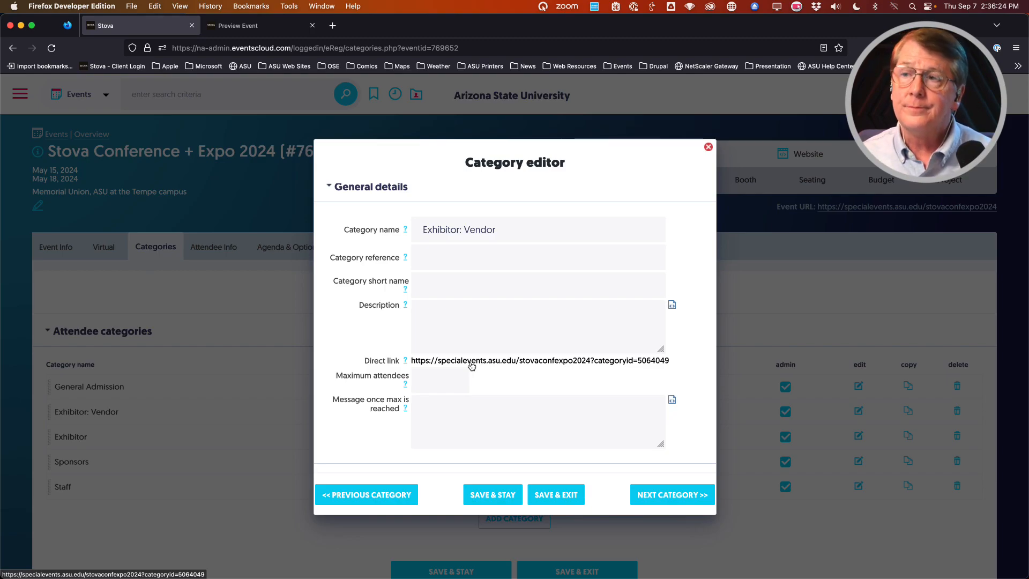
{"action": "scroll", "coordinate": [348, 346], "scroll_direction": "down", "scroll_amount": 1}
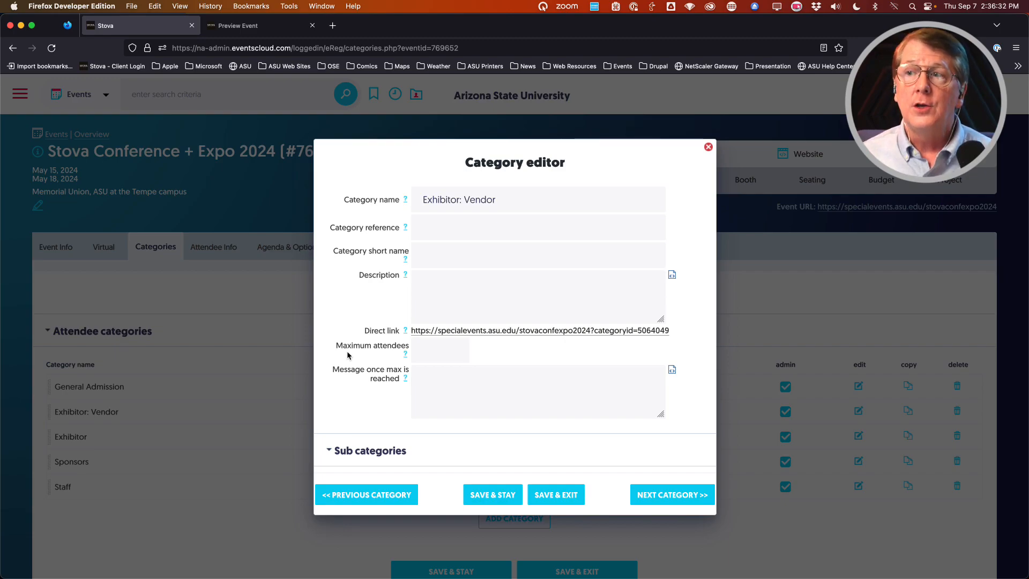
{"action": "left_click", "coordinate": [347, 355]}
{"action": "left_click", "coordinate": [437, 355]}
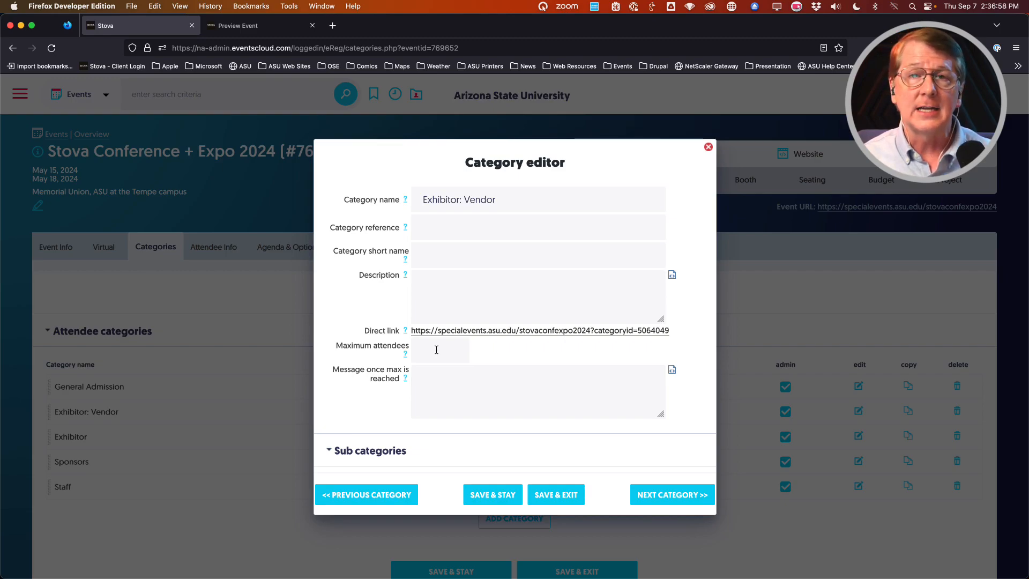
{"action": "left_click", "coordinate": [436, 350]}
{"action": "type", "text": "11"}
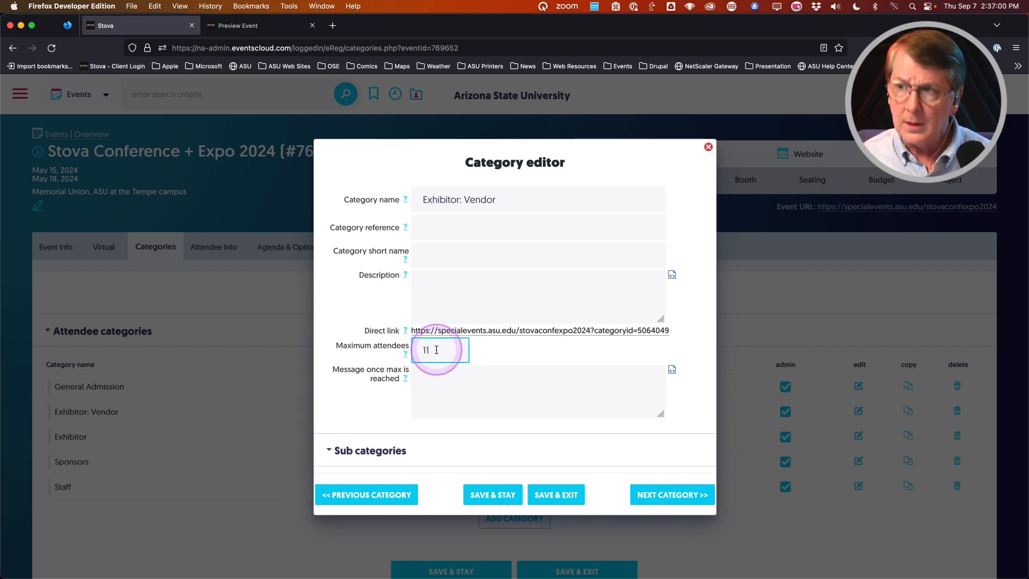
{"action": "key", "text": "BackSpace"}
{"action": "key", "text": "BackSpace"}
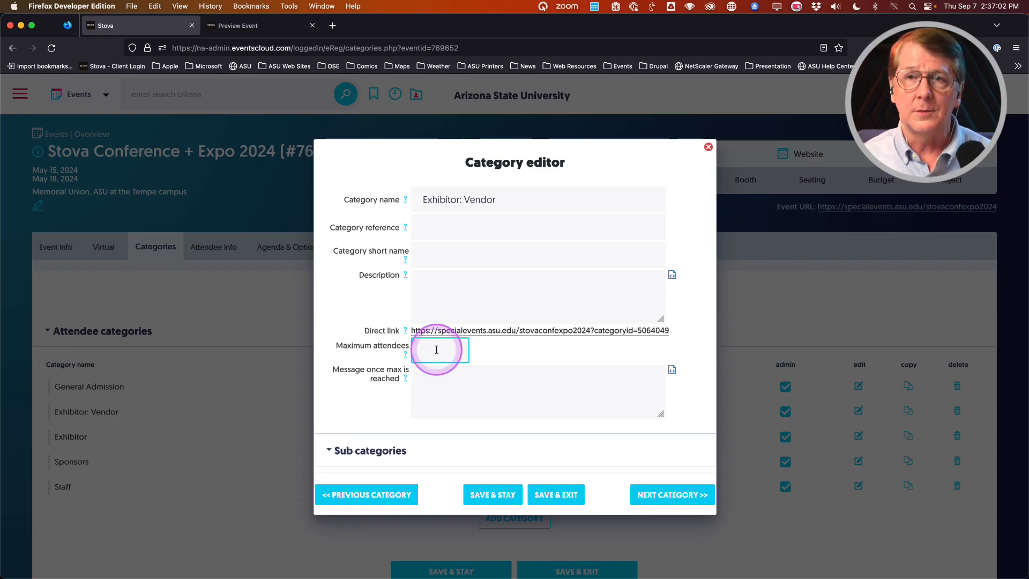
Step: Scroll down the Exhibitor: Vendor editor to the group bookings and additional registrant settings
{"action": "scroll", "coordinate": [351, 333], "scroll_direction": "down", "scroll_amount": 1}
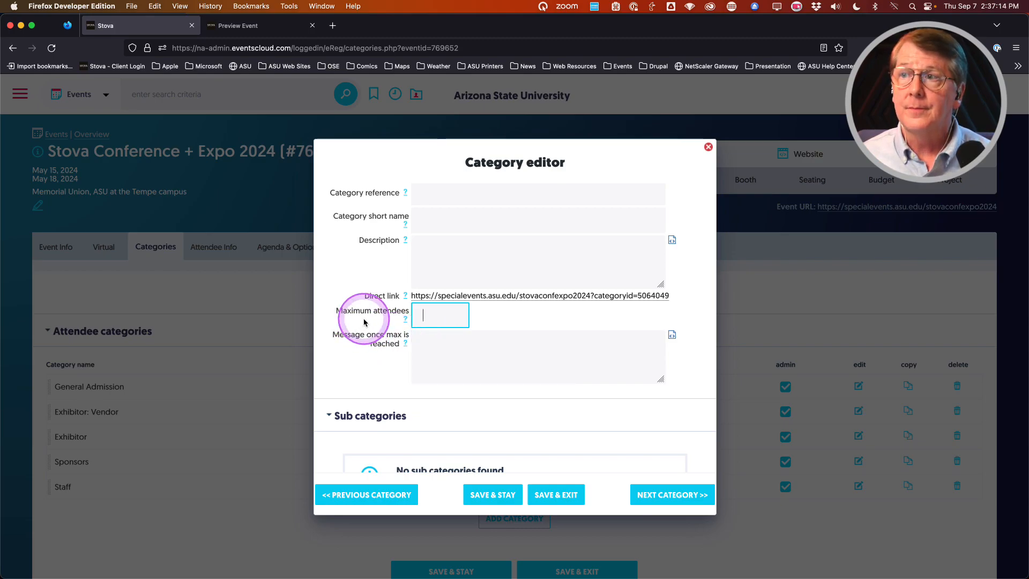
{"action": "scroll", "coordinate": [364, 322], "scroll_direction": "down", "scroll_amount": 4}
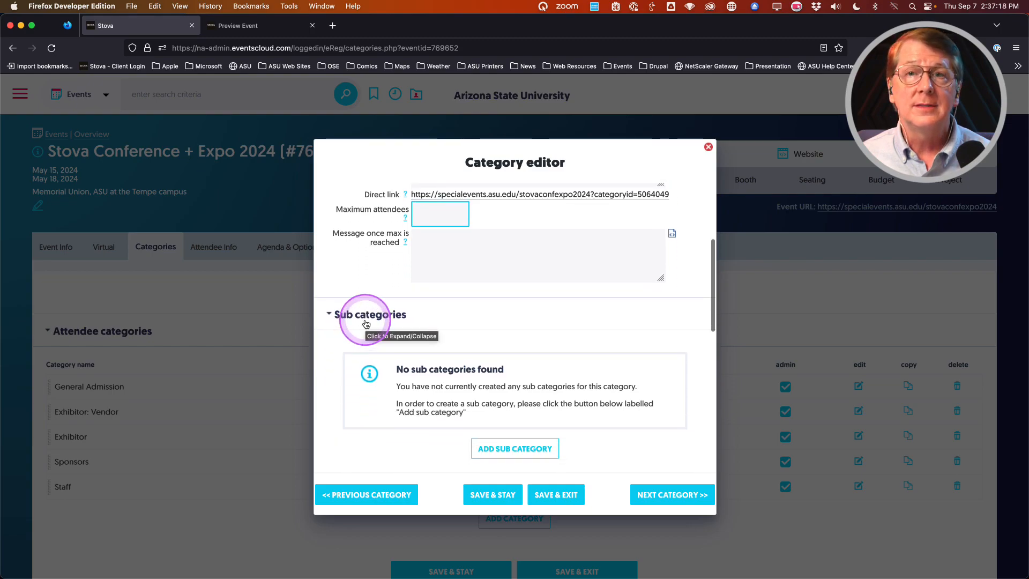
{"action": "scroll", "coordinate": [332, 364], "scroll_direction": "down", "scroll_amount": 1}
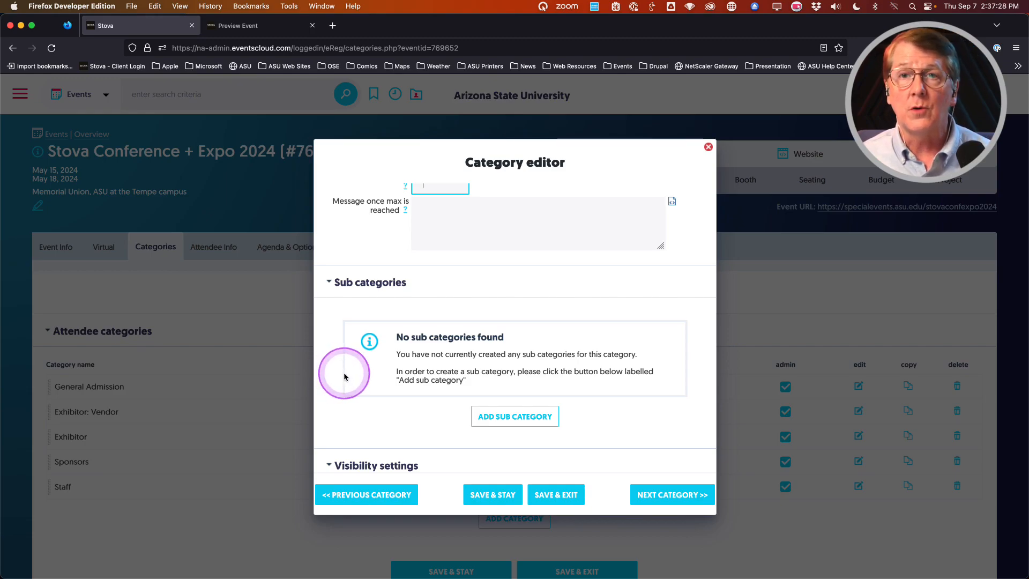
{"action": "scroll", "coordinate": [344, 376], "scroll_direction": "down", "scroll_amount": 1}
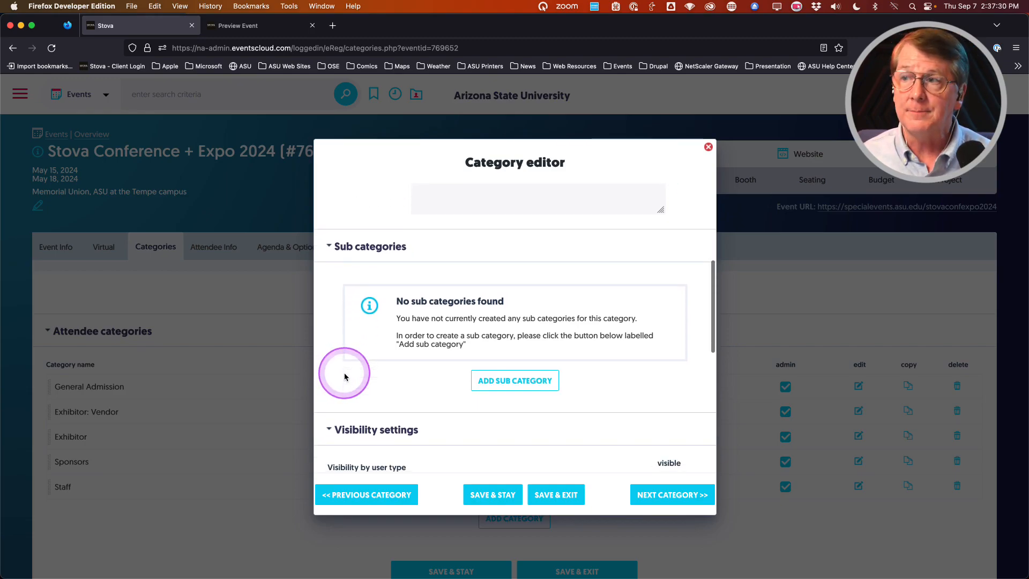
{"action": "scroll", "coordinate": [354, 375], "scroll_direction": "down", "scroll_amount": 4}
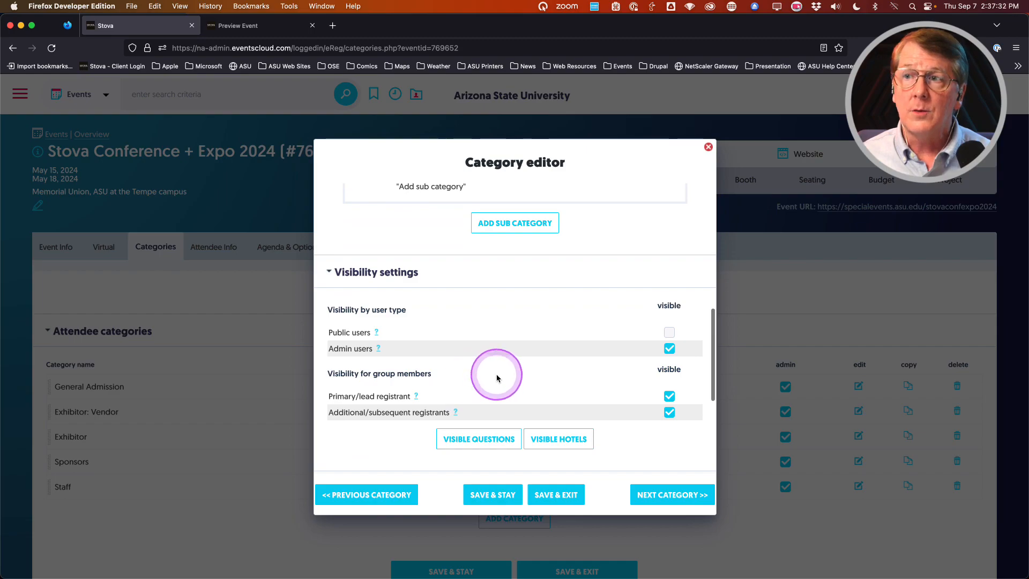
{"action": "scroll", "coordinate": [496, 375], "scroll_direction": "down", "scroll_amount": 1}
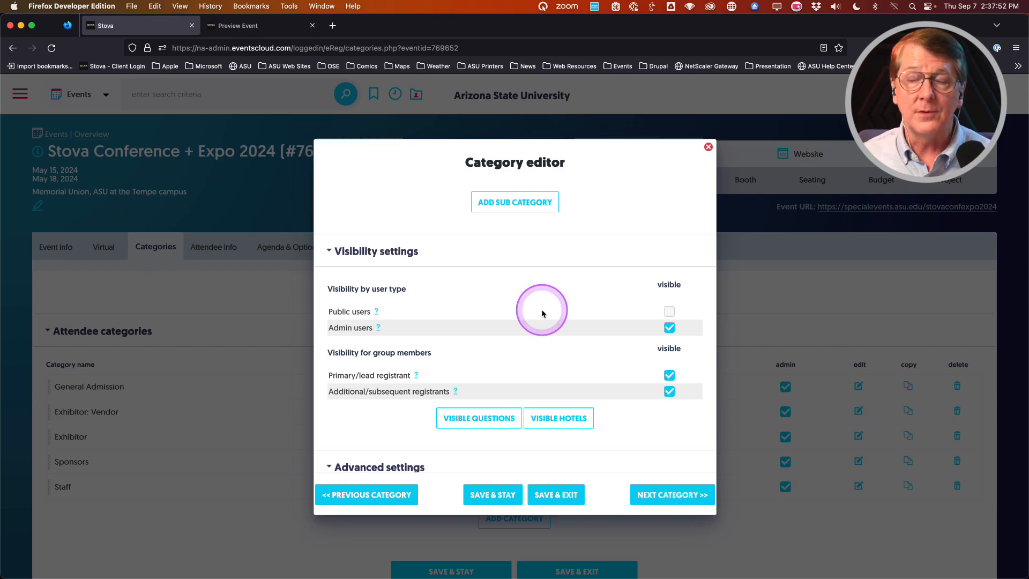
{"action": "scroll", "coordinate": [542, 313], "scroll_direction": "down", "scroll_amount": 1}
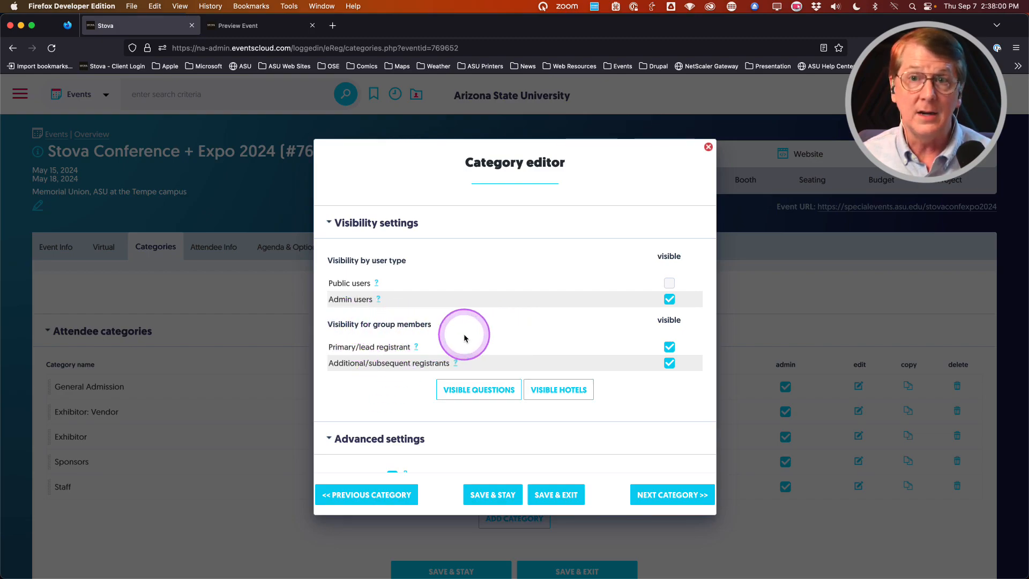
{"action": "scroll", "coordinate": [483, 323], "scroll_direction": "down", "scroll_amount": 1}
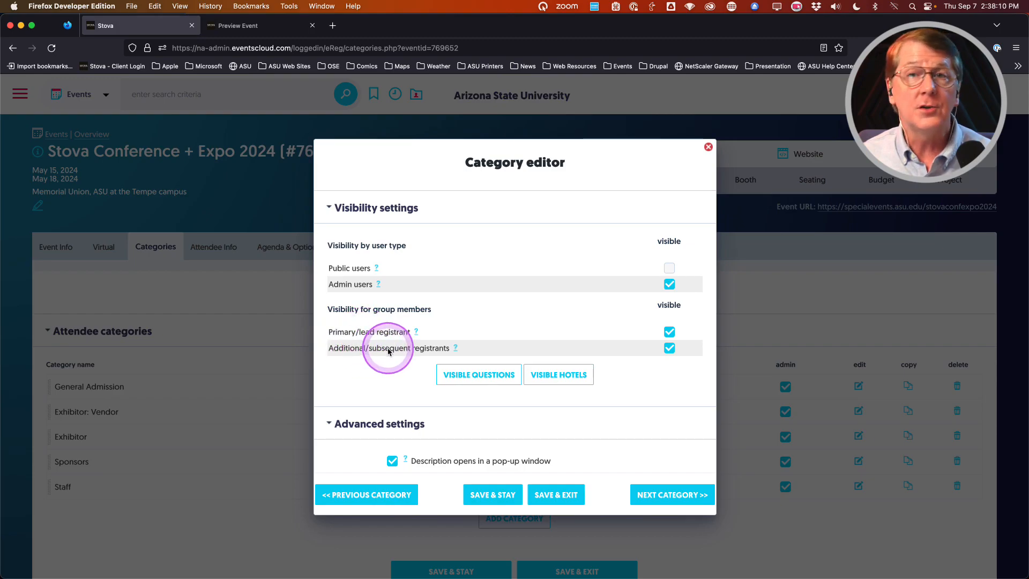
{"action": "scroll", "coordinate": [388, 361], "scroll_direction": "down", "scroll_amount": 1}
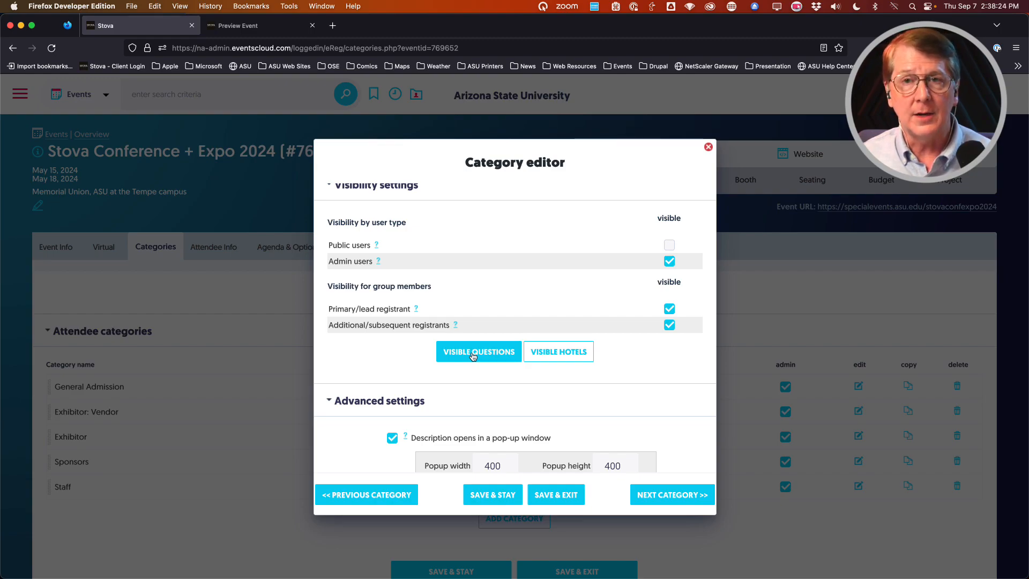
{"action": "left_click", "coordinate": [380, 357]}
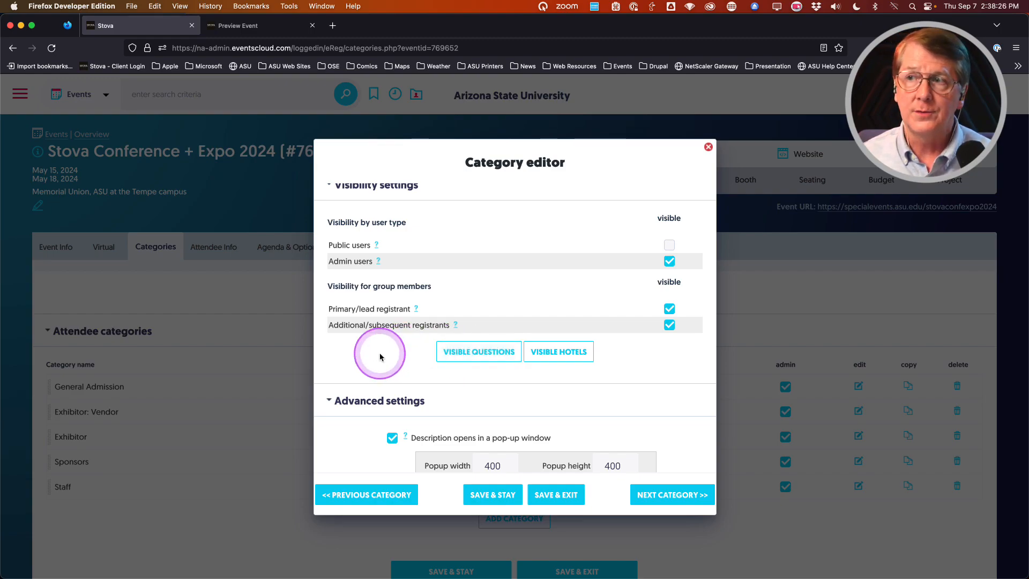
{"action": "scroll", "coordinate": [367, 364], "scroll_direction": "down", "scroll_amount": 3}
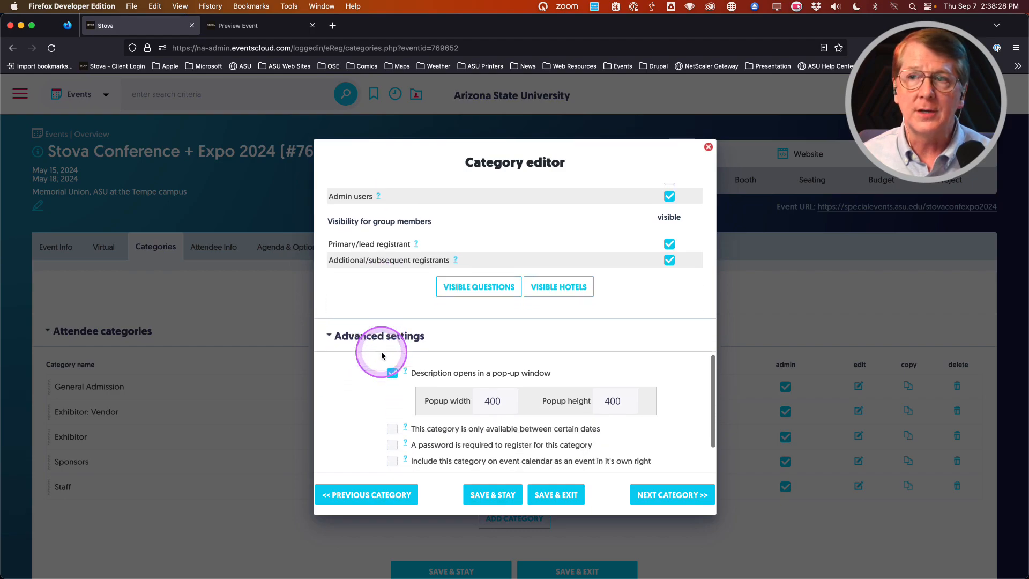
{"action": "scroll", "coordinate": [351, 385], "scroll_direction": "down", "scroll_amount": 3}
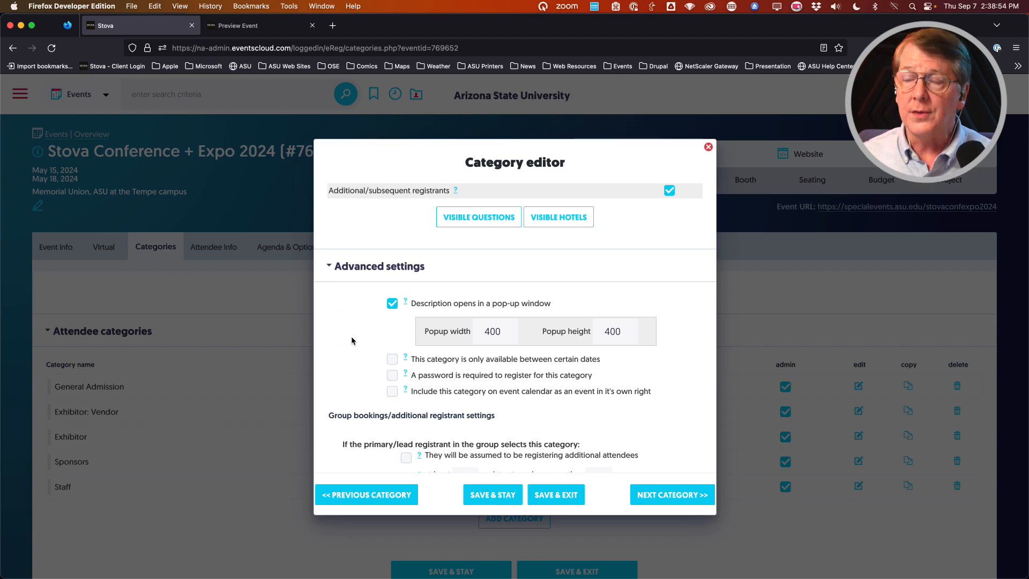
{"action": "scroll", "coordinate": [358, 329], "scroll_direction": "down", "scroll_amount": 1}
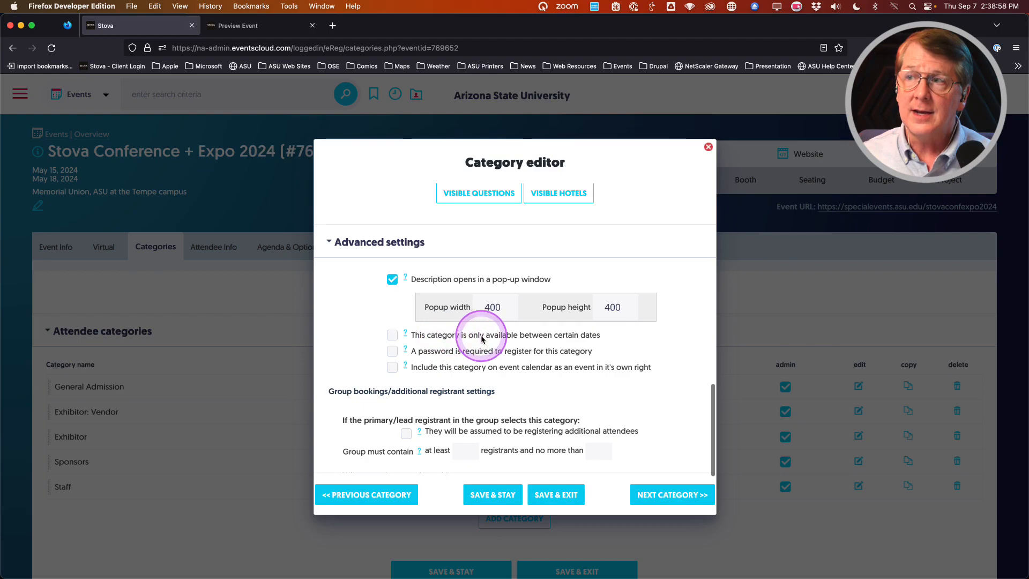
Step: Switch the available-dates restriction on and back off, leaving the category's dates unrestricted
{"action": "left_click", "coordinate": [392, 336]}
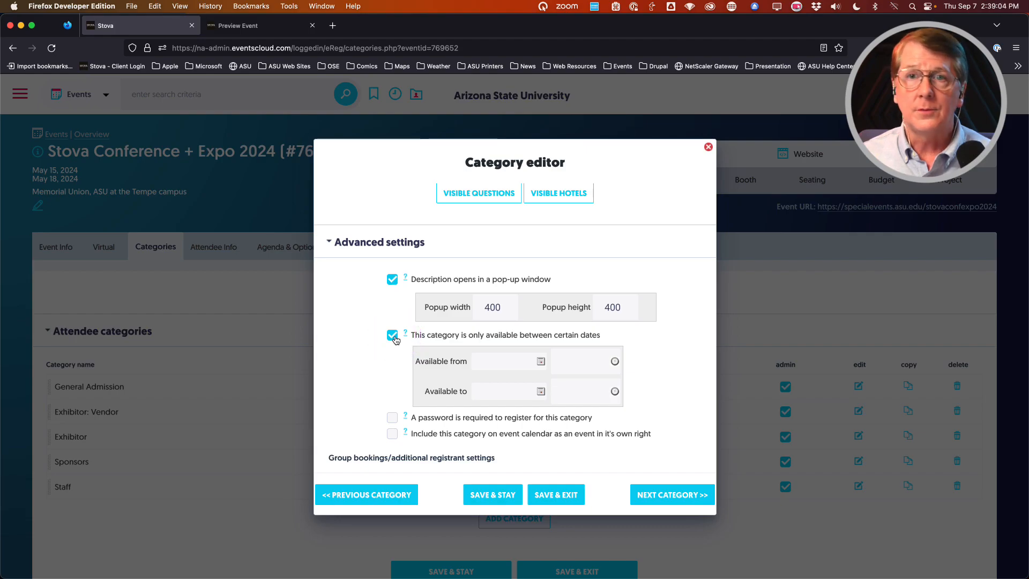
{"action": "left_click", "coordinate": [393, 336]}
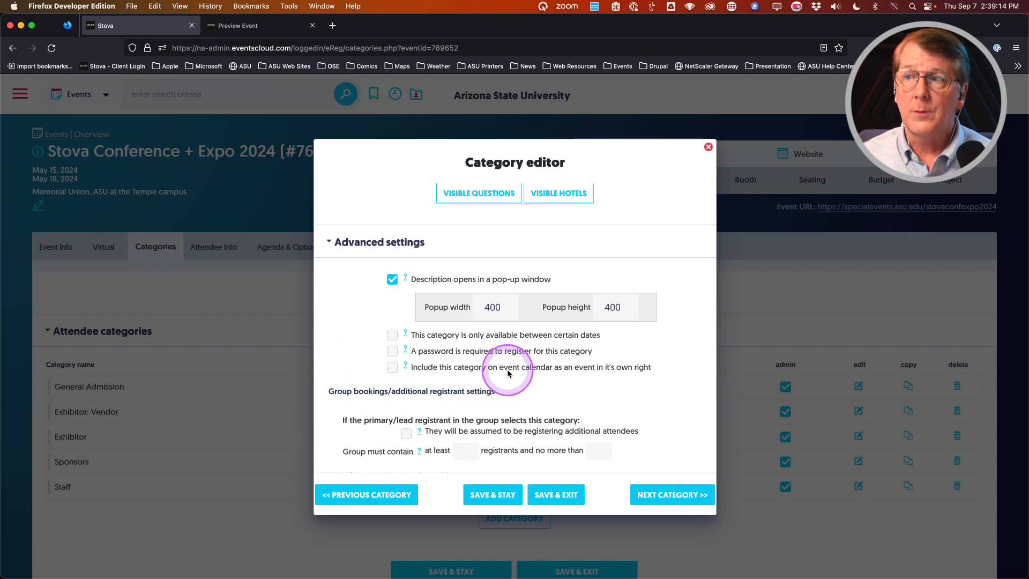
{"action": "scroll", "coordinate": [336, 361], "scroll_direction": "down", "scroll_amount": 4}
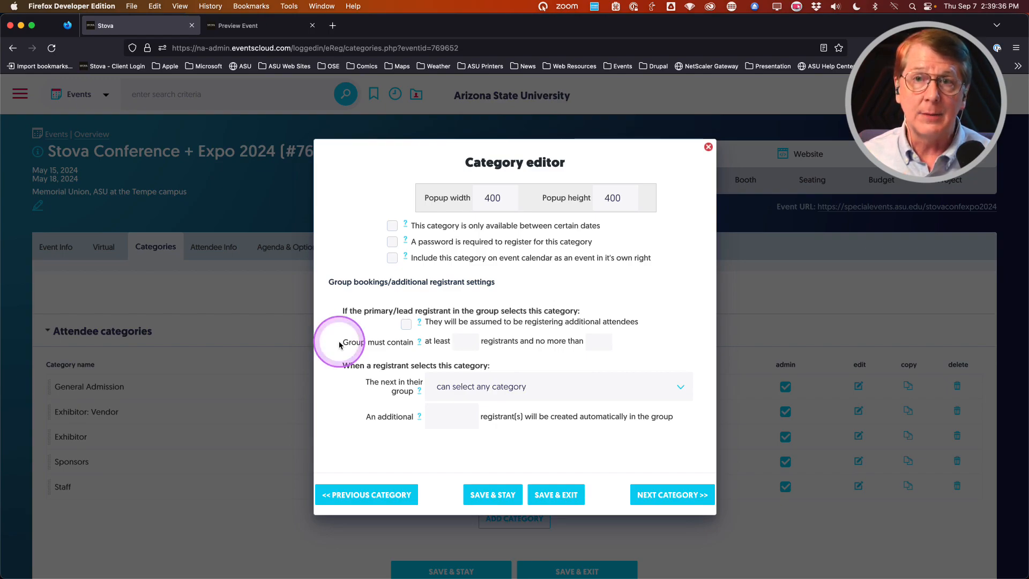
{"action": "scroll", "coordinate": [336, 339], "scroll_direction": "down", "scroll_amount": 1}
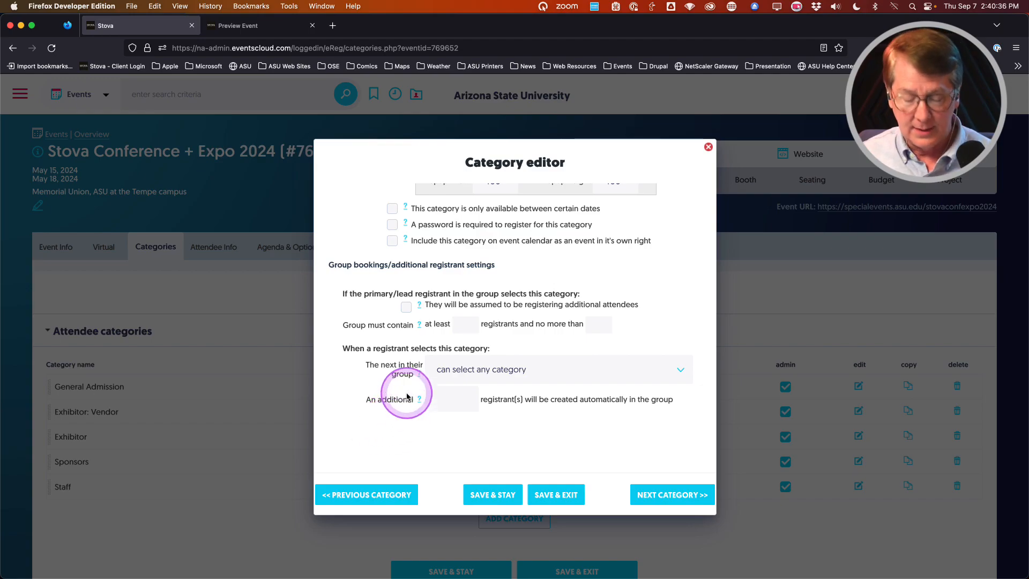
{"action": "key", "text": "ctrl+alt+m"}
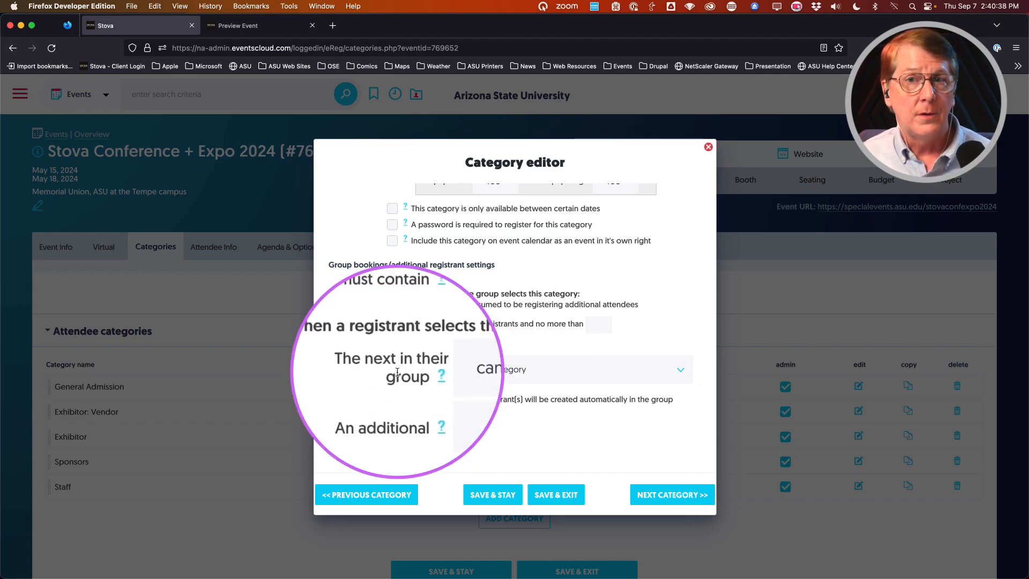
{"action": "key", "text": "ctrl+alt+m"}
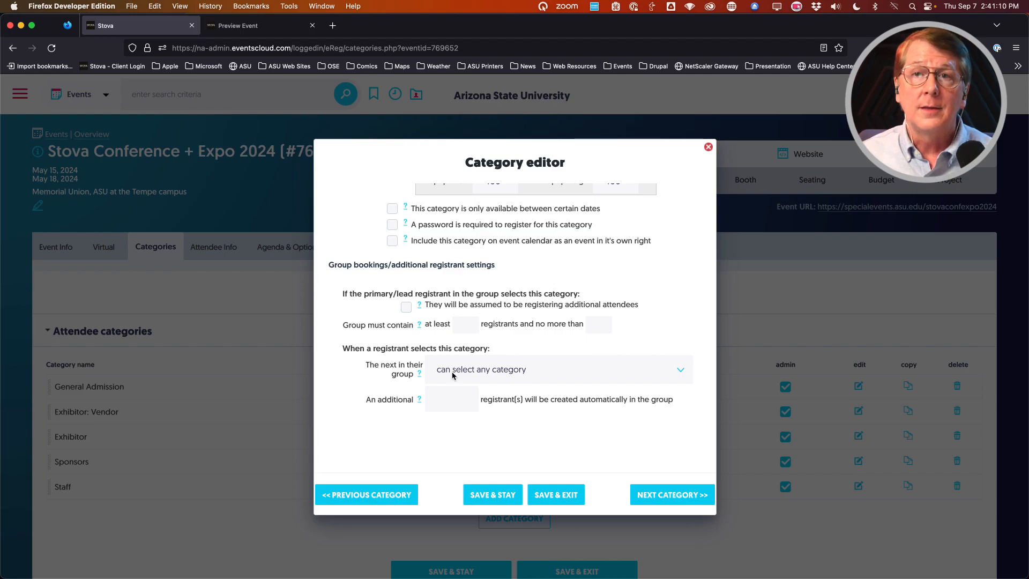
Step: Set the next group member to 'must select Exhibitor' and save the Exhibitor: Vendor category
{"action": "left_click", "coordinate": [452, 372]}
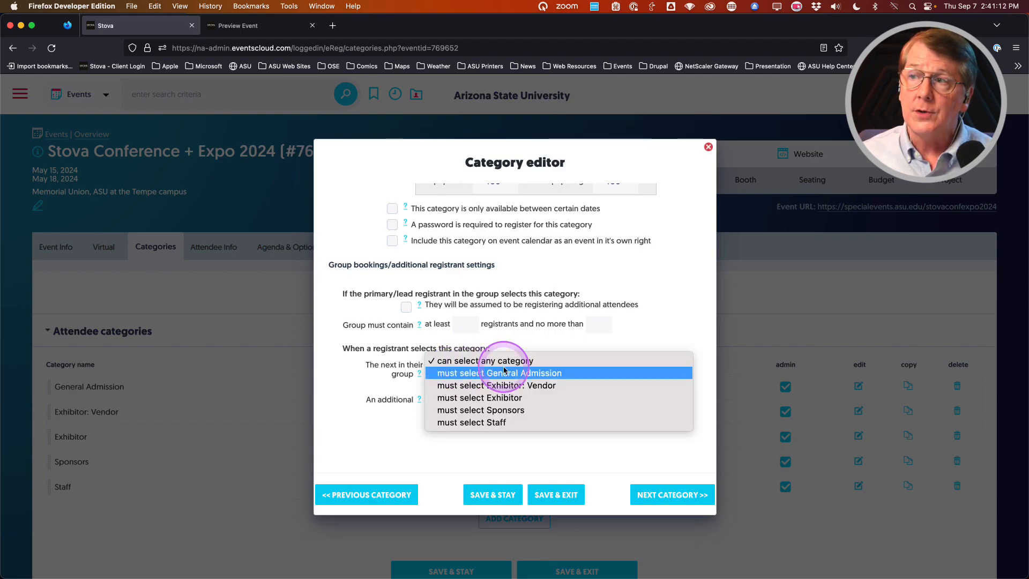
{"action": "left_click", "coordinate": [499, 401]}
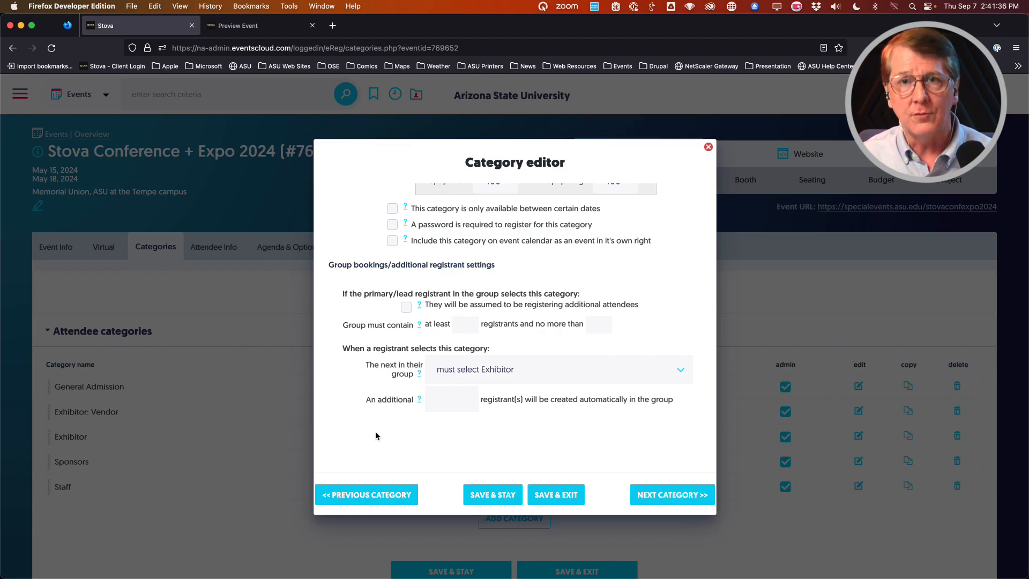
{"action": "left_click", "coordinate": [555, 494]}
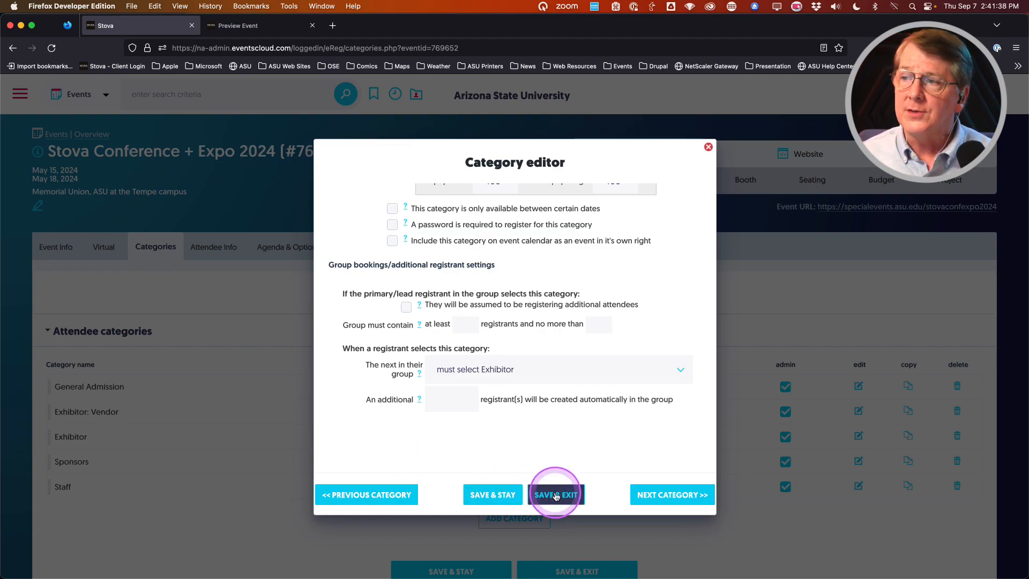
{"action": "left_click", "coordinate": [465, 440]}
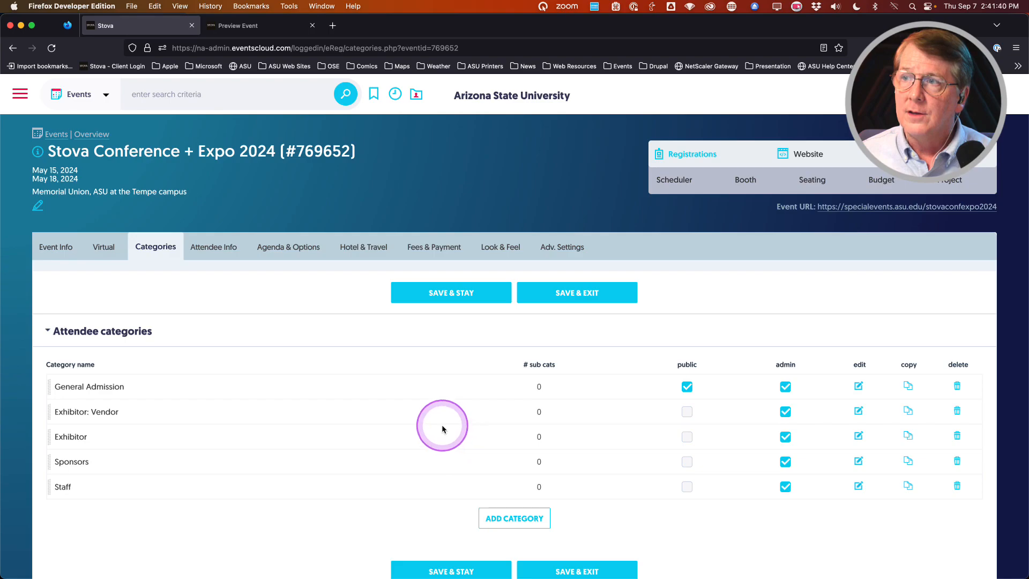
Step: Edit the Sponsors category and add a new sub-category, ready to enter its name
{"action": "left_click", "coordinate": [858, 462]}
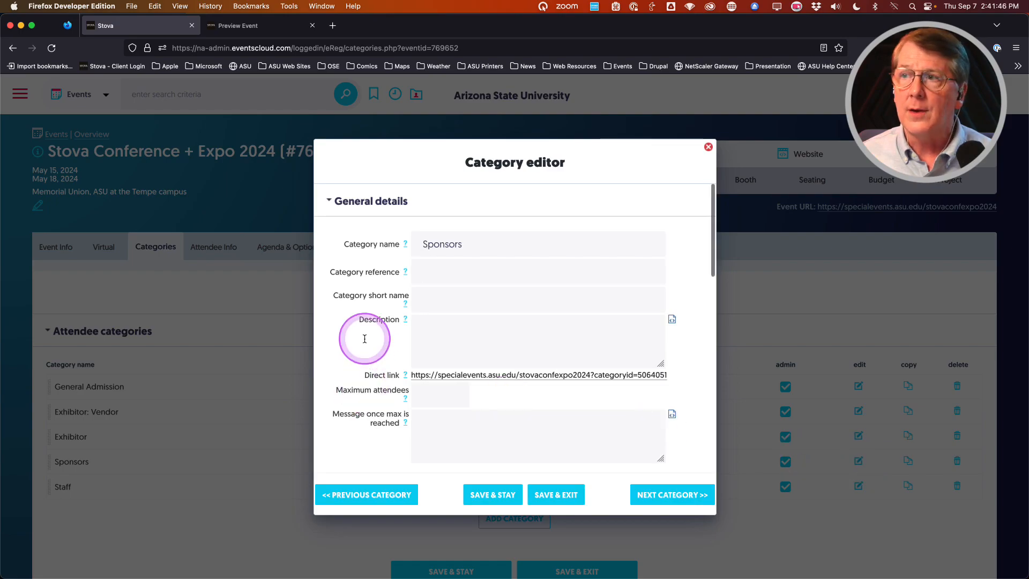
{"action": "scroll", "coordinate": [361, 340], "scroll_direction": "down", "scroll_amount": 5}
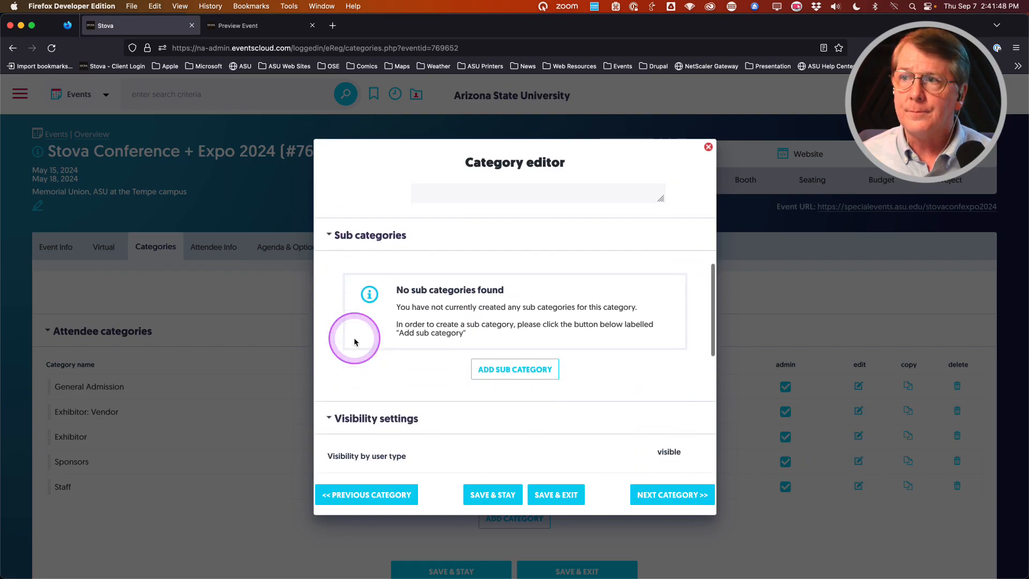
{"action": "left_click", "coordinate": [508, 373]}
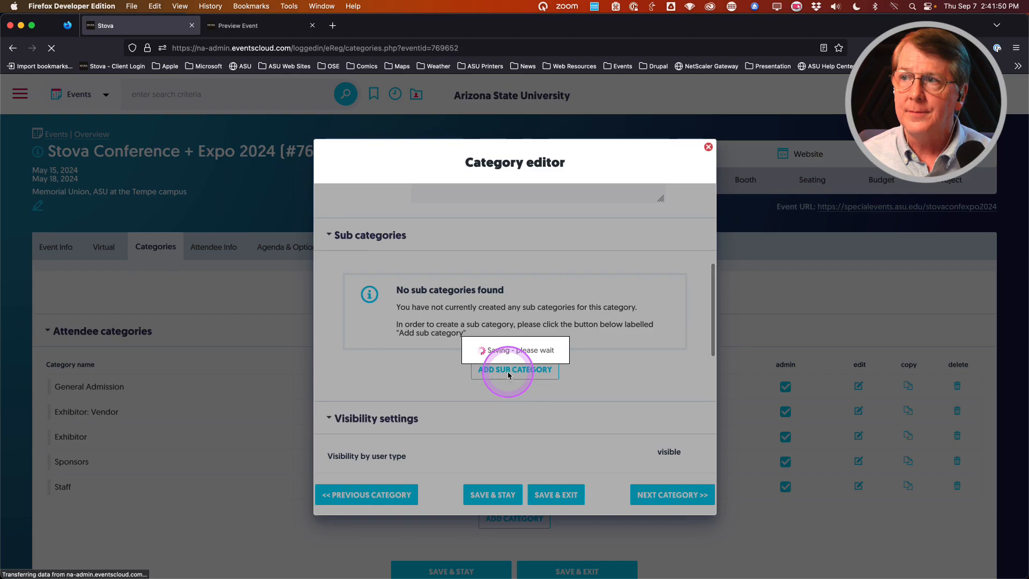
{"action": "left_click", "coordinate": [447, 256]}
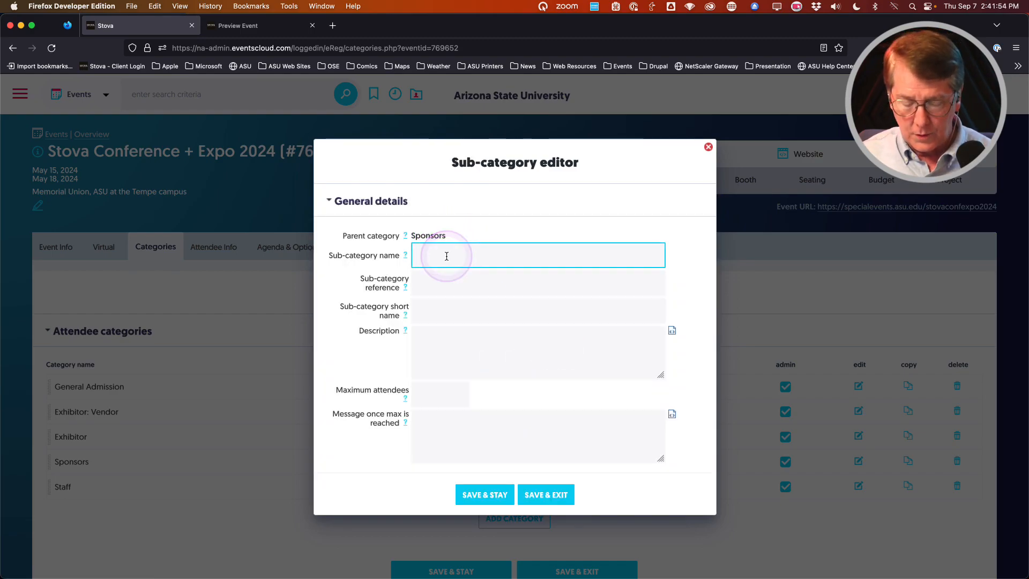
Step: Enter 'Gold Level' as the new sub-category's name
{"action": "type", "text": "G"}
{"action": "left_click", "coordinate": [436, 273]}
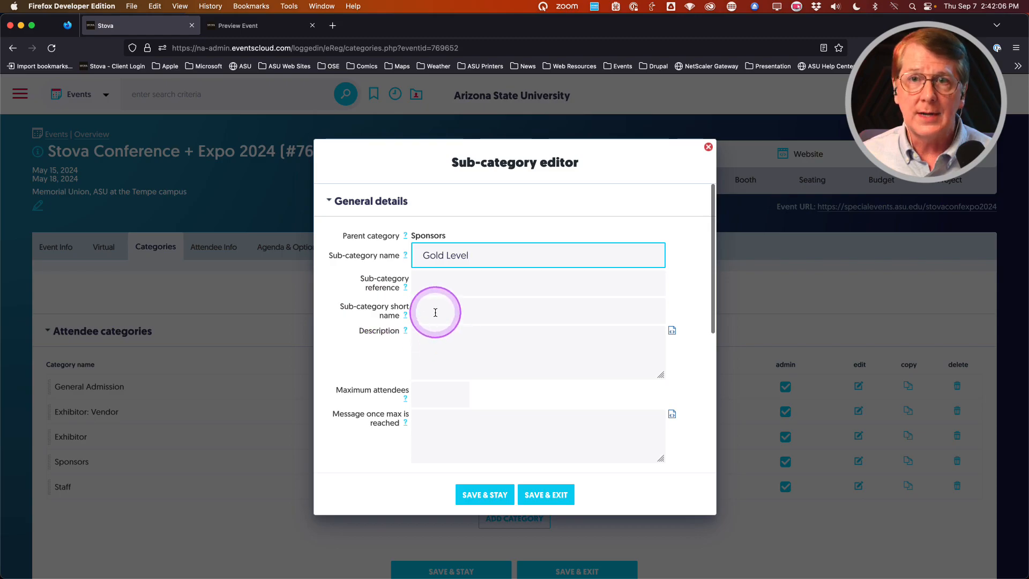
{"action": "scroll", "coordinate": [332, 327], "scroll_direction": "down", "scroll_amount": 1}
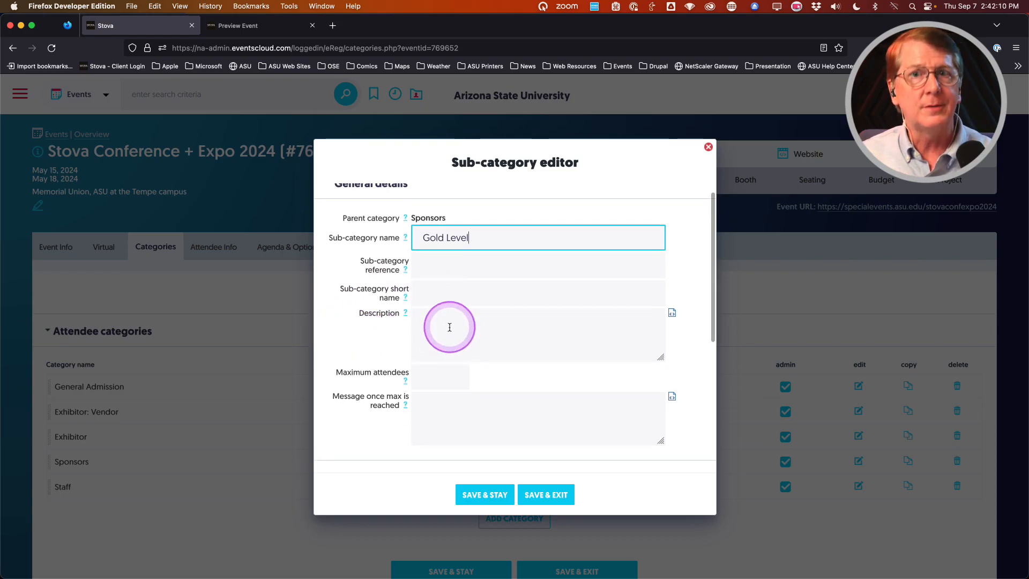
{"action": "scroll", "coordinate": [348, 337], "scroll_direction": "down", "scroll_amount": 2}
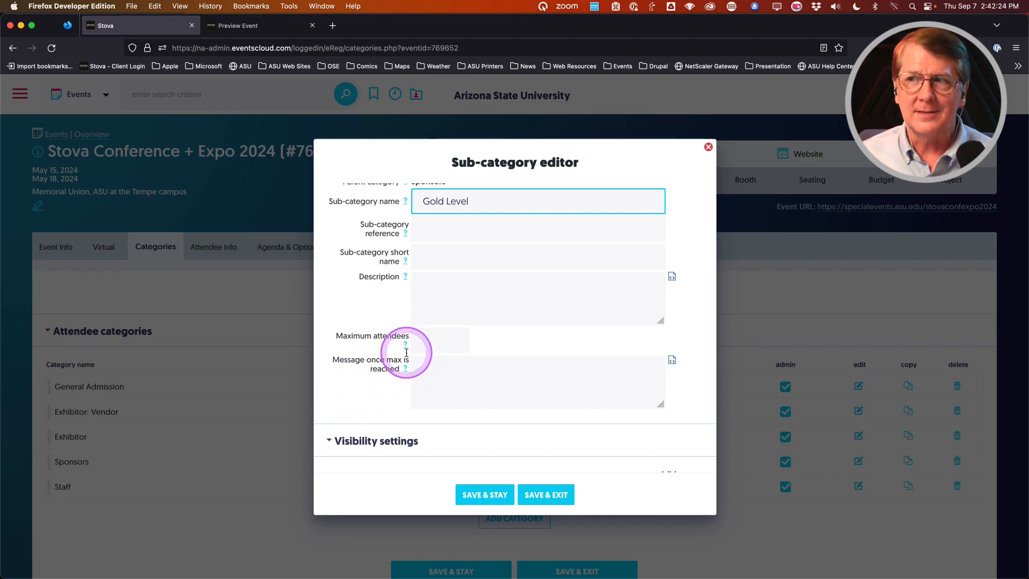
{"action": "scroll", "coordinate": [391, 378], "scroll_direction": "down", "scroll_amount": 5}
{"action": "scroll", "coordinate": [408, 370], "scroll_direction": "down", "scroll_amount": 1}
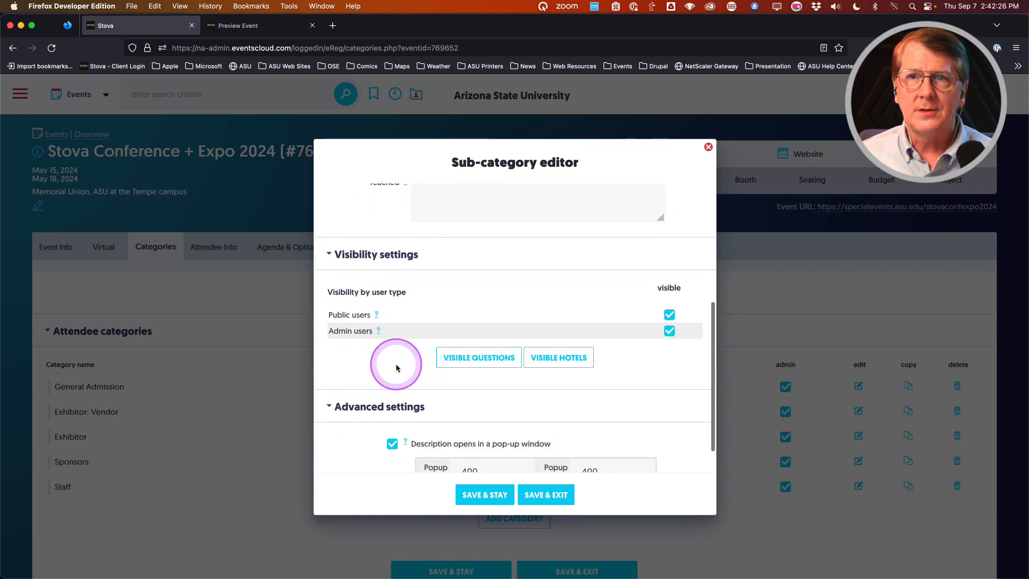
{"action": "scroll", "coordinate": [391, 361], "scroll_direction": "down", "scroll_amount": 4}
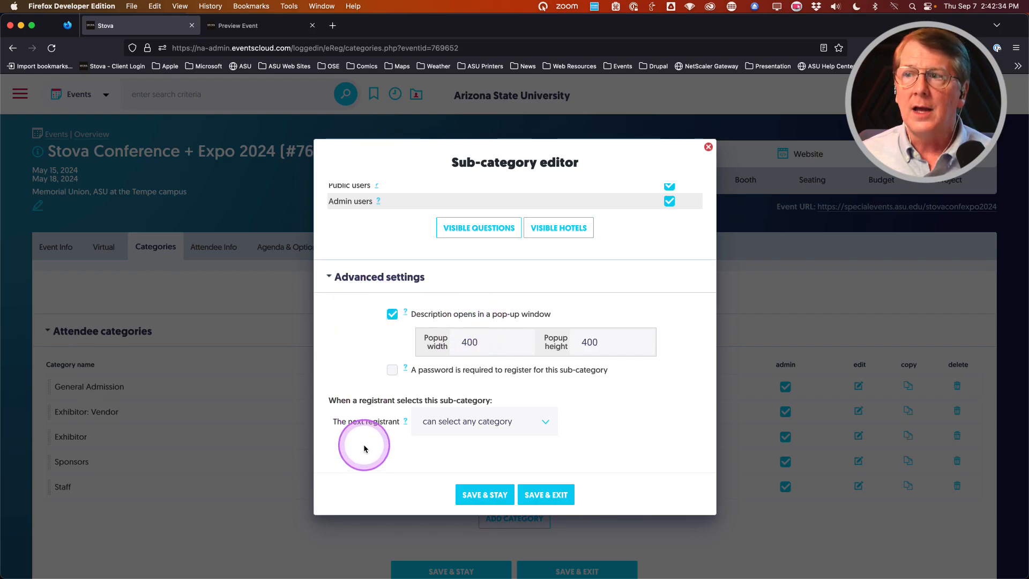
Step: Leave the next registrant on 'can select any category' and save the Gold Level sub-category
{"action": "left_click", "coordinate": [469, 423]}
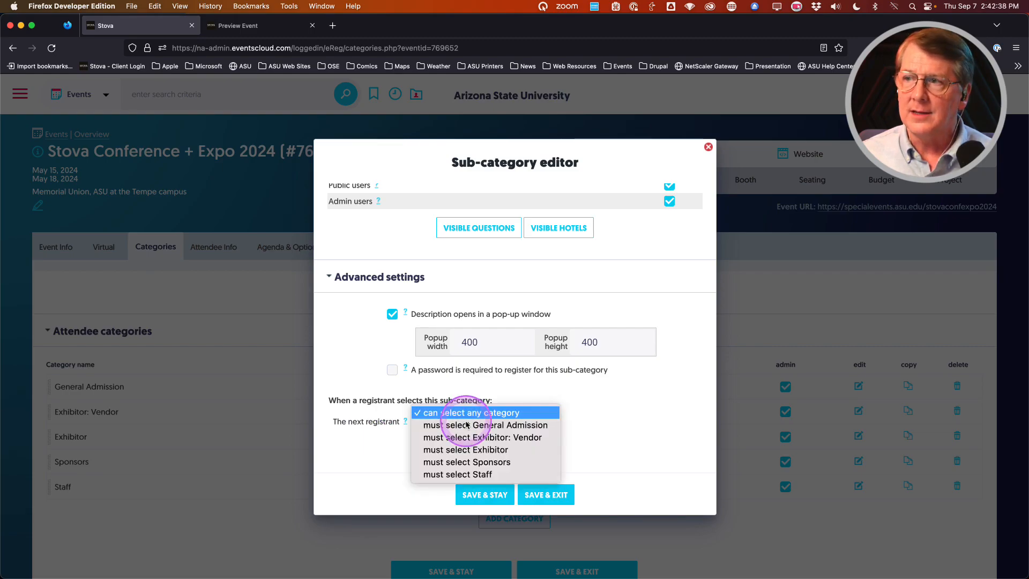
{"action": "left_click", "coordinate": [482, 464]}
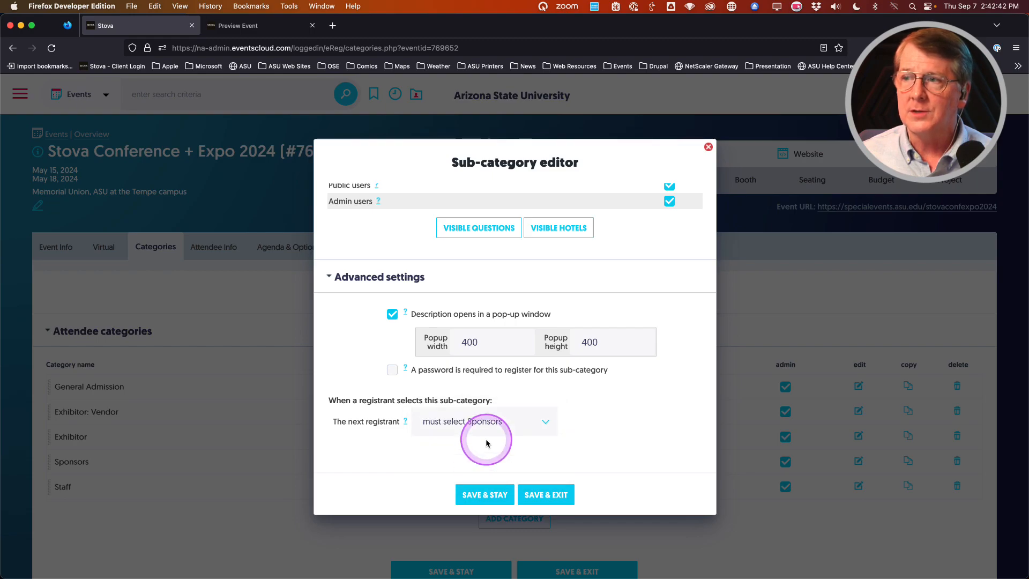
{"action": "left_click", "coordinate": [484, 422]}
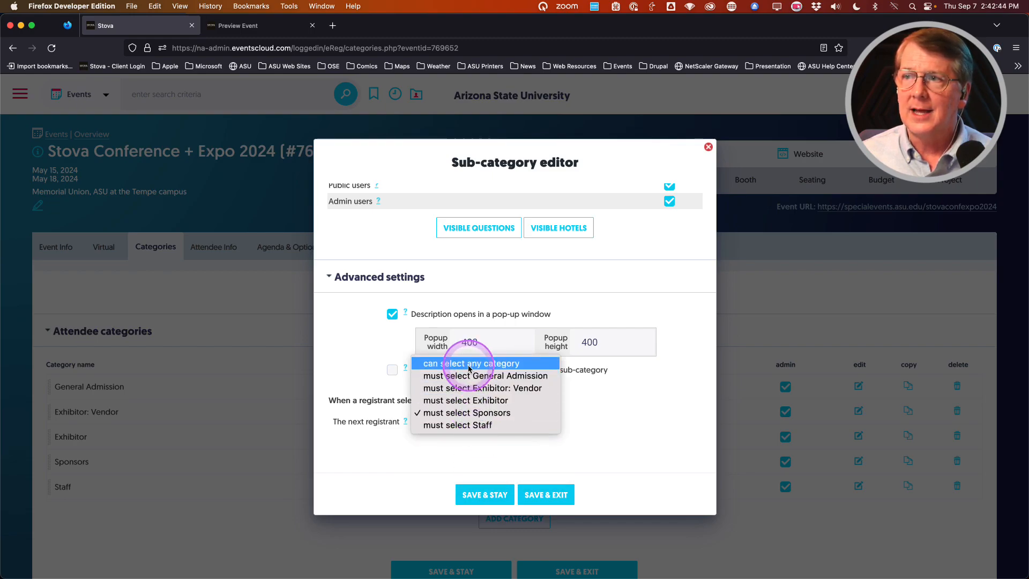
{"action": "left_click", "coordinate": [453, 363]}
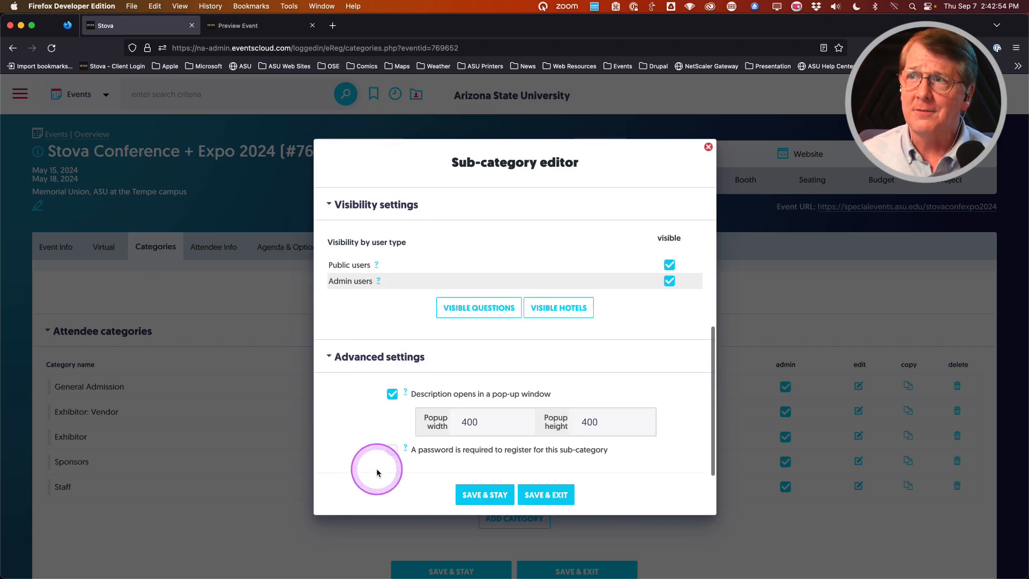
{"action": "left_click", "coordinate": [567, 494]}
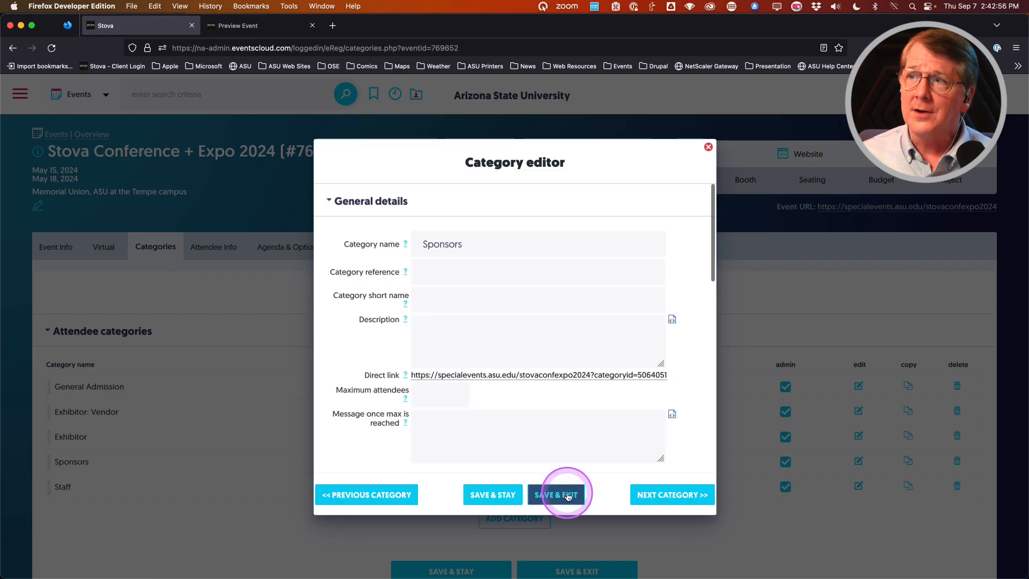
Step: Add and save a Silver Level sub-category under Sponsors
{"action": "scroll", "coordinate": [482, 436], "scroll_direction": "down", "scroll_amount": 10}
{"action": "left_click", "coordinate": [491, 255]}
{"action": "left_click", "coordinate": [447, 254]}
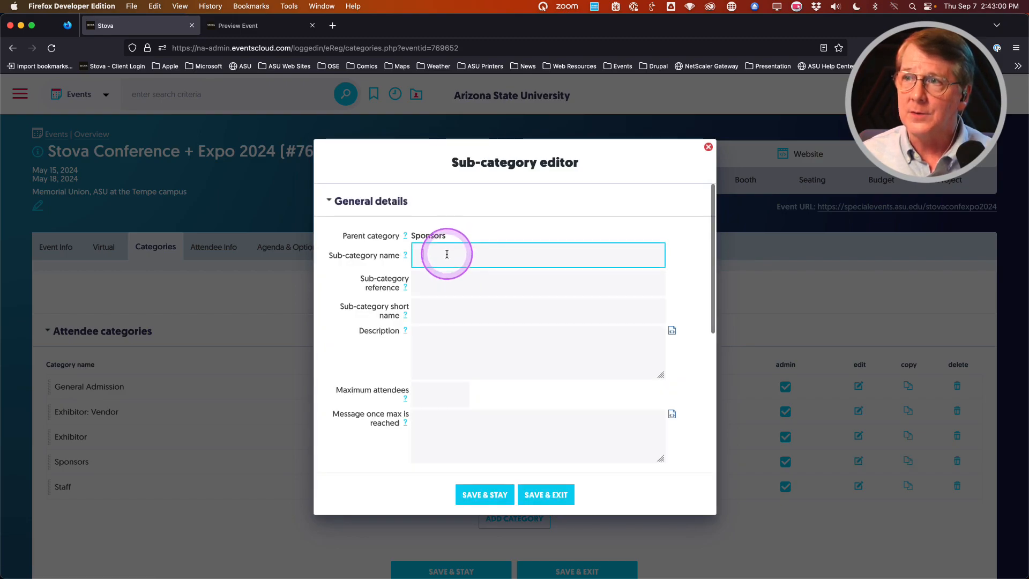
{"action": "type", "text": "S"}
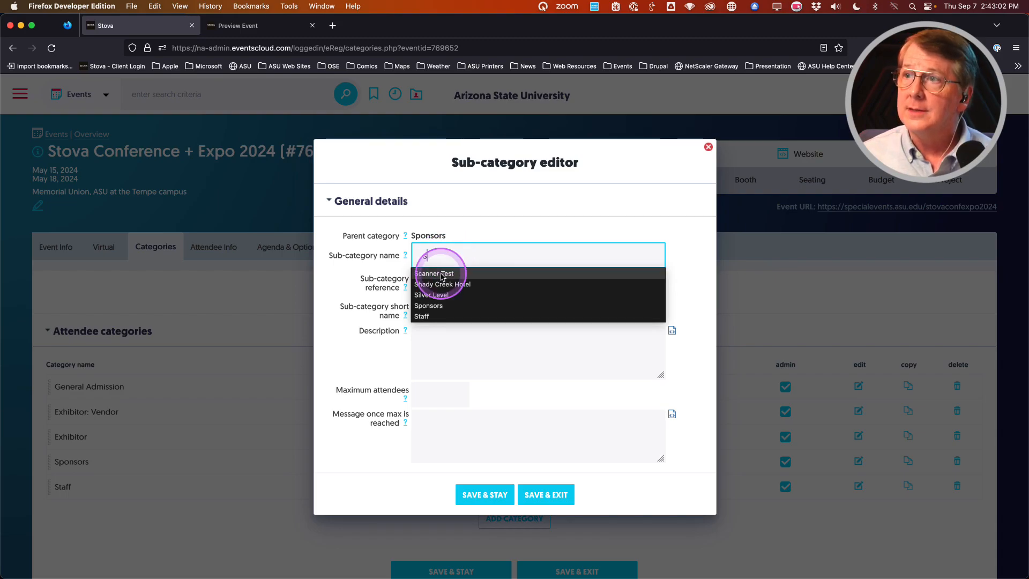
{"action": "left_click", "coordinate": [433, 294]}
{"action": "left_click", "coordinate": [555, 494]}
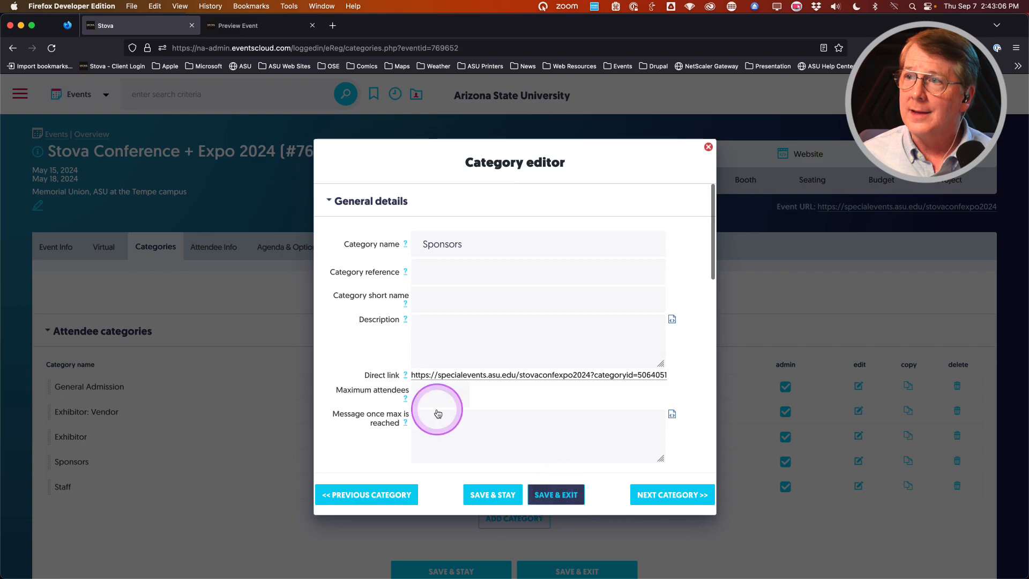
Step: Add and save a Bronze Level sub-category under Sponsors
{"action": "scroll", "coordinate": [397, 386], "scroll_direction": "down", "scroll_amount": 6}
{"action": "left_click", "coordinate": [515, 236]}
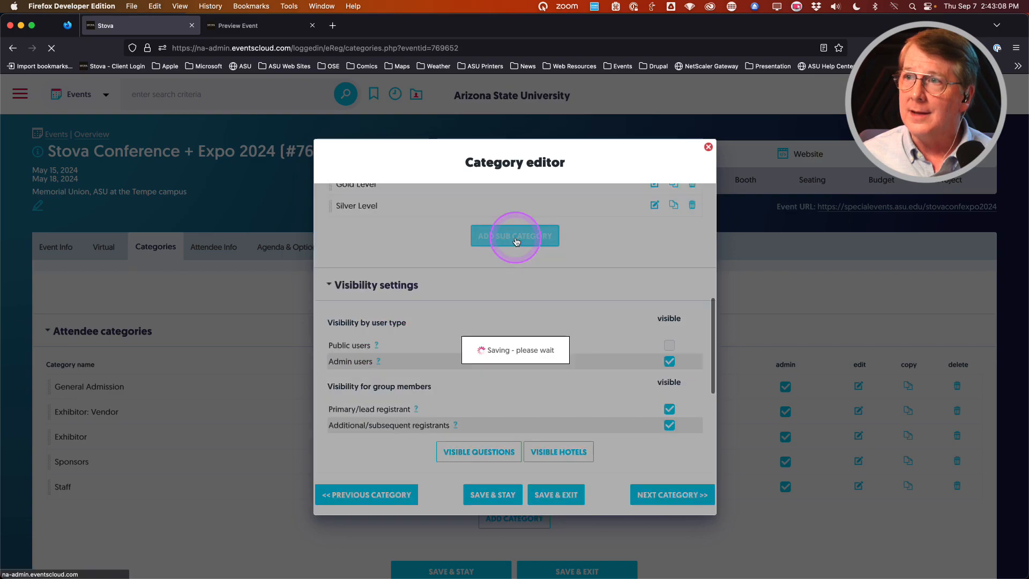
{"action": "left_click", "coordinate": [459, 258]}
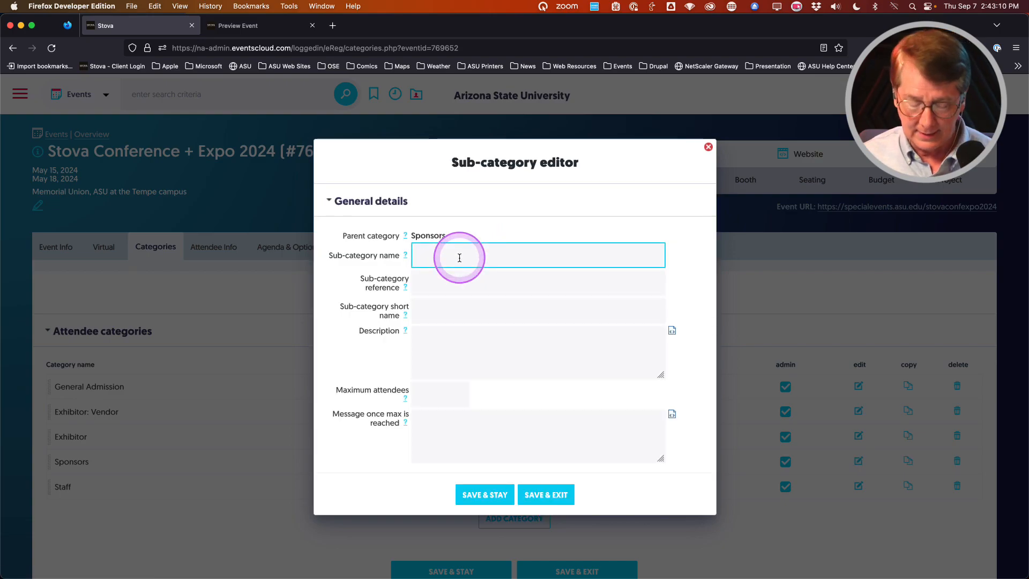
{"action": "type", "text": "B"}
{"action": "left_click", "coordinate": [434, 276]}
{"action": "left_click", "coordinate": [546, 494]}
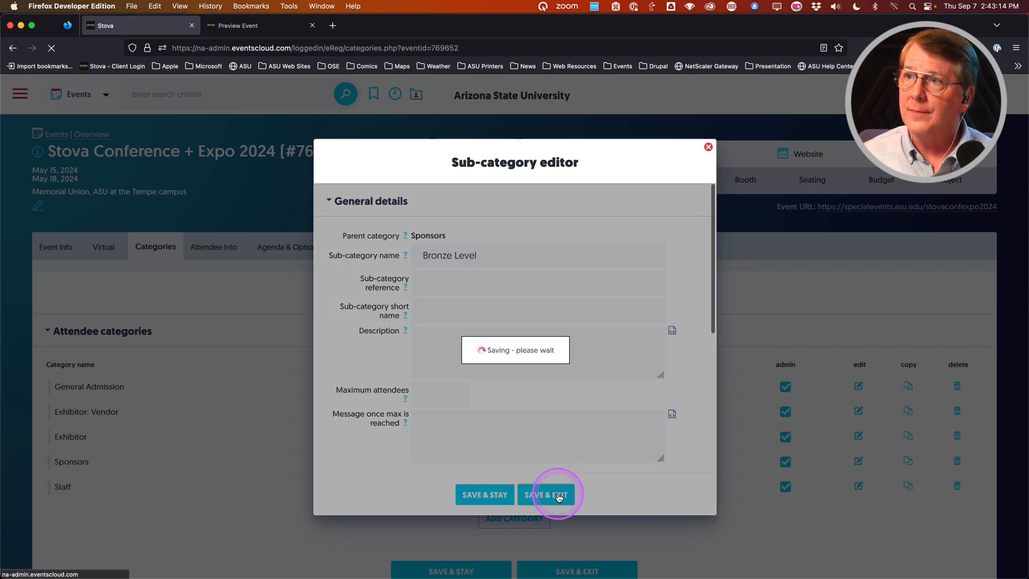
{"action": "scroll", "coordinate": [386, 336], "scroll_direction": "down", "scroll_amount": 2}
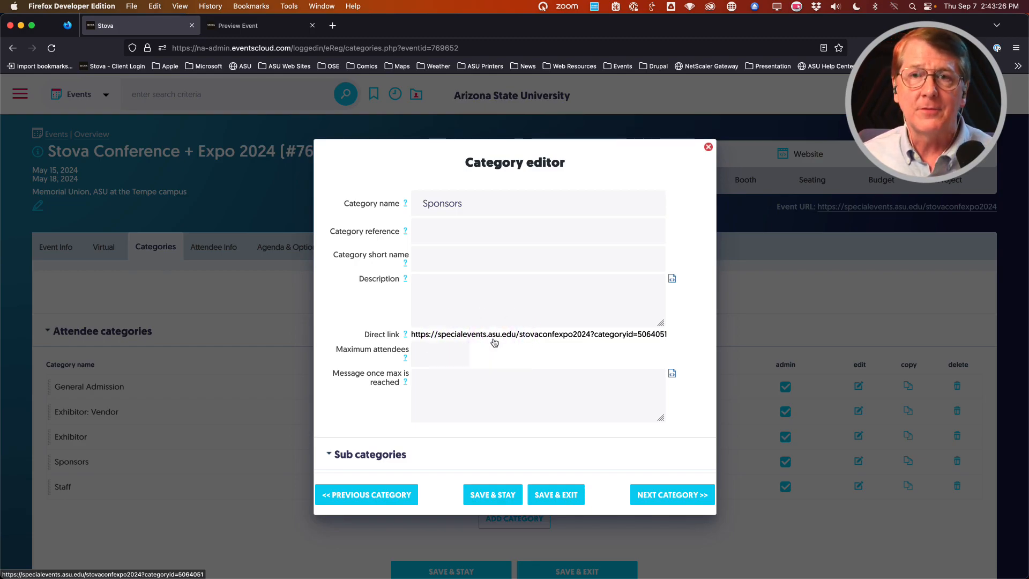
Step: Confirm Gold, Silver and Bronze Level appear under Sponsors, save it, then edit Exhibitor: Vendor
{"action": "left_click", "coordinate": [351, 354]}
{"action": "scroll", "coordinate": [354, 352], "scroll_direction": "down", "scroll_amount": 2}
{"action": "scroll", "coordinate": [376, 354], "scroll_direction": "down", "scroll_amount": 5}
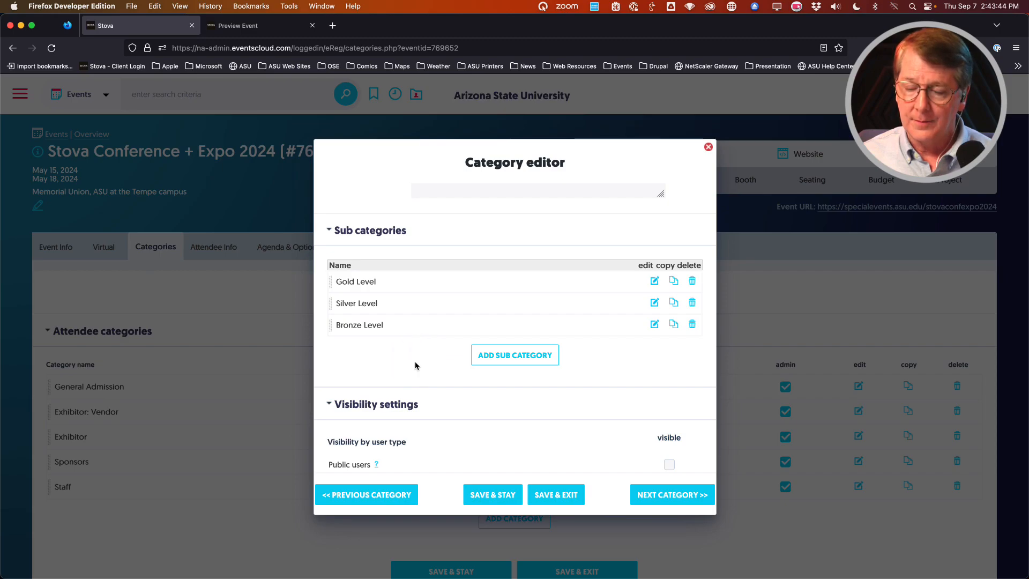
{"action": "left_click", "coordinate": [571, 498]}
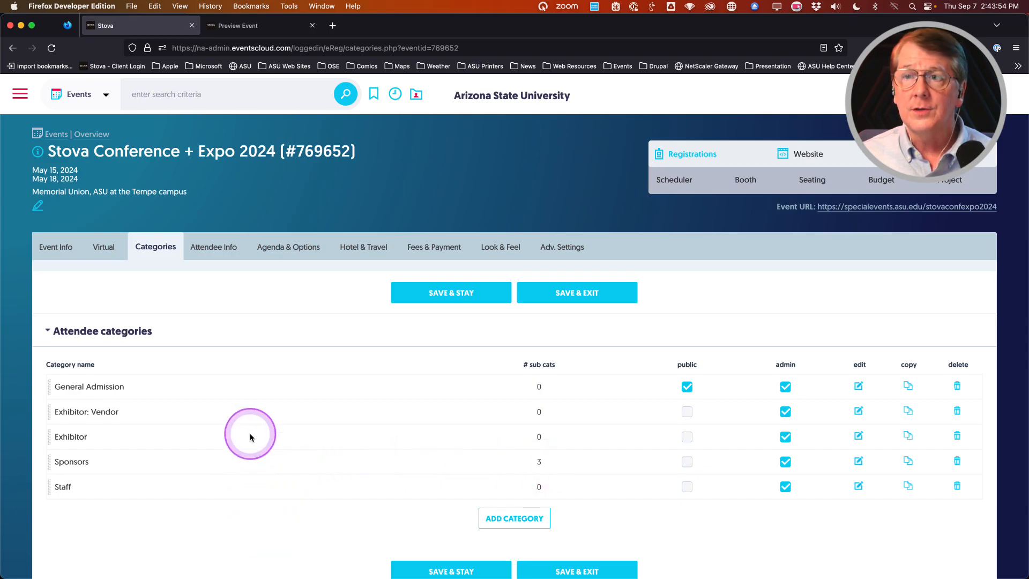
{"action": "left_click", "coordinate": [858, 411]}
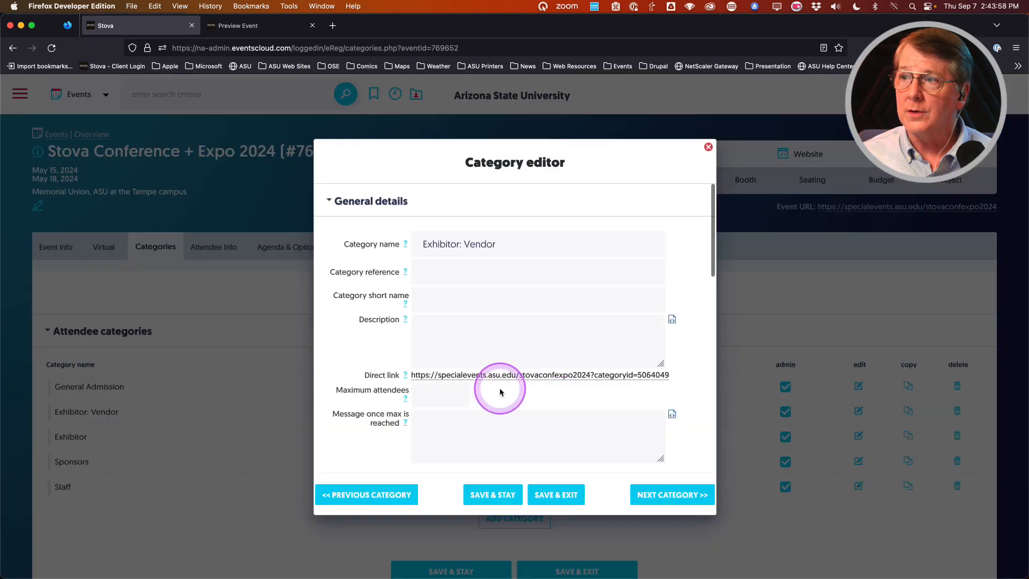
Step: View the Exhibitor: Vendor direct registration link page, then close it and return to the preview
{"action": "left_click", "coordinate": [497, 375]}
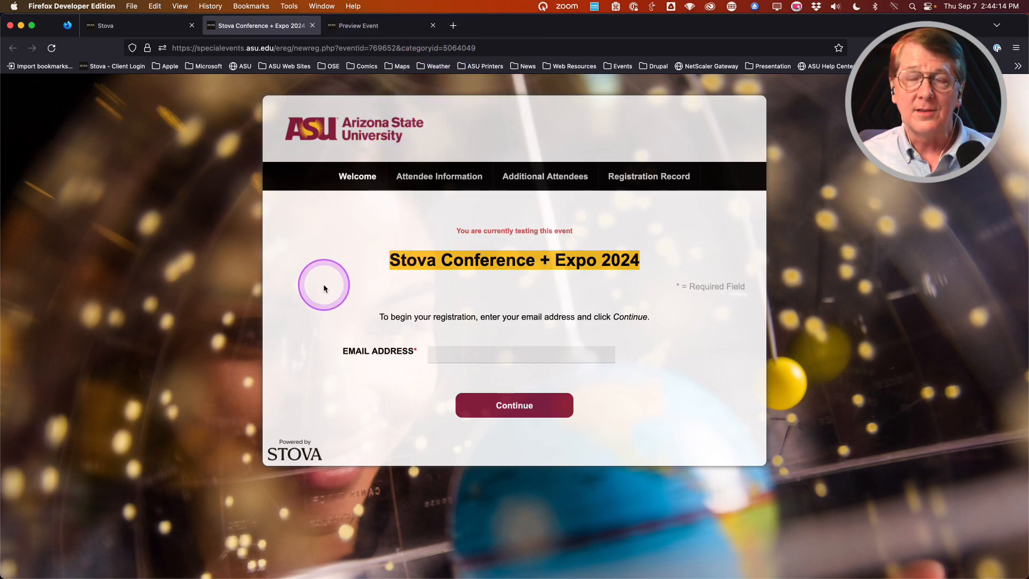
{"action": "left_click", "coordinate": [313, 26]}
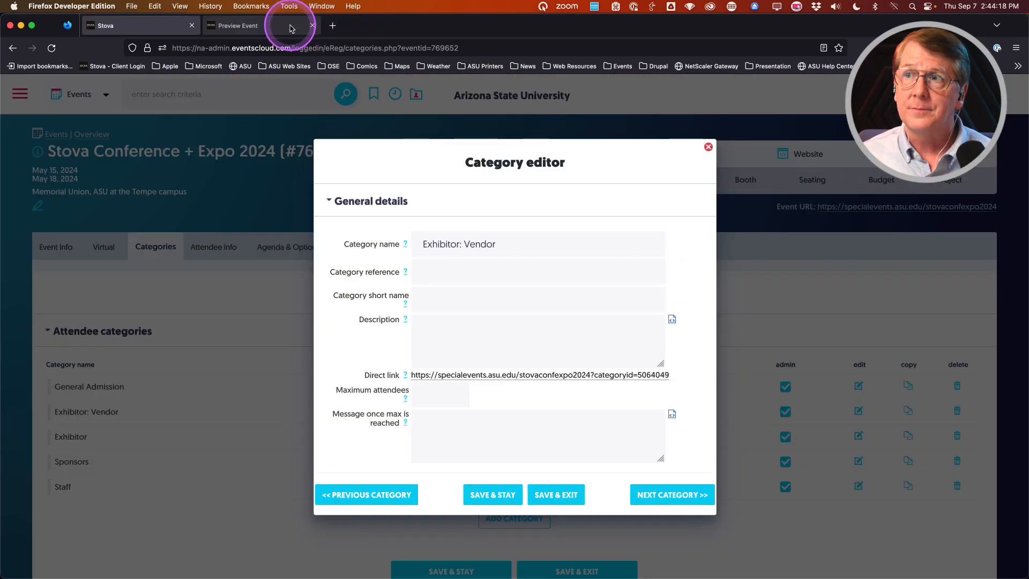
{"action": "left_click", "coordinate": [290, 26]}
Step: Reload the preview and confirm the category list shows Gold, Silver and Bronze Level under Sponsors
{"action": "key", "text": "super+r"}
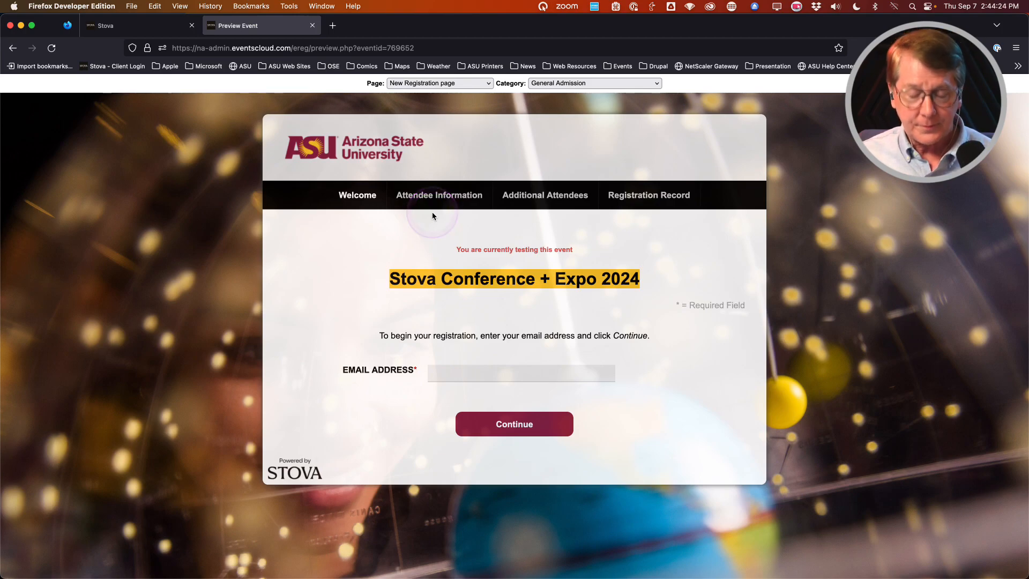
{"action": "left_click", "coordinate": [589, 85]}
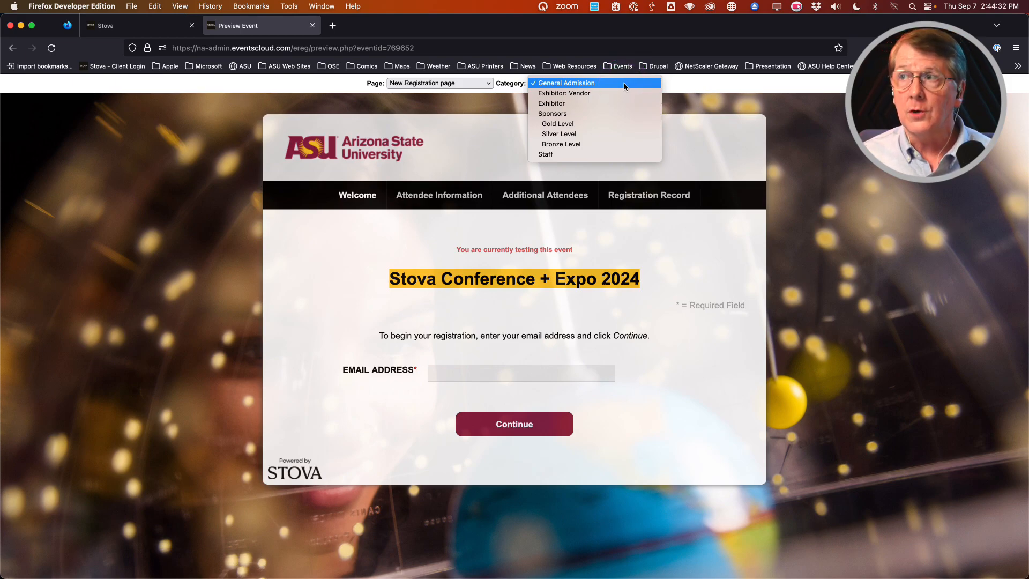
{"action": "left_click_drag", "start_coordinate": [624, 85], "coordinate": [555, 106]}
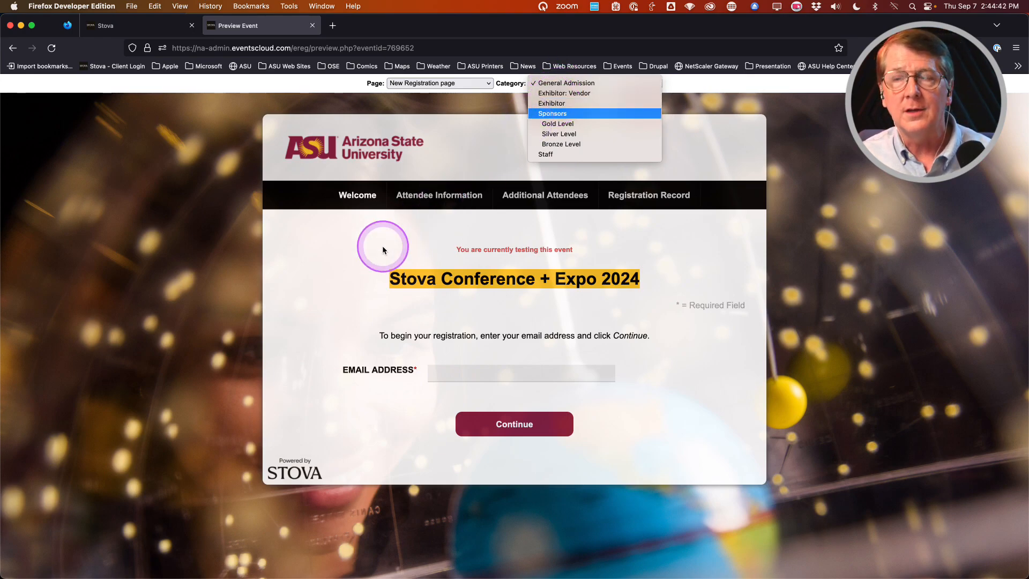
{"action": "left_click", "coordinate": [312, 255]}
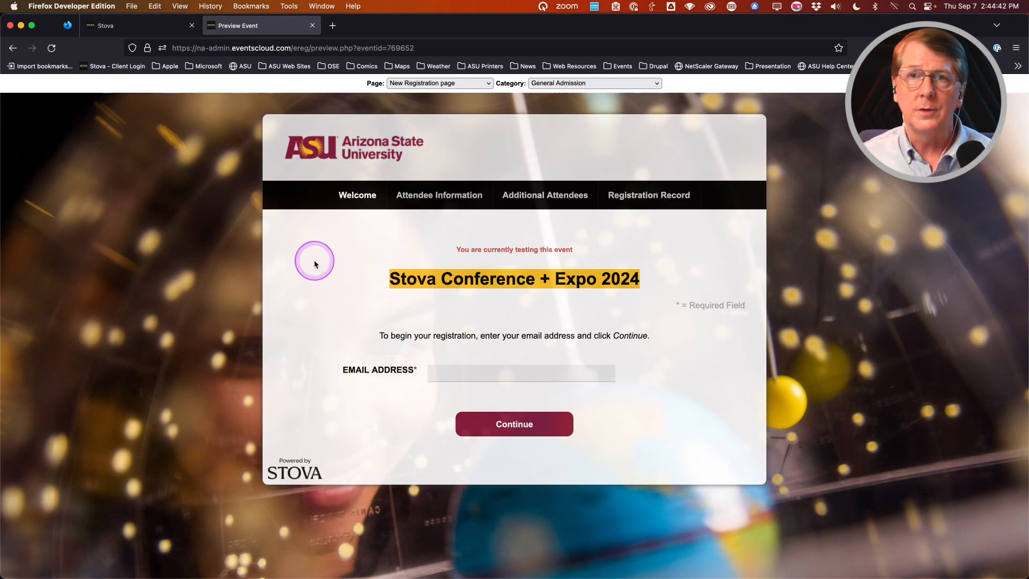
{"action": "left_click", "coordinate": [312, 26]}
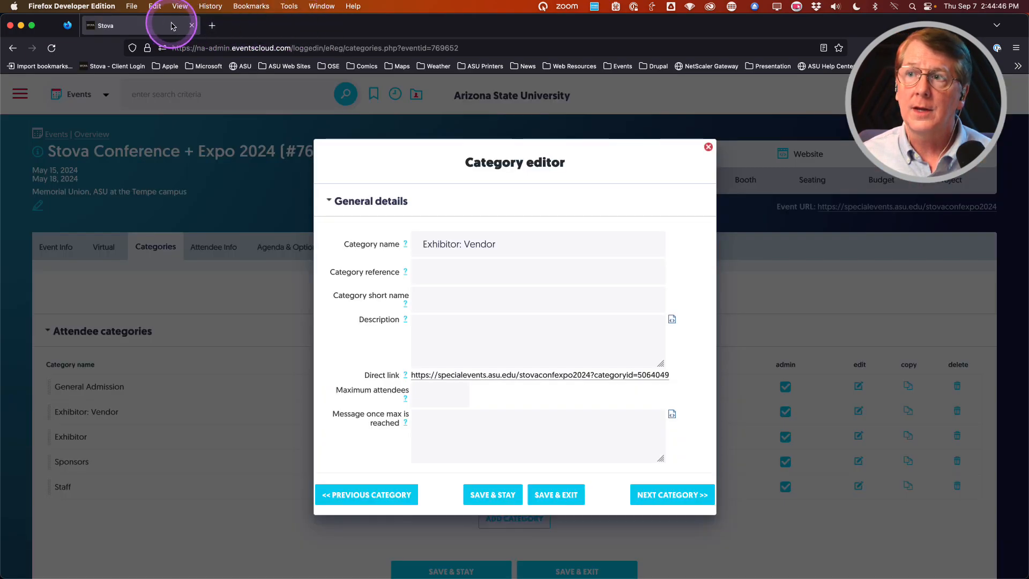
Step: Save and close the Exhibitor: Vendor category editor
{"action": "scroll", "coordinate": [397, 429], "scroll_direction": "down", "scroll_amount": 10}
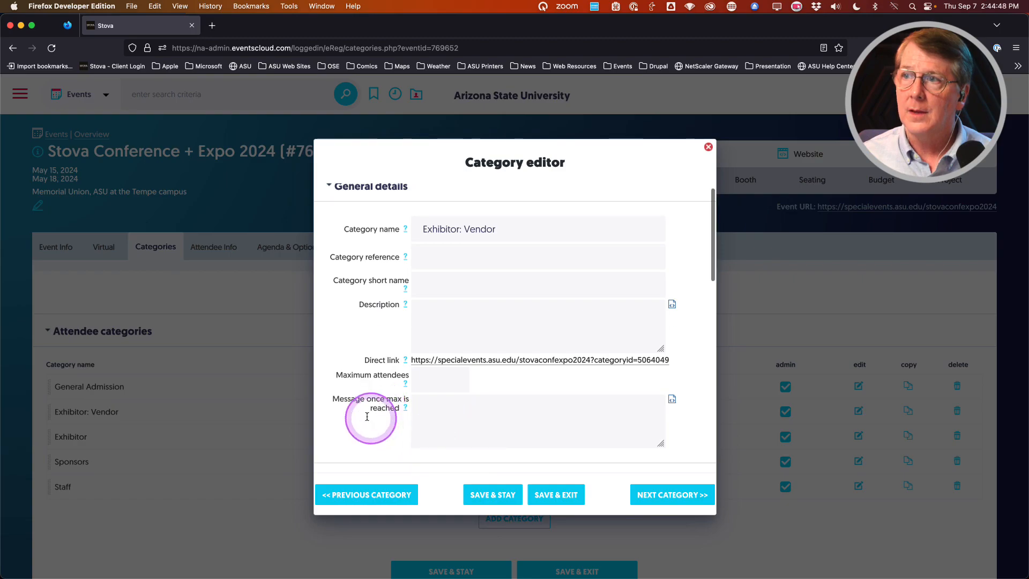
{"action": "scroll", "coordinate": [358, 388], "scroll_direction": "up", "scroll_amount": 10}
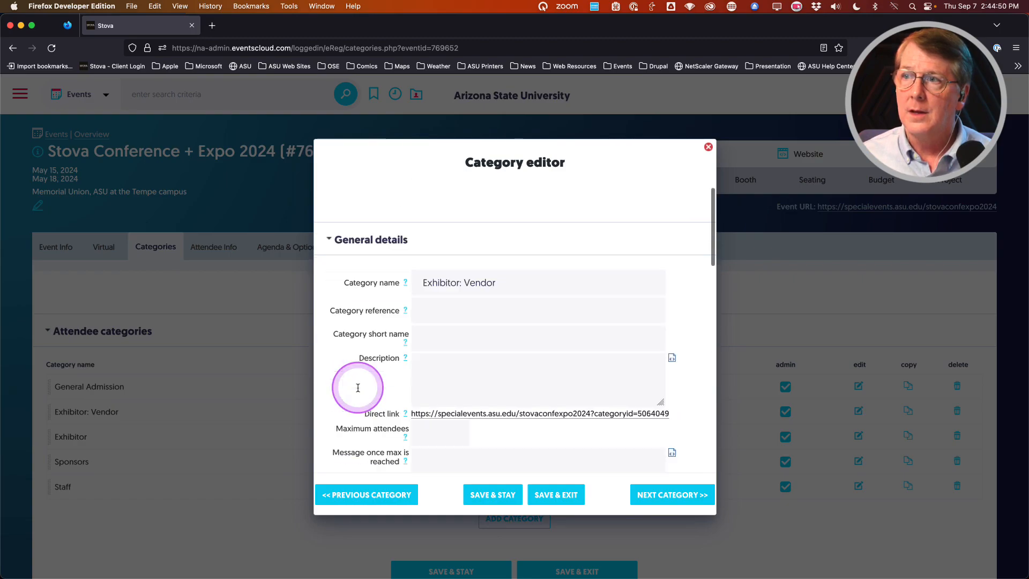
{"action": "left_click", "coordinate": [561, 495]}
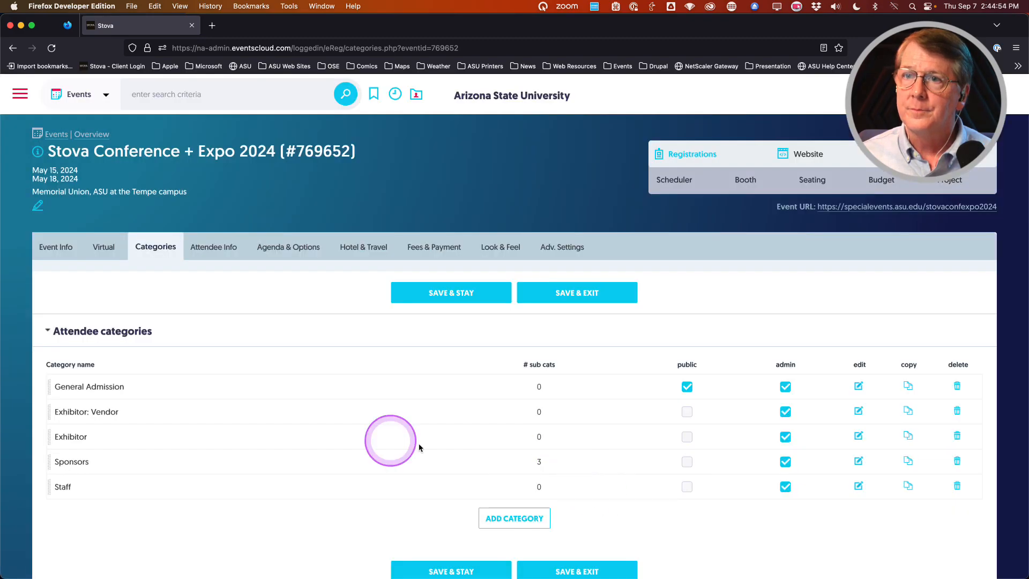